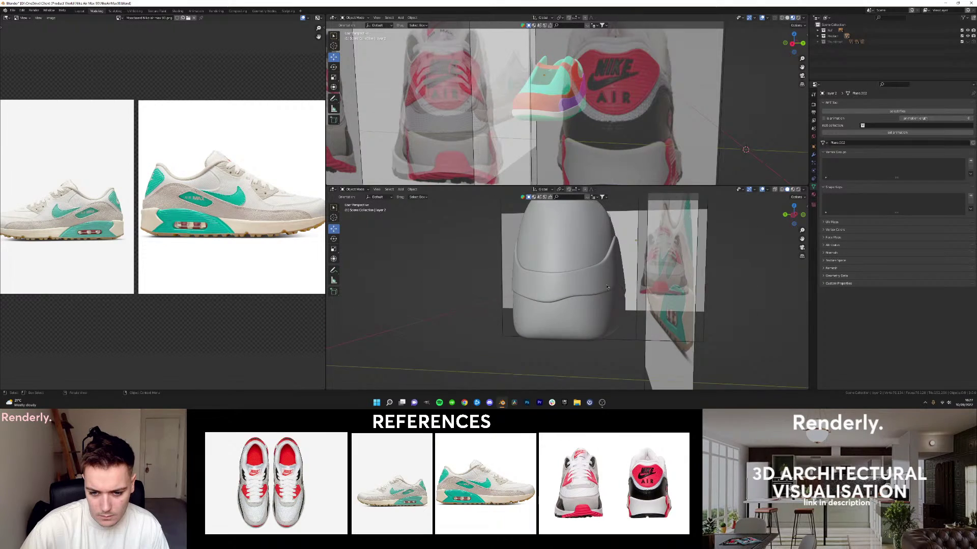
Inspect the mesh topology of the shoe's overlapping heel panels in wireframe and return to the solid model.
middle_drag(572, 293, 584, 296)
click(585, 297)
key(Tab)
key(shift+z)
mouse_move(591, 333)
middle_down()
mouse_move(592, 355)
mouse_move(574, 321)
mouse_move(597, 312)
middle_up()
key(shift+z)
key(Tab)
scroll(574, 321, down, 5)
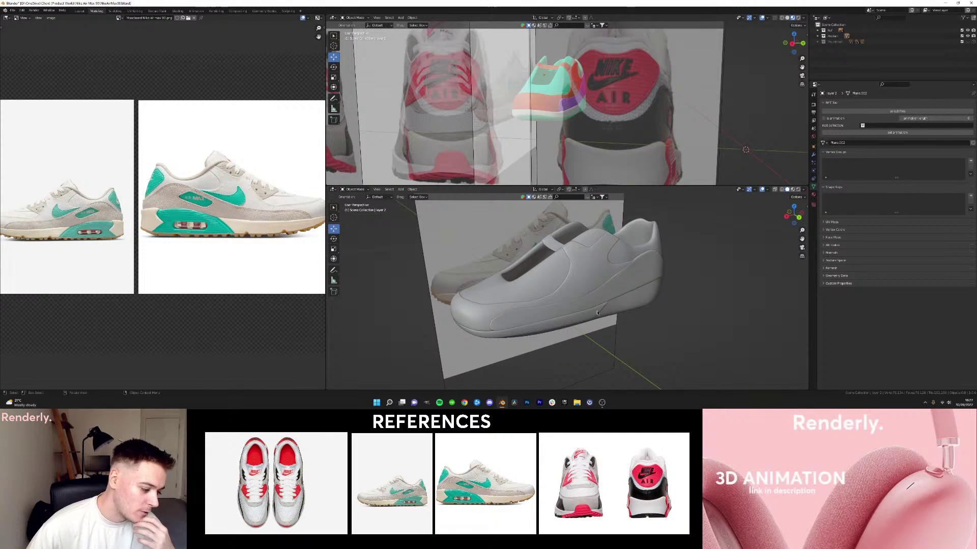
Switch to OBS and raise the microphone's volume in the audio mixer.
click(601, 403)
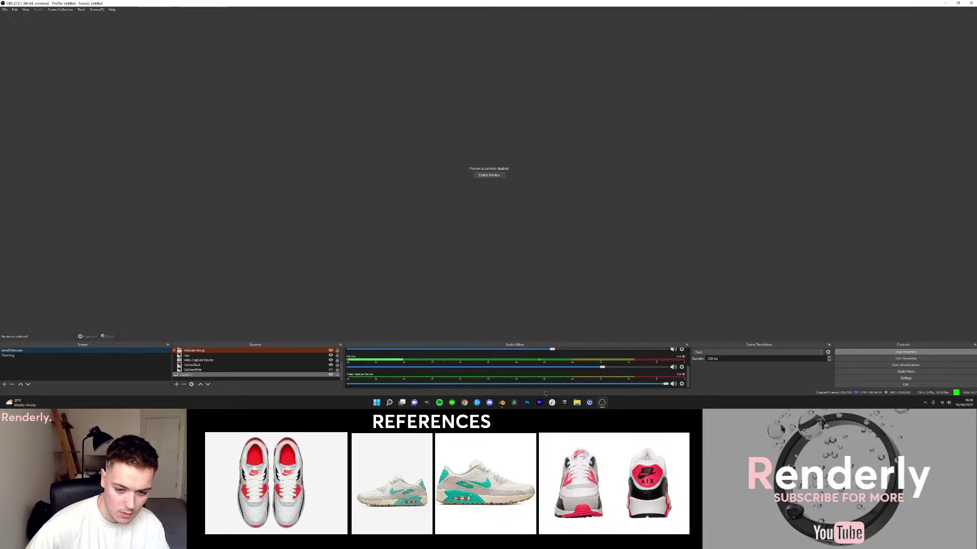
drag(601, 367, 616, 367)
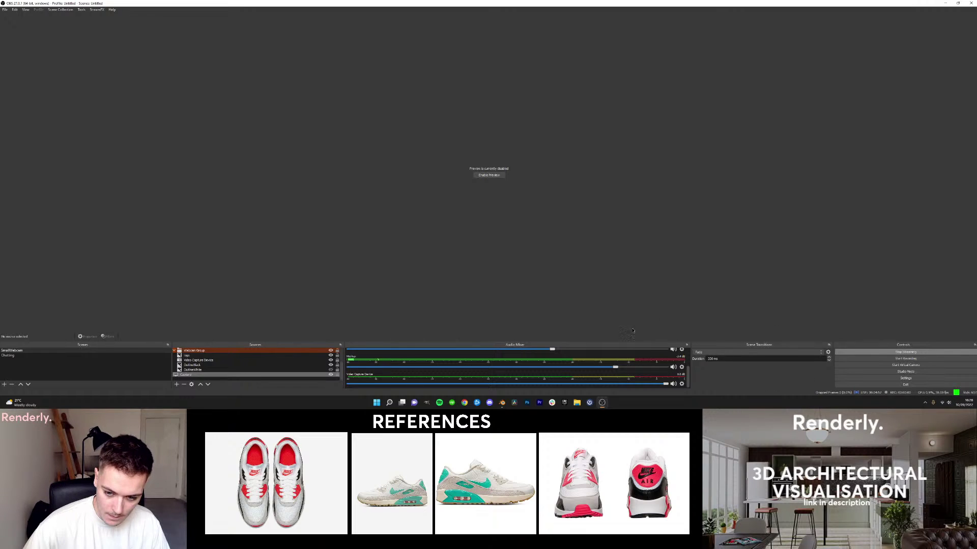
drag(619, 368, 627, 371)
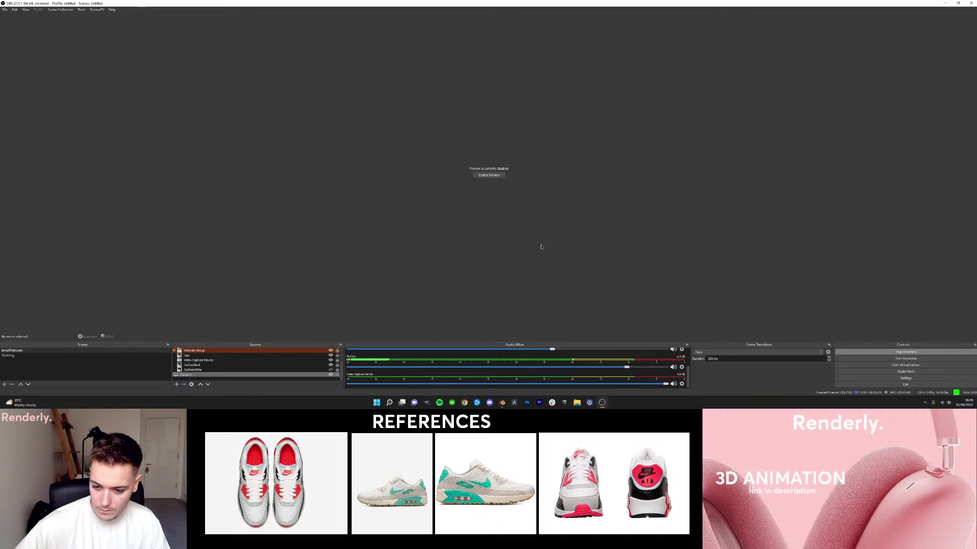
Open the Windows Sound settings and select the default microphone among the recording devices.
click(887, 381)
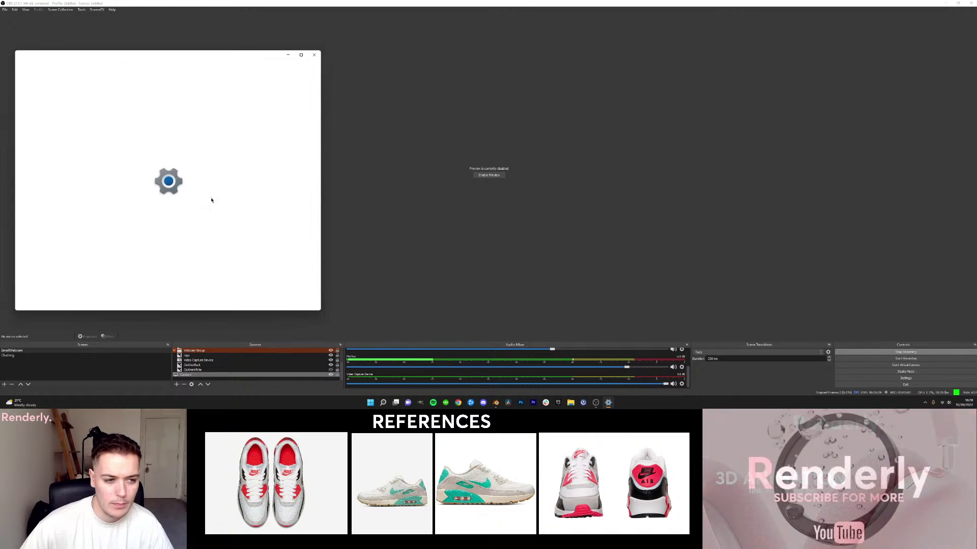
scroll(177, 157, down, 1)
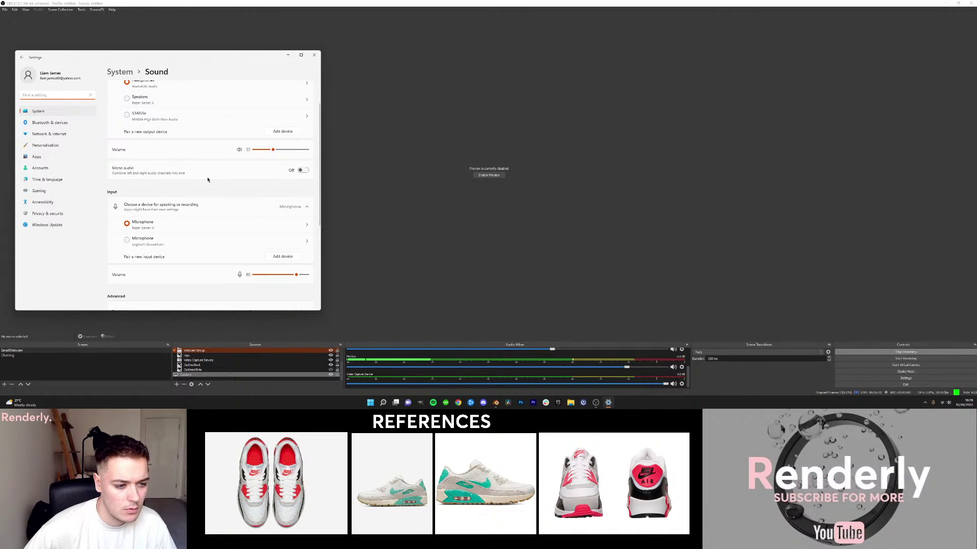
scroll(207, 177, down, 4)
click(151, 227)
click(103, 73)
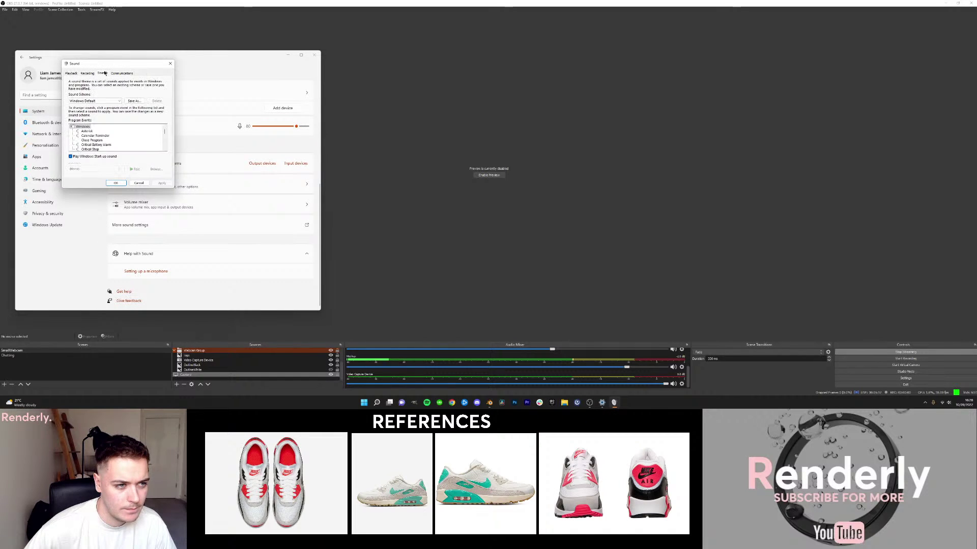
click(88, 73)
click(114, 113)
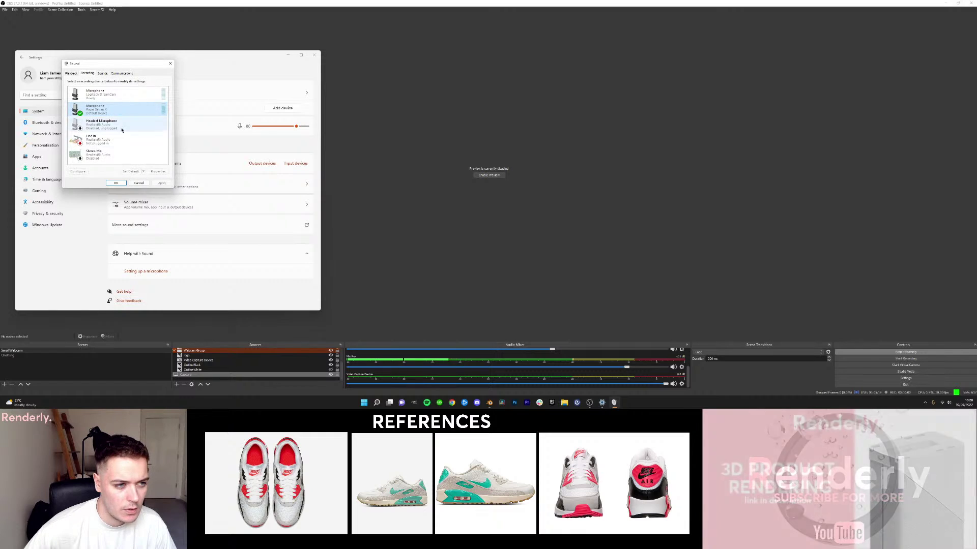
Raise the default microphone's input level slightly in its properties and save the change.
double_click(114, 109)
click(92, 95)
click(118, 95)
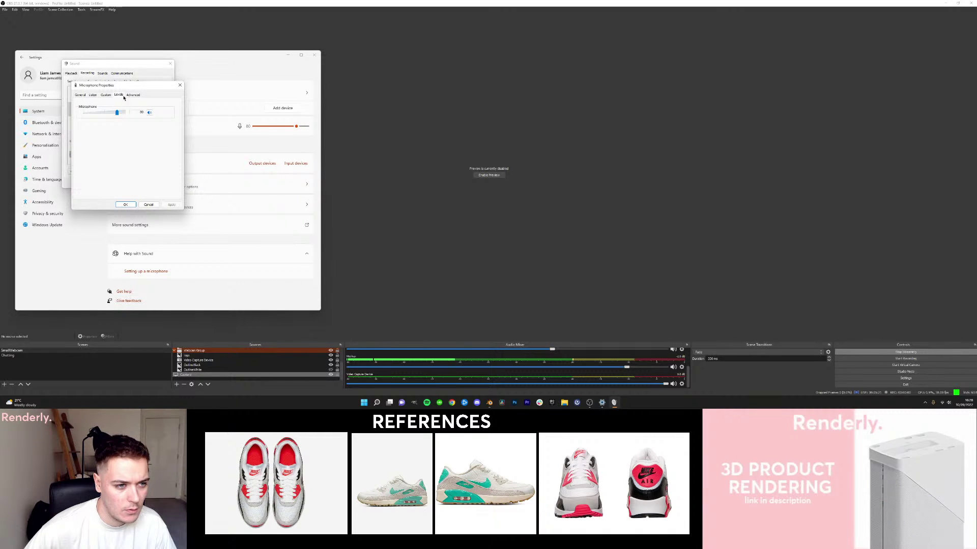
drag(116, 113, 118, 116)
click(125, 204)
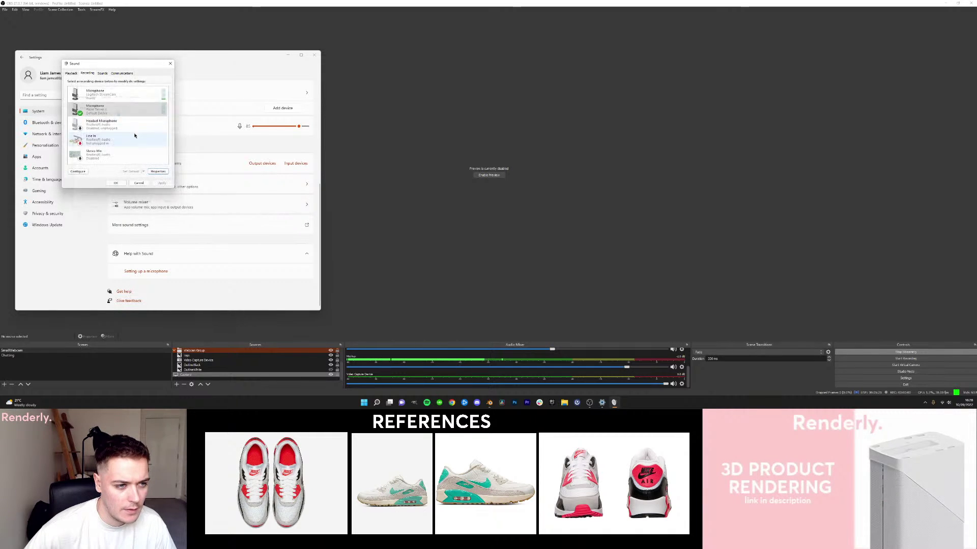
click(170, 63)
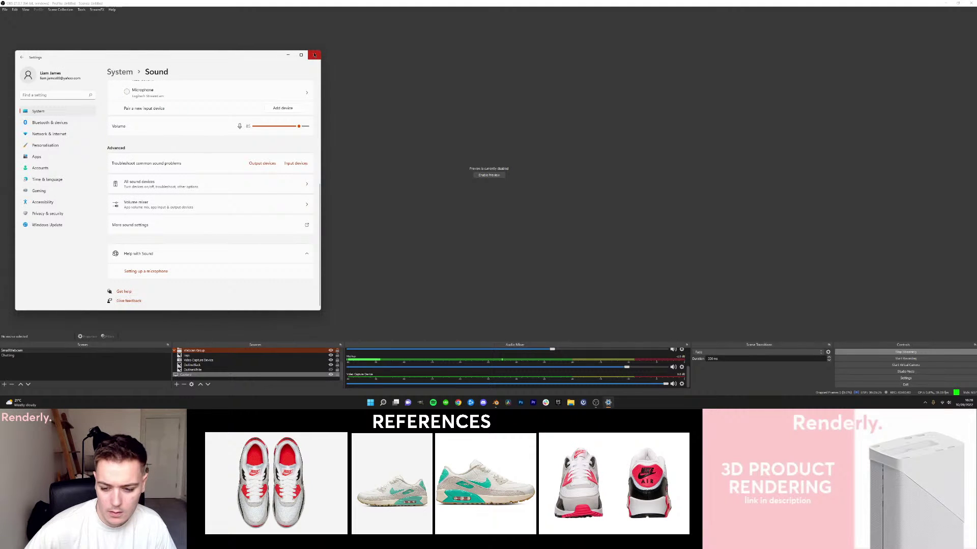
Review the default microphone's Listen and Levels properties, and close the sound settings.
scroll(170, 228, up, 1)
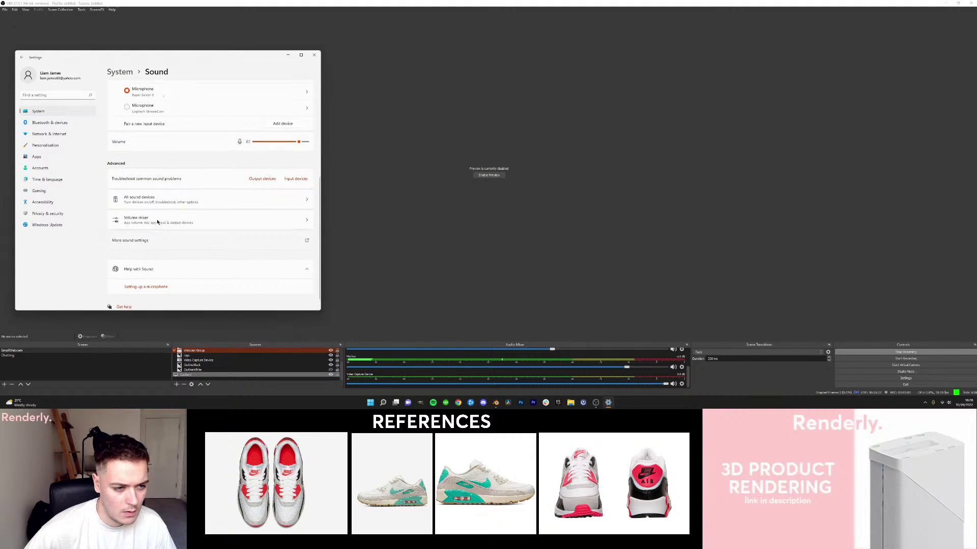
click(147, 260)
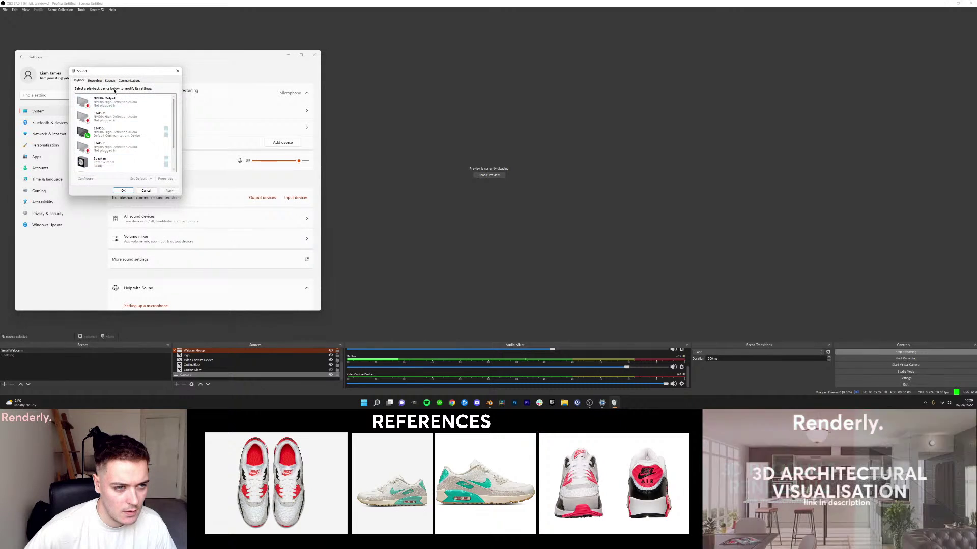
click(94, 80)
click(147, 117)
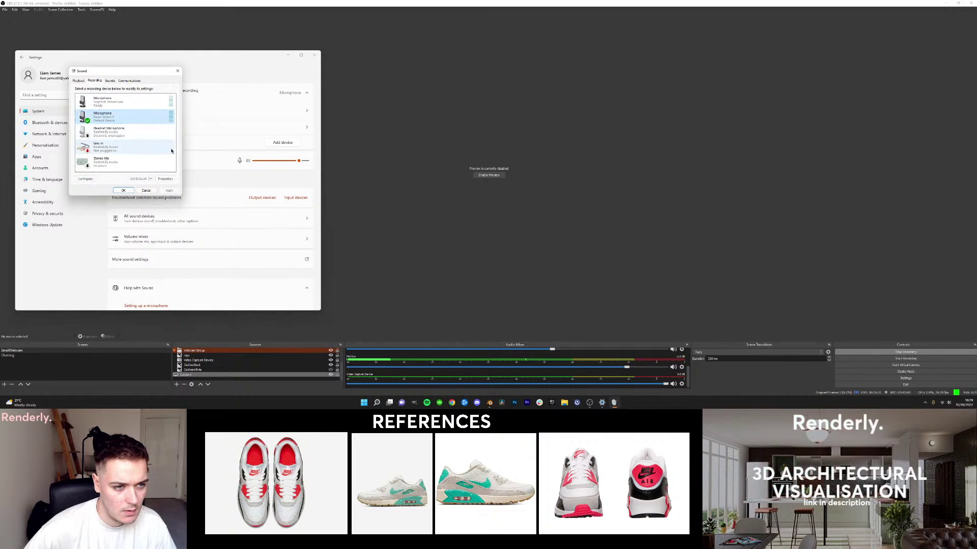
click(166, 179)
click(126, 102)
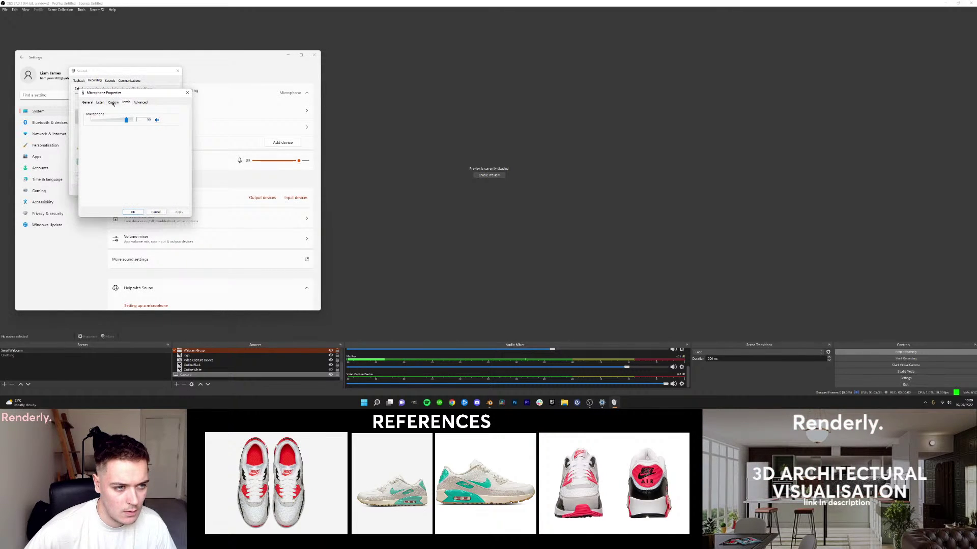
click(100, 102)
click(124, 103)
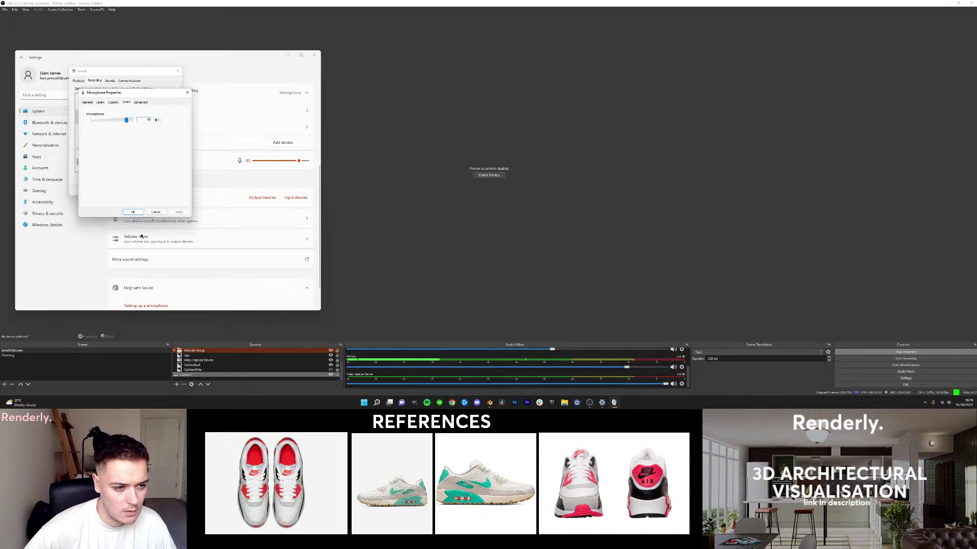
click(133, 212)
click(177, 71)
click(314, 54)
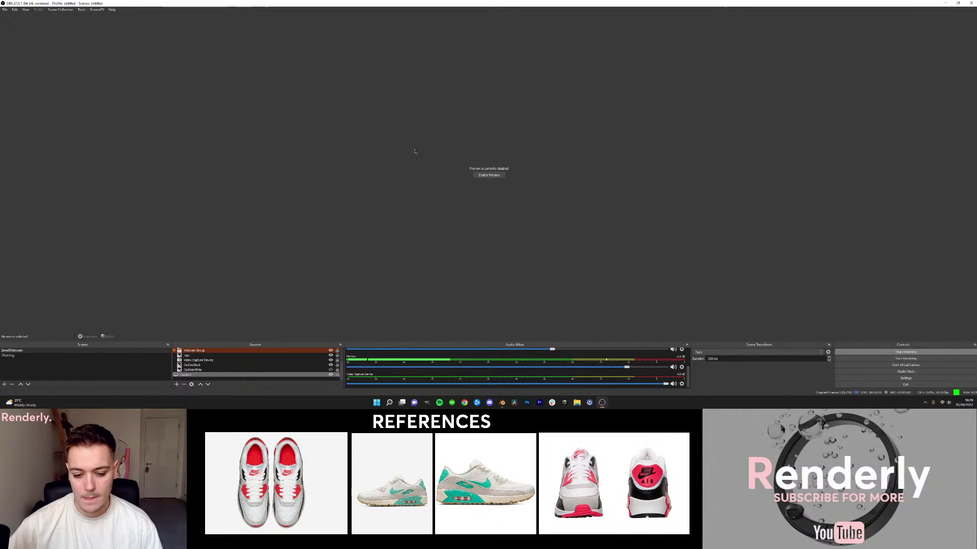
Raise the microphone's mixer volume slightly further and switch back to Blender.
drag(626, 368, 631, 369)
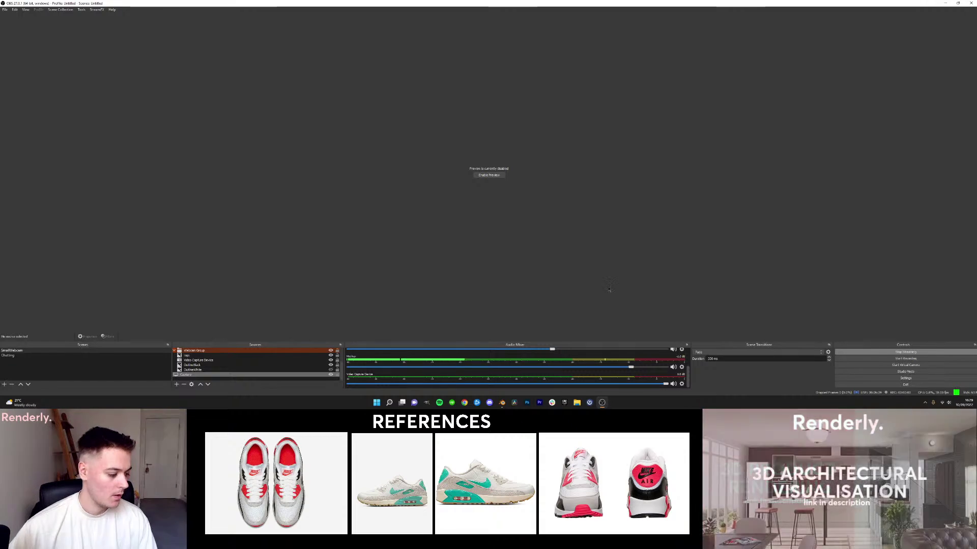
click(501, 403)
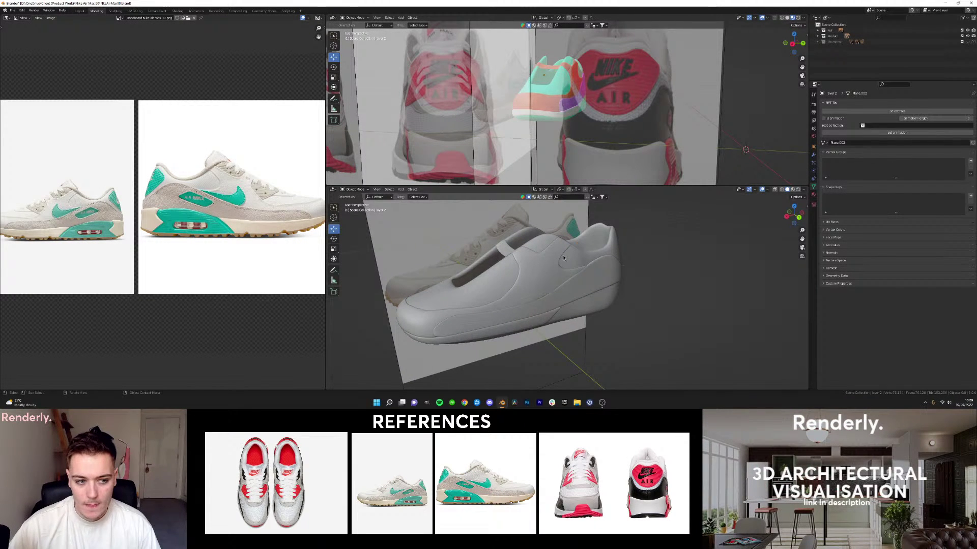
Examine the shoe model's side, collar and heel, and compare them with the side reference photo.
middle_drag(563, 258, 521, 255)
scroll(593, 267, up, 2)
shift+middle_drag(593, 266, 557, 270)
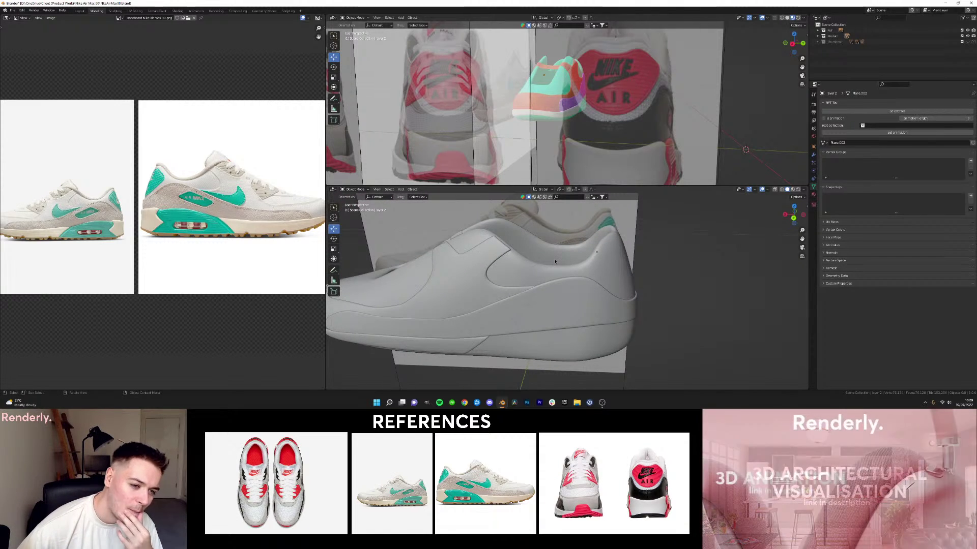
middle_drag(555, 261, 501, 280)
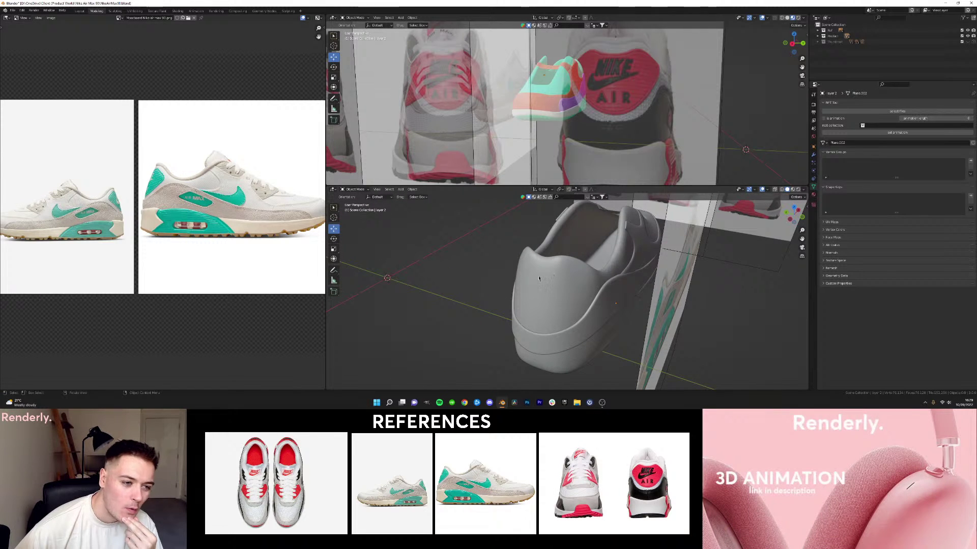
scroll(272, 220, down, 1)
scroll(272, 219, up, 1)
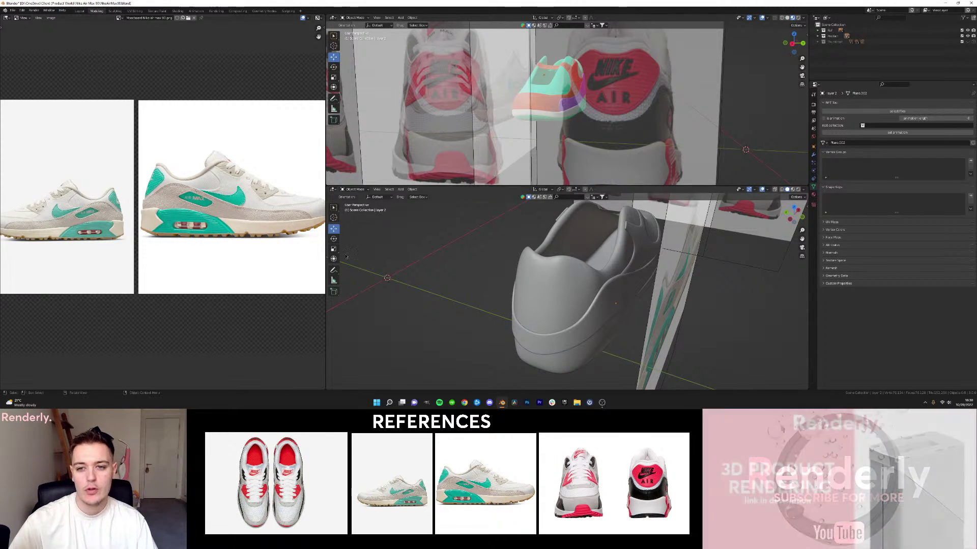
scroll(585, 96, up, 4)
middle_drag(656, 101, 557, 121)
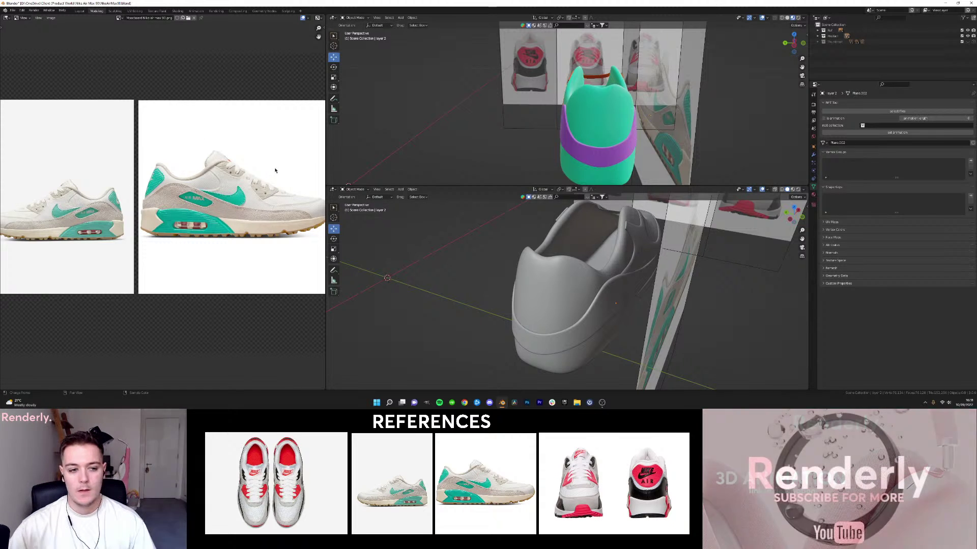
middle_drag(495, 274, 555, 239)
scroll(286, 220, up, 2)
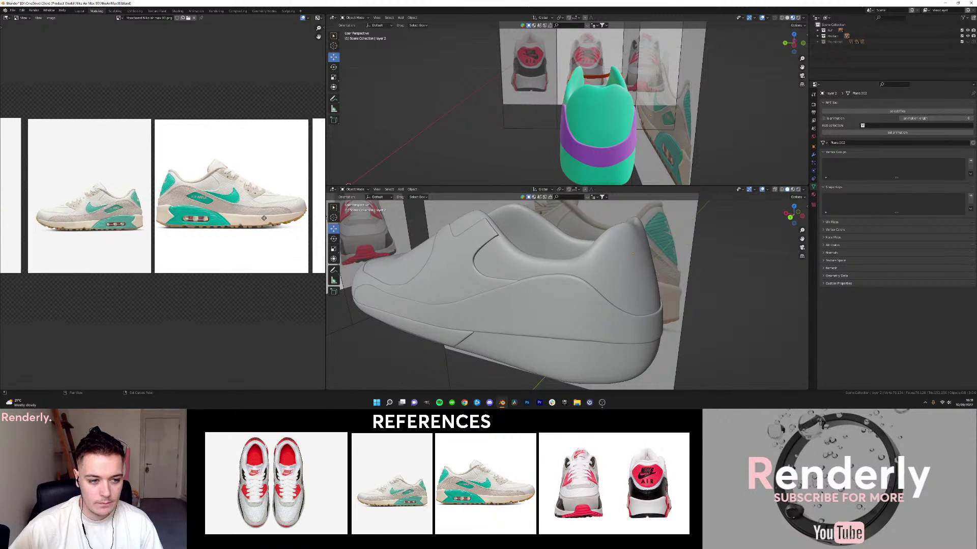
middle_drag(257, 217, 177, 214)
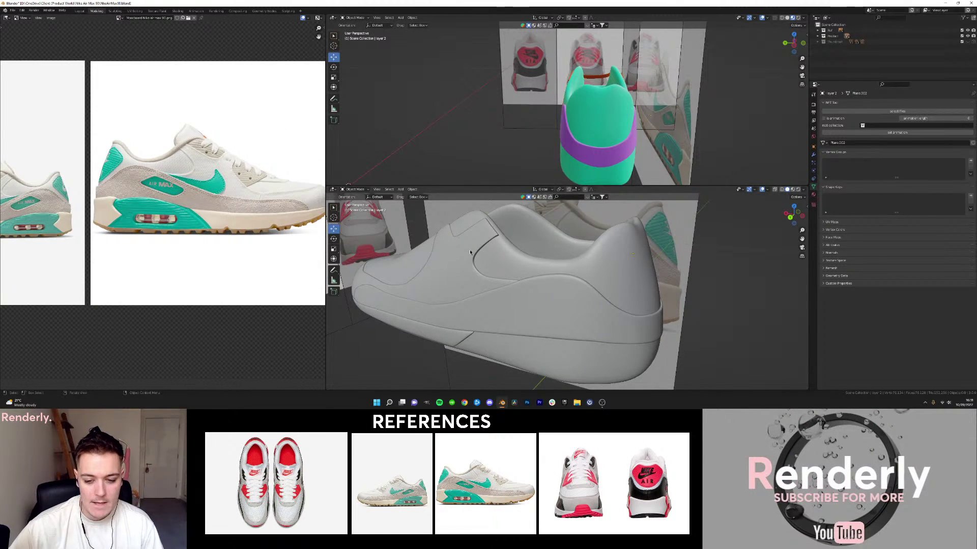
key(KP_1)
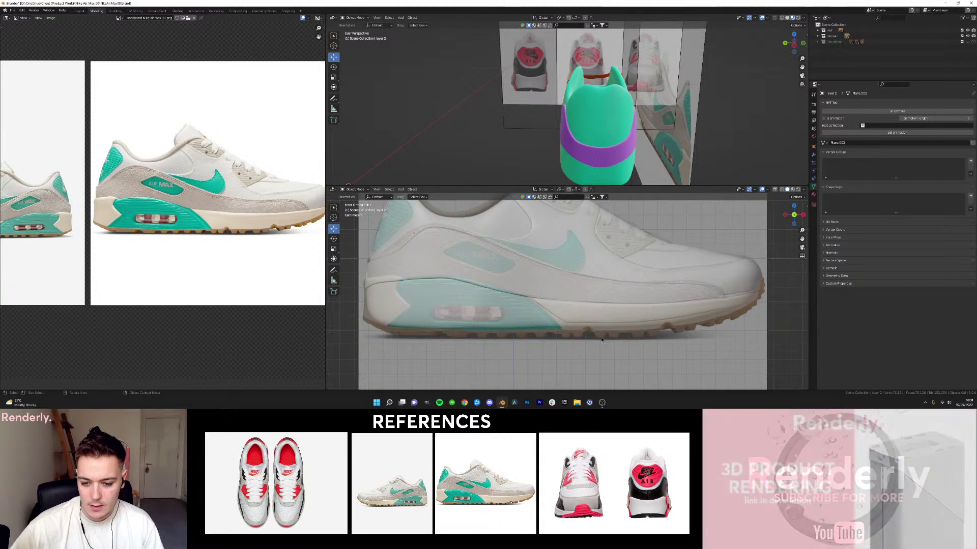
click(574, 320)
key(s)
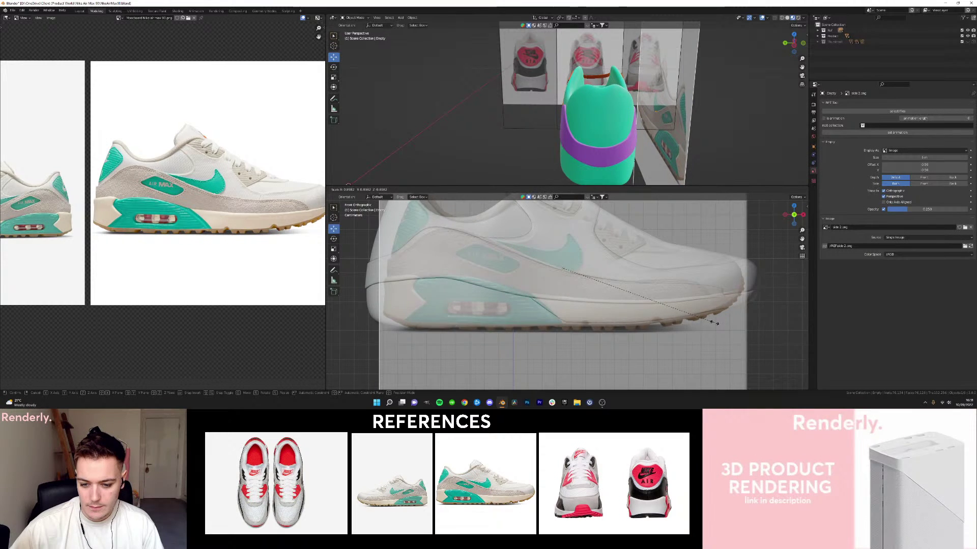
click(714, 324)
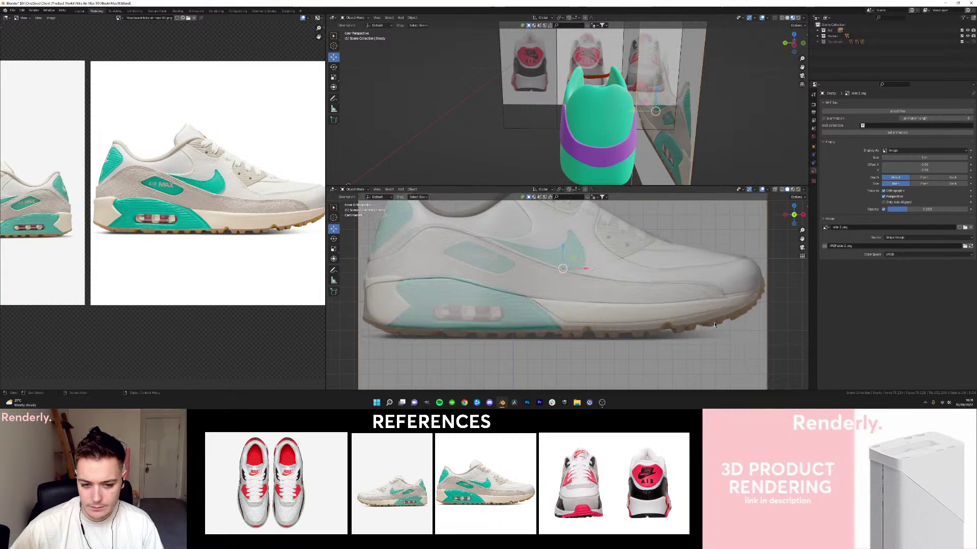
Select lower-edge vertices of the forefoot midsole strip and move them to follow the sole line in the reference image.
click(644, 304)
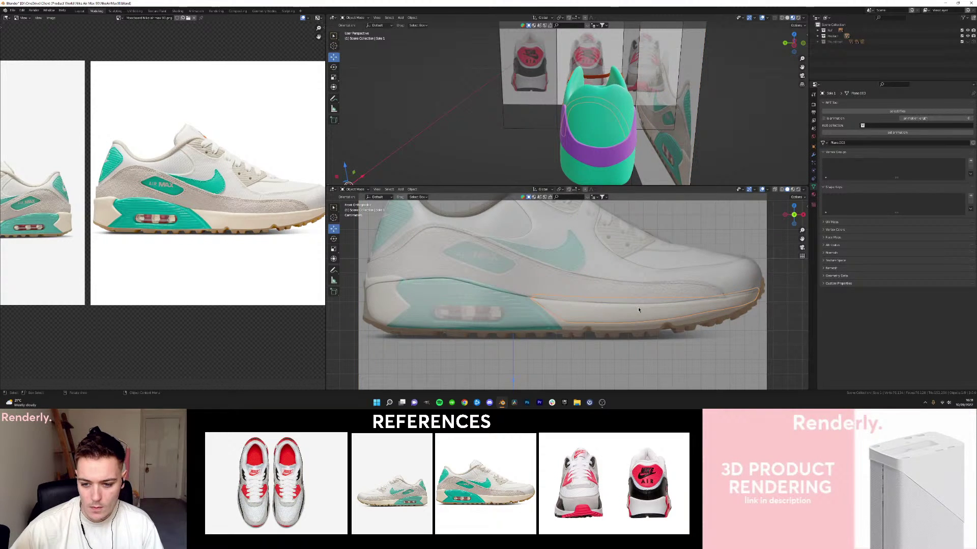
key(Tab)
key(alt+z)
drag(616, 341, 511, 321)
shift+drag(674, 334, 617, 318)
shift+middle_drag(664, 321, 580, 295)
shift+click(619, 316)
key(alt+z)
key(ctrl+KP_Add)
key(g)
click(544, 300)
key(Tab)
Check the midsole strip in wireframe against the side reference and nudge the selected lower-edge geometry.
key(KP_1)
key(shift+z)
scroll(541, 287, up, 4)
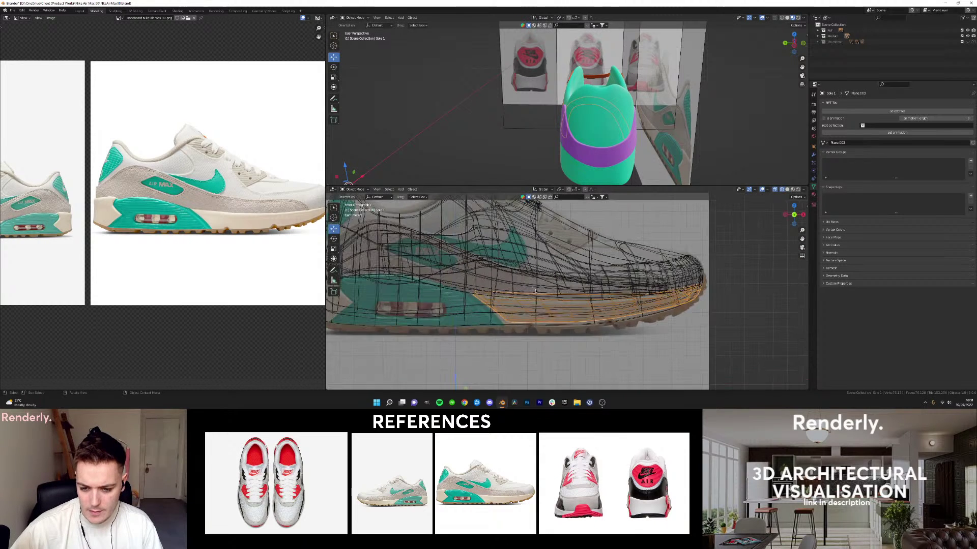
key(Tab)
drag(615, 309, 615, 312)
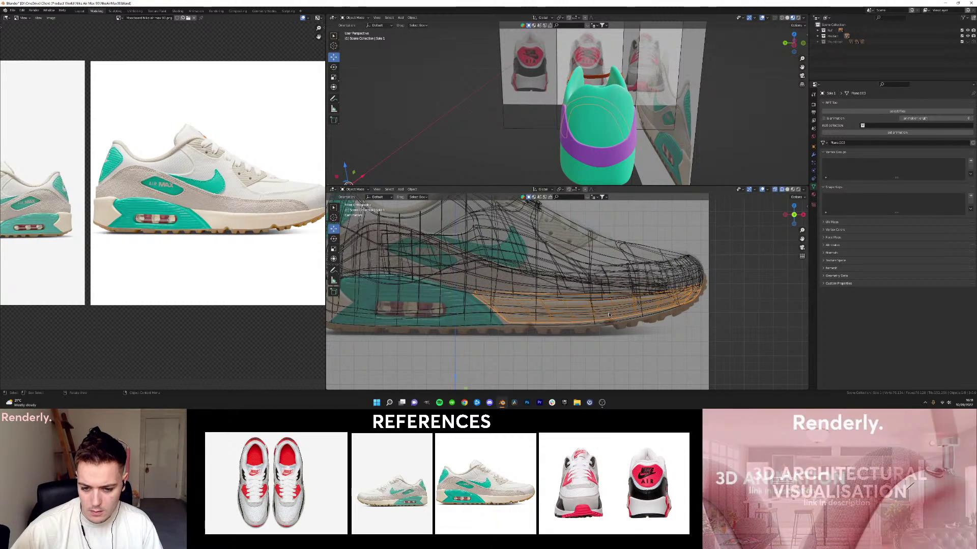
key(shift+z)
scroll(600, 297, down, 1)
key(Tab)
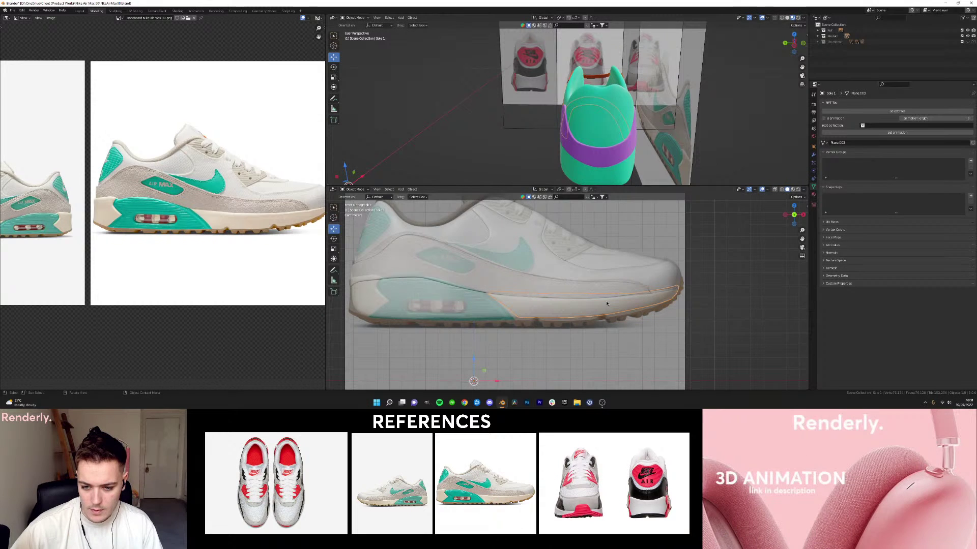
key(Tab)
mouse_move(607, 304)
middle_down()
mouse_move(630, 303)
mouse_move(611, 291)
middle_up()
key(g)
click(612, 291)
Slide the selected part of the midsole's bottom rim along its adjoining edges near the toe.
scroll(631, 305, up, 3)
key(g)
key(g)
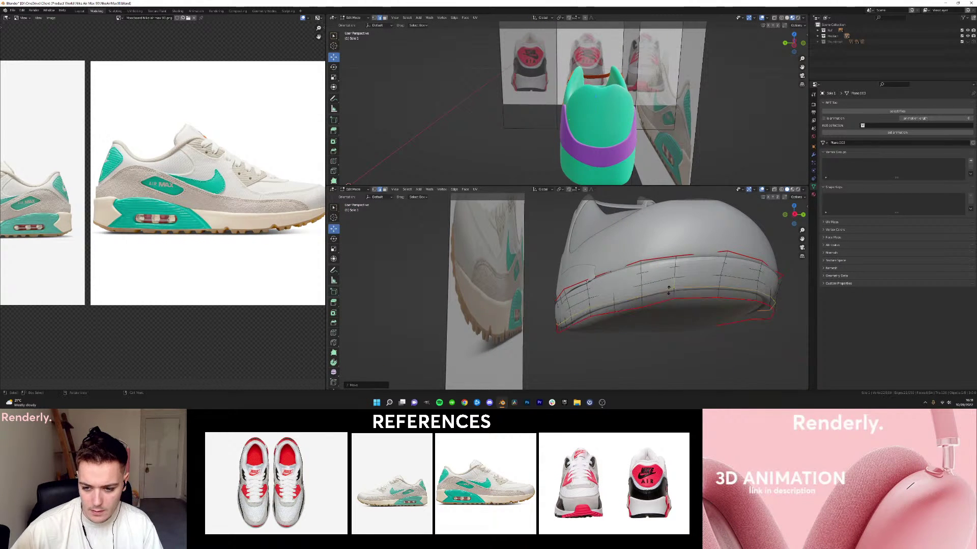
click(671, 296)
Move the selected midsole lower-edge geometry to match the side reference and check the underside of the toe.
key(KP_1)
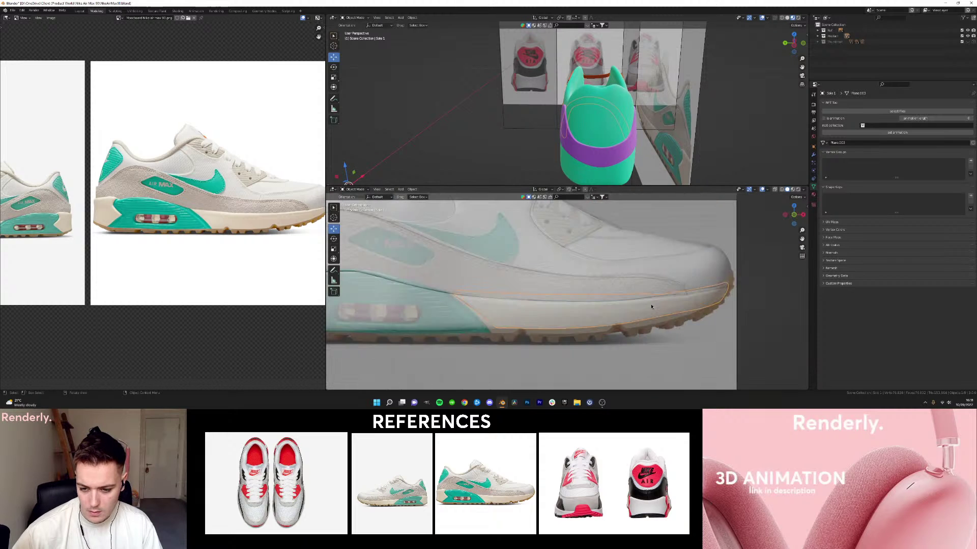
key(shift+z)
key(g)
click(625, 311)
key(Tab)
key(shift+z)
middle_drag(690, 317, 605, 289)
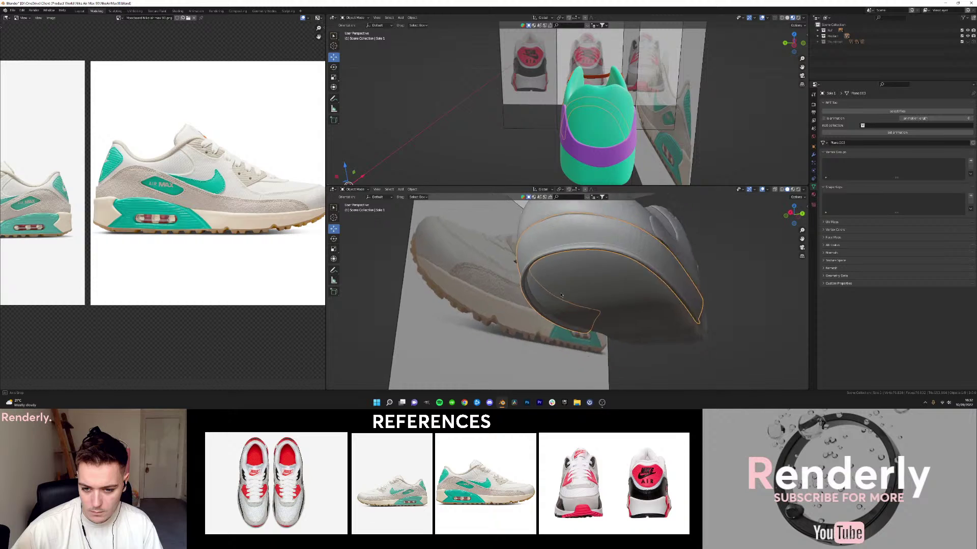
Move the selected bottom rim of the forefoot midsole strip vertically against the underside of the shoe.
key(Tab)
drag(590, 287, 590, 283)
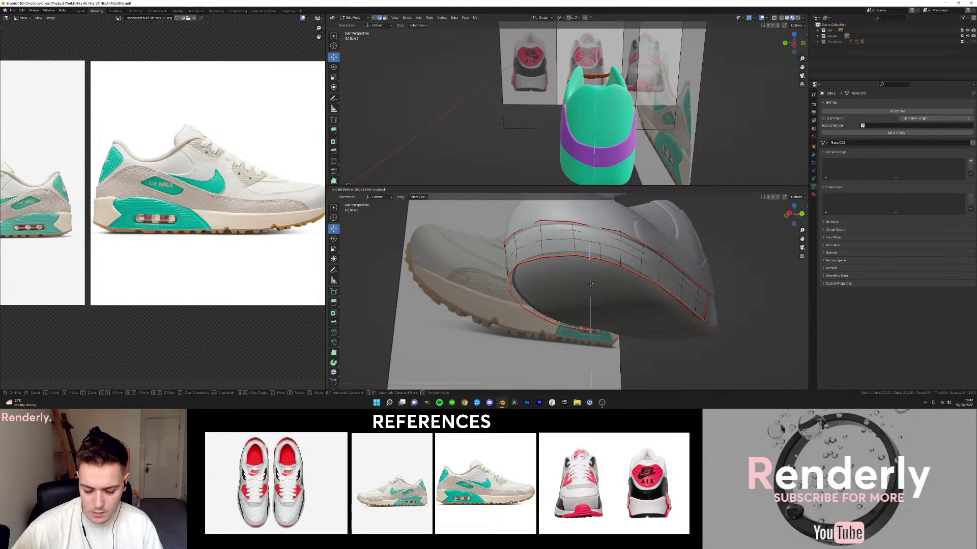
click(590, 283)
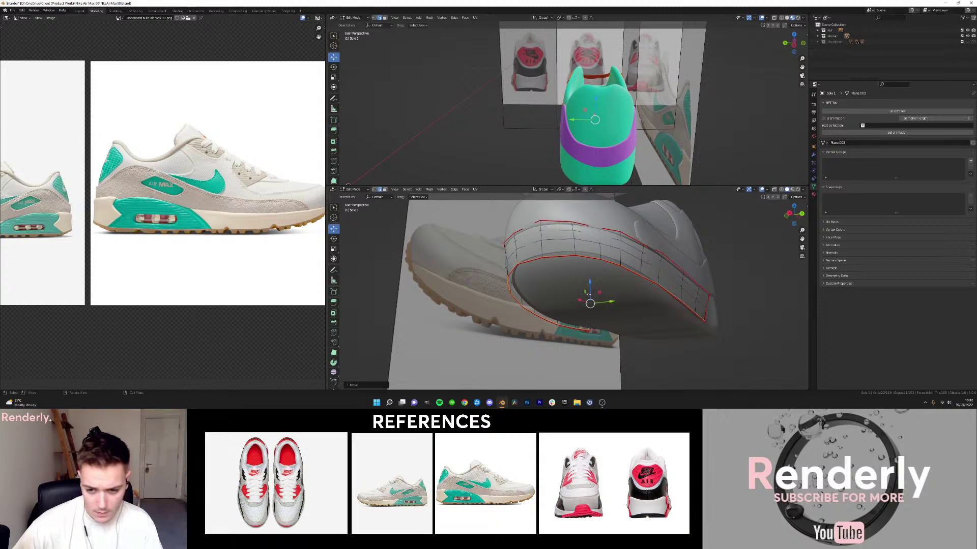
drag(593, 283, 586, 286)
click(587, 286)
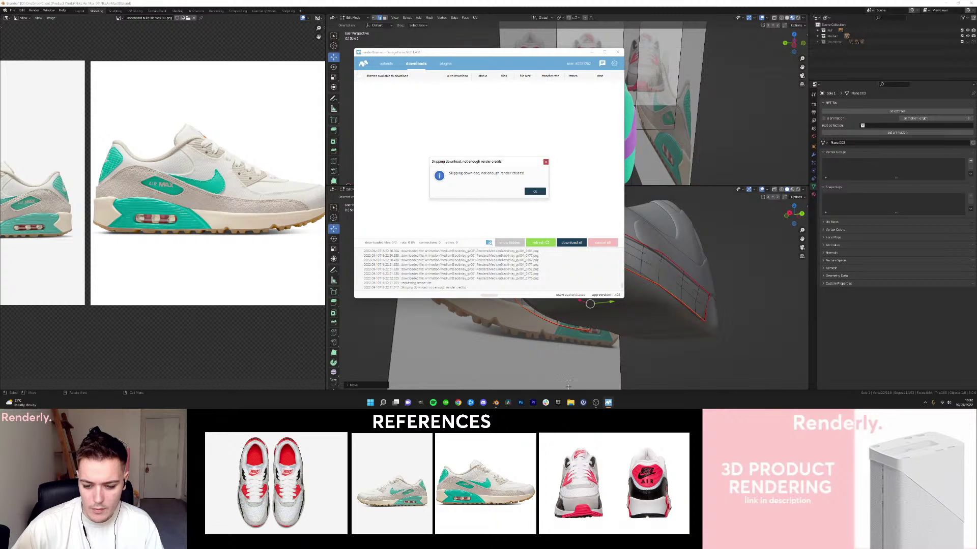
Switch to OBS, enable its preview and collapse the webcam group in the source list.
click(594, 402)
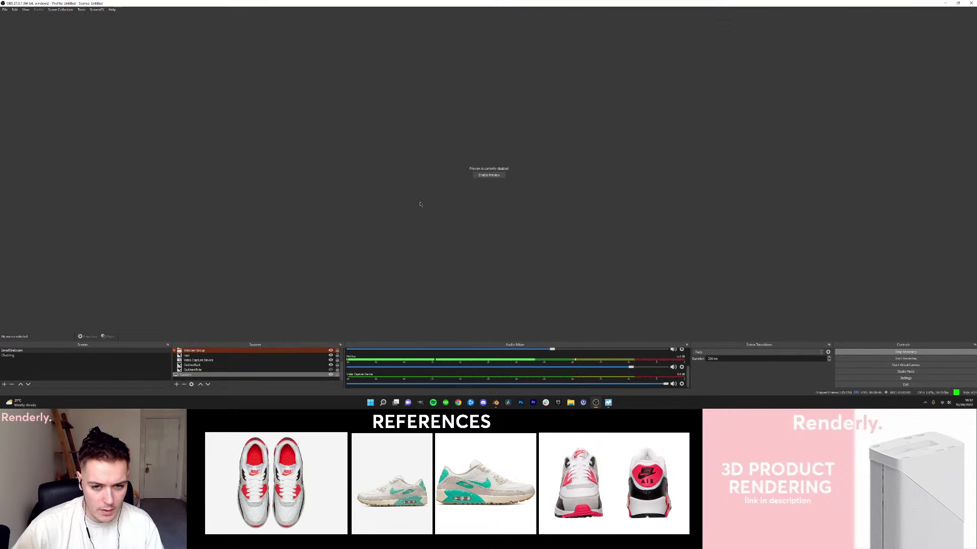
click(489, 175)
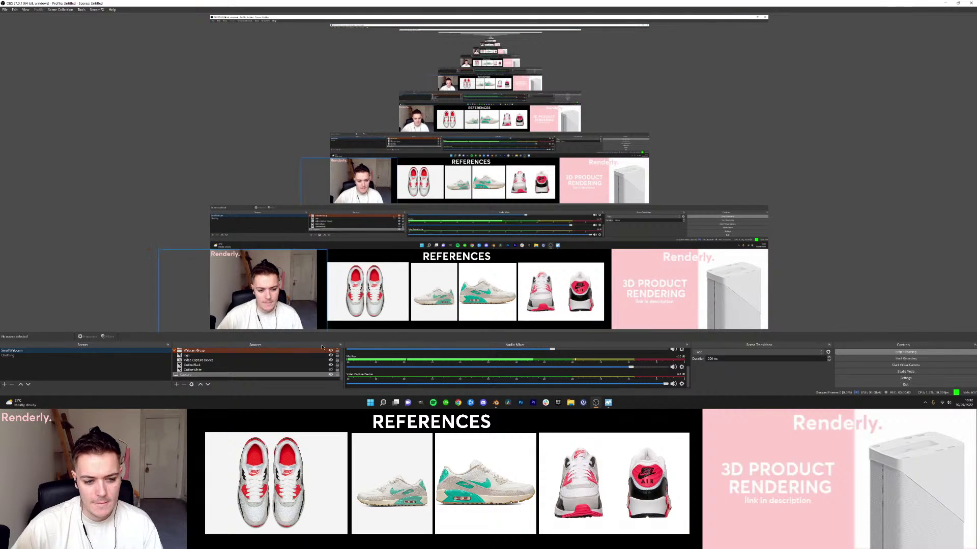
click(174, 351)
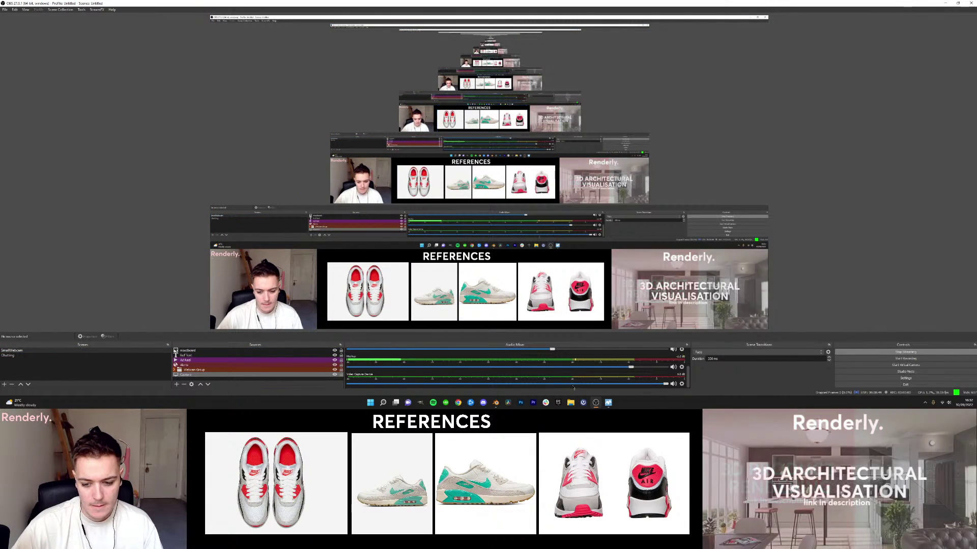
Dismiss the render-farm message about skipped downloads and close the render-farm window.
click(535, 191)
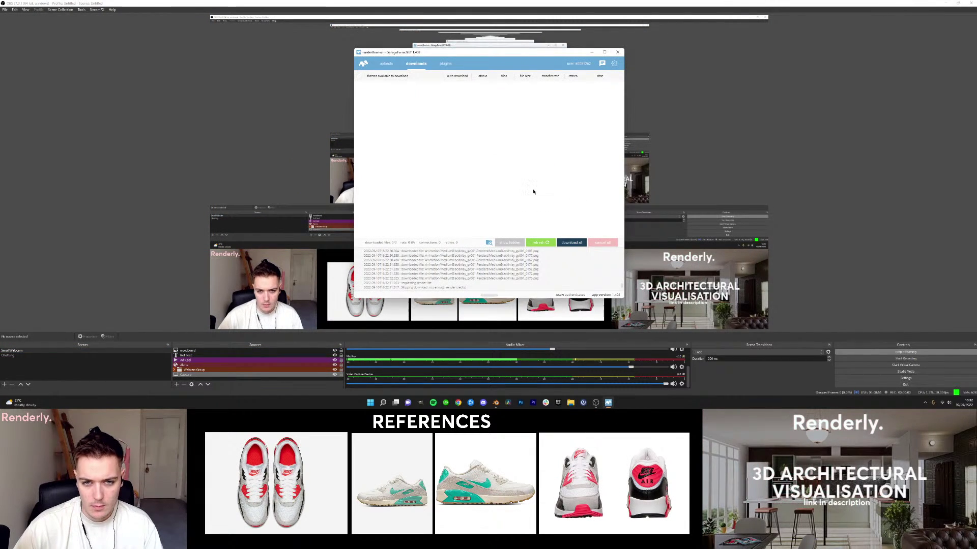
click(613, 53)
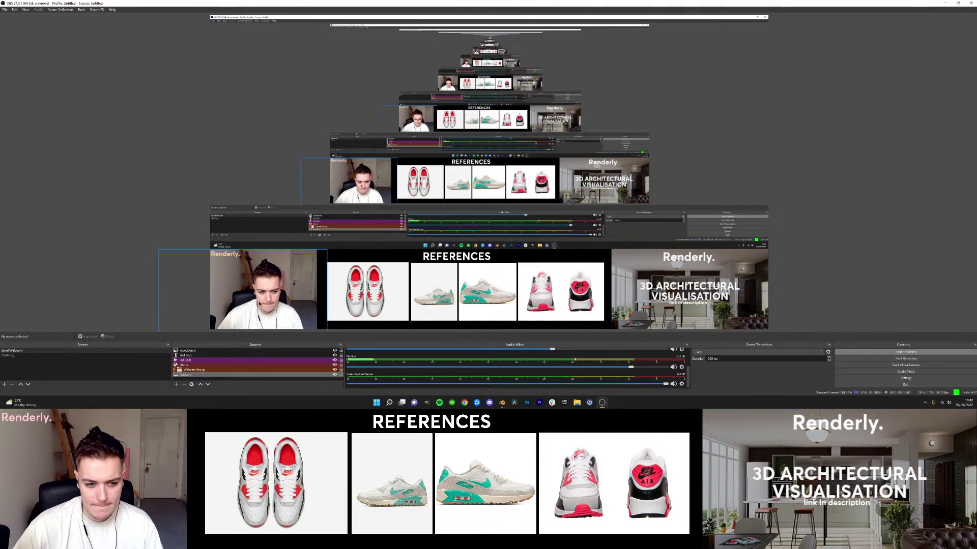
Disable the OBS preview again and switch back to Blender.
right_click(300, 211)
click(320, 215)
click(502, 402)
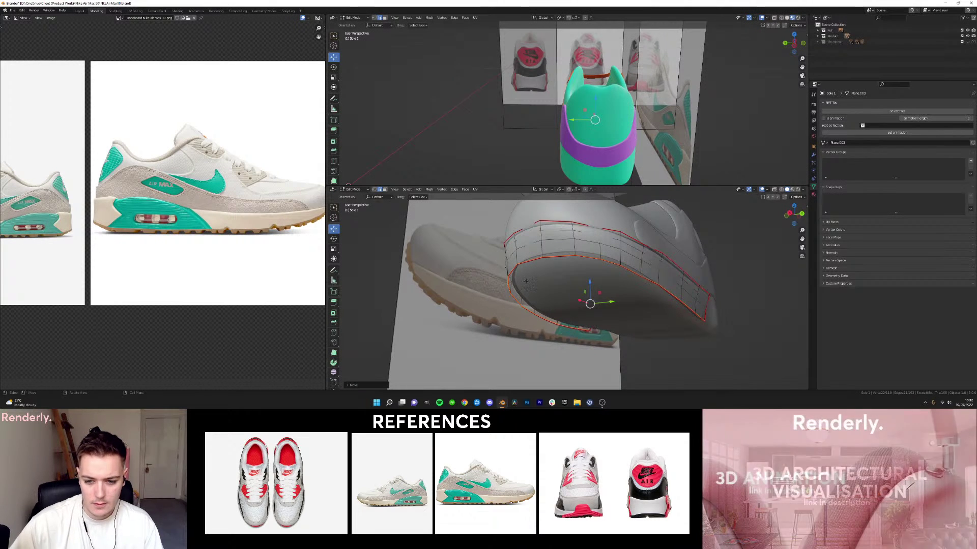
Undo the last rim adjustment, extend the selection along the midsole's bottom loop and shift it along the Z axis.
drag(592, 285, 591, 281)
key(ctrl+z)
key(g)
key(z)
click(587, 291)
alt+shift+click(589, 283)
key(g)
key(z)
click(587, 283)
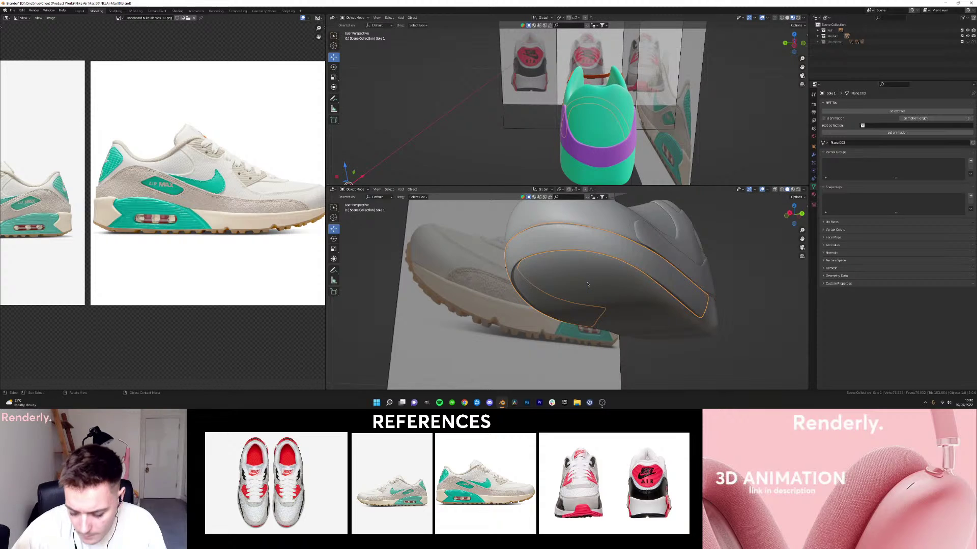
Examine the midsole strip against the side reference image, in wireframe and in side view.
key(KP_1)
key(shift+z)
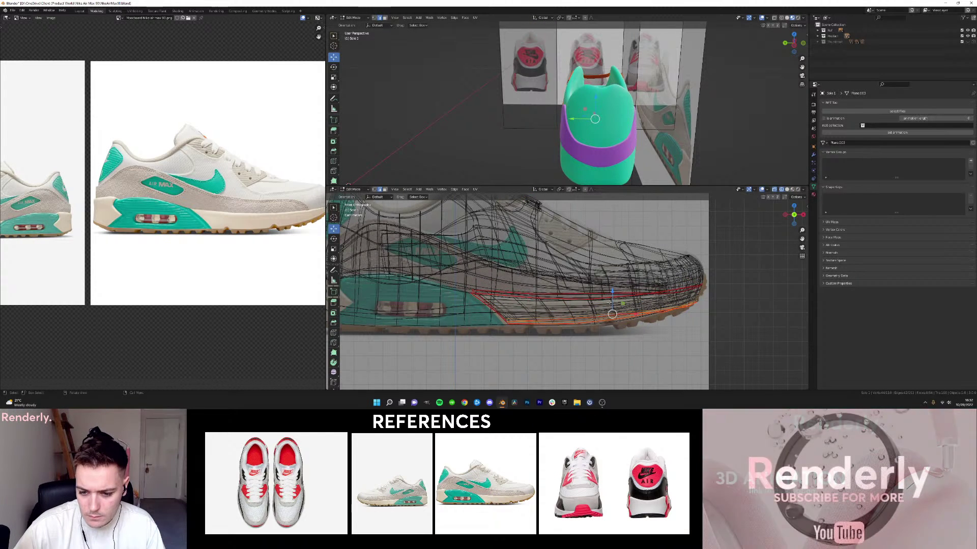
key(Tab)
key(shift+z)
mouse_move(593, 307)
middle_down()
mouse_move(584, 296)
mouse_move(614, 334)
mouse_move(649, 338)
mouse_move(584, 318)
middle_up()
click(650, 338)
key(KP_1)
scroll(559, 294, up, 2)
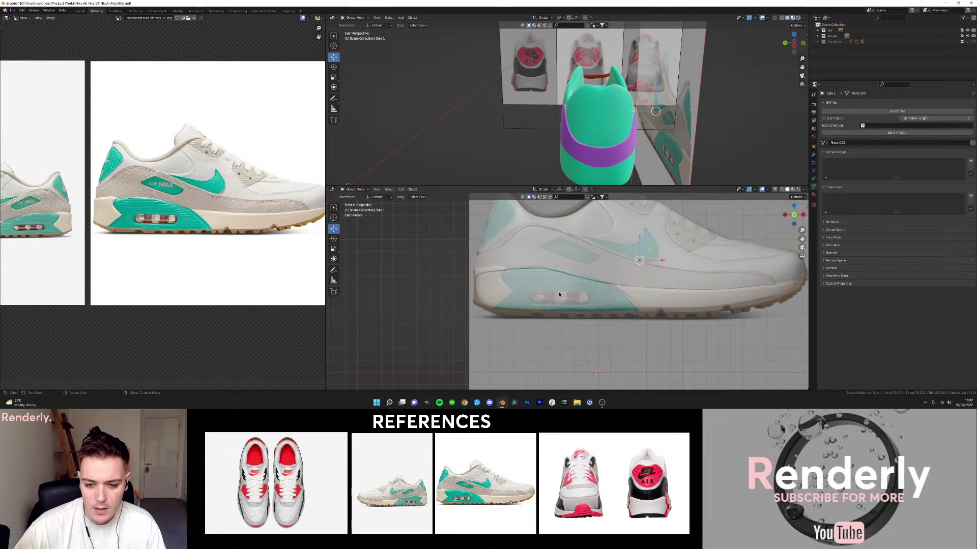
scroll(512, 271, up, 1)
click(506, 270)
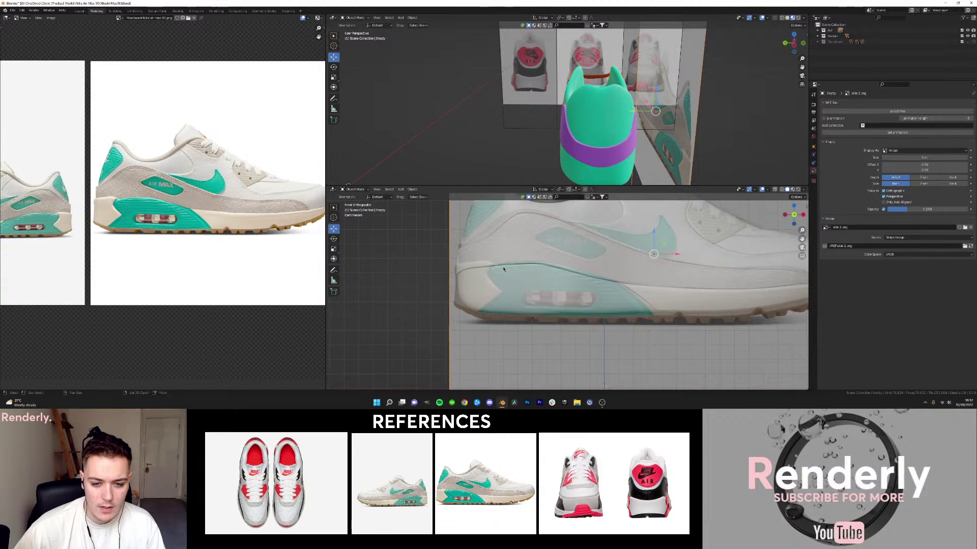
shift+middle_drag(515, 255, 495, 276)
Select the side overlay panel and move vertices of its upper edge vertically to follow the side reference.
click(569, 267)
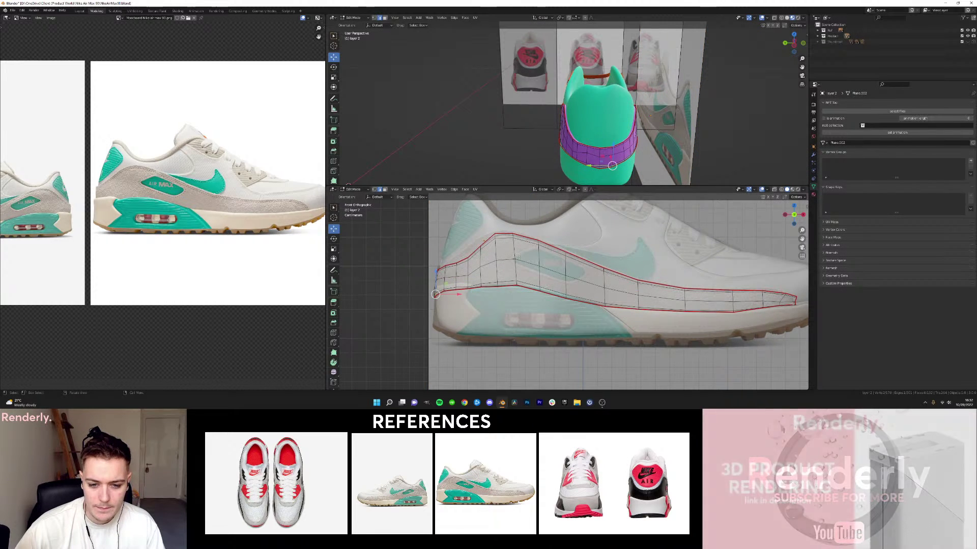
scroll(490, 264, up, 1)
scroll(523, 267, up, 1)
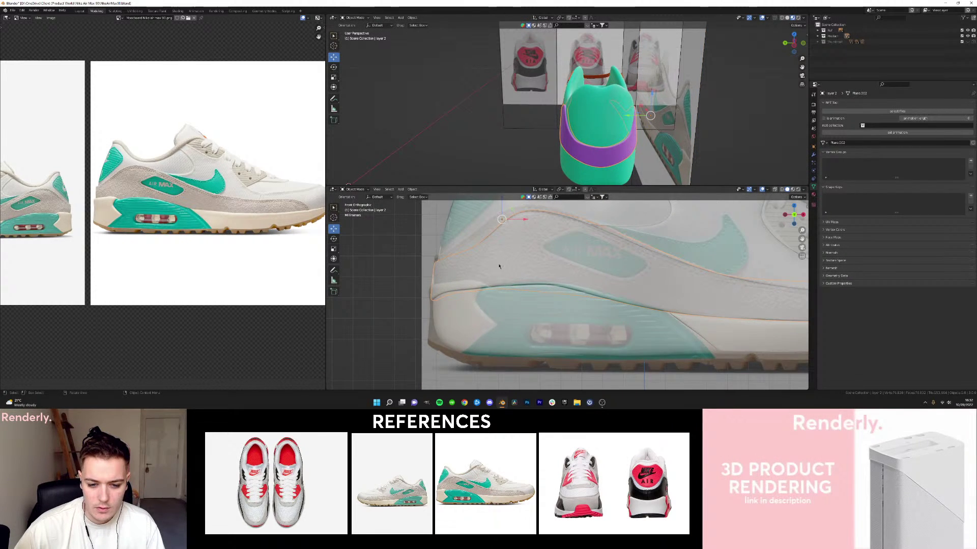
scroll(503, 266, down, 2)
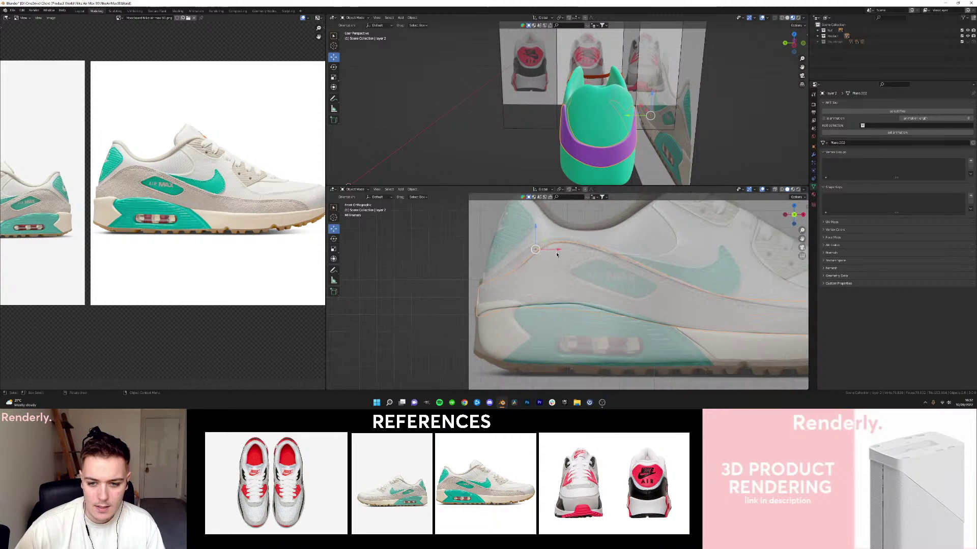
scroll(449, 275, down, 2)
shift+middle_drag(516, 274, 428, 267)
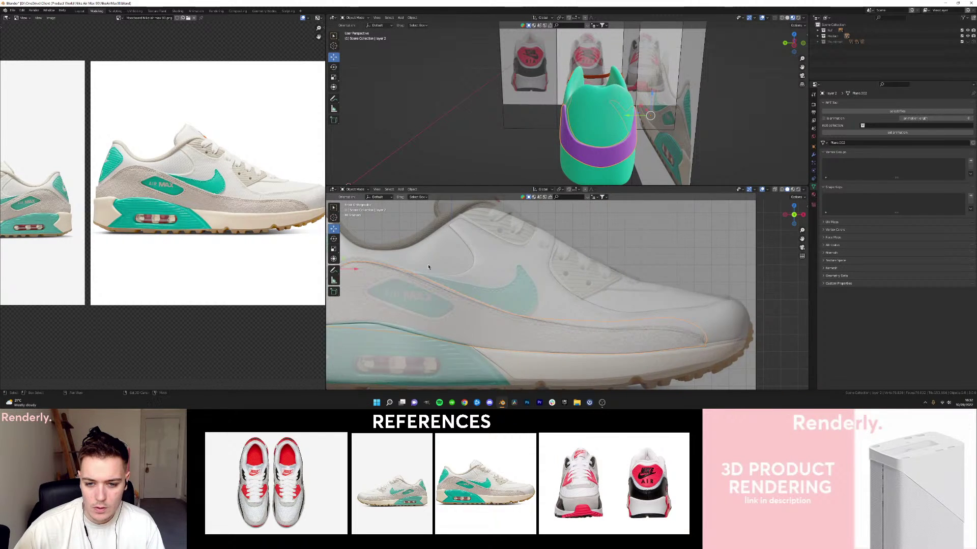
scroll(428, 267, up, 2)
key(Tab)
scroll(458, 265, up, 2)
drag(523, 256, 604, 295)
key(shift+z)
key(g)
key(z)
click(595, 275)
key(z)
click(543, 276)
Try to reposition the selected vertices on the overlay panel's upper edge.
key(shift+z)
key(g)
click(596, 285)
key(ctrl+z)
Select overlay upper-edge vertices nearer the heel and move them along Z to match the reference curve.
key(shift+z)
drag(510, 271, 479, 264)
key(shift+z)
key(g)
key(z)
click(495, 256)
key(shift+z)
key(z)
click(512, 293)
Select the overlay panel's upper-edge vertices beside the heel and check them in wireframe against the reference.
key(shift+z)
drag(455, 296, 472, 313)
key(shift+z)
key(shift+z)
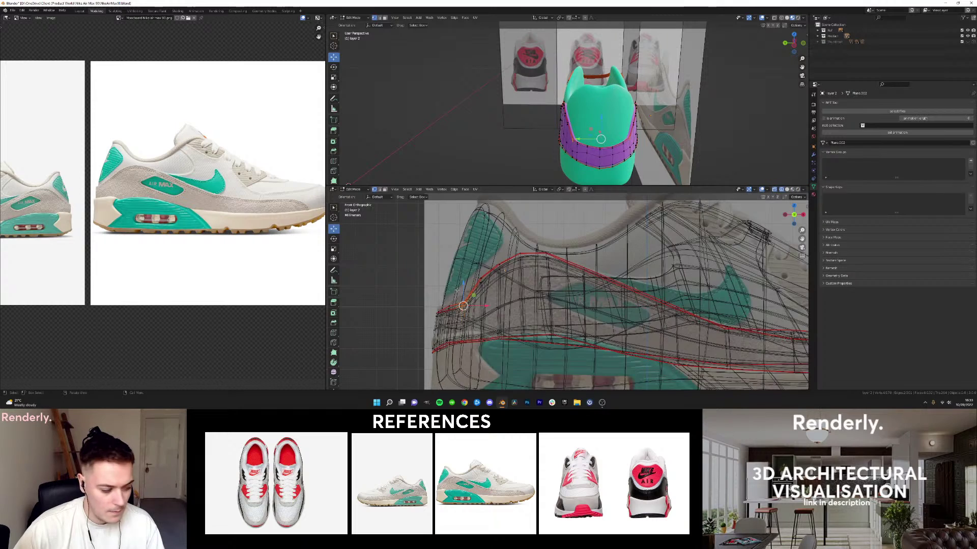
scroll(440, 295, up, 1)
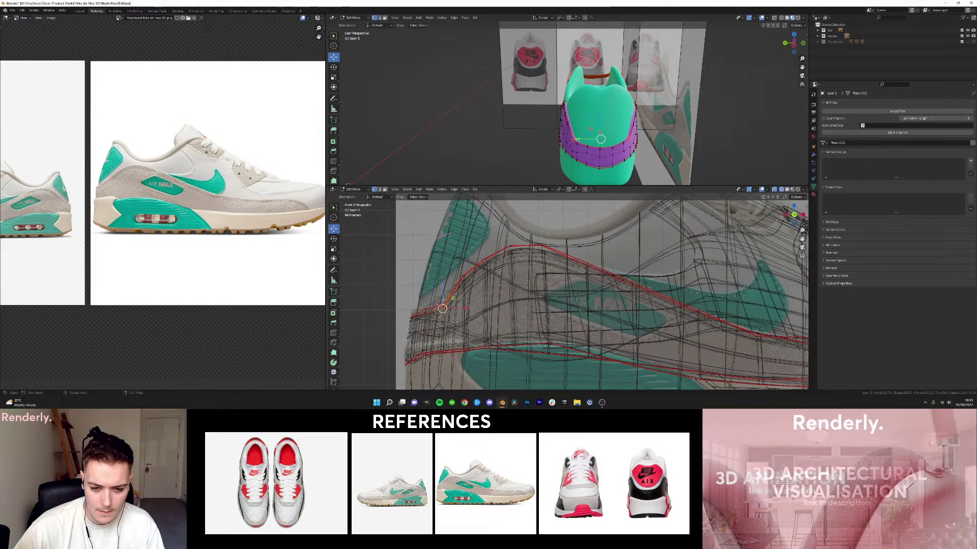
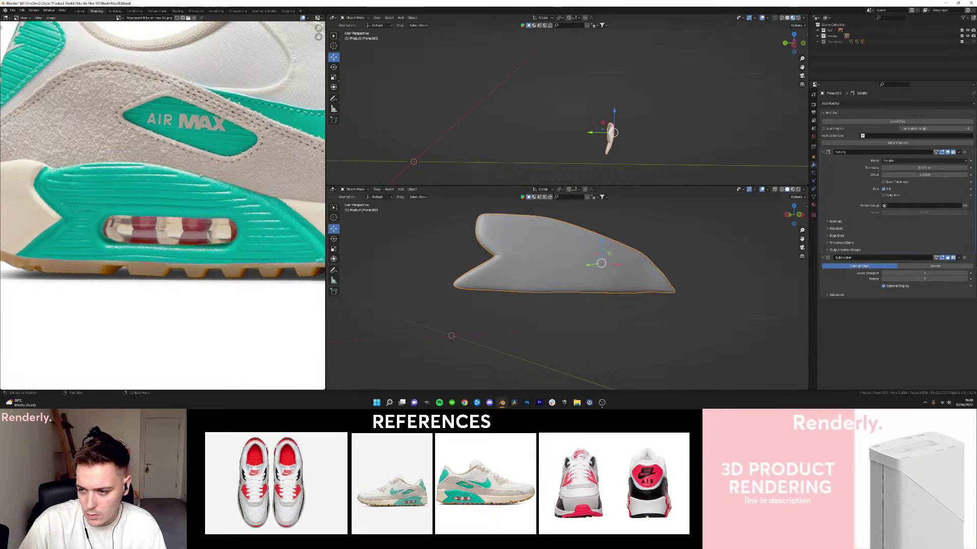
Preview the midsole side panel with Subdivision placed above Solidify, and restore the original modifier order.
drag(971, 259, 974, 129)
middle_drag(682, 228, 699, 248)
scroll(700, 247, up, 1)
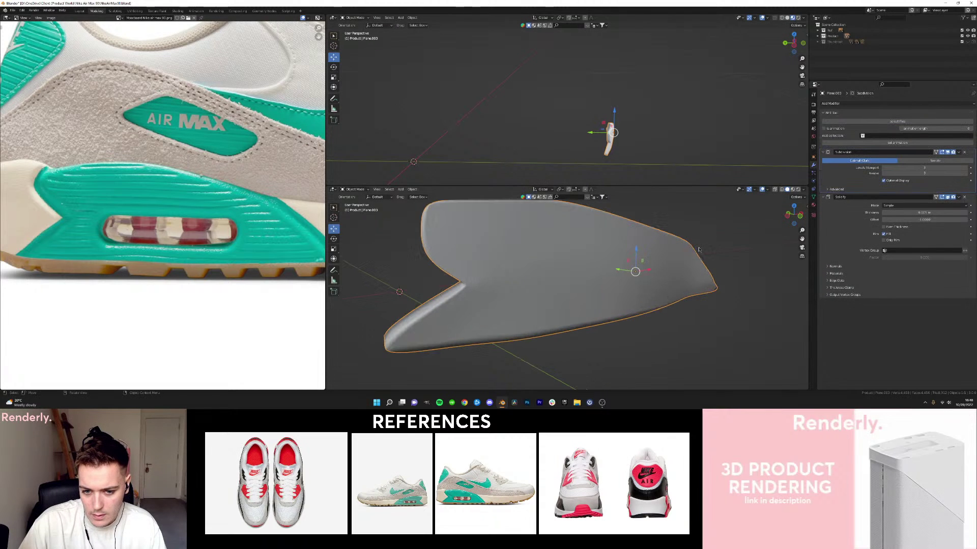
click(708, 239)
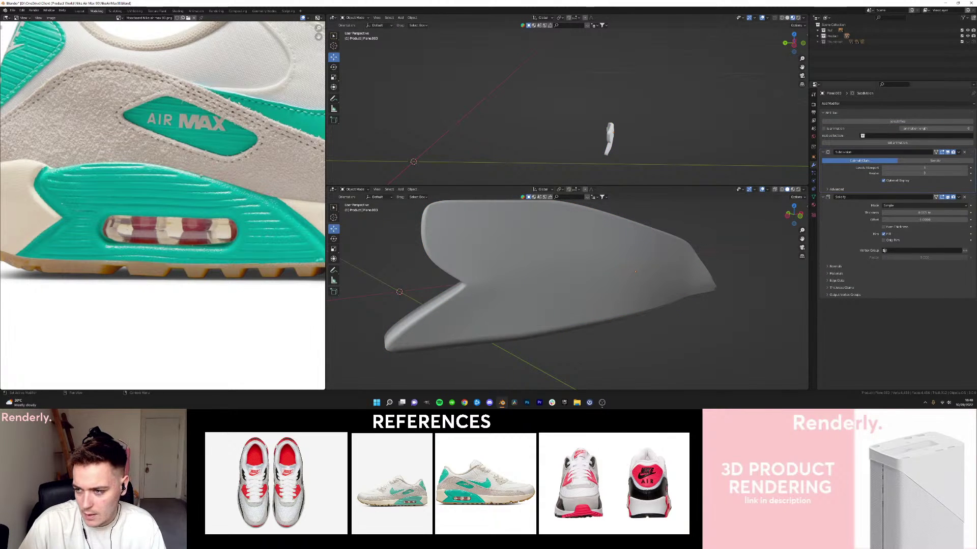
drag(973, 151, 973, 257)
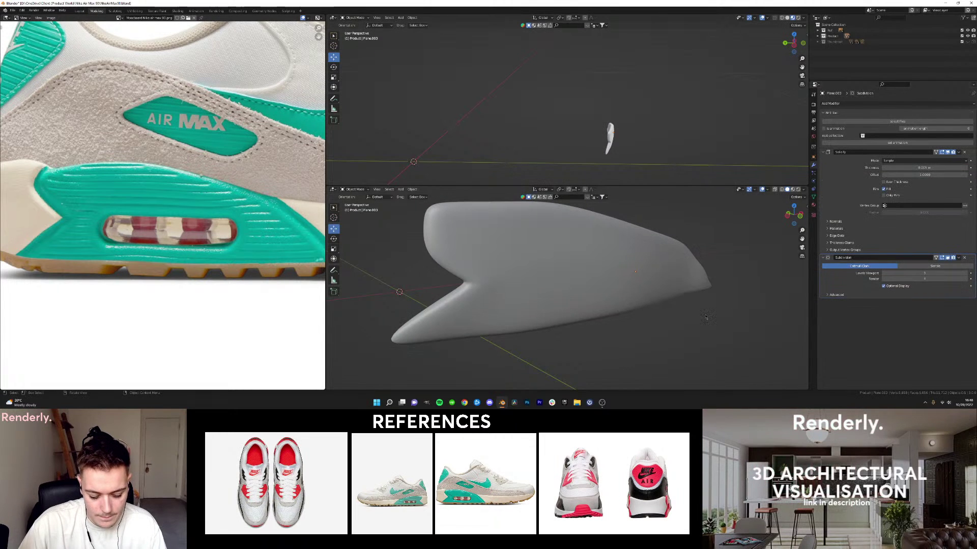
Unhide all objects and hide the side reference image so the whole shoe can be viewed.
key(alt+h)
click(705, 317)
scroll(644, 333, down, 5)
key(h)
scroll(540, 302, up, 1)
Edit the midsole side panel and move lower-edge geometry to follow the sole contour seen from below.
middle_drag(540, 302, 509, 276)
click(584, 269)
key(Tab)
key(g)
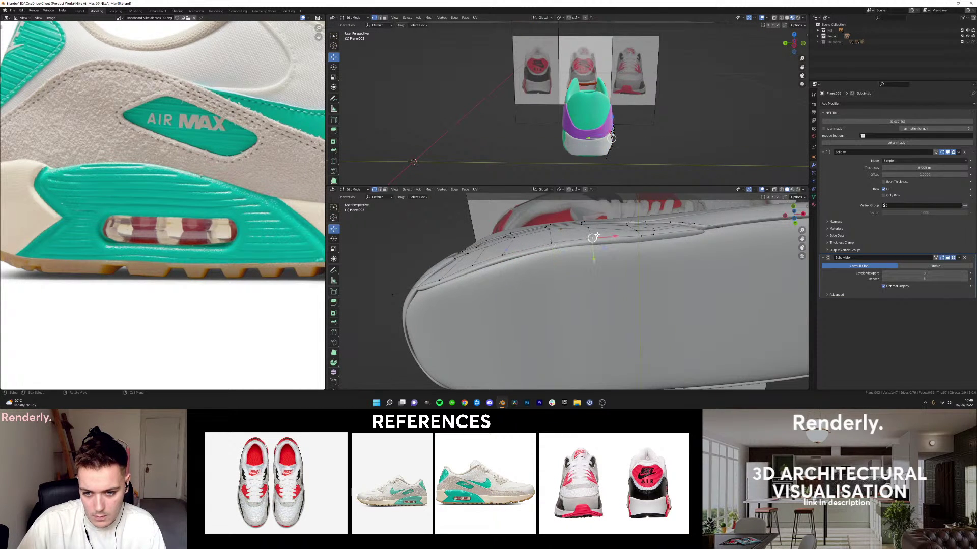
click(641, 254)
scroll(642, 255, up, 1)
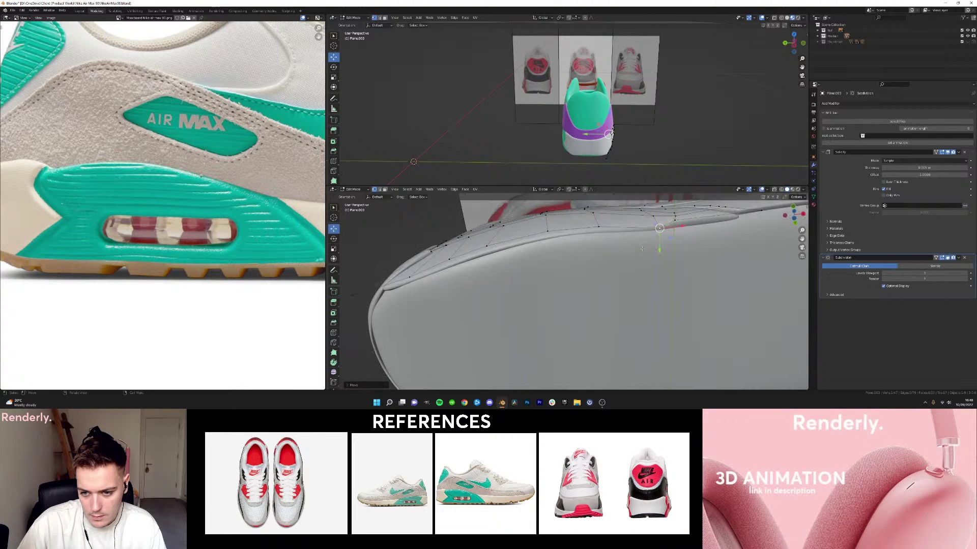
Shift the selected lower-edge geometry of the side panel along the Y axis and finish editing the panel.
key(g)
key(y)
click(675, 233)
scroll(675, 233, down, 4)
middle_drag(628, 224, 570, 239)
key(Tab)
click(481, 255)
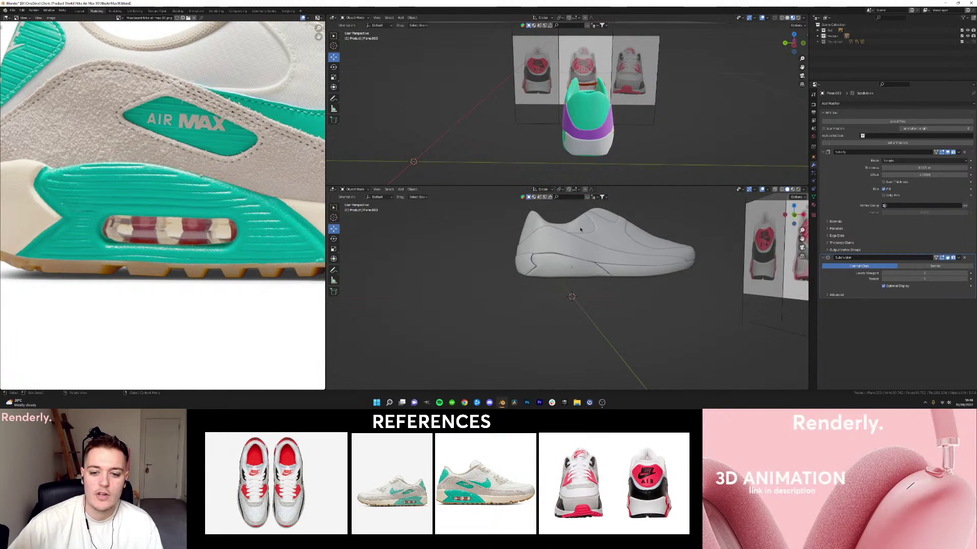
Select upper-edge geometry of the midsole side panel in wireframe and nudge it slightly upward.
scroll(546, 260, up, 6)
key(Tab)
key(shift+z)
click(539, 238)
key(shift+z)
drag(539, 218, 540, 215)
key(Tab)
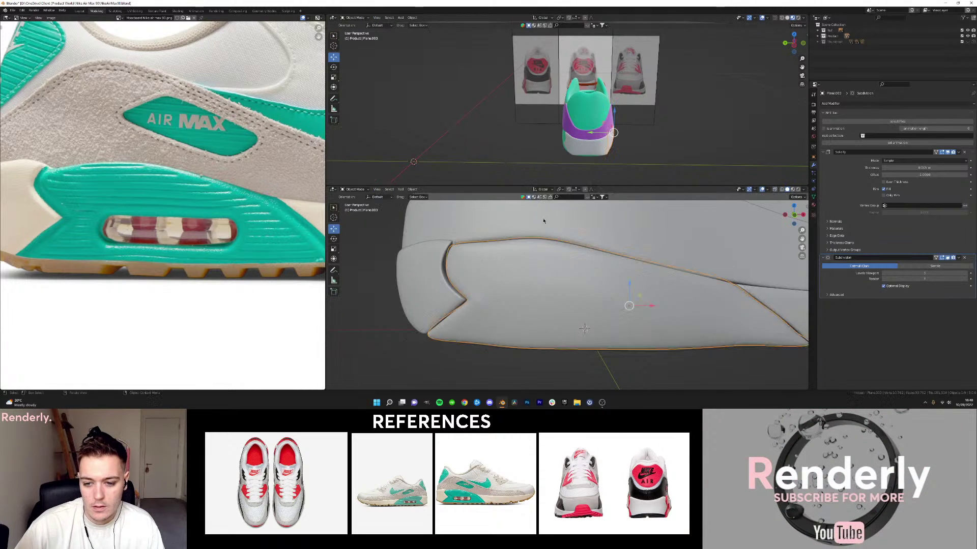
Inspect the whole shoe and the front end of the overlay panel near the toe.
scroll(544, 219, down, 4)
click(577, 333)
middle_drag(577, 333, 534, 325)
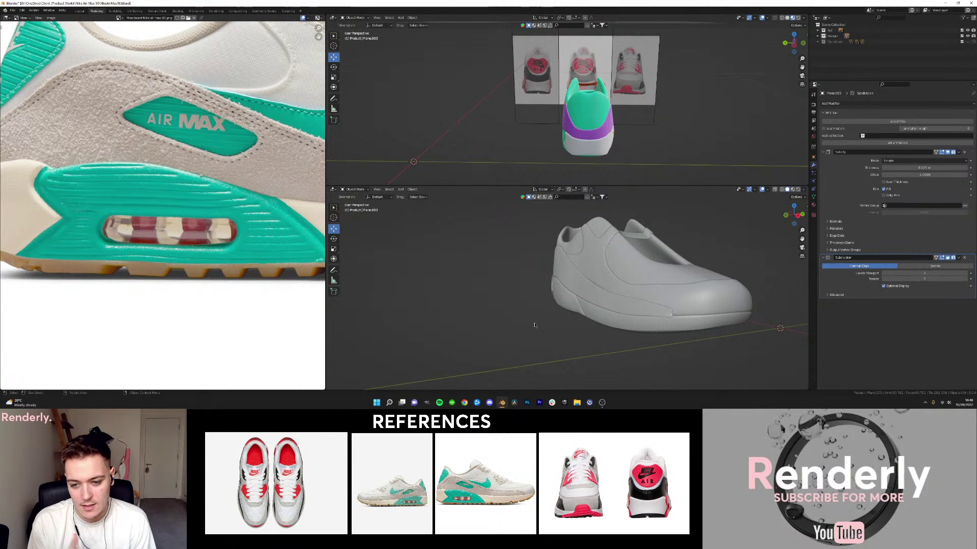
scroll(534, 325, up, 8)
key(Tab)
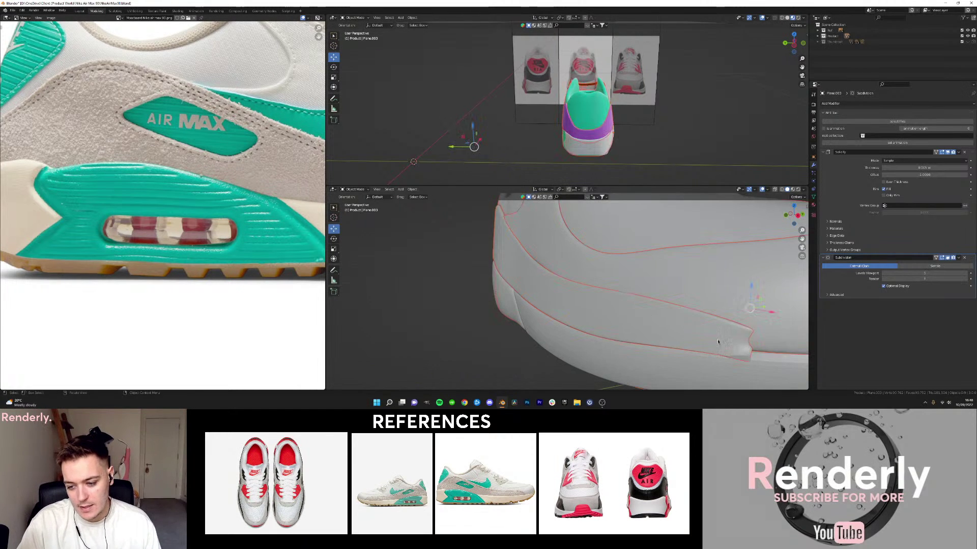
key(Tab)
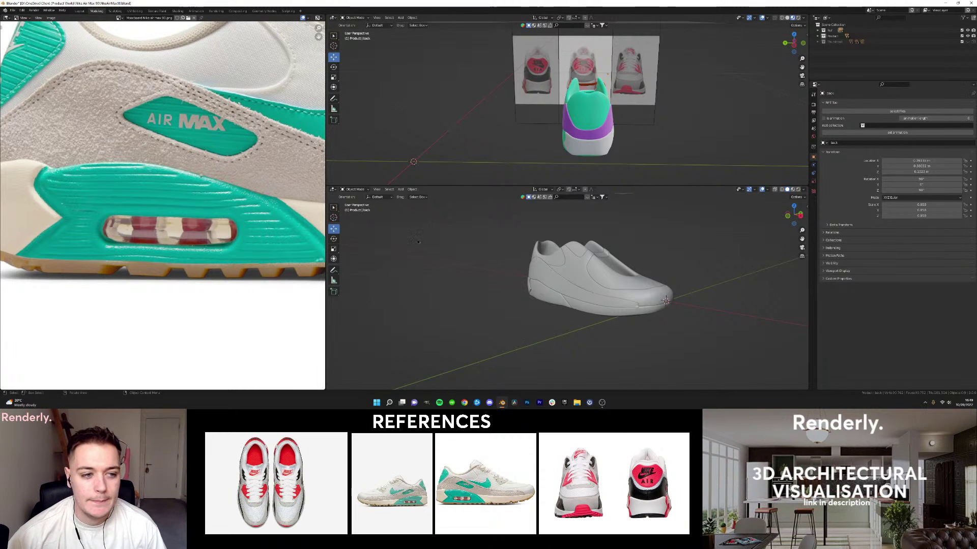
Examine the side reference photos of the shoe for the overlay and logo details.
key(Home)
scroll(172, 195, up, 4)
key(Home)
scroll(201, 190, up, 2)
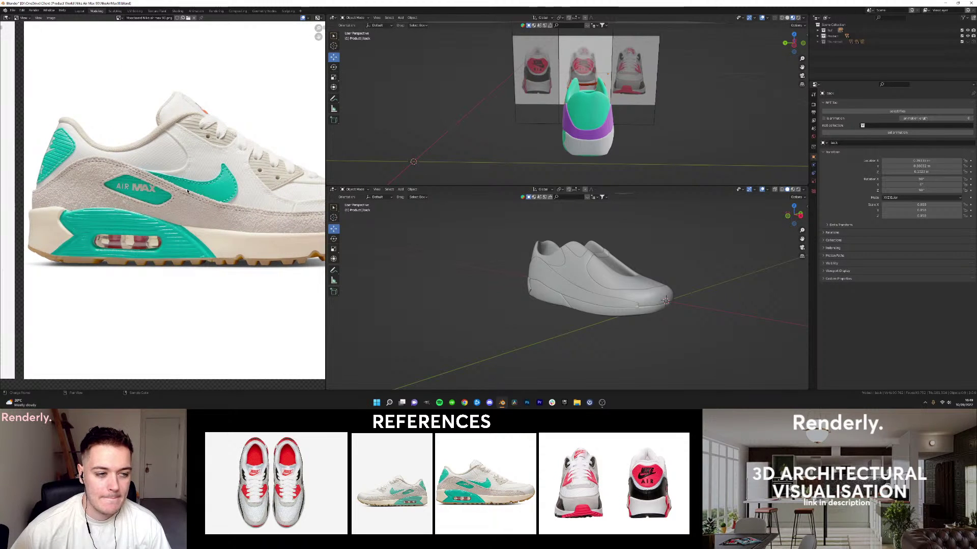
scroll(127, 185, down, 2)
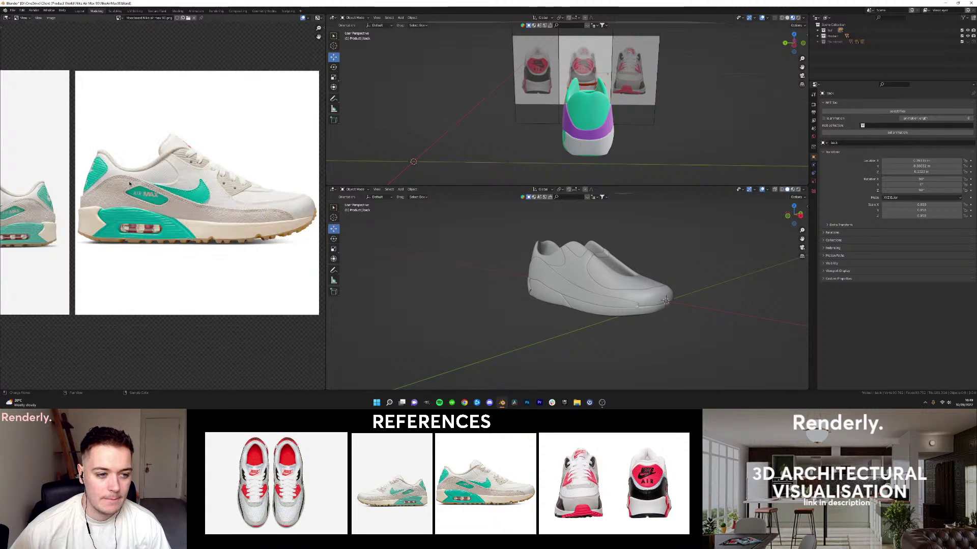
scroll(157, 175, up, 2)
scroll(124, 161, down, 3)
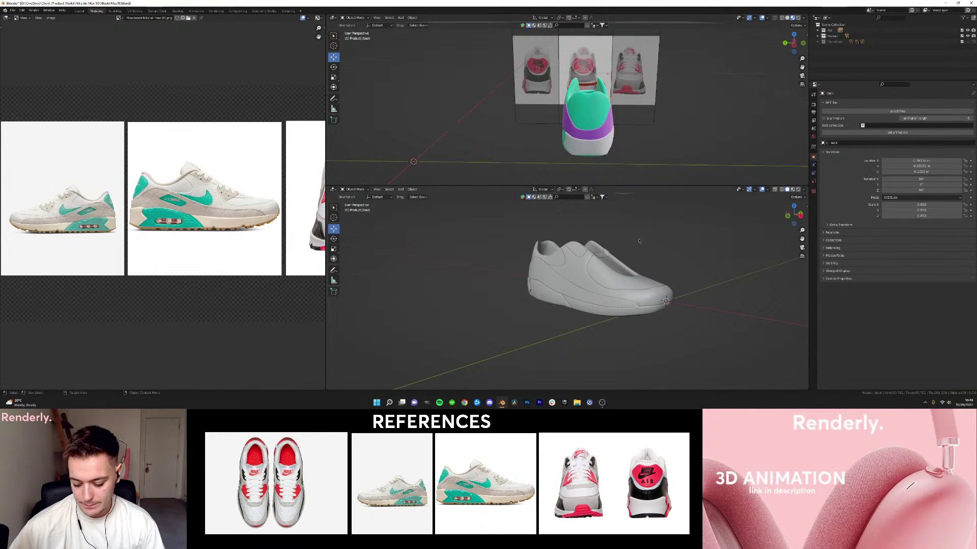
Bring back the hidden side reference image and frame it in the front orthographic view.
key(KP_1)
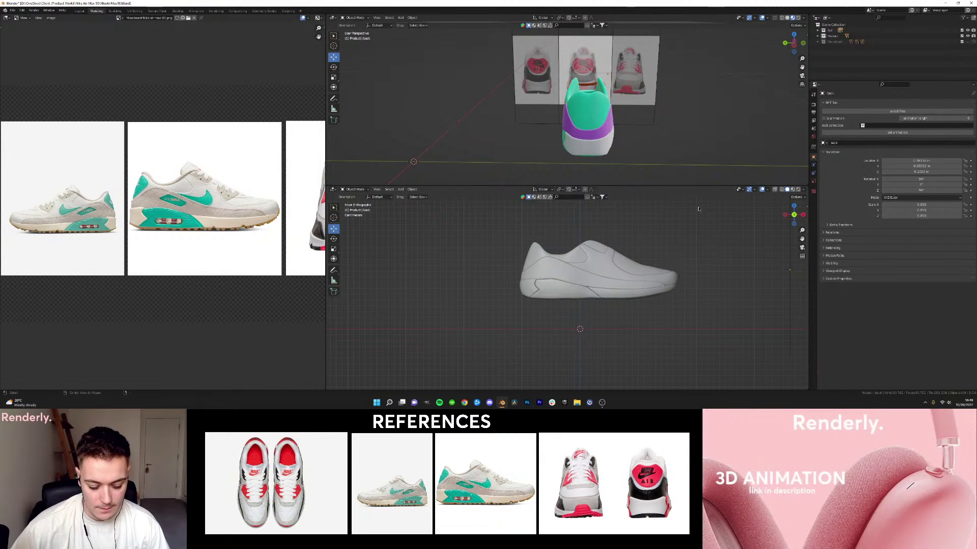
key(alt+h)
scroll(698, 209, up, 4)
shift+middle_drag(698, 209, 666, 233)
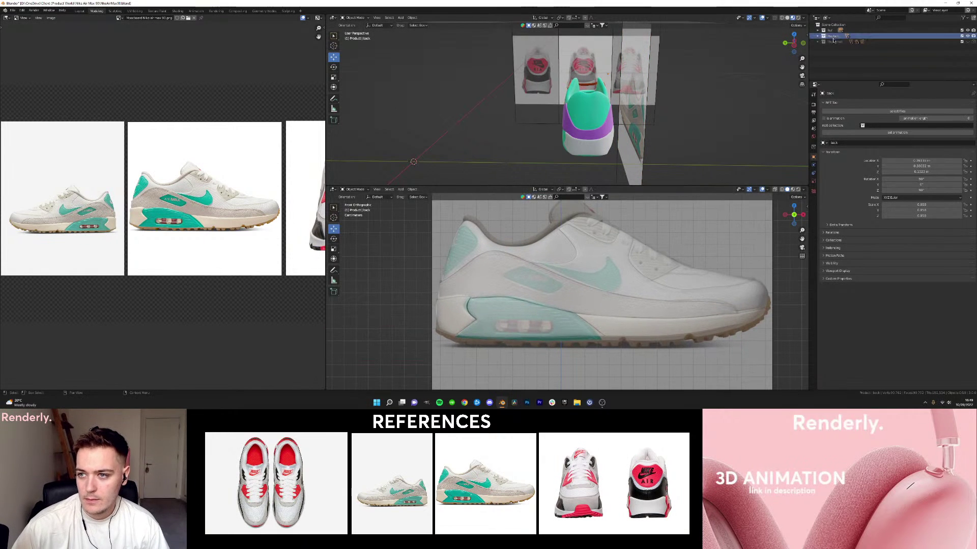
Add a plane and rotate it 90° about the X axis.
key(shift+a)
click(560, 224)
text(rx90)
key(Return)
Scale the upright plane down and move it along Y toward the side of the shoe.
scroll(519, 121, down, 5)
key(g)
click(531, 122)
key(s)
click(541, 123)
key(s)
click(537, 123)
key(g)
key(y)
click(540, 123)
Shrink the plane further and shift it vertically to sit beside the swoosh area of the upper.
middle_drag(540, 123, 643, 137)
key(s)
click(558, 115)
key(s)
click(600, 139)
key(g)
key(z)
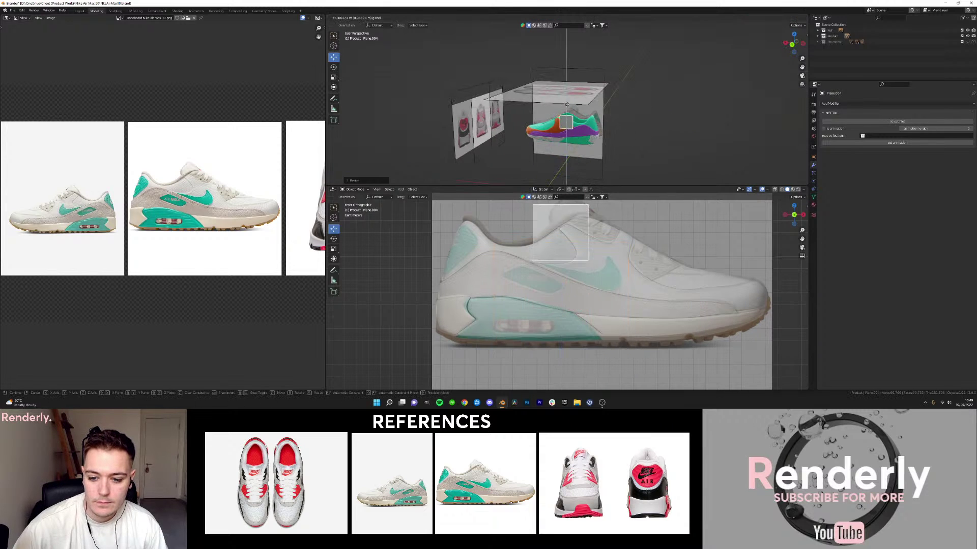
click(649, 129)
key(s)
click(636, 128)
Show the front view in wireframe and open the plane's mesh for editing over the reference swoosh.
scroll(623, 128, up, 2)
key(KP_1)
scroll(605, 133, up, 6)
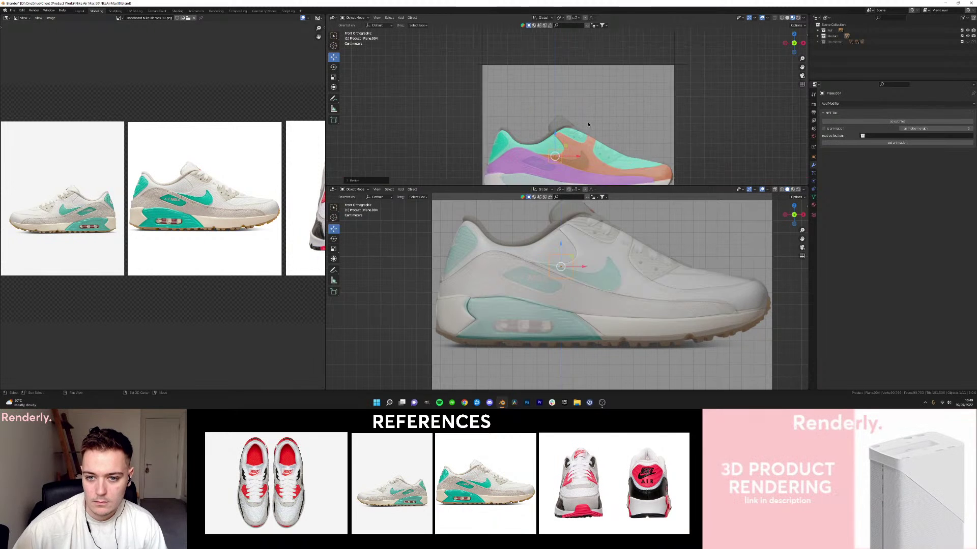
key(z)
click(509, 136)
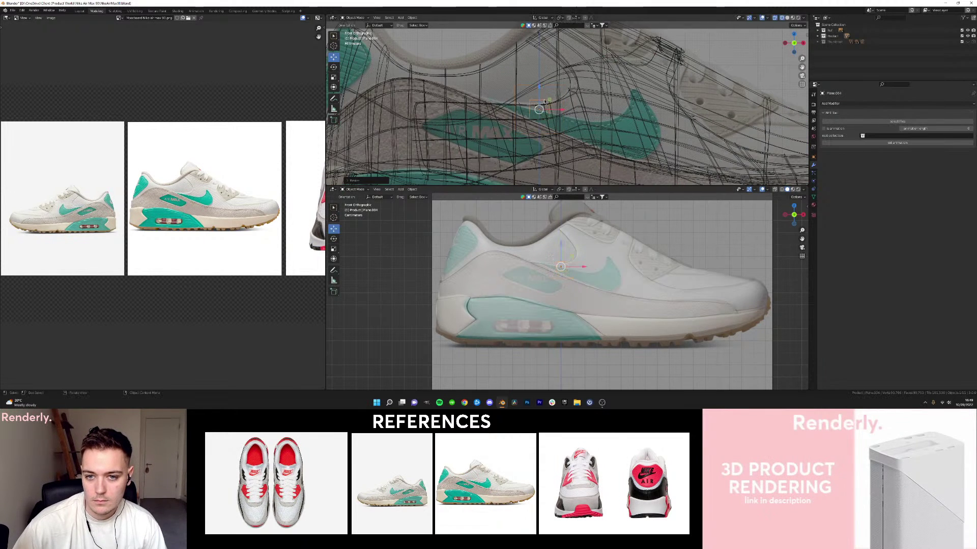
scroll(566, 120, up, 2)
key(Tab)
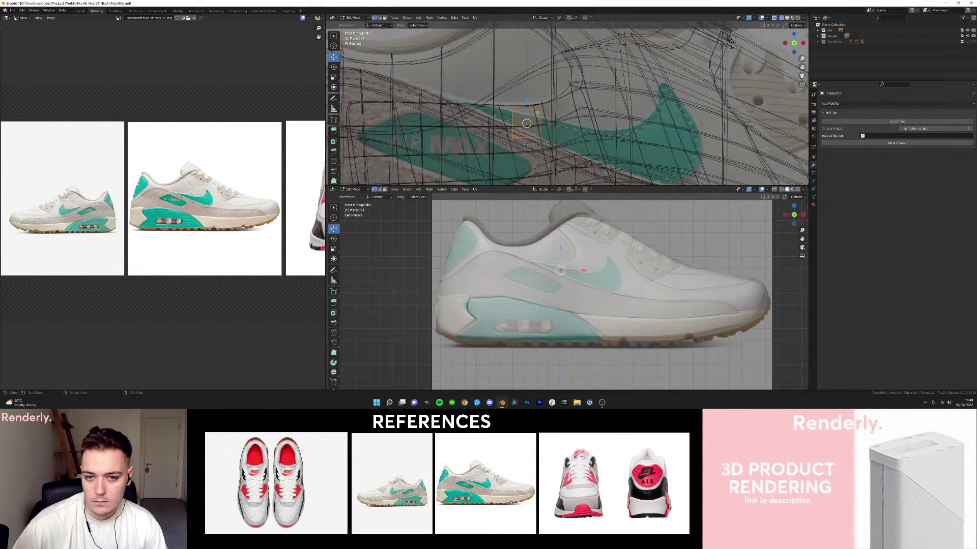
Move the plane's vertices vertically onto the upper and lower outlines of the reference swoosh.
drag(512, 125, 508, 111)
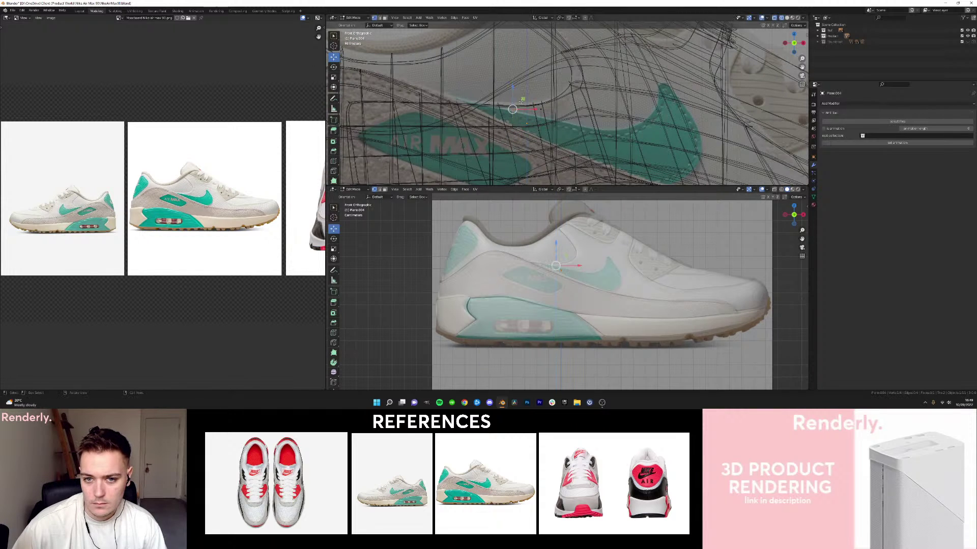
click(541, 108)
key(g)
key(z)
click(541, 117)
click(541, 131)
key(g)
key(z)
click(542, 138)
Extrude the plane's front edge forward along the swoosh, then reposition and scale it vertically to the swoosh's width.
key(2)
click(543, 128)
key(e)
click(604, 144)
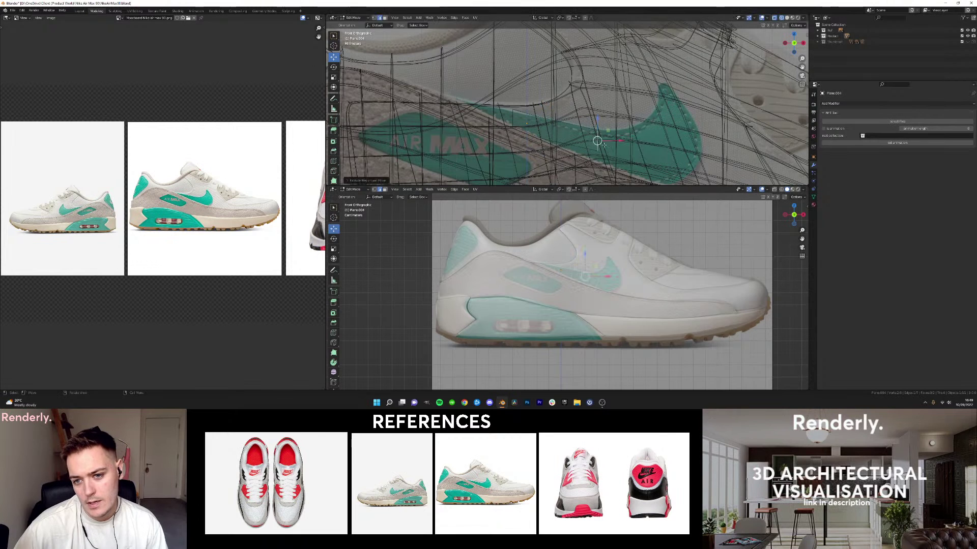
scroll(595, 150, up, 2)
key(g)
click(572, 126)
key(s)
key(z)
click(570, 141)
Extrude another segment forward along the swoosh and undo the stray last change.
key(e)
click(596, 129)
key(g)
click(601, 138)
key(1)
click(605, 127)
right_click(605, 127)
scroll(739, 137, down, 5)
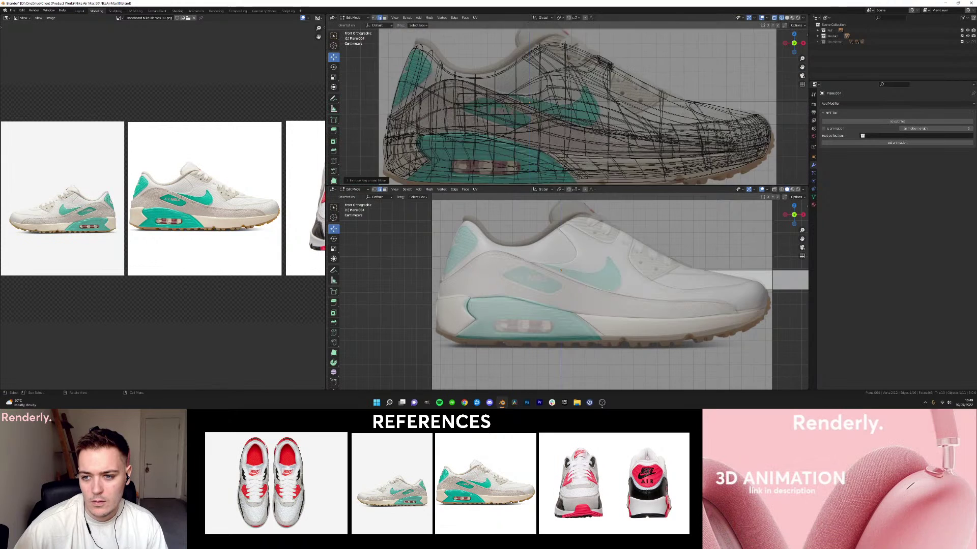
scroll(727, 137, down, 6)
key(ctrl+z)
Extend the strip toward the swoosh's curved front and move its lower vertex onto the outline.
scroll(661, 129, up, 11)
scroll(579, 120, up, 2)
drag(553, 103, 567, 101)
key(2)
click(584, 138)
click(620, 135)
key(1)
click(614, 161)
shift+middle_drag(613, 162, 601, 137)
key(g)
click(611, 148)
click(616, 155)
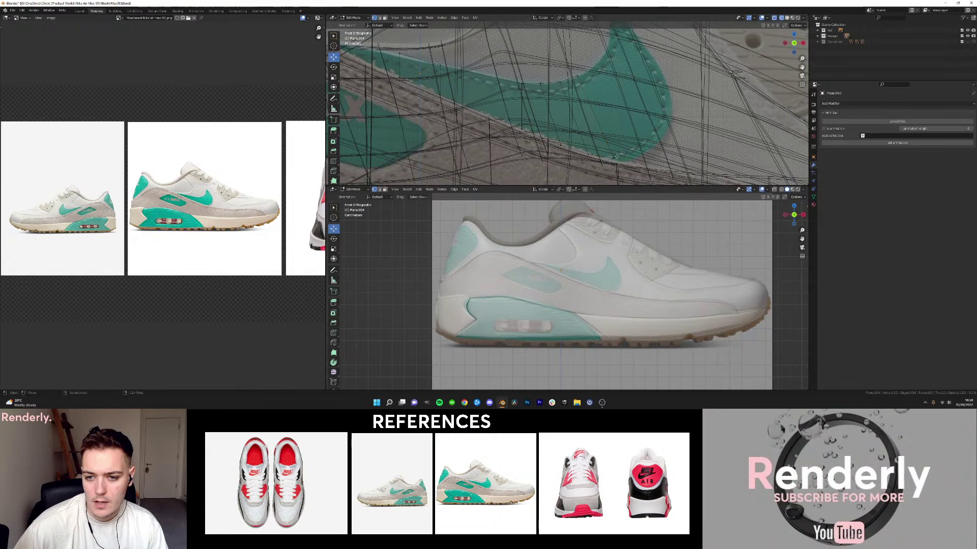
Extrude the front edge into the swoosh's bend and place its lower vertex on the lower outline.
drag(614, 140, 613, 145)
key(2)
click(606, 139)
key(e)
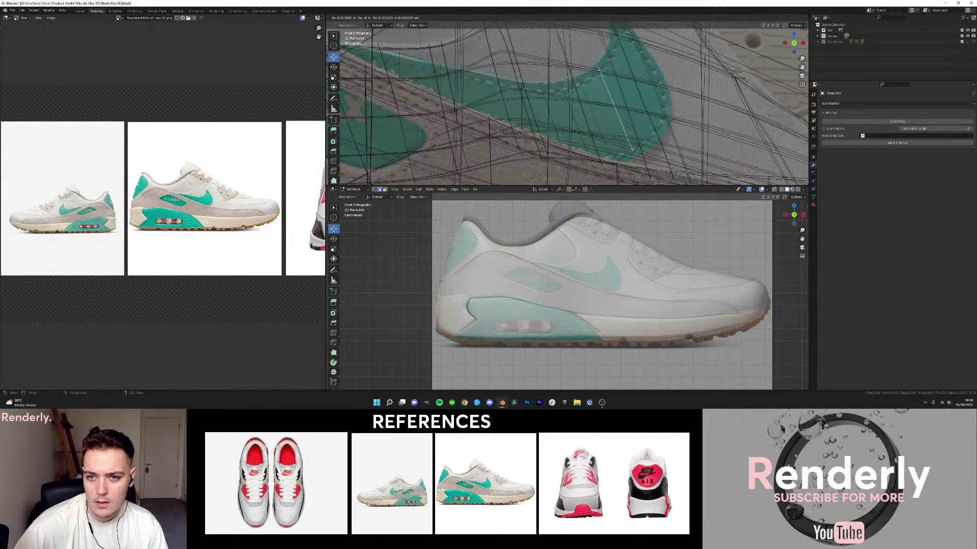
click(623, 130)
key(1)
click(634, 151)
key(g)
click(638, 158)
Extrude a further segment around the swoosh's lower bend and fit its outer vertex to the curve.
drag(633, 155, 650, 127)
key(2)
click(629, 145)
key(e)
click(645, 134)
key(1)
click(646, 144)
key(g)
click(650, 151)
shift+middle_drag(629, 91, 627, 116)
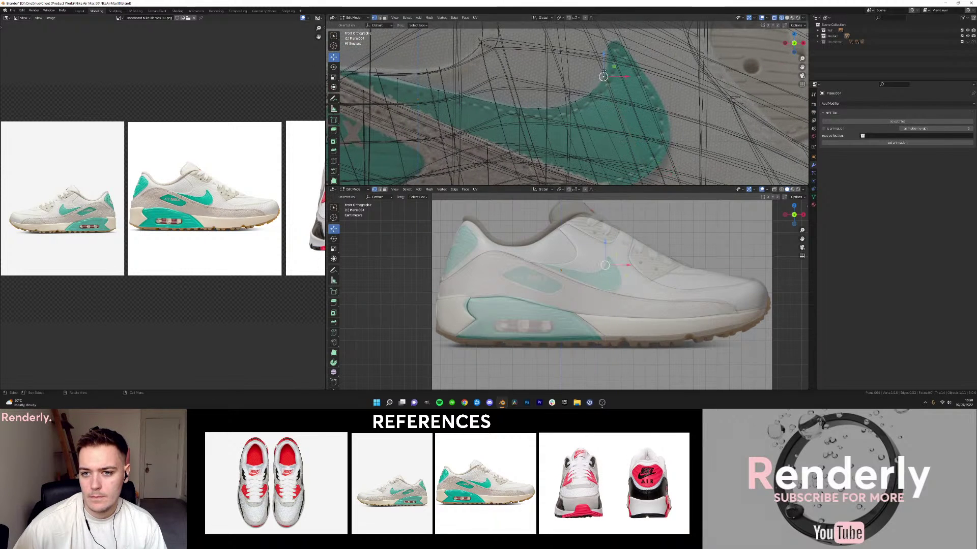
Extrude the end edge upward around the bend and move its vertices onto the swoosh's inner and outer outlines.
key(2)
click(611, 100)
key(e)
click(623, 86)
click(669, 160)
drag(682, 156, 685, 156)
key(g)
drag(609, 78, 609, 77)
Extrude along the swoosh's rounded front side and align the new vertices with the outline, sliding the outer one along X.
shift+click(666, 155)
key(e)
click(670, 136)
click(671, 136)
key(g)
click(669, 123)
drag(689, 128, 691, 127)
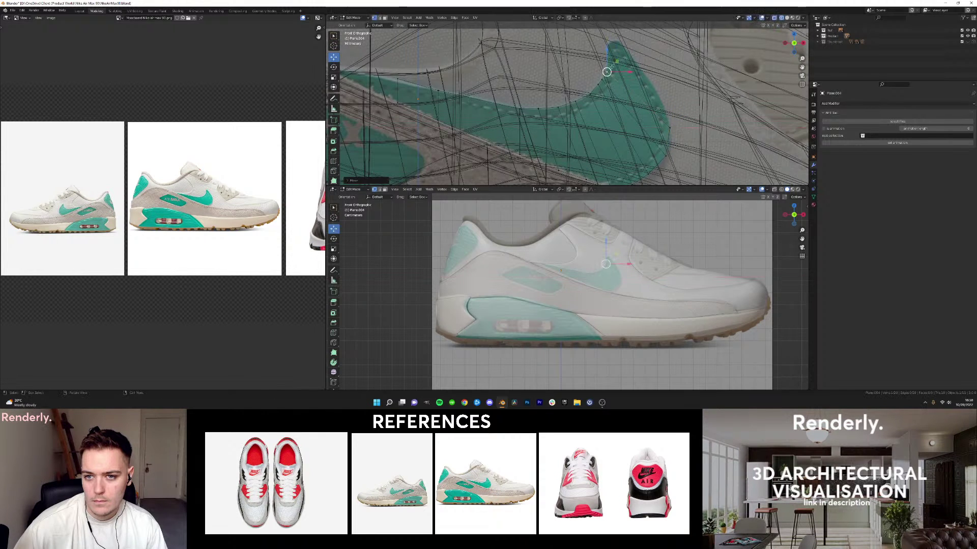
key(g)
click(639, 82)
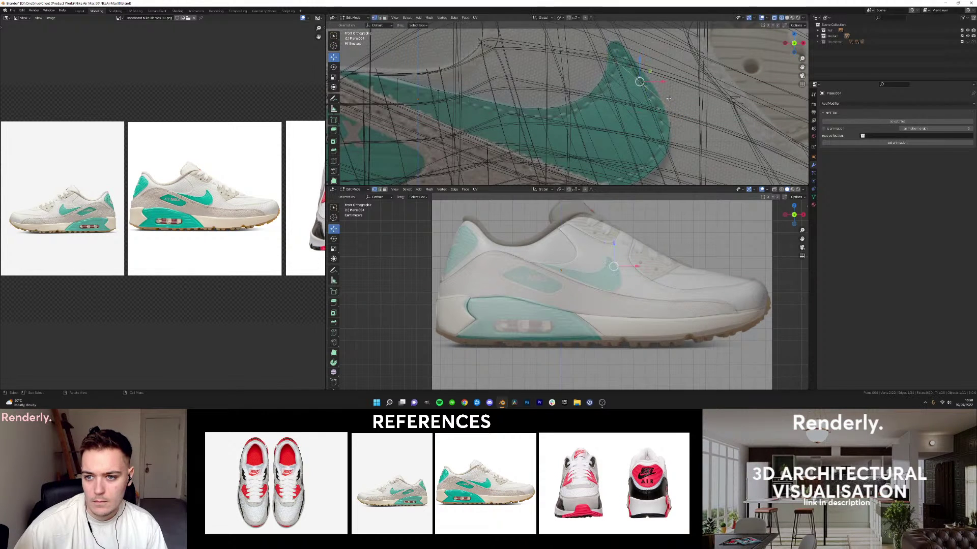
key(g)
key(x)
click(669, 96)
Extrude the upper edge toward the swoosh's pointed tip and slide a vertex along X to the outline.
shift+middle_drag(642, 71, 638, 105)
key(2)
click(628, 106)
key(e)
click(630, 83)
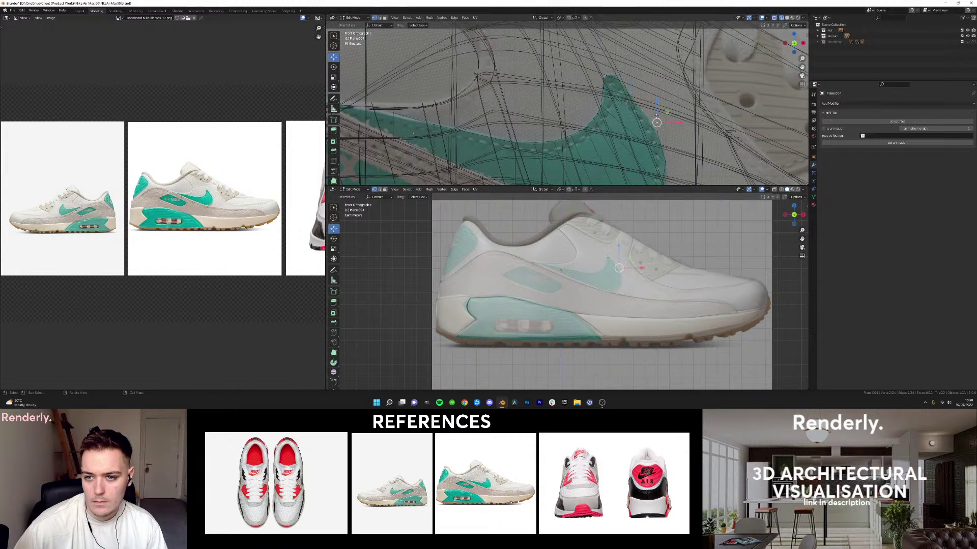
key(g)
key(x)
click(642, 97)
shift+middle_drag(642, 97, 635, 130)
Extrude the last segment to the swoosh's upper tip and narrow it by moving its vertices along X.
key(2)
click(612, 121)
key(e)
click(618, 109)
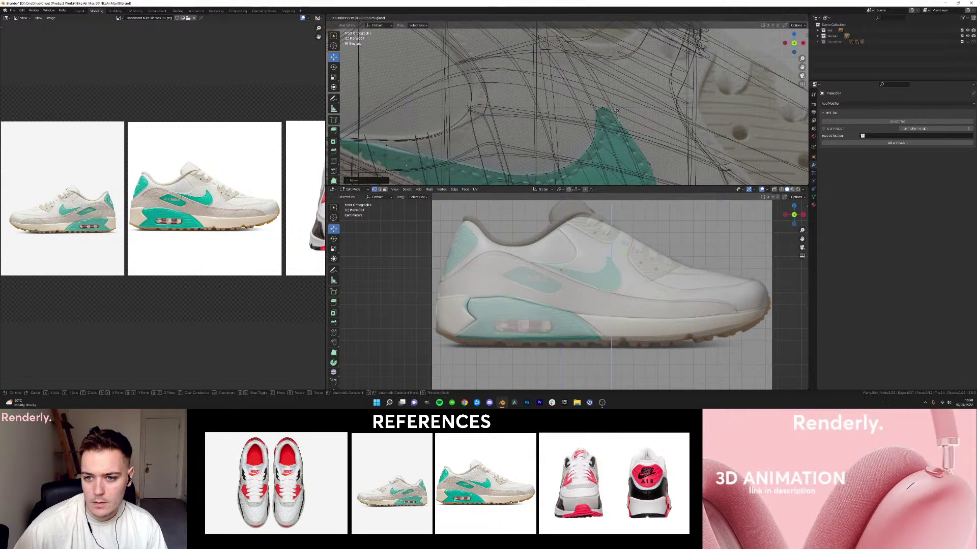
key(g)
key(x)
click(615, 104)
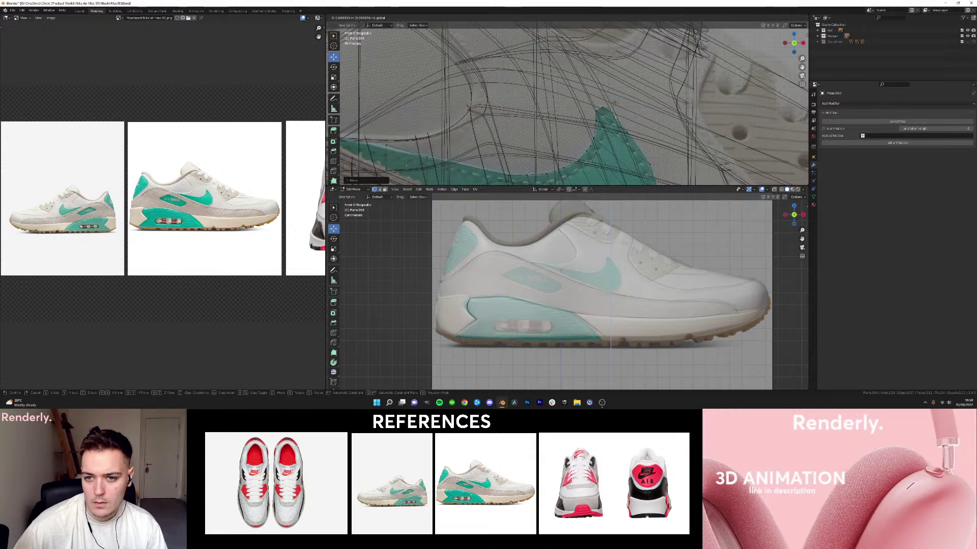
key(g)
key(x)
click(613, 105)
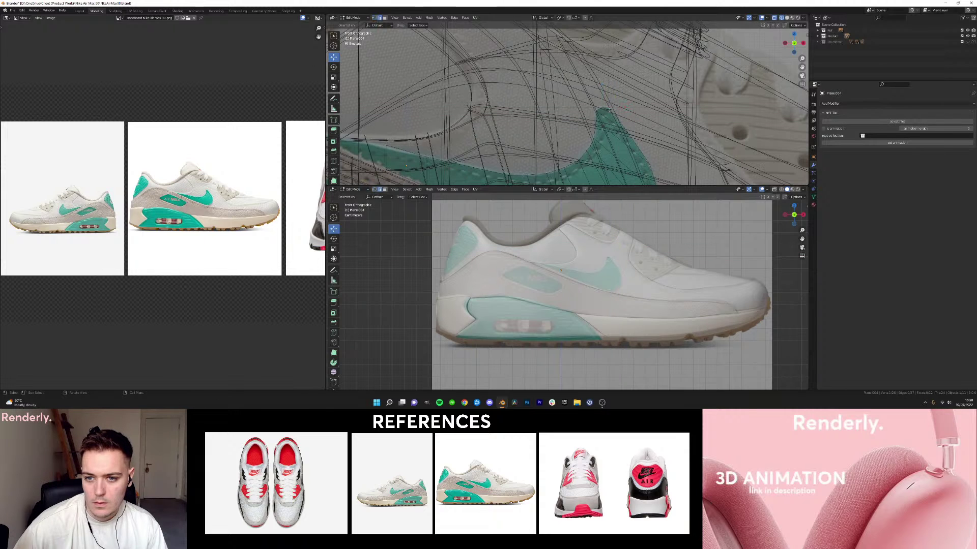
key(g)
key(x)
click(623, 109)
Adjust vertices in the rear part of the swoosh mesh vertically to follow the reference outline.
key(Tab)
scroll(612, 90, down, 2)
key(Tab)
scroll(519, 104, up, 2)
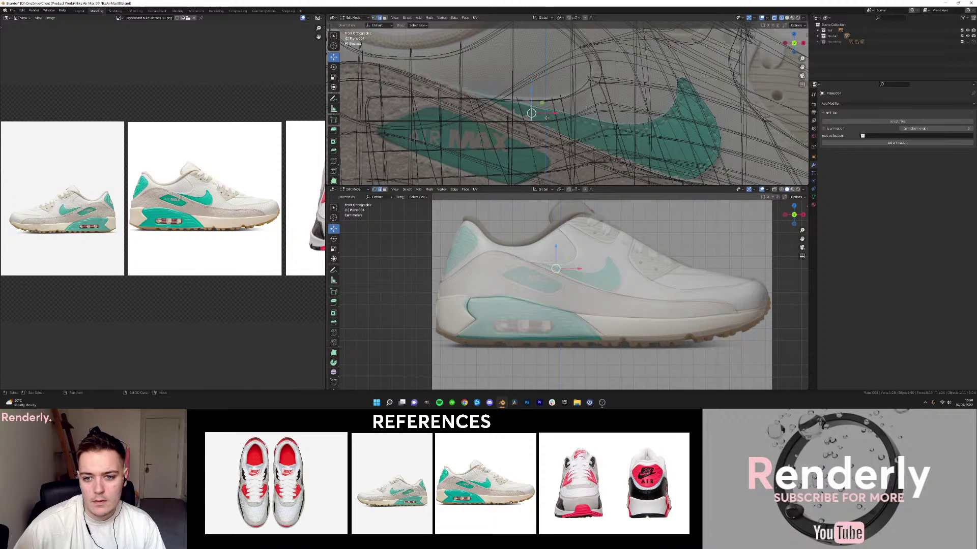
key(Tab)
key(Tab)
key(g)
key(z)
click(522, 135)
key(g)
key(z)
click(551, 131)
Extrude the mesh's rear edge backward along the swoosh's tail.
key(Tab)
key(Tab)
key(2)
click(519, 129)
key(e)
click(481, 121)
Move vertices in the rear part of the swoosh mesh vertically along Z to refine its outline.
key(1)
click(490, 142)
key(g)
key(z)
click(491, 149)
shift+middle_drag(494, 147, 507, 111)
key(g)
key(z)
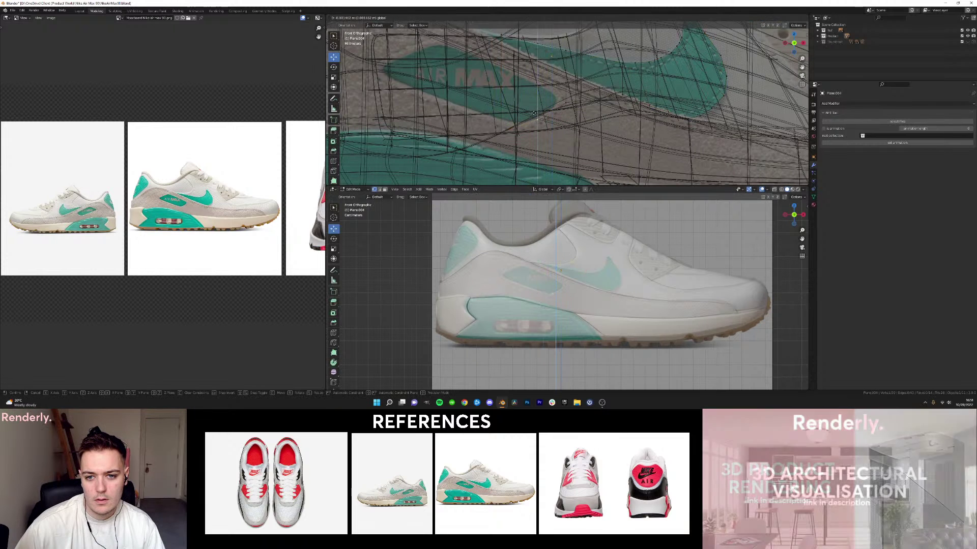
click(533, 113)
shift+middle_drag(510, 94, 524, 121)
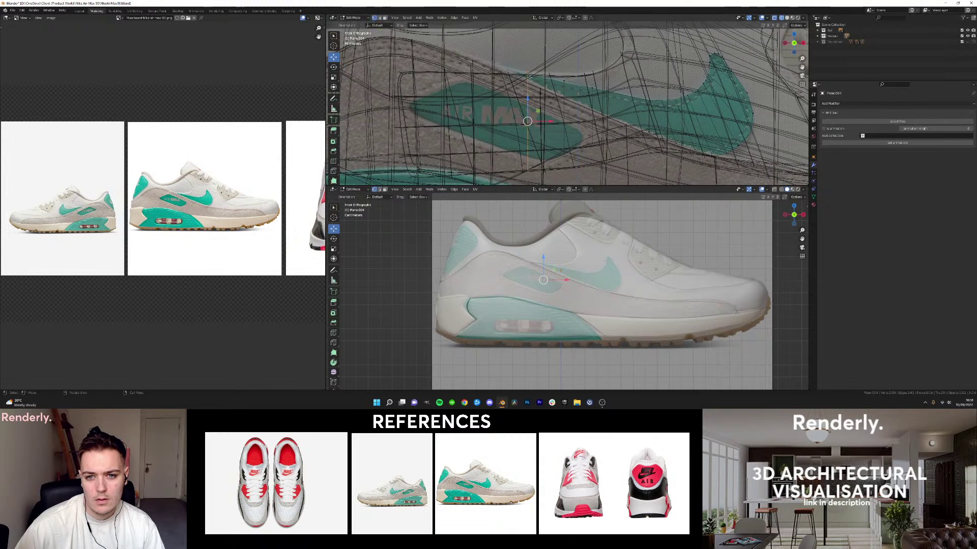
Extend the swoosh's rear end backward over the AIR MAX badge area and position its end vertices.
key(g)
click(472, 76)
key(1)
drag(474, 146, 481, 128)
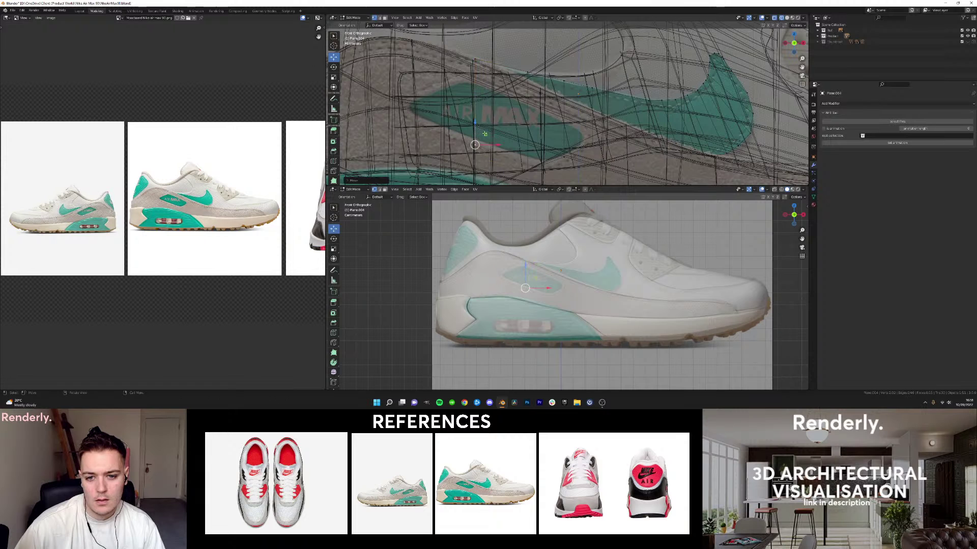
key(g)
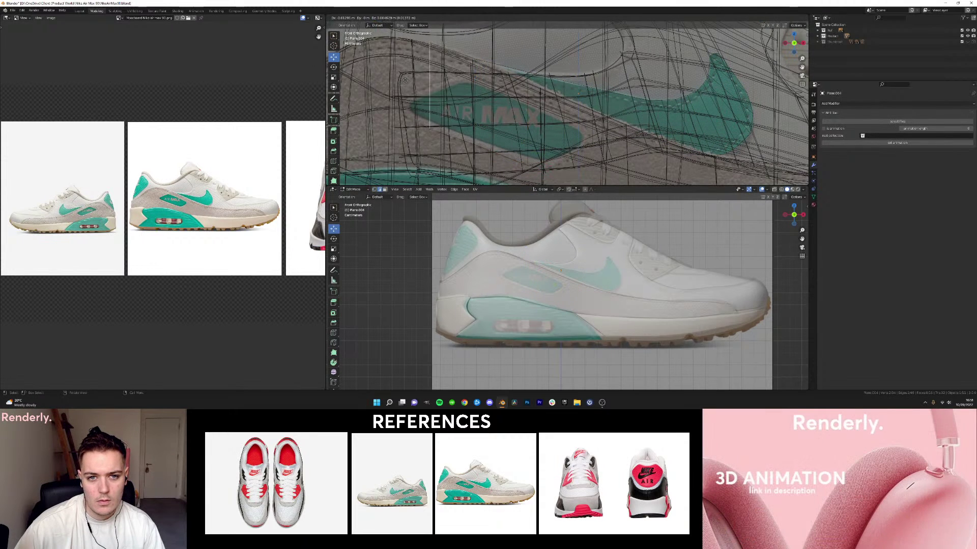
click(425, 119)
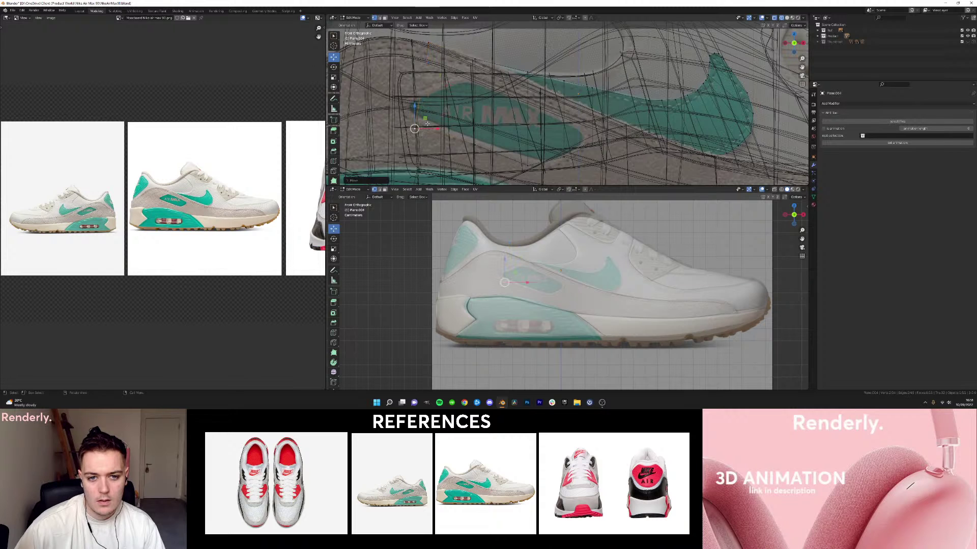
Set the swoosh object's origin to its geometry and move it along Y to just beside the shoe.
key(Tab)
scroll(514, 92, down, 3)
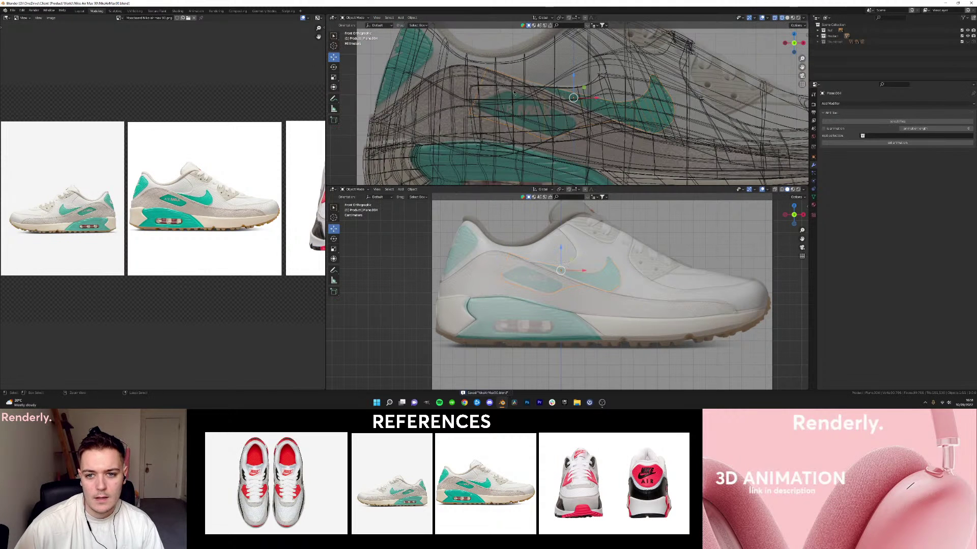
click(411, 17)
mouse_move(433, 31)
click(480, 36)
key(shift+z)
mouse_move(622, 100)
middle_down()
mouse_move(589, 116)
mouse_move(504, 114)
middle_up()
scroll(590, 116, down, 7)
drag(623, 106, 564, 103)
scroll(549, 94, up, 6)
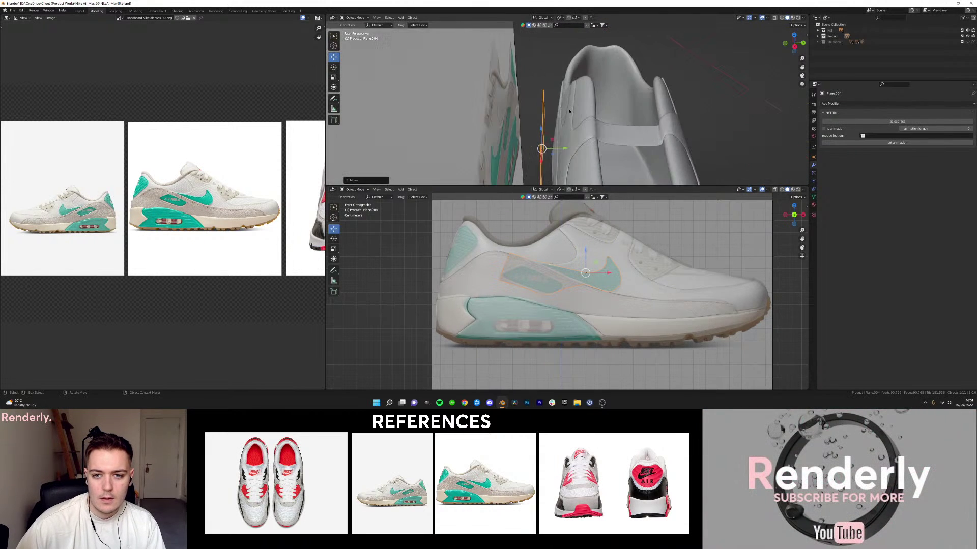
Add Subdivision Surface, Solidify and Shrinkwrap modifiers to the swoosh, raising the subdivision's viewport level.
click(836, 104)
click(870, 207)
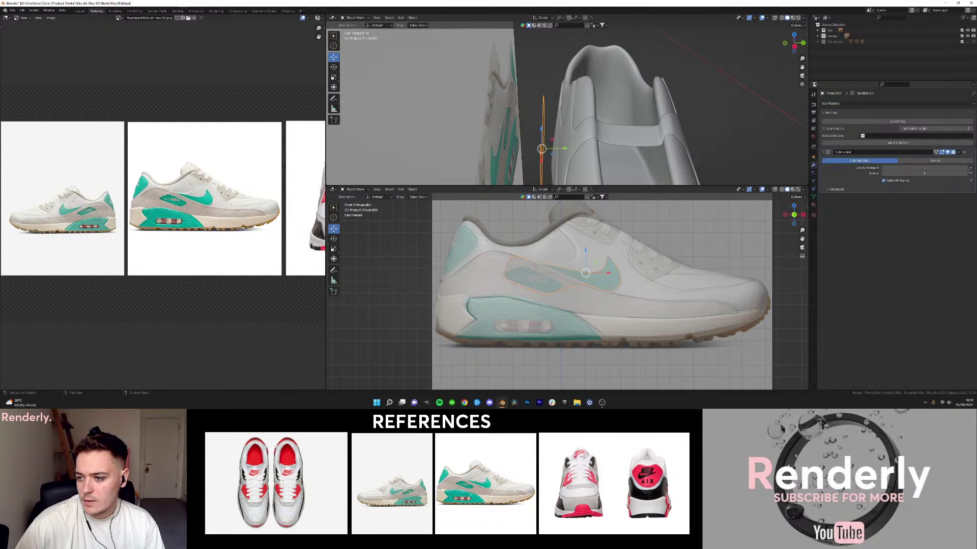
click(965, 168)
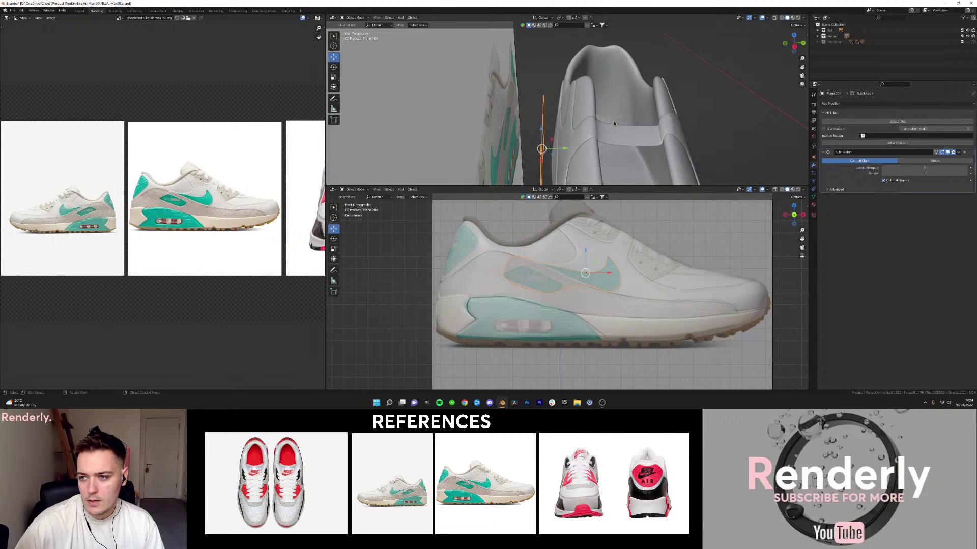
click(859, 104)
click(860, 201)
click(860, 104)
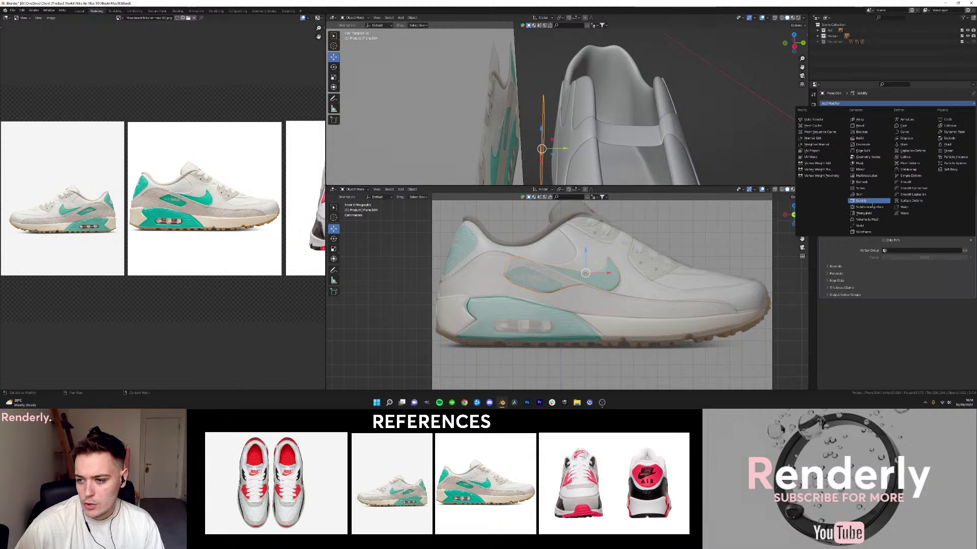
click(908, 170)
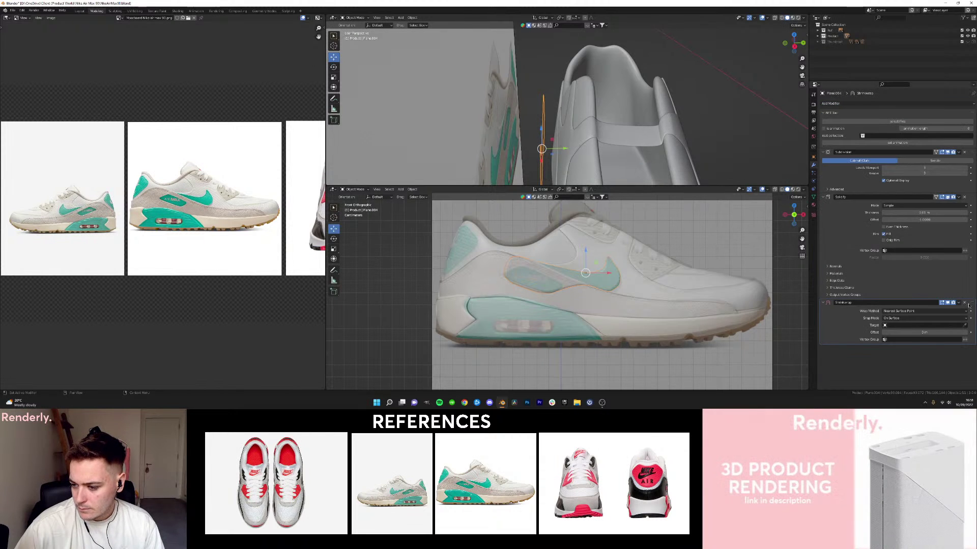
Reorder the modifiers to Shrinkwrap, Solidify, Subdivision and target the Shrinkwrap to the shoe's base body.
drag(969, 304, 961, 153)
drag(970, 199, 968, 277)
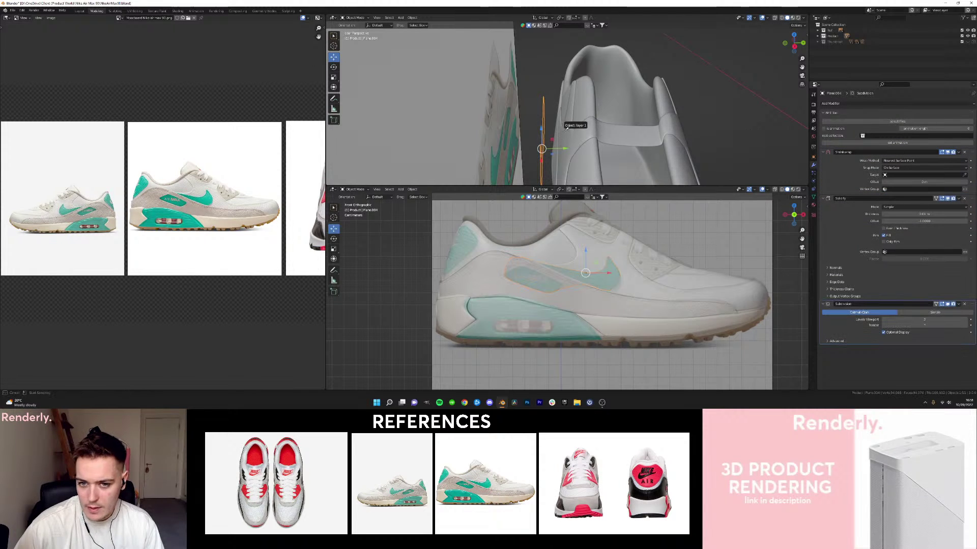
click(587, 110)
scroll(585, 104, up, 5)
mouse_move(560, 81)
middle_down()
mouse_move(575, 76)
mouse_move(545, 84)
middle_up()
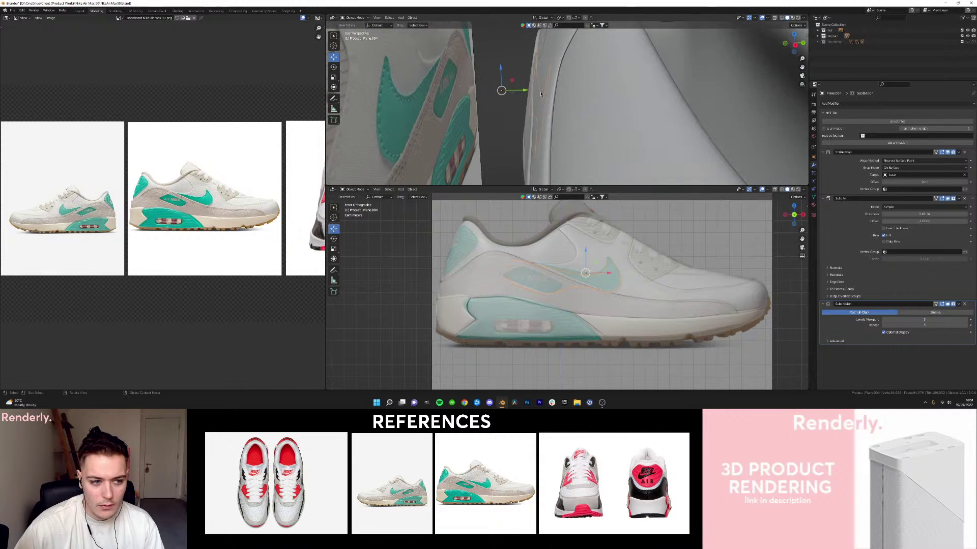
scroll(214, 178, up, 2)
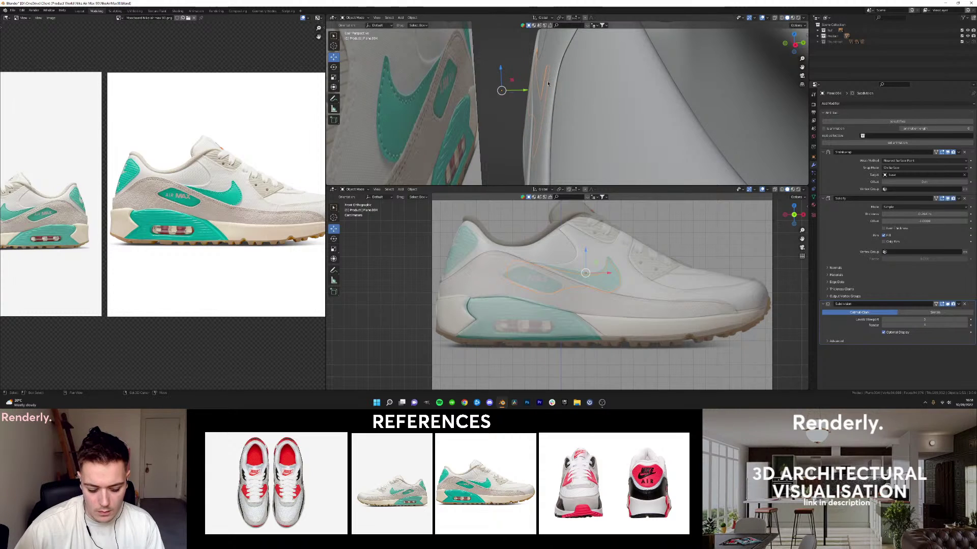
Isolate the swoosh and examine its smoothed outline from the front.
key(shift+h)
scroll(562, 94, up, 4)
middle_drag(562, 93, 645, 102)
scroll(594, 104, down, 3)
key(KP_1)
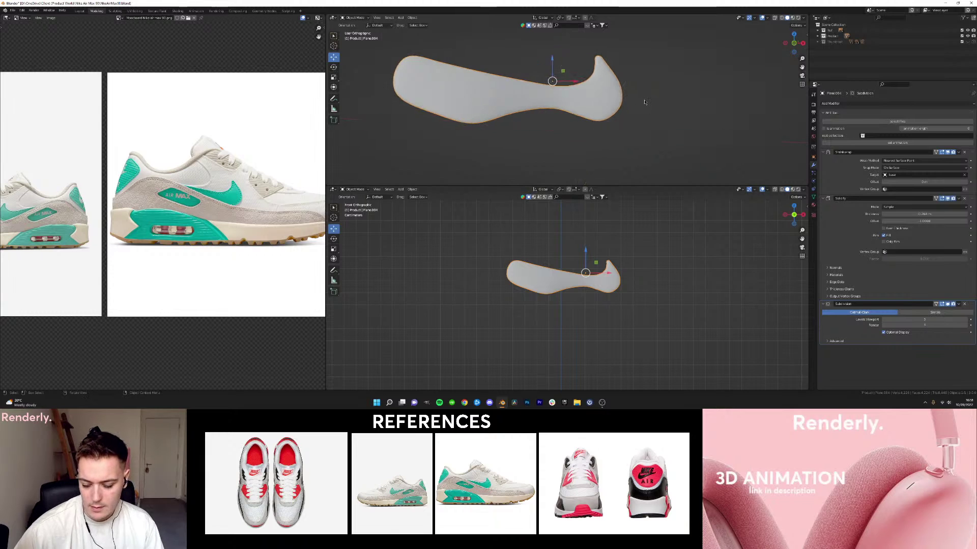
scroll(608, 146, up, 5)
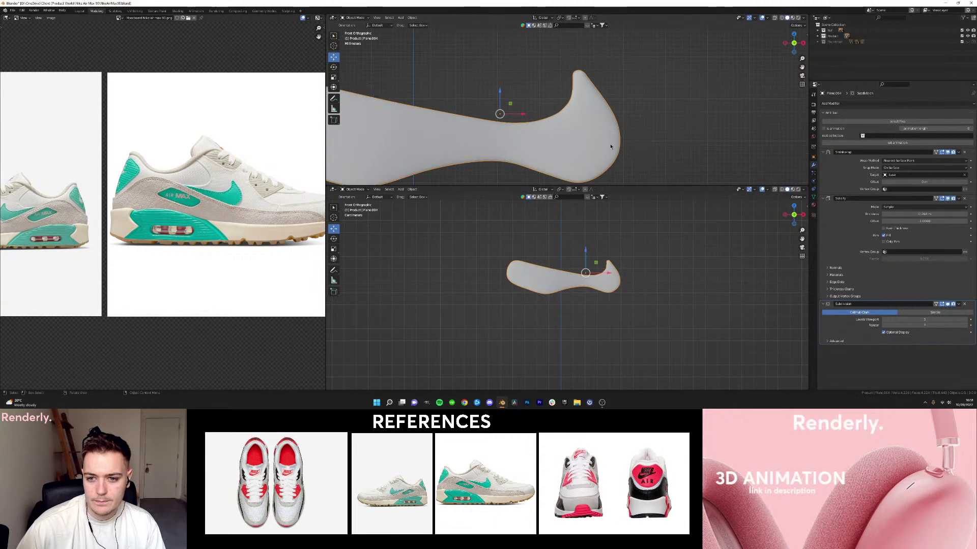
Bring back the hidden objects and hide the side reference image.
click(643, 125)
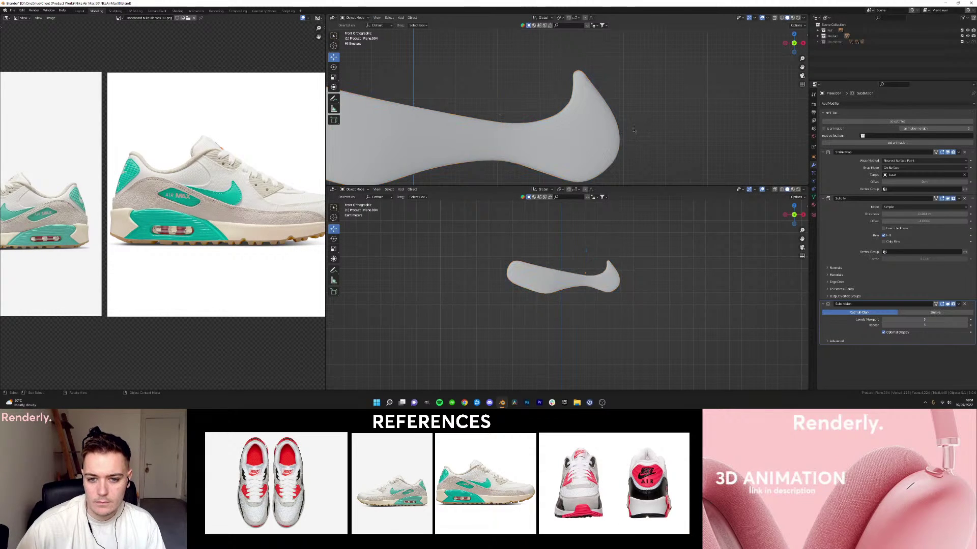
scroll(636, 130, down, 4)
scroll(633, 132, up, 2)
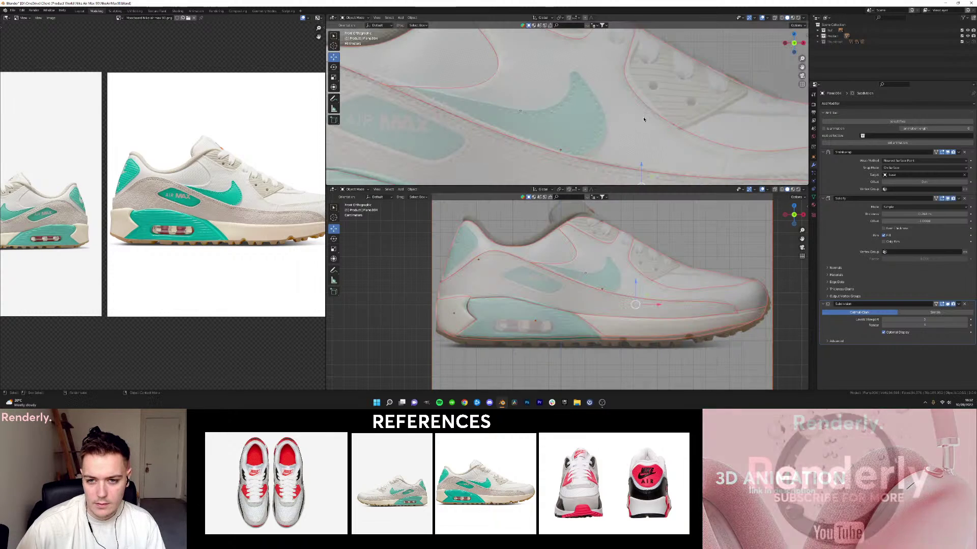
scroll(631, 127, up, 4)
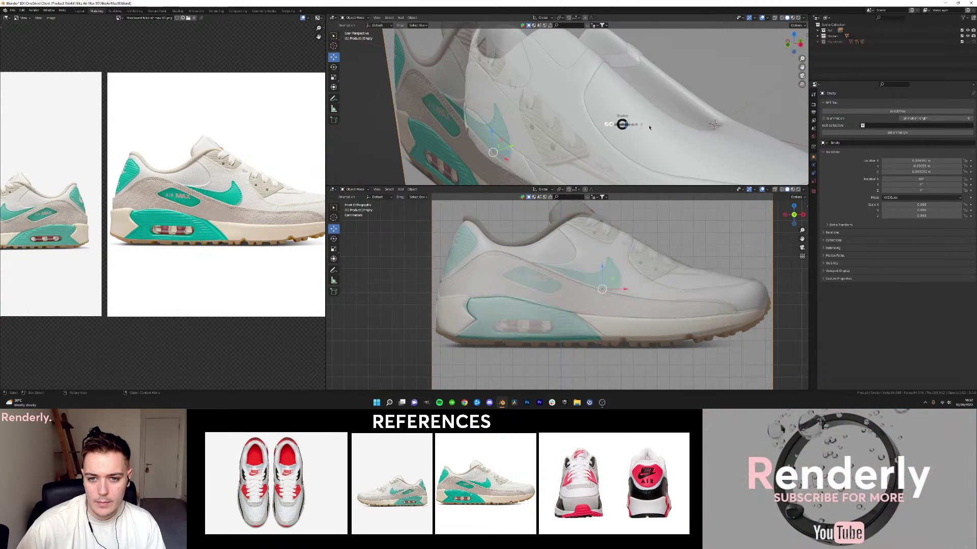
key(h)
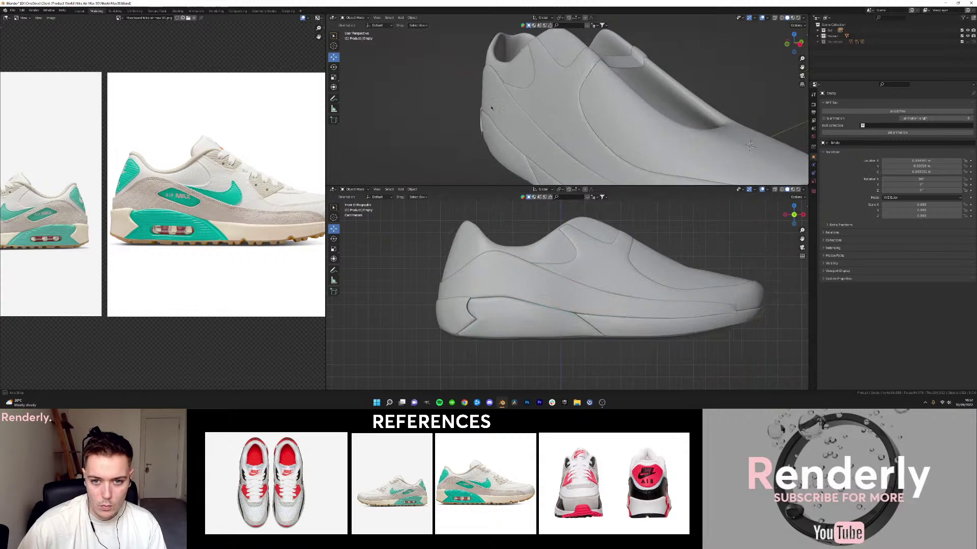
Select the swoosh and increase its Shrinkwrap offset so it sits on top of the shoe's side panels.
mouse_move(578, 115)
middle_down()
mouse_move(547, 124)
mouse_move(487, 113)
mouse_move(598, 108)
middle_up()
click(559, 120)
key(shift+z)
click(583, 122)
key(shift+z)
key(shift+z)
click(529, 111)
key(shift+z)
drag(924, 182, 927, 182)
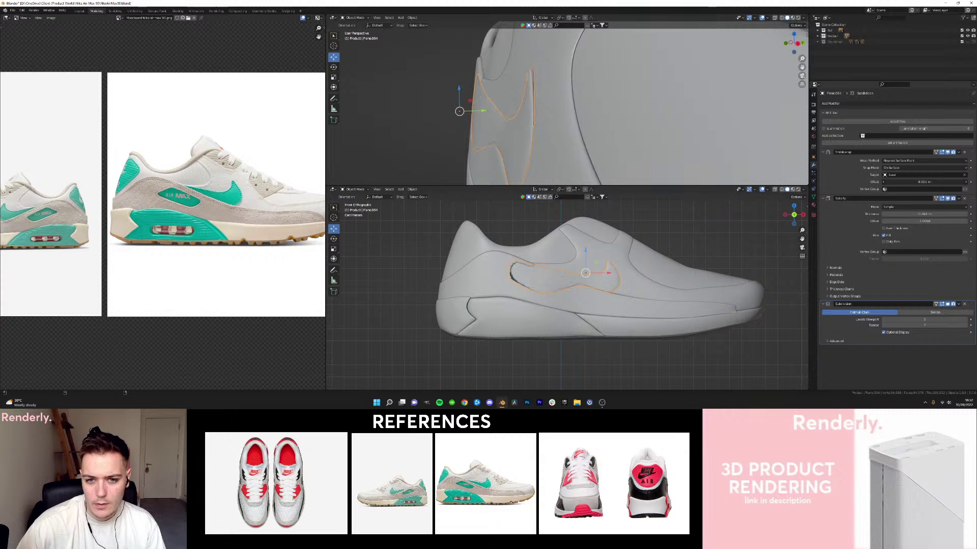
middle_drag(466, 90, 613, 108)
click(571, 102)
drag(924, 181, 927, 182)
click(457, 94)
Select the rear midsole panel and increase its Solidify thickness.
scroll(540, 76, down, 5)
mouse_move(543, 77)
middle_down()
mouse_move(570, 93)
mouse_move(595, 87)
mouse_move(551, 86)
middle_up()
scroll(558, 94, up, 2)
scroll(560, 93, up, 2)
click(534, 96)
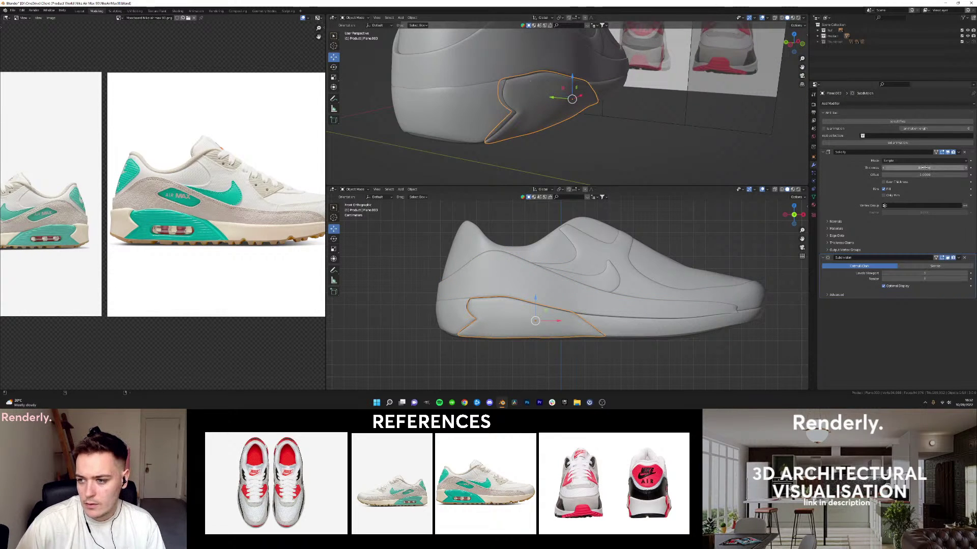
drag(924, 167, 931, 168)
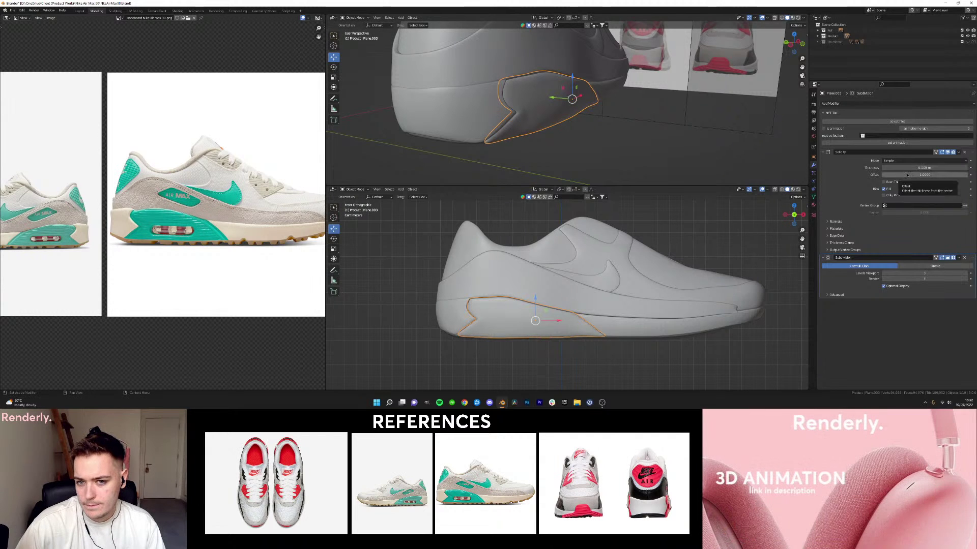
Move the rear midsole panel along Y to seat it against the side of the sole.
scroll(706, 144, up, 3)
middle_drag(687, 143, 695, 144)
key(g)
key(y)
click(616, 123)
middle_drag(615, 123, 676, 118)
click(570, 115)
middle_drag(570, 115, 613, 116)
drag(559, 113, 562, 113)
click(636, 114)
Edit the rear midsole panel in front view and reposition a vertex on its upper edge.
mouse_move(661, 116)
middle_down()
mouse_move(582, 116)
mouse_move(601, 163)
middle_up()
click(584, 115)
key(KP_1)
scroll(575, 113, up, 4)
key(Tab)
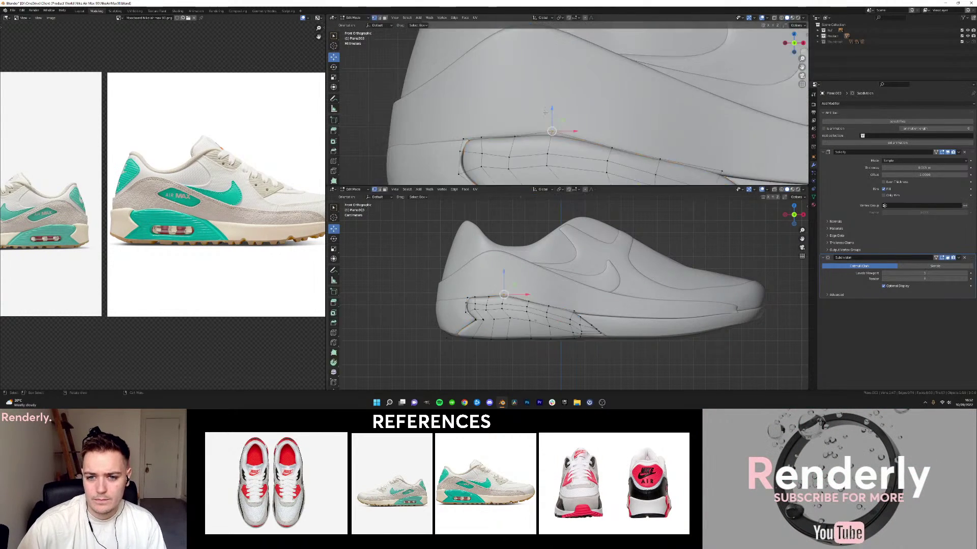
key(z)
click(489, 133)
key(shift+z)
key(g)
click(481, 128)
key(Tab)
Examine the midsole panel's upper edge against the overlay panel above it.
scroll(598, 156, down, 6)
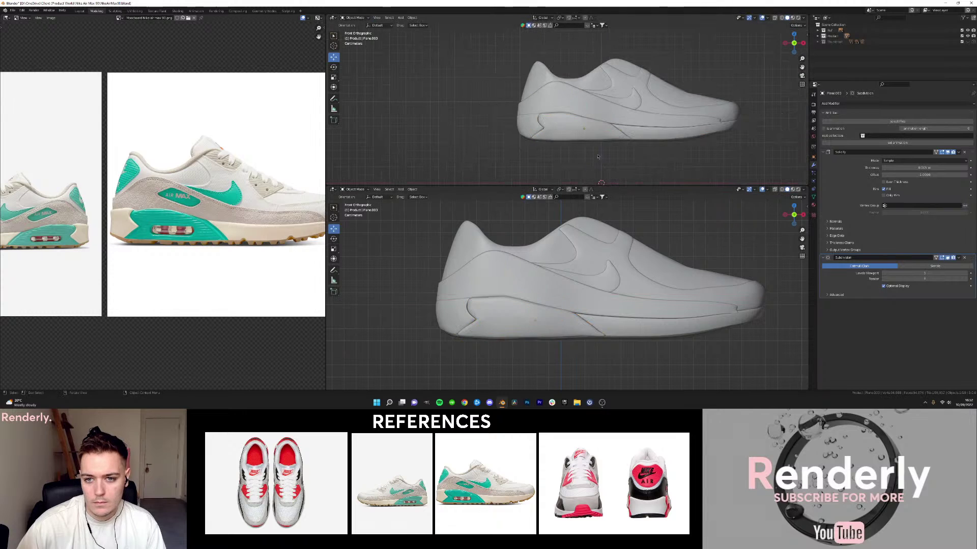
scroll(560, 112, up, 5)
click(544, 137)
key(Tab)
scroll(544, 137, up, 4)
scroll(544, 137, down, 2)
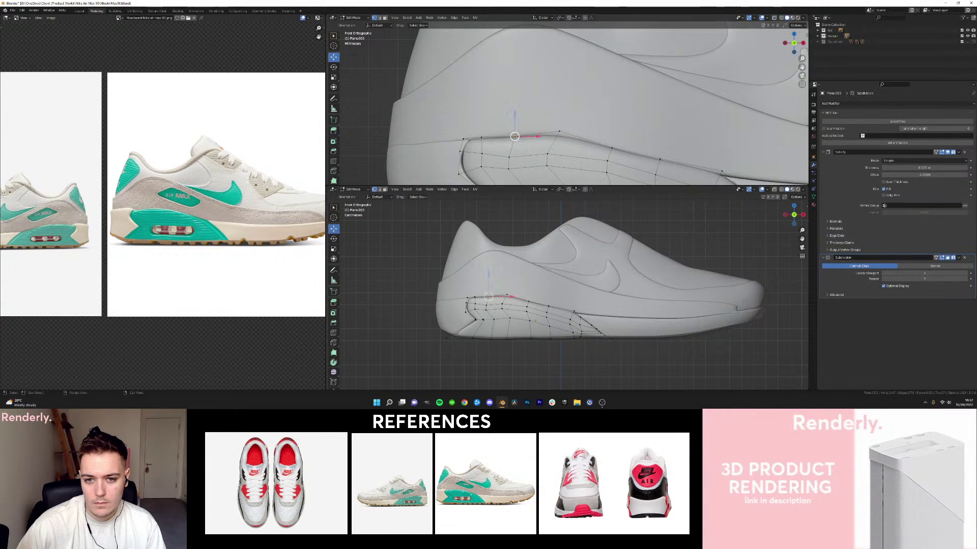
key(Tab)
Open the side overlay panel's mesh in wireframe and move a lower-edge vertex up along the midsole panel.
click(567, 113)
key(Tab)
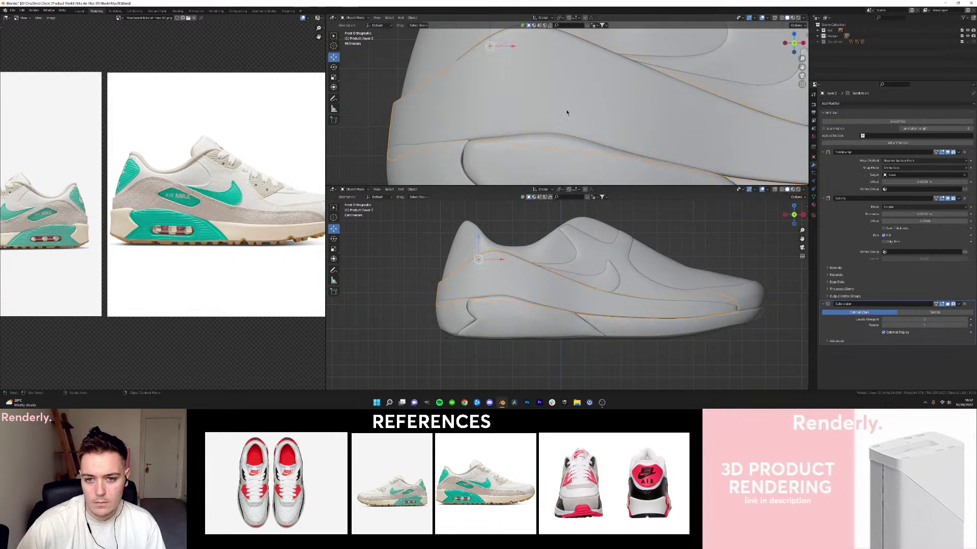
key(shift+z)
key(Tab)
key(shift+z)
key(Tab)
key(shift+z)
click(558, 152)
key(g)
click(557, 139)
Move the neighbouring lower-edge vertices of the side overlay vertically to follow the midsole panel's top edge.
click(511, 145)
key(g)
key(z)
click(513, 124)
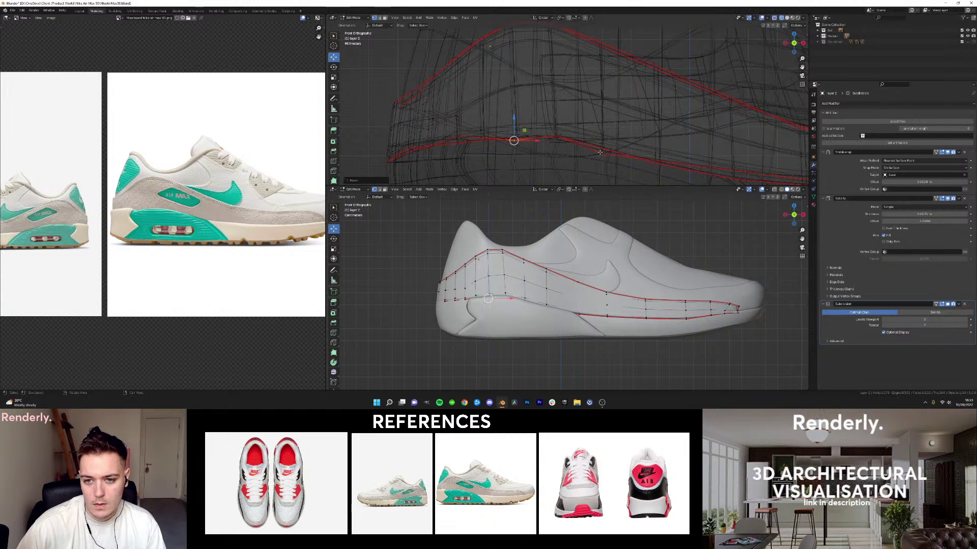
drag(601, 137, 600, 132)
click(460, 136)
key(g)
key(z)
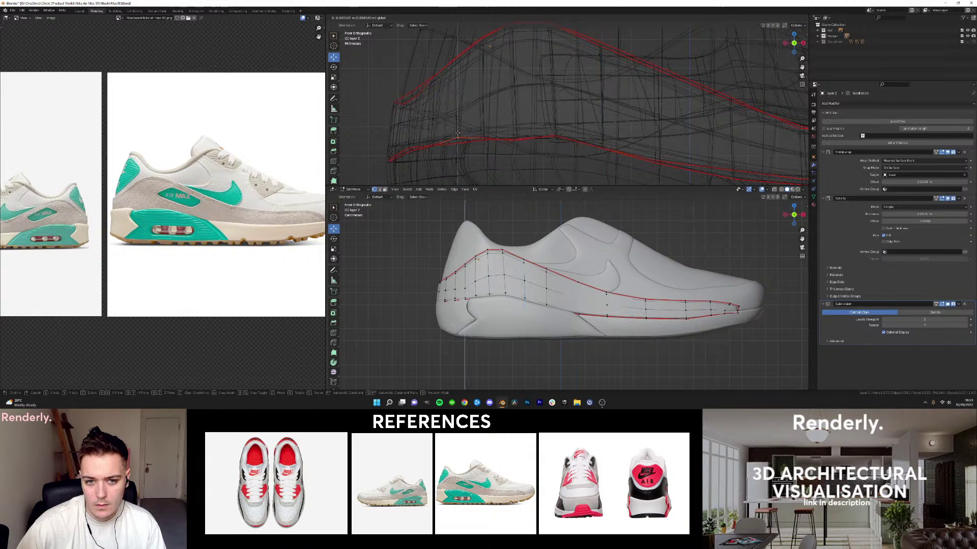
click(458, 136)
key(Tab)
key(shift+z)
scroll(571, 142, down, 4)
Nudge the rear midsole panel across the shoe's width to refine its fit against the sole.
mouse_move(571, 142)
middle_down()
mouse_move(486, 113)
mouse_move(537, 112)
mouse_move(482, 136)
mouse_move(556, 128)
mouse_move(518, 124)
middle_up()
click(486, 114)
scroll(550, 115, up, 2)
scroll(534, 133, up, 3)
click(534, 136)
drag(518, 125, 532, 125)
middle_drag(453, 115, 566, 124)
scroll(543, 143, down, 5)
click(544, 142)
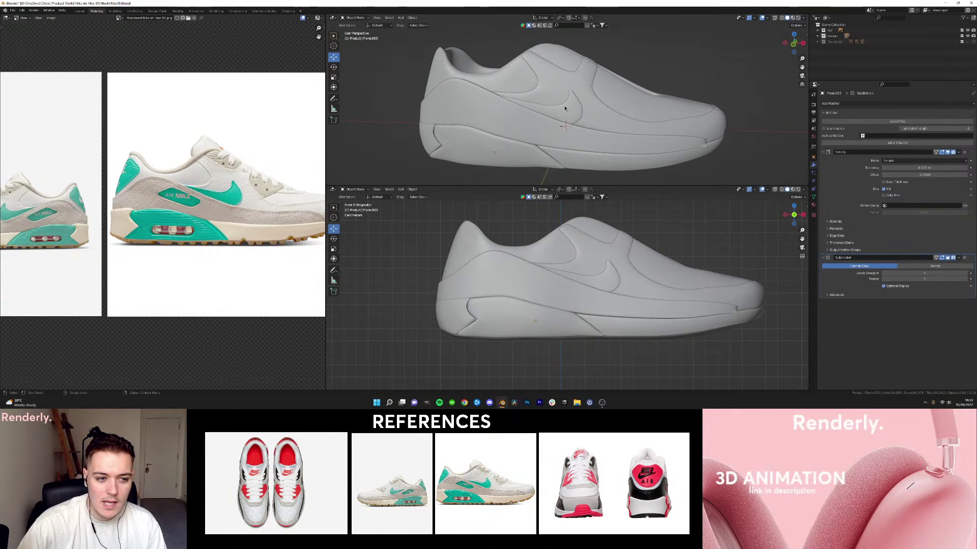
Inspect the side panels around the swoosh up close, including their mesh, from several angles.
scroll(562, 110, up, 2)
click(554, 88)
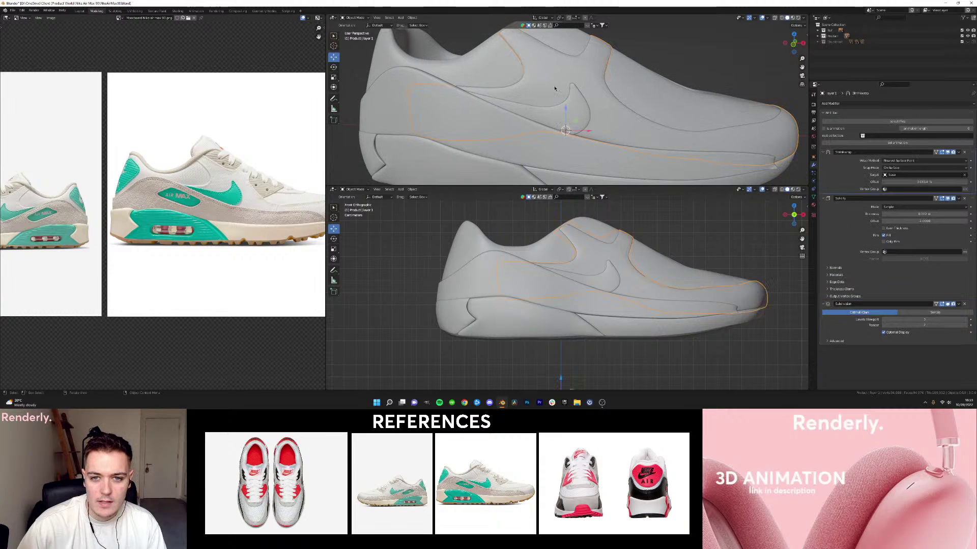
middle_drag(618, 128, 567, 117)
scroll(547, 139, up, 3)
click(547, 139)
scroll(560, 121, up, 2)
click(577, 117)
key(Tab)
middle_drag(509, 129, 437, 127)
click(567, 130)
key(Tab)
click(581, 169)
Compare the modelled shoe with the side and front reference photos.
shift+middle_drag(569, 92, 532, 137)
scroll(209, 117, down, 3)
scroll(209, 117, up, 2)
middle_drag(209, 117, 172, 133)
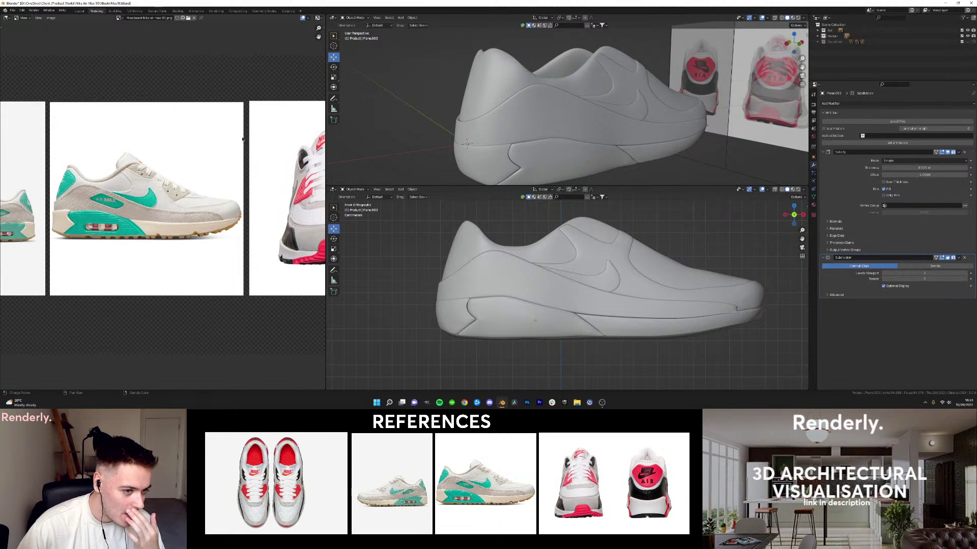
middle_drag(242, 138, 164, 134)
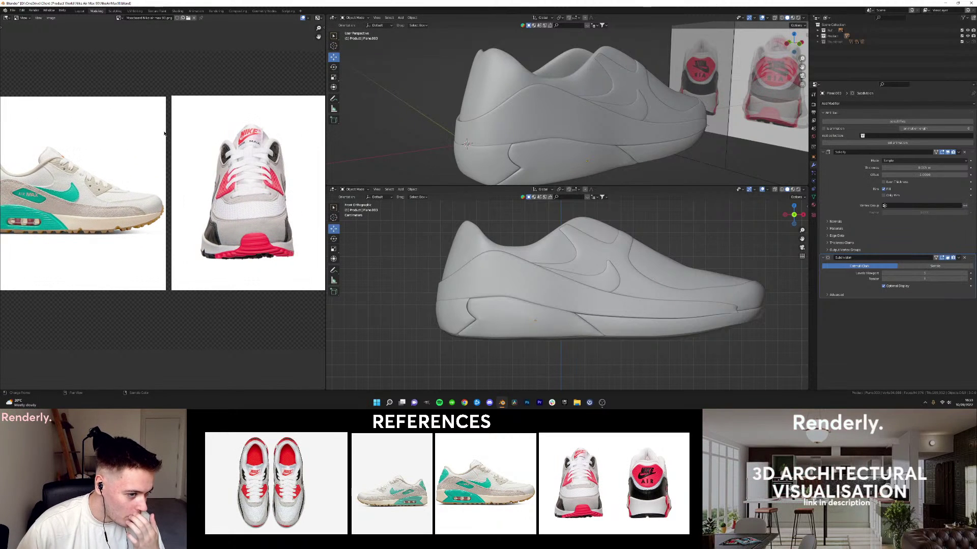
mouse_move(529, 129)
middle_down()
mouse_move(513, 131)
mouse_move(523, 136)
middle_up()
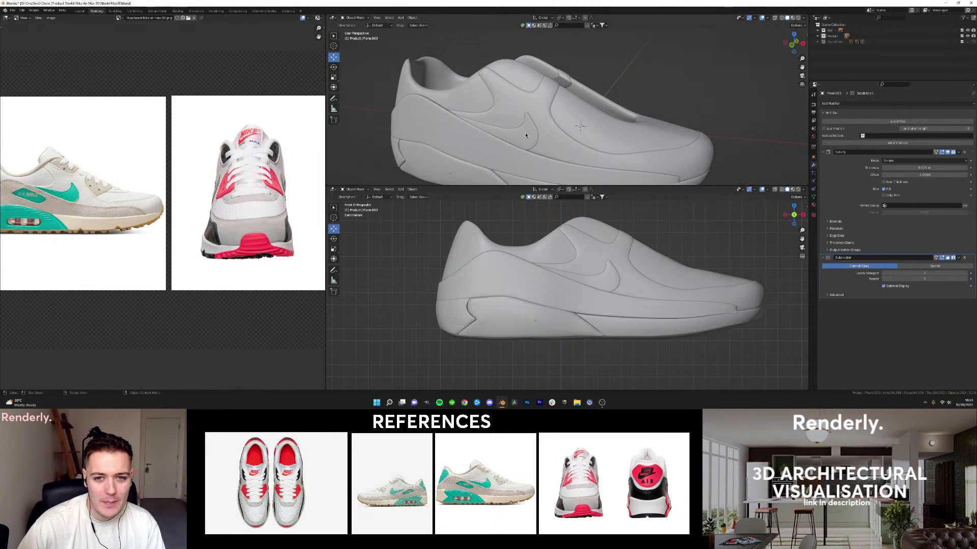
Examine the side, front, rear and top reference photos of the shoe.
middle_drag(237, 154, 107, 148)
scroll(106, 148, up, 1)
middle_drag(274, 156, 239, 158)
scroll(240, 158, down, 2)
click(188, 18)
key(Escape)
scroll(188, 120, down, 3)
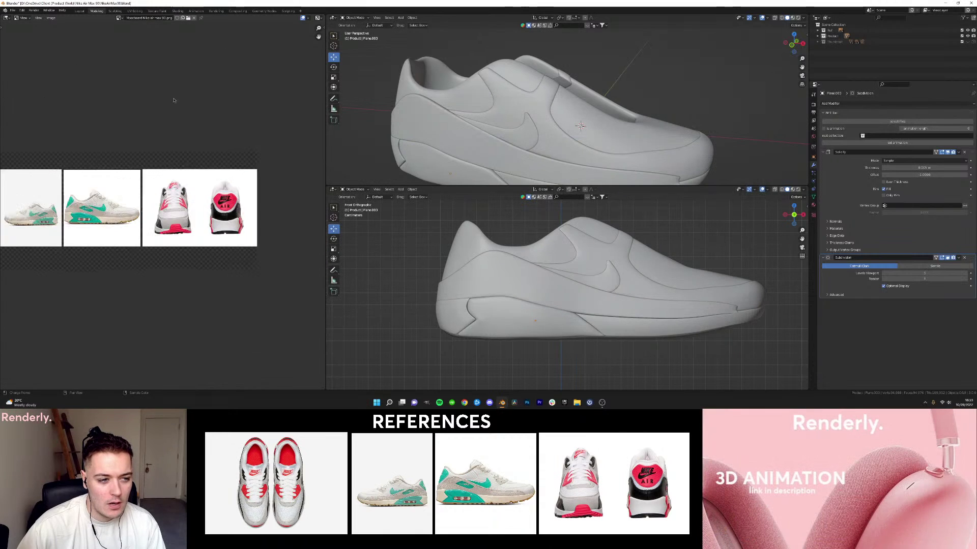
middle_drag(89, 174, 238, 146)
scroll(102, 155, up, 3)
scroll(200, 187, up, 4)
middle_drag(103, 155, 178, 176)
scroll(177, 176, down, 2)
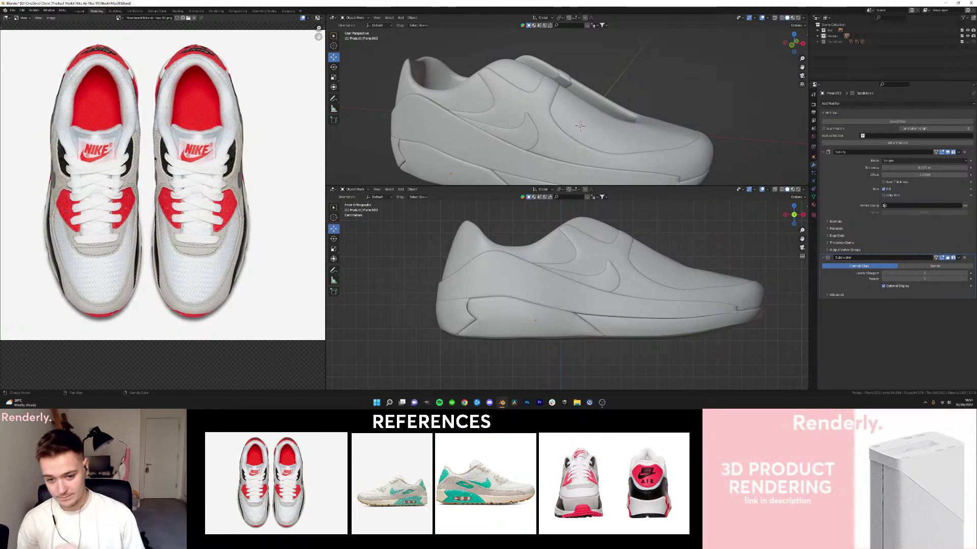
Hide the reference image covering the shoe in the top orthographic view.
click(603, 106)
key(KP_7)
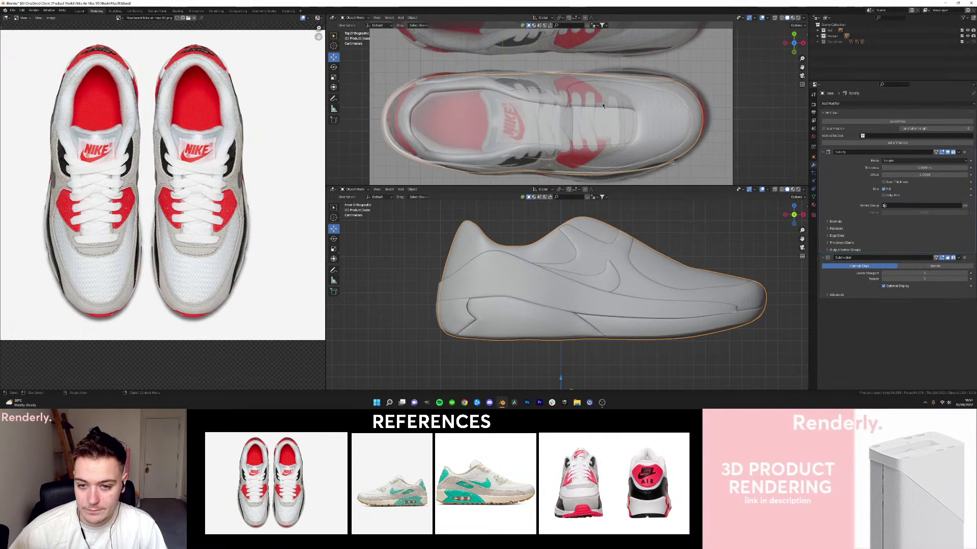
scroll(615, 112, down, 5)
key(KP_7)
scroll(567, 257, down, 5)
click(621, 317)
key(h)
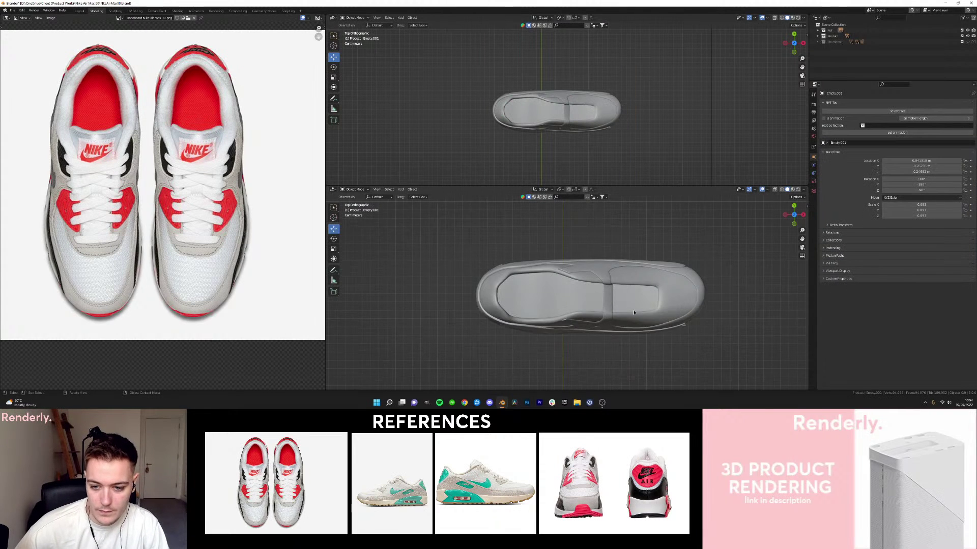
Select the base mesh's vertices around the front lace opening in wireframe and nudge them slightly.
scroll(621, 317, up, 4)
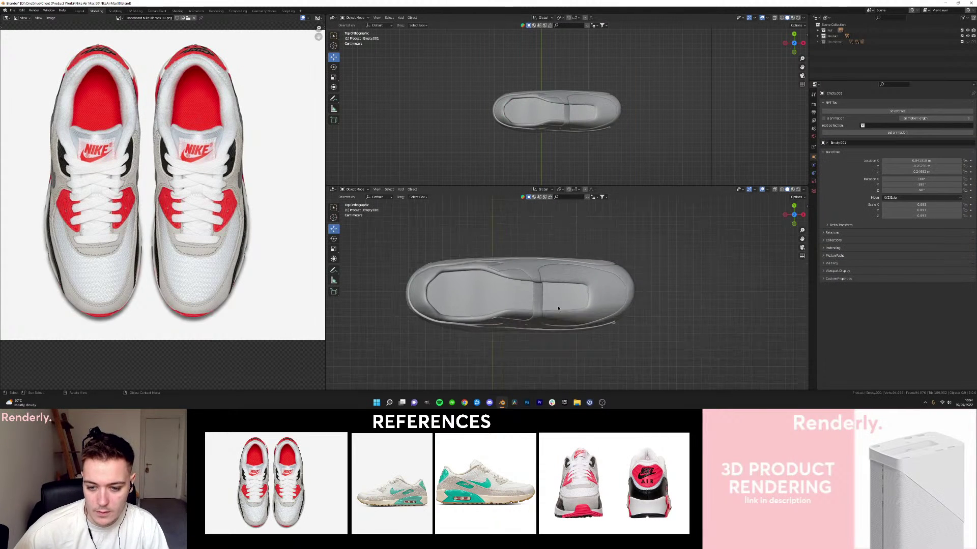
click(562, 280)
key(Tab)
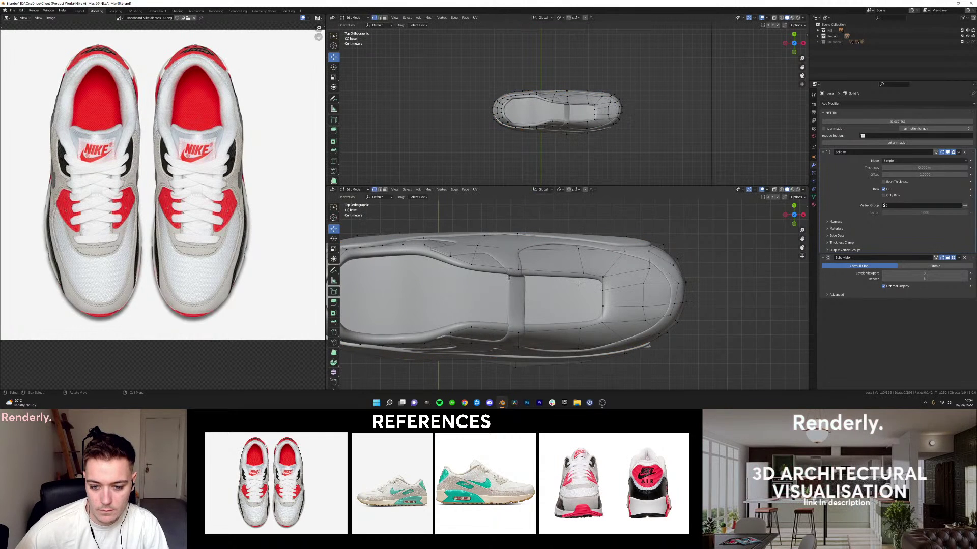
key(shift+z)
mouse_move(462, 320)
mouse_down()
mouse_move(590, 335)
mouse_move(580, 264)
mouse_up()
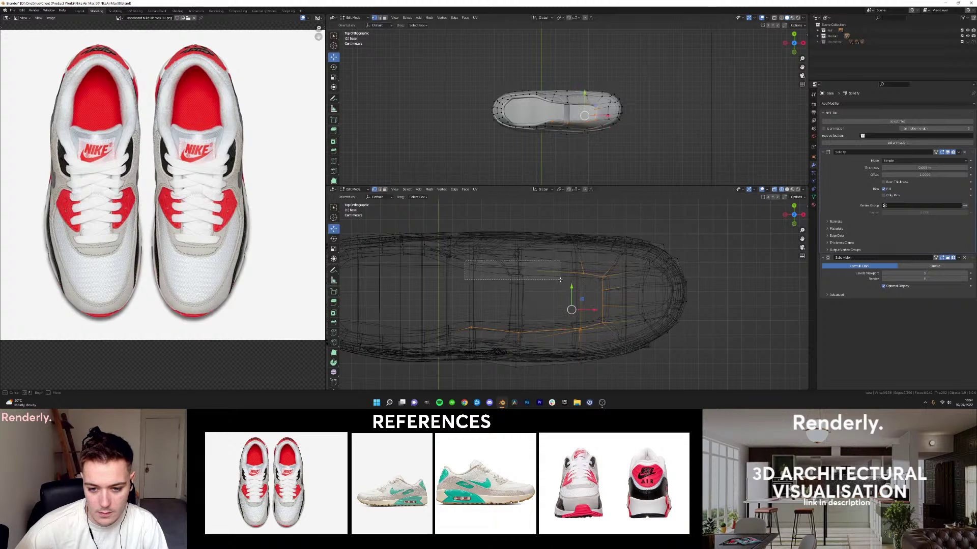
key(shift+z)
key(g)
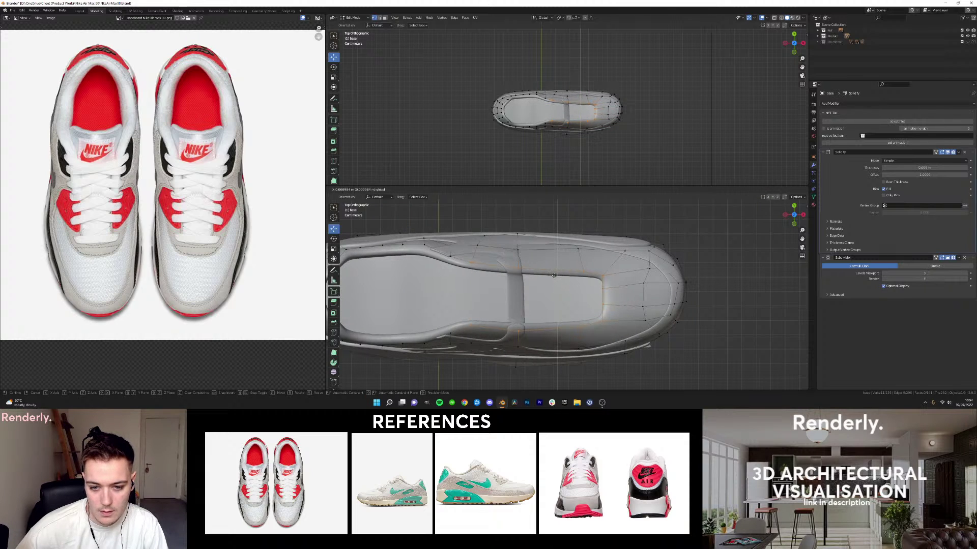
click(553, 278)
key(Tab)
scroll(597, 279, down, 2)
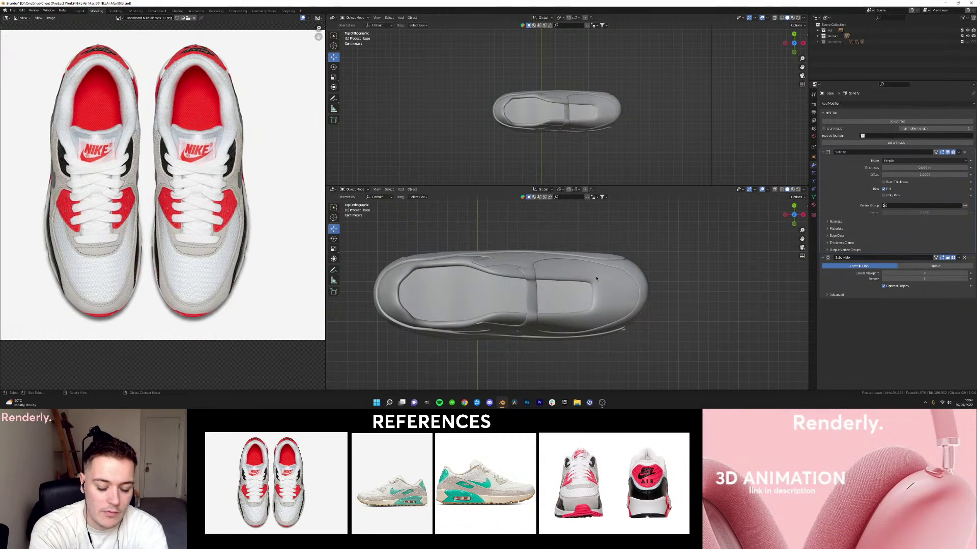
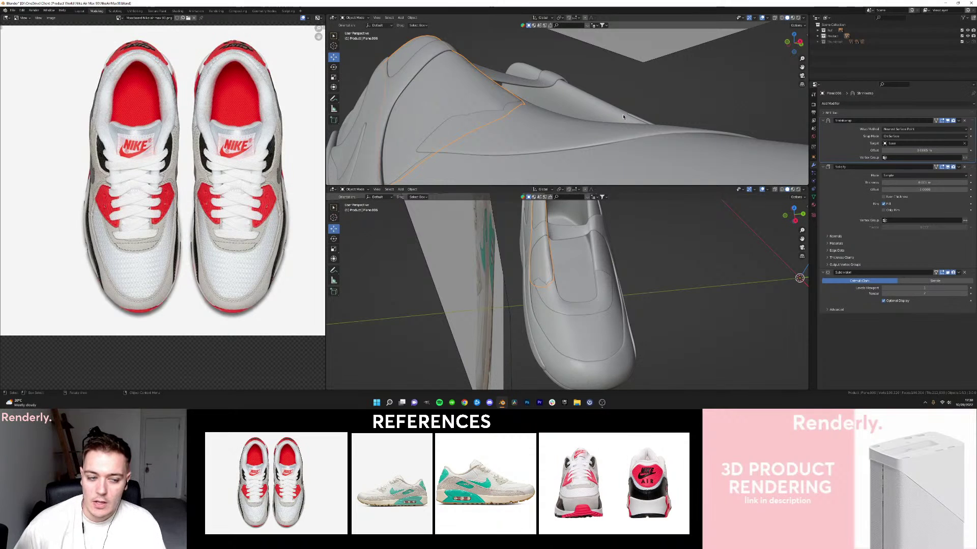
Set the Shrinkwrap offset of the U-shaped overlay around the lace opening to 0.0001 m.
click(624, 117)
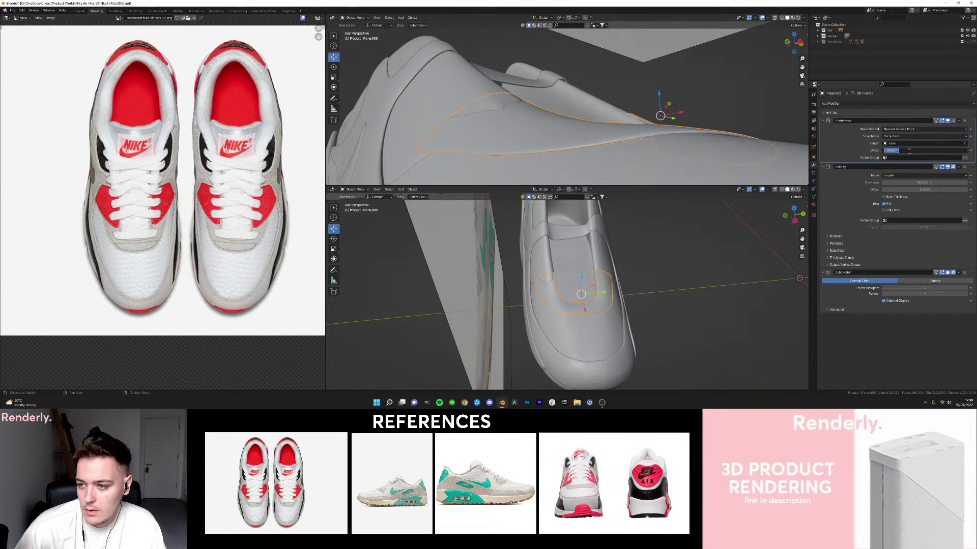
text(0.0001)
key(Return)
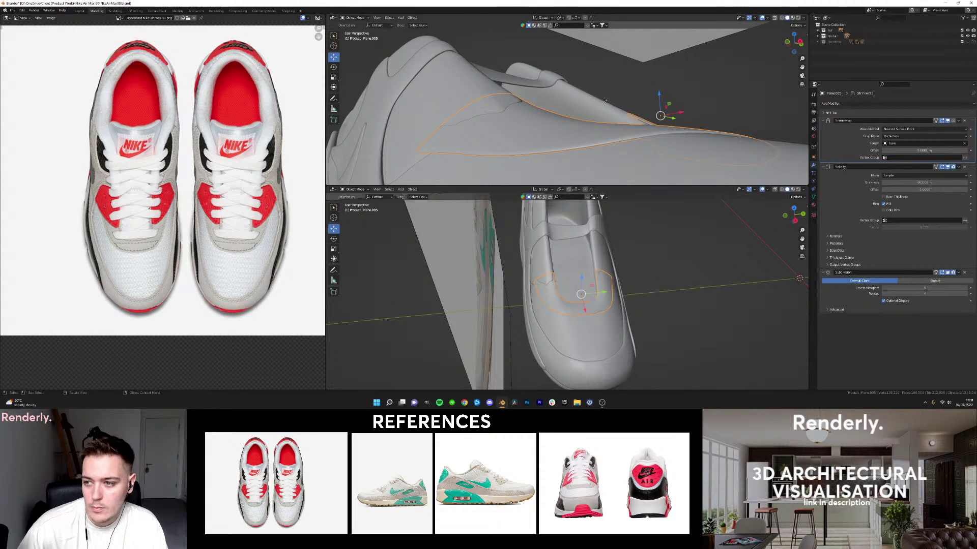
Set the Shrinkwrap offset of the neighbouring side panel beside the lace opening to 0.0008 m.
click(477, 105)
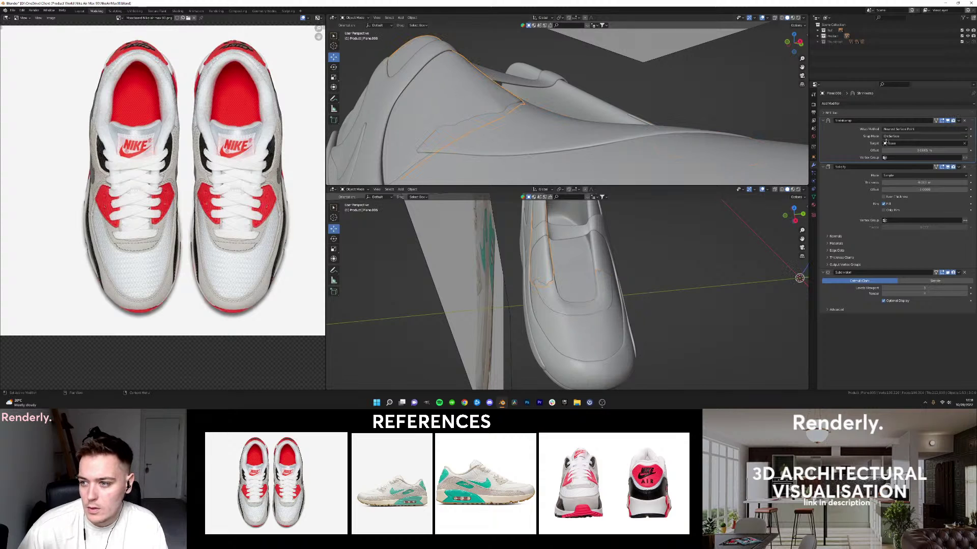
click(906, 150)
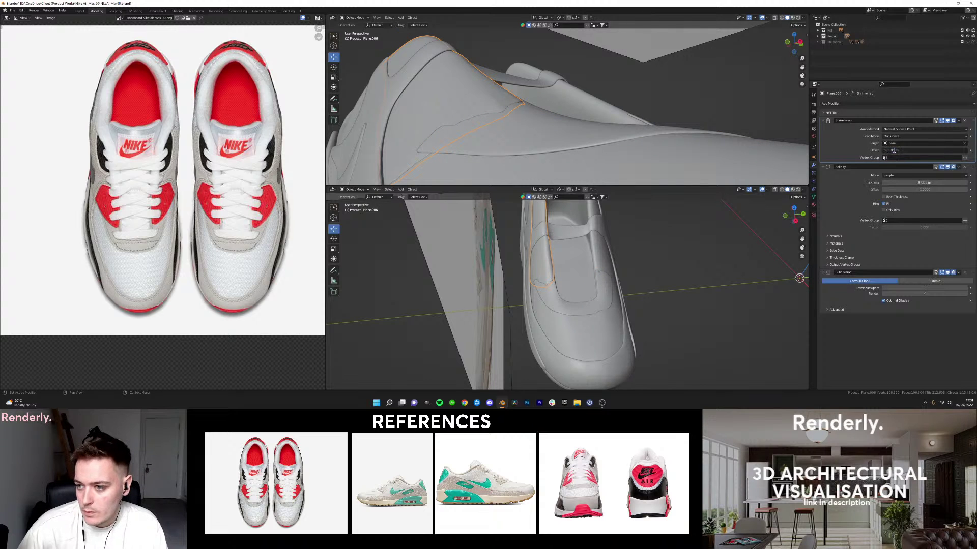
text(0.0008)
key(Return)
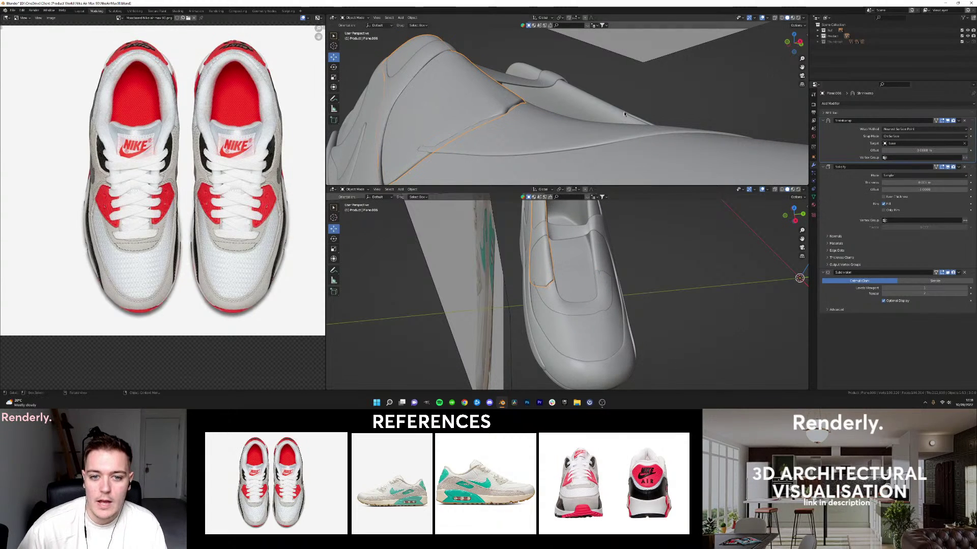
Switch the upper viewport to Material Preview shading to distinguish the overlapping panels by colour.
scroll(491, 119, up, 4)
mouse_move(491, 118)
middle_down()
mouse_move(549, 157)
mouse_move(486, 91)
mouse_move(560, 103)
middle_up()
key(z)
click(559, 139)
middle_drag(680, 99, 573, 78)
scroll(558, 111, down, 3)
scroll(558, 111, up, 2)
Select the vertices at the rear tip of the red overlay and lower them slightly.
click(558, 112)
scroll(558, 111, up, 3)
key(Tab)
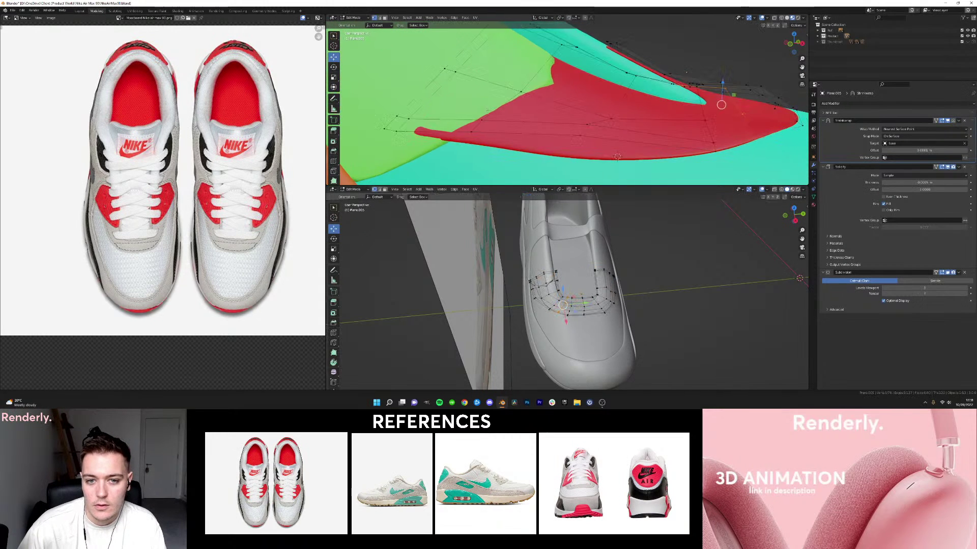
shift+middle_drag(499, 112, 564, 108)
drag(432, 99, 488, 129)
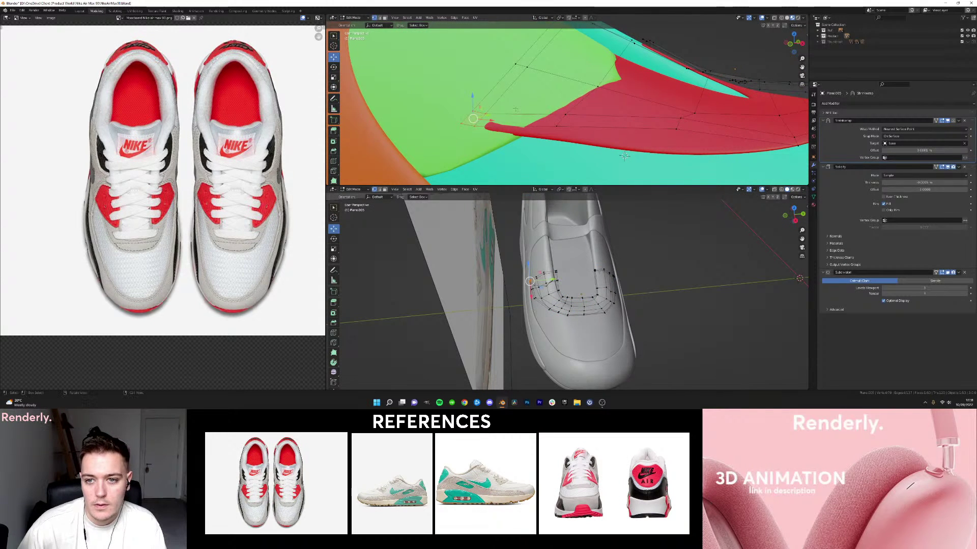
scroll(515, 109, down, 3)
key(Tab)
middle_drag(515, 109, 496, 102)
key(Tab)
scroll(509, 114, up, 3)
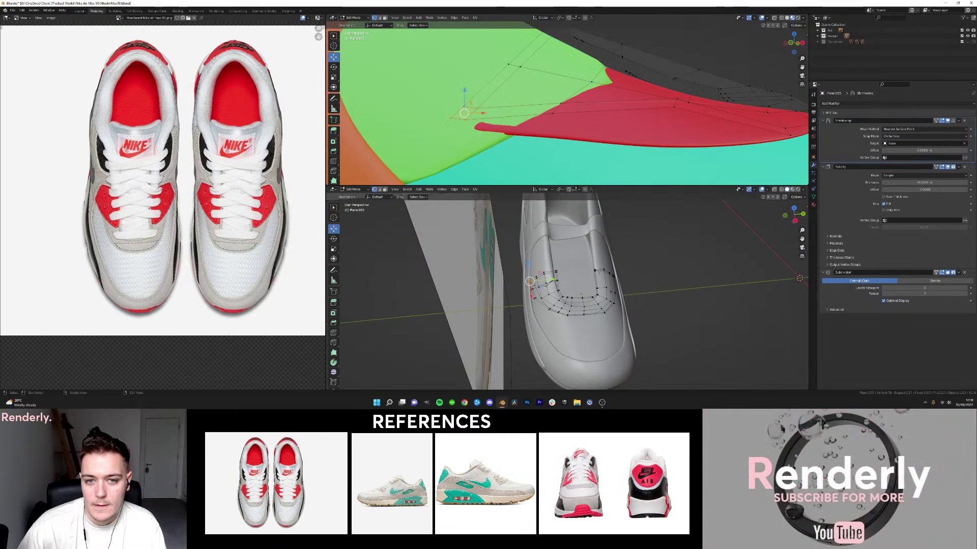
drag(464, 92, 469, 108)
right_click(470, 107)
Refine the red overlay's rear tip by nudging its end vertices where it meets the green side panel.
middle_drag(539, 104, 440, 117)
drag(441, 118, 452, 118)
middle_drag(452, 118, 501, 105)
shift+click(527, 108)
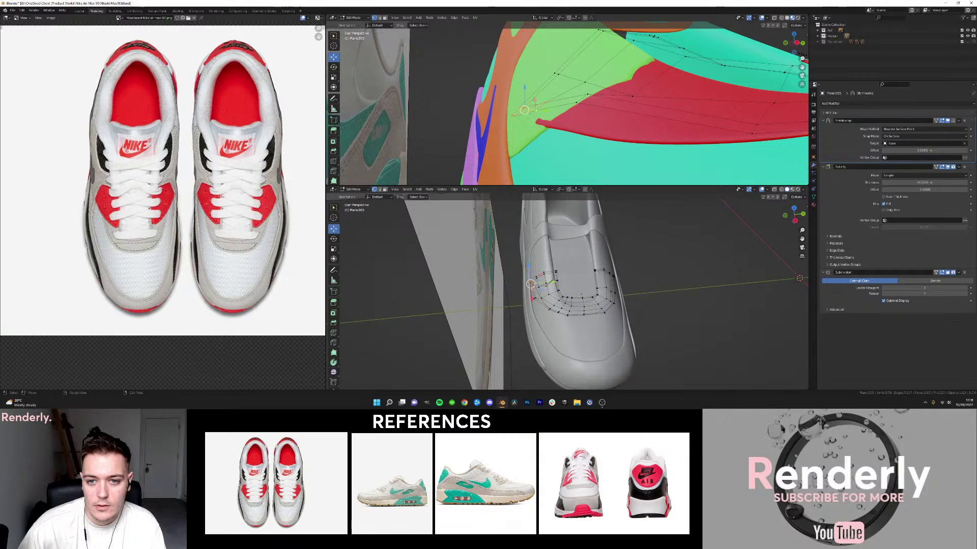
drag(535, 104, 537, 111)
middle_drag(554, 112, 534, 114)
drag(539, 114, 547, 113)
key(Tab)
middle_drag(496, 115, 517, 117)
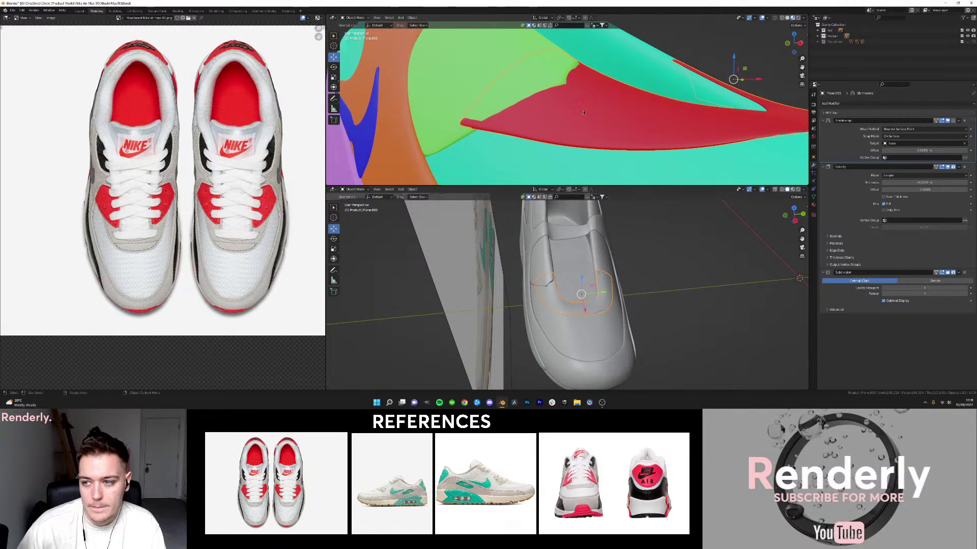
Try successively smaller Shrinkwrap offsets on the red overlay so it sits beneath the green side panel.
click(926, 150)
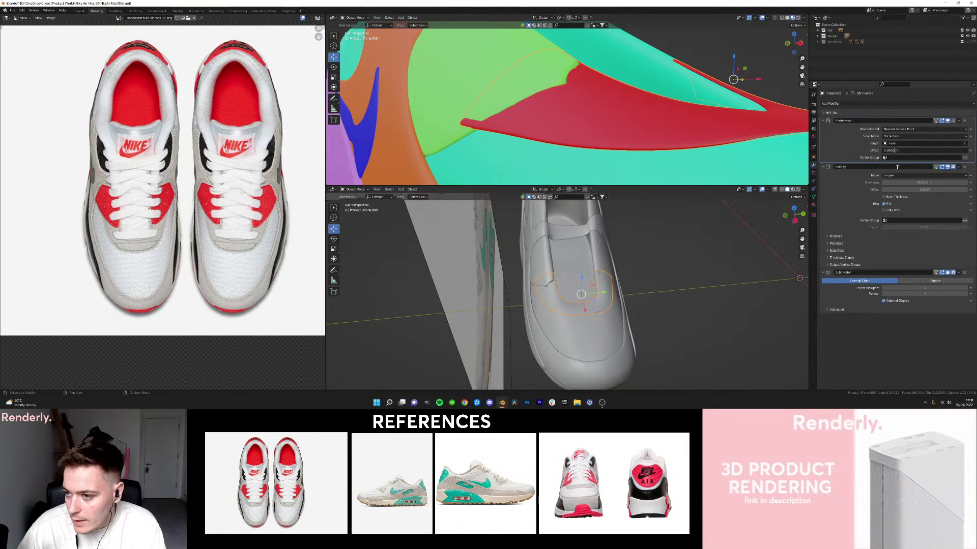
text(8)
key(Return)
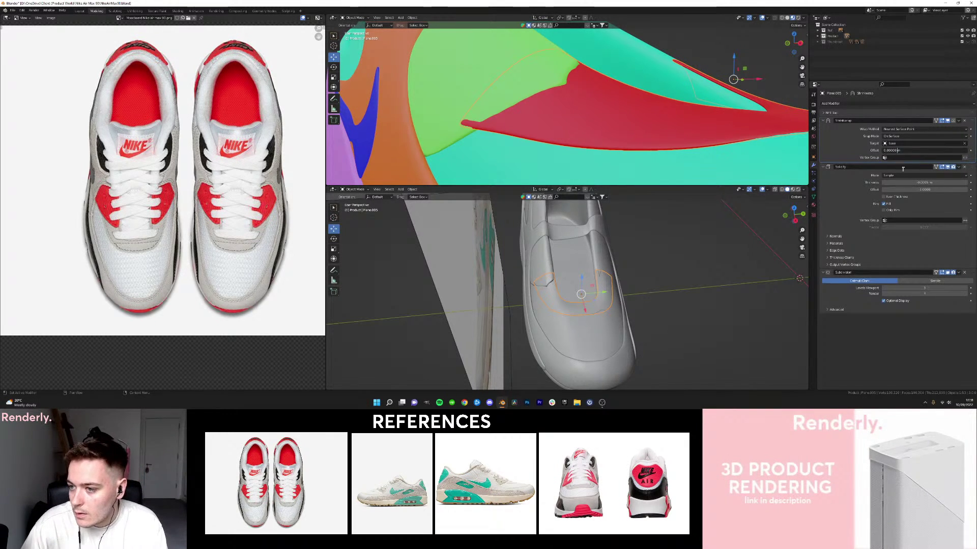
key(BackSpace)
text(2)
key(Return)
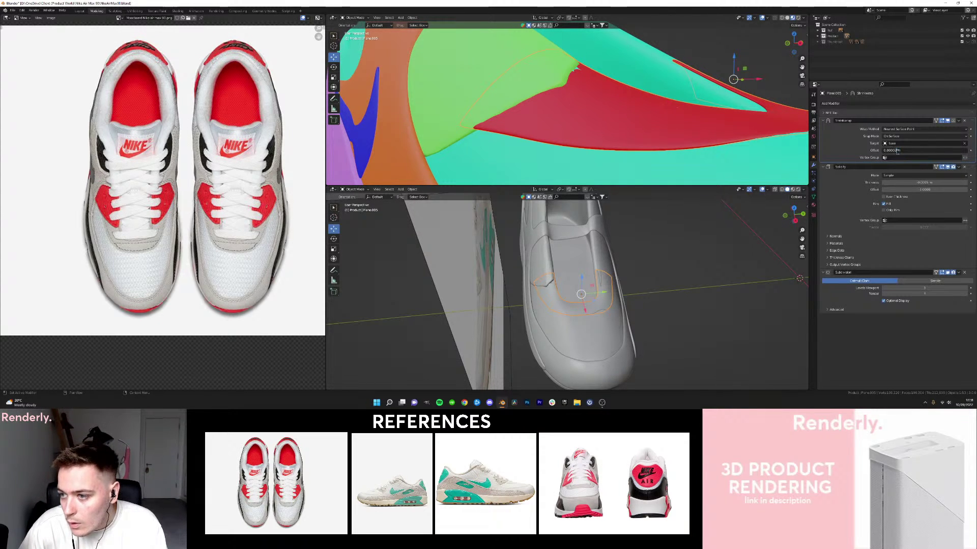
key(BackSpace)
text(09)
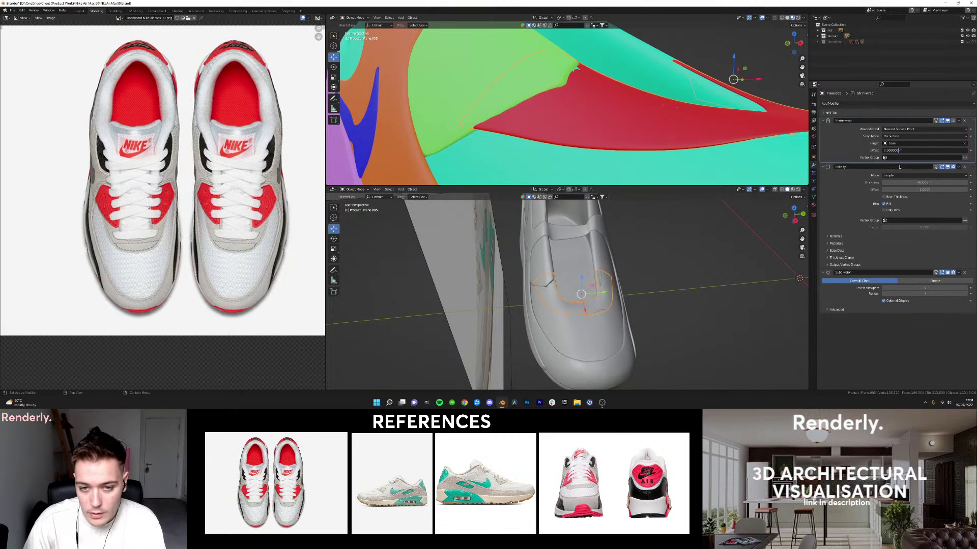
key(Return)
Inspect the red overlay's mesh and its surface intersections around the lace opening.
middle_drag(615, 86, 545, 72)
key(Tab)
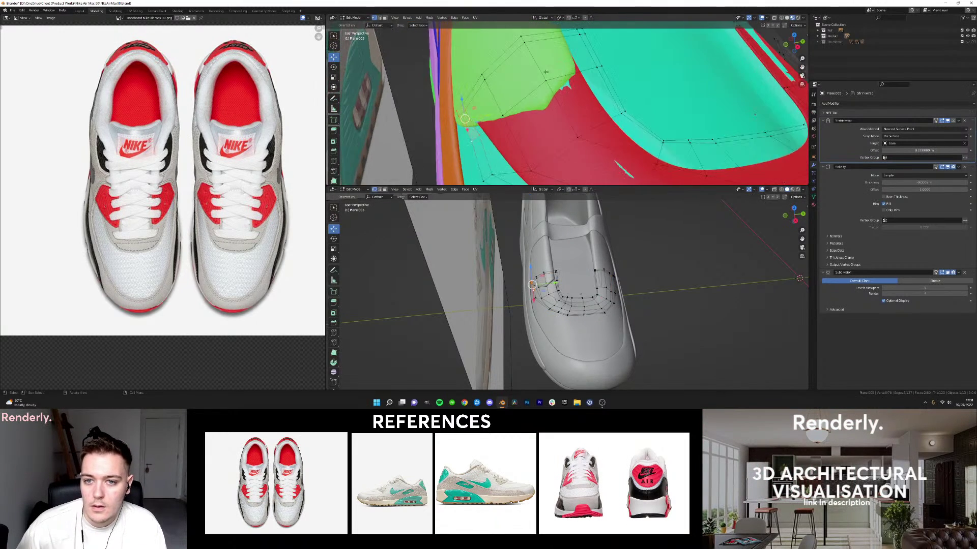
drag(546, 68, 546, 60)
key(Tab)
middle_drag(549, 63, 521, 96)
click(695, 93)
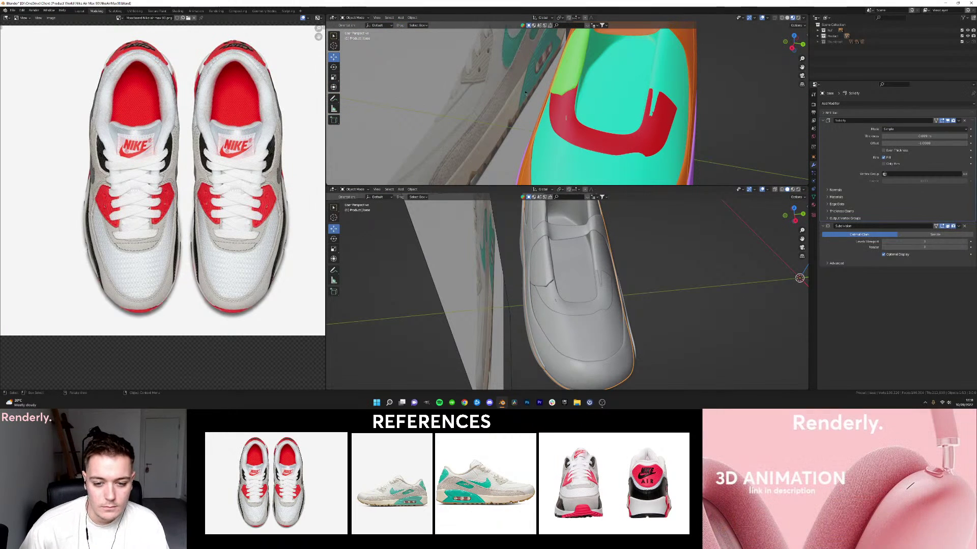
Compare the red overlay and the adjoining side panel with the side reference photo.
middle_drag(564, 260, 558, 235)
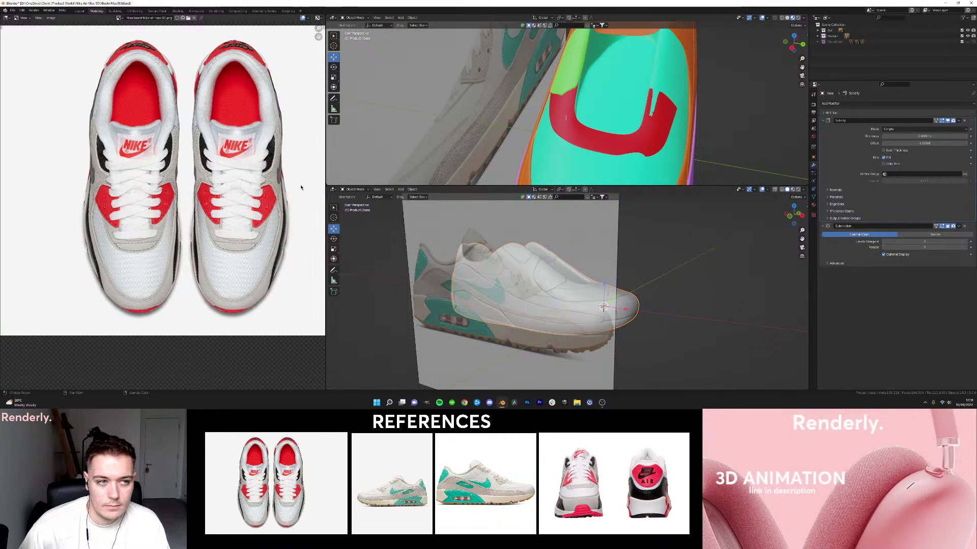
scroll(300, 187, down, 3)
scroll(147, 175, up, 5)
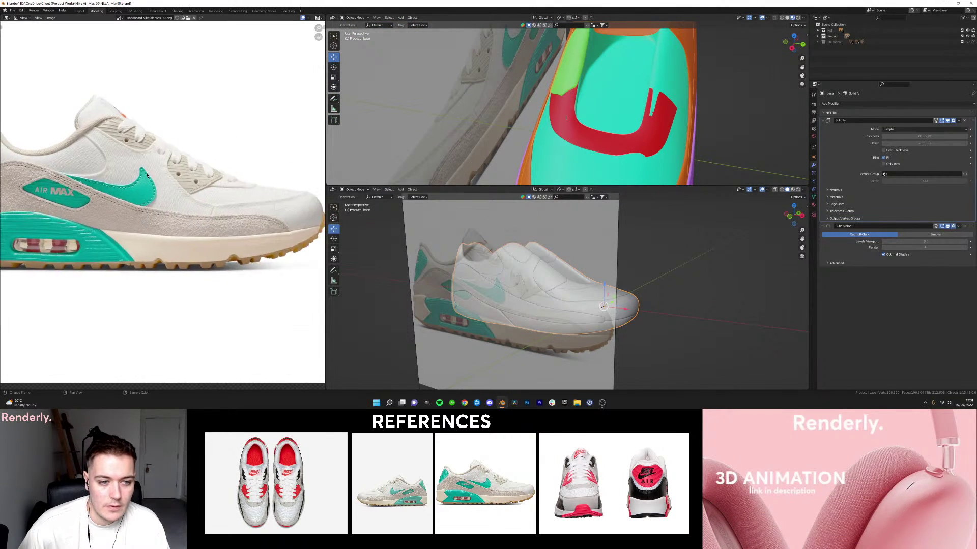
scroll(162, 172, up, 2)
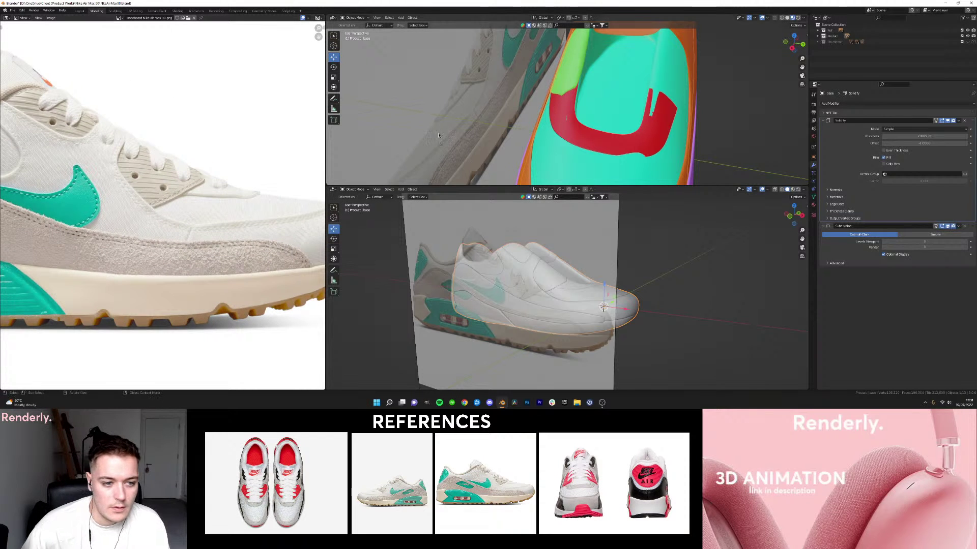
middle_drag(604, 133, 631, 122)
scroll(604, 123, up, 3)
click(574, 98)
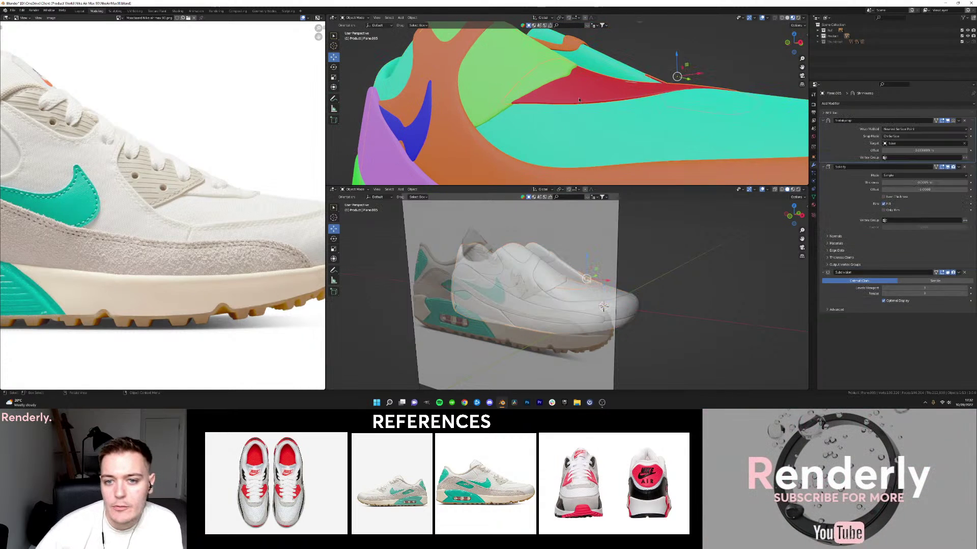
scroll(574, 97, up, 1)
mouse_move(572, 95)
middle_down()
mouse_move(614, 115)
mouse_move(558, 90)
middle_up()
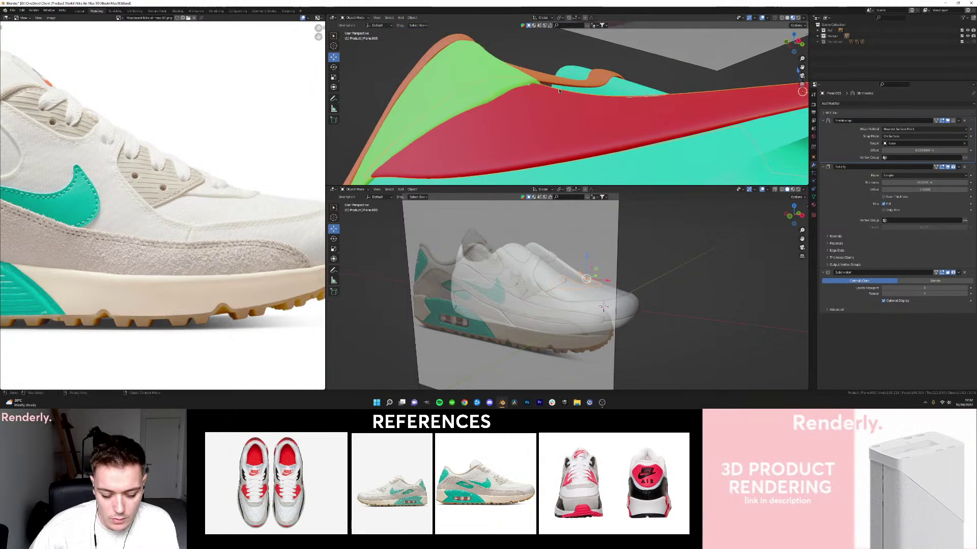
Check the red overlay's edges in different viewport shading modes.
click(774, 18)
mouse_move(710, 95)
middle_down()
mouse_move(686, 99)
mouse_move(697, 75)
mouse_move(671, 84)
middle_up()
key(z)
click(721, 100)
key(z)
key(z)
middle_drag(672, 135, 653, 119)
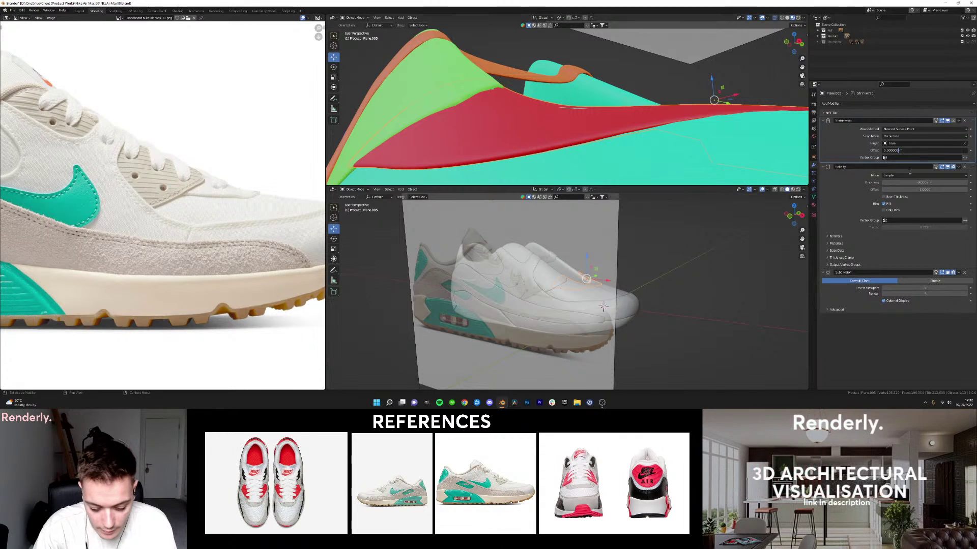
Refine the red overlay's Shrinkwrap offset and increase its Solidify thickness so the panel stands out more from the shoe body.
key(Return)
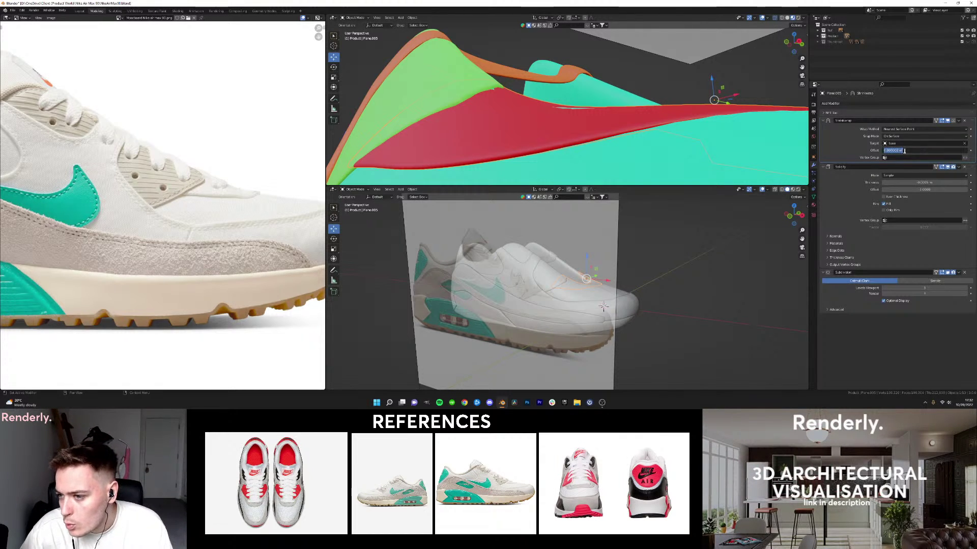
key(BackSpace)
text(1)
key(Return)
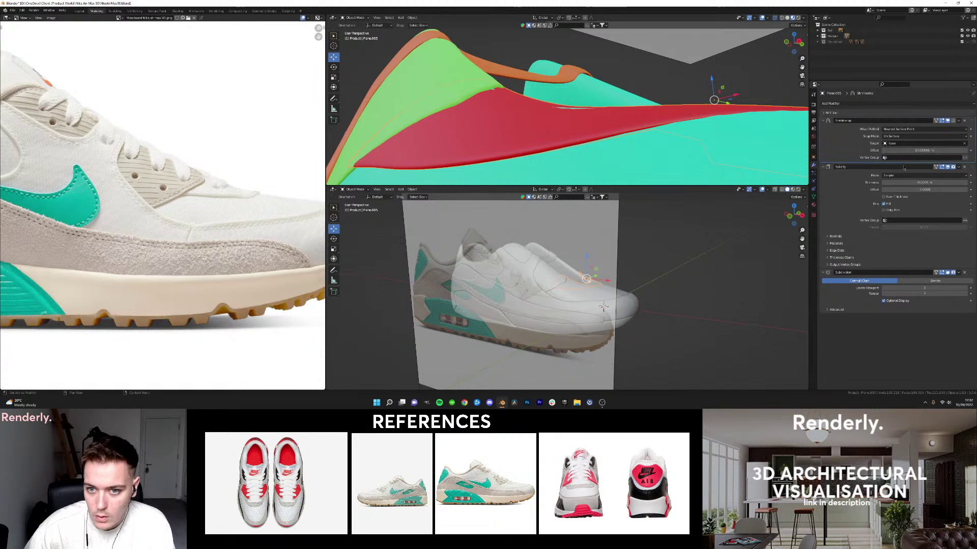
mouse_move(912, 182)
mouse_down()
mouse_move(904, 182)
mouse_move(926, 182)
mouse_up()
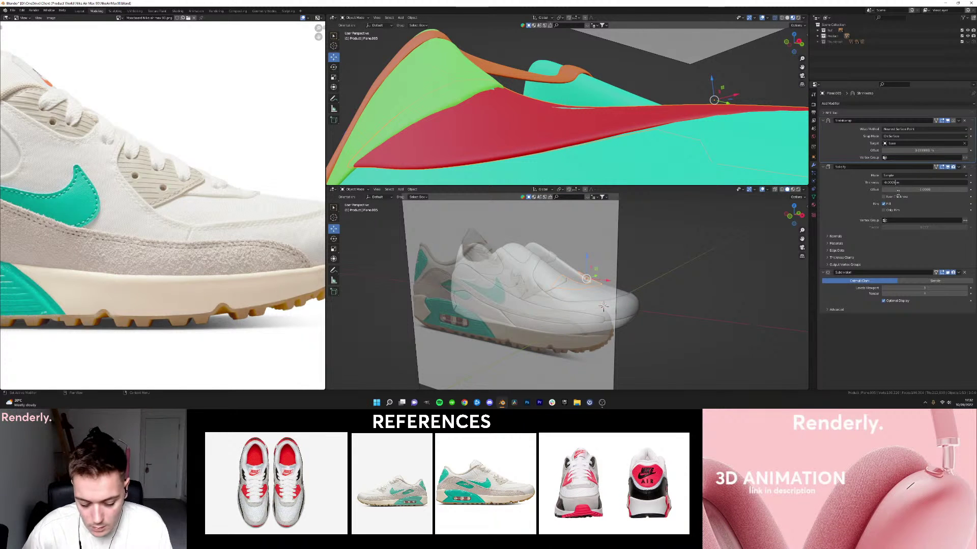
text(8)
key(Return)
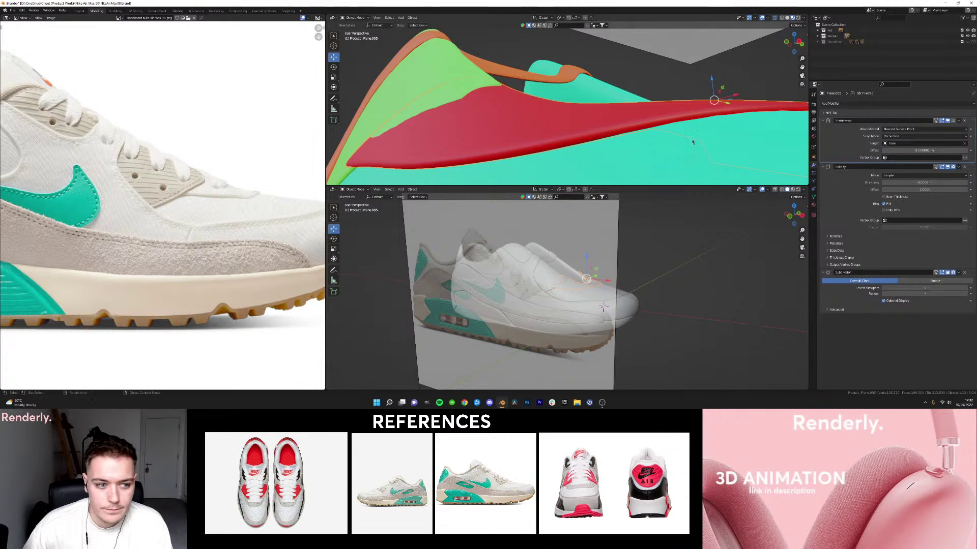
scroll(220, 189, down, 2)
scroll(578, 124, down, 3)
middle_drag(577, 124, 626, 106)
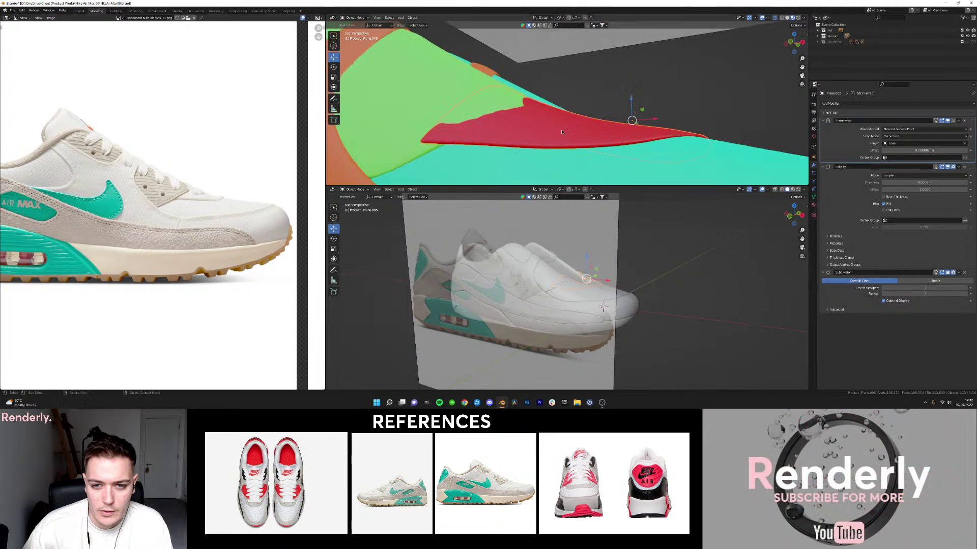
Reposition the vertices at the red overlay's pointed rear end where it meets the green side panel.
click(433, 117)
middle_drag(432, 117, 463, 108)
click(524, 109)
key(Tab)
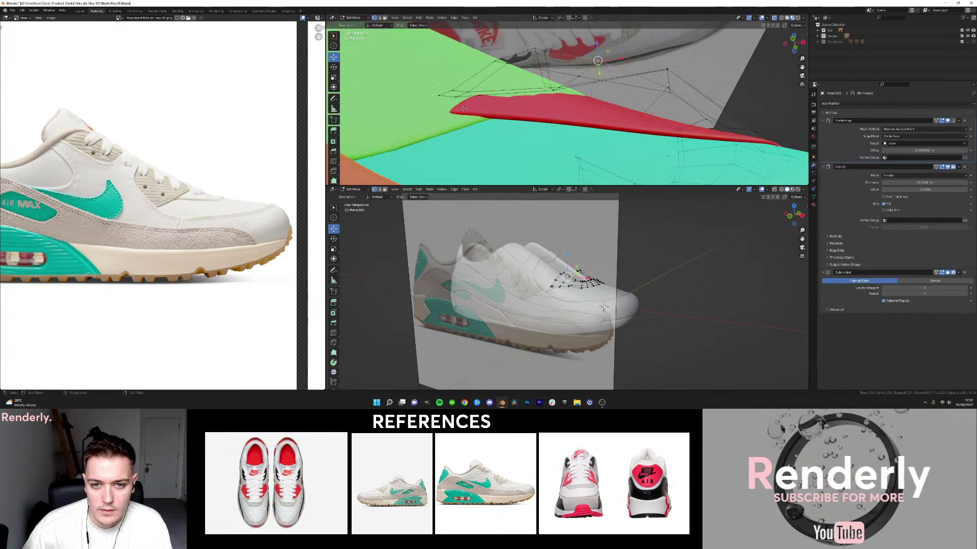
shift+click(453, 98)
key(g)
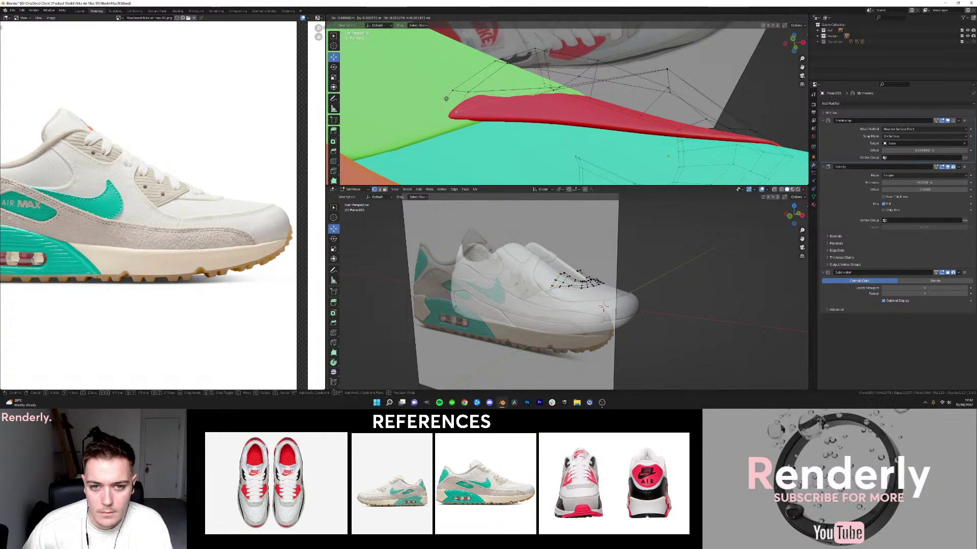
click(452, 103)
key(ctrl+z)
middle_drag(453, 102, 429, 109)
drag(426, 109, 416, 100)
middle_drag(416, 101, 426, 118)
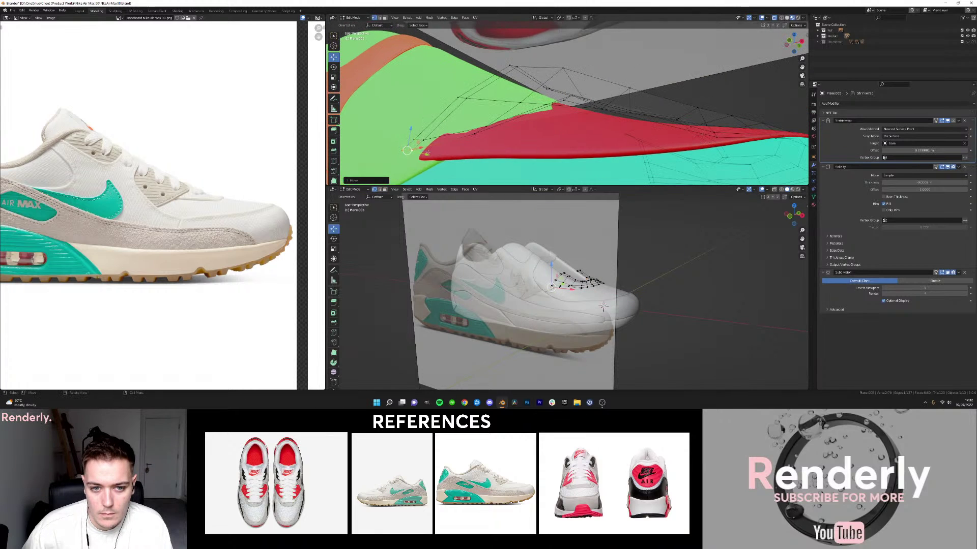
drag(428, 152, 423, 152)
key(Tab)
Compare the overlap of the red overlay and green side panel with the lace area in the side reference photo.
middle_drag(503, 122, 513, 97)
click(574, 103)
scroll(499, 102, up, 3)
scroll(206, 199, up, 1)
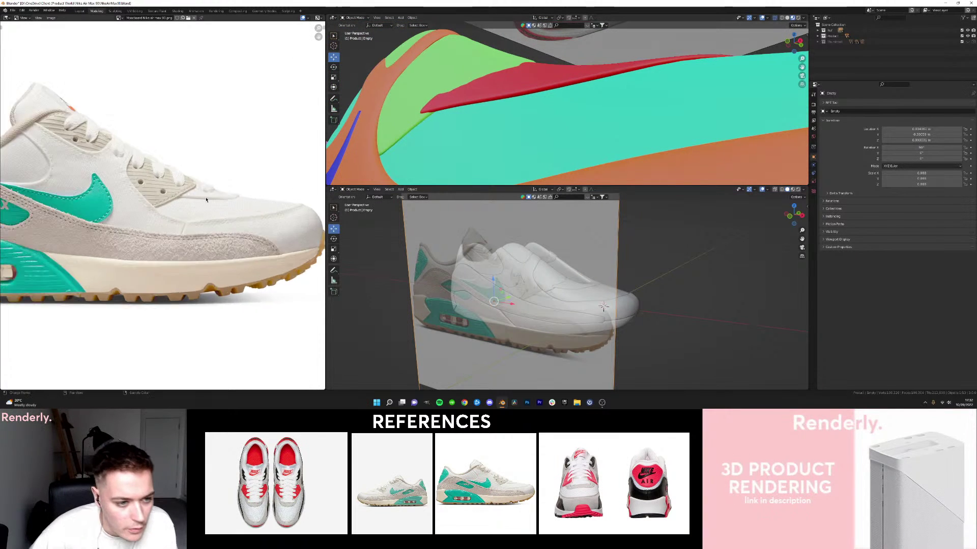
scroll(206, 199, up, 2)
scroll(458, 124, up, 3)
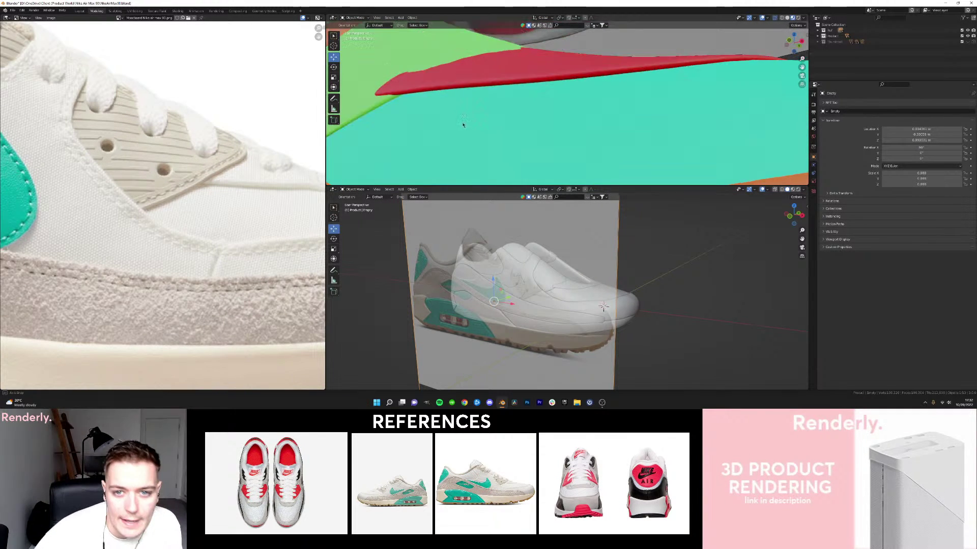
Match the green side panel's Shrinkwrap offset to the red overlay's offset.
click(397, 55)
middle_drag(398, 55, 457, 71)
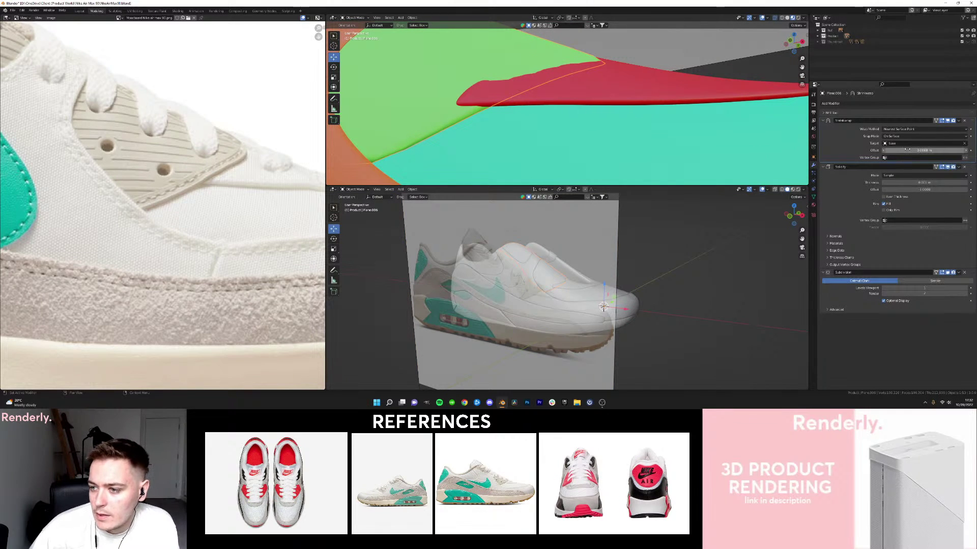
middle_drag(570, 110, 613, 96)
click(612, 96)
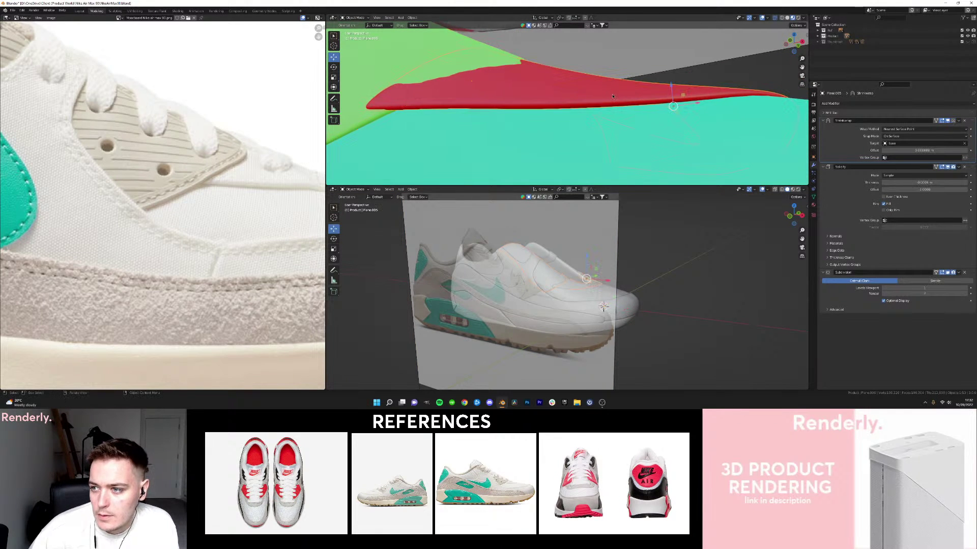
click(921, 150)
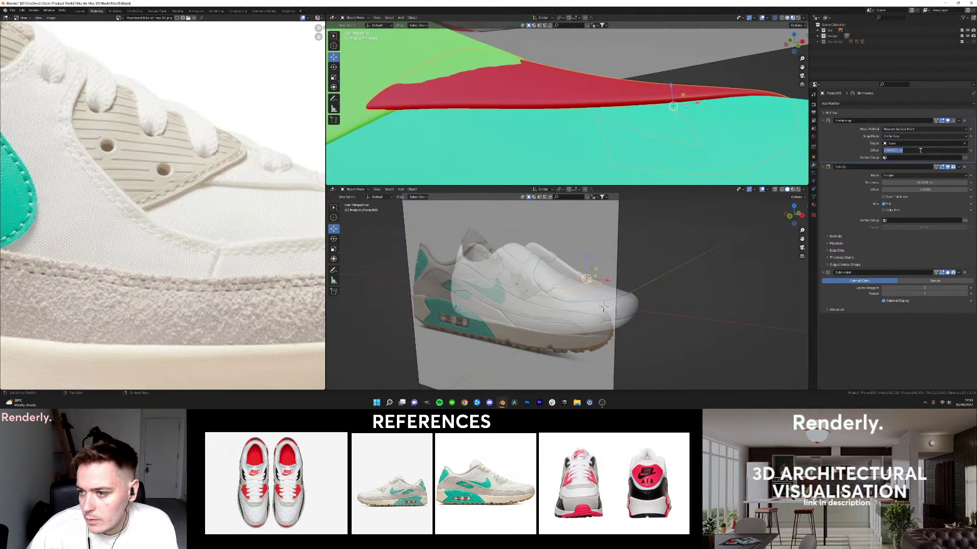
key(Return)
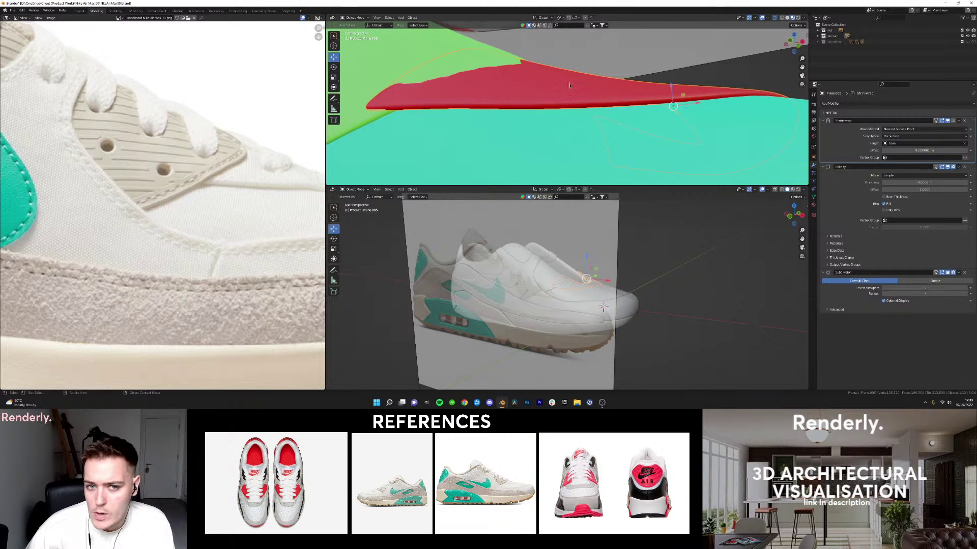
click(414, 65)
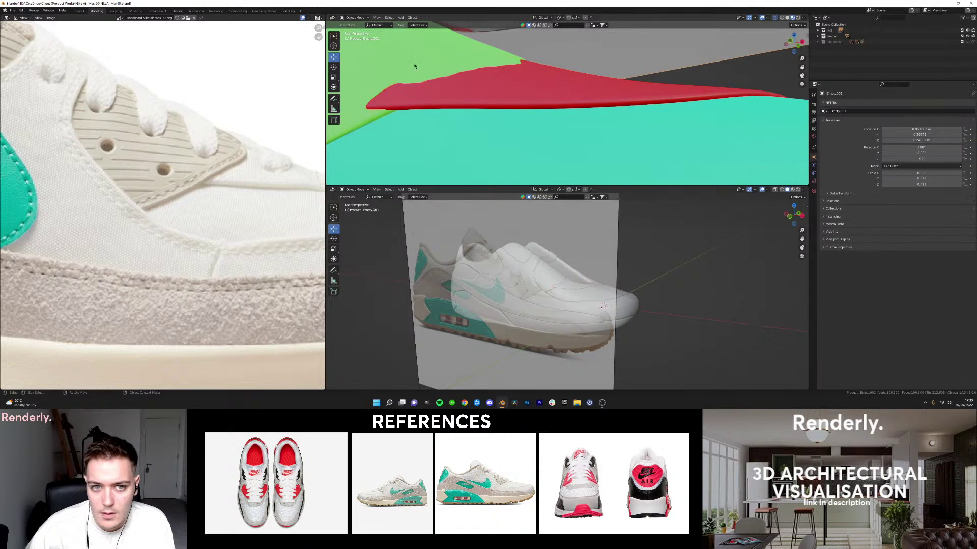
click(414, 65)
click(919, 150)
click(932, 151)
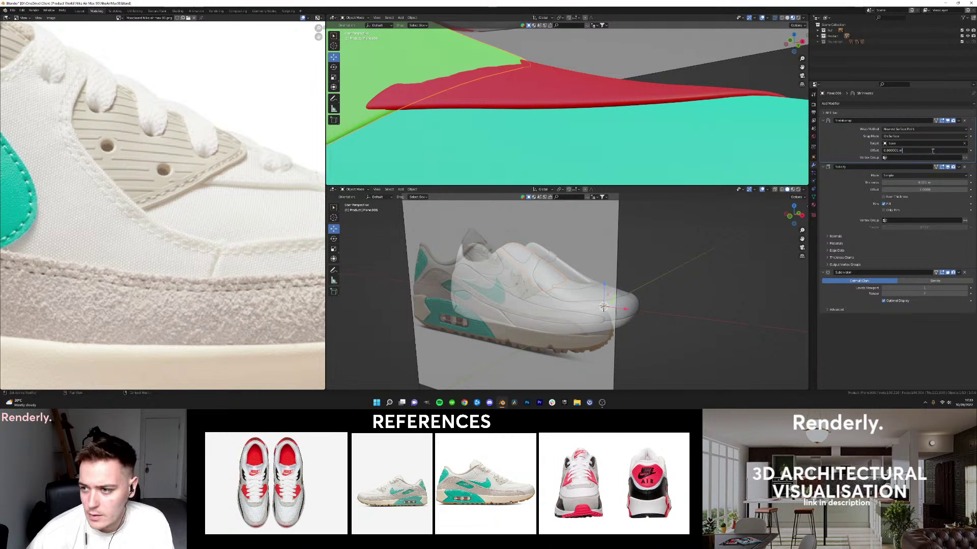
key(Return)
middle_drag(529, 140, 538, 109)
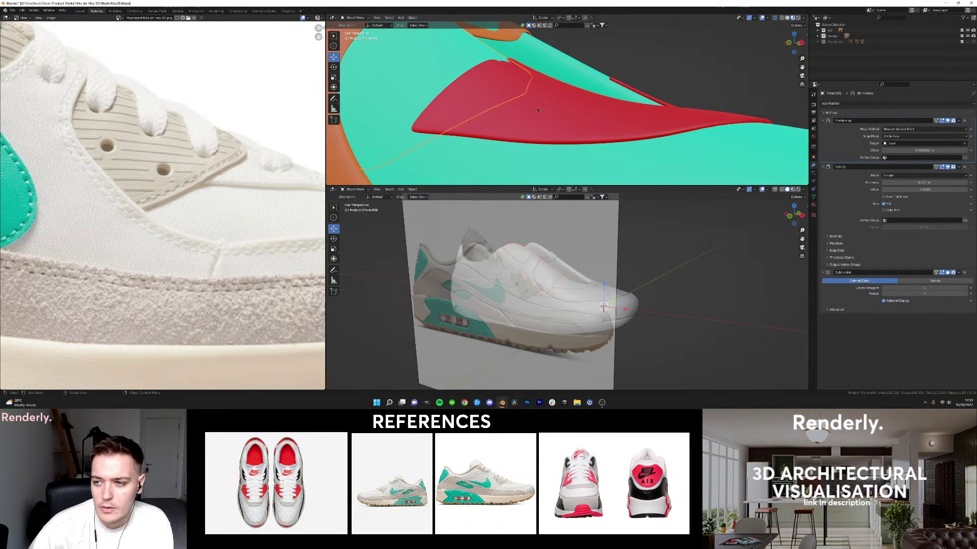
Try a different Solidify thickness on the green side panel while checking its layers in wireframe.
click(538, 109)
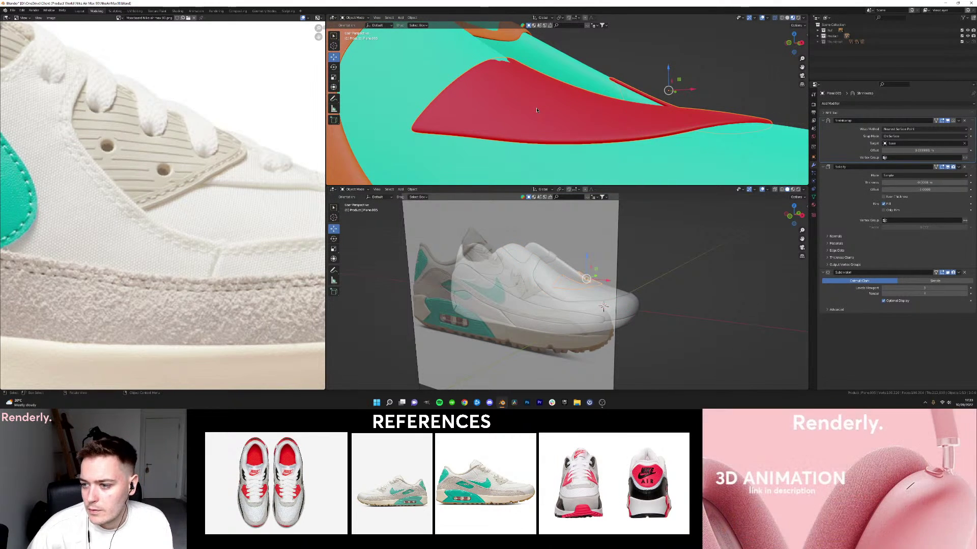
key(shift+z)
click(450, 74)
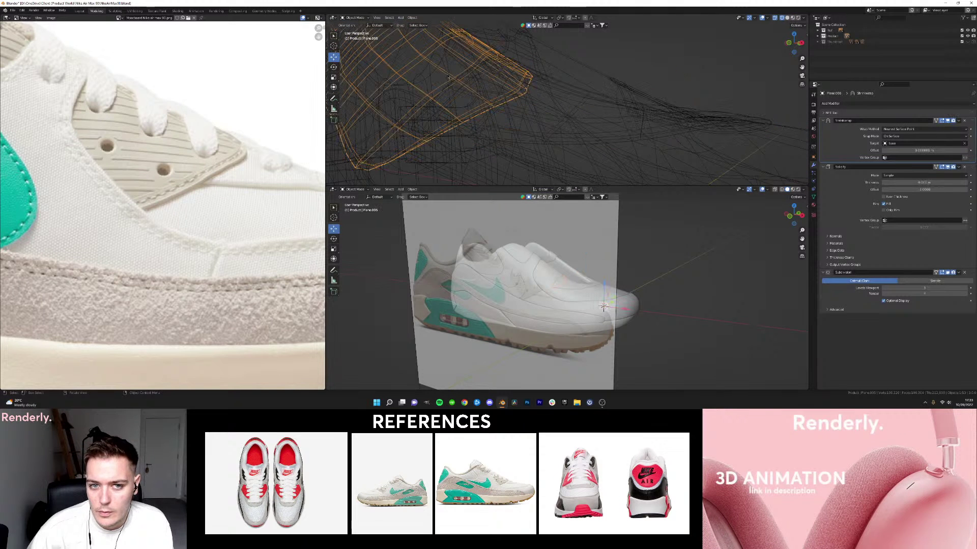
key(minus)
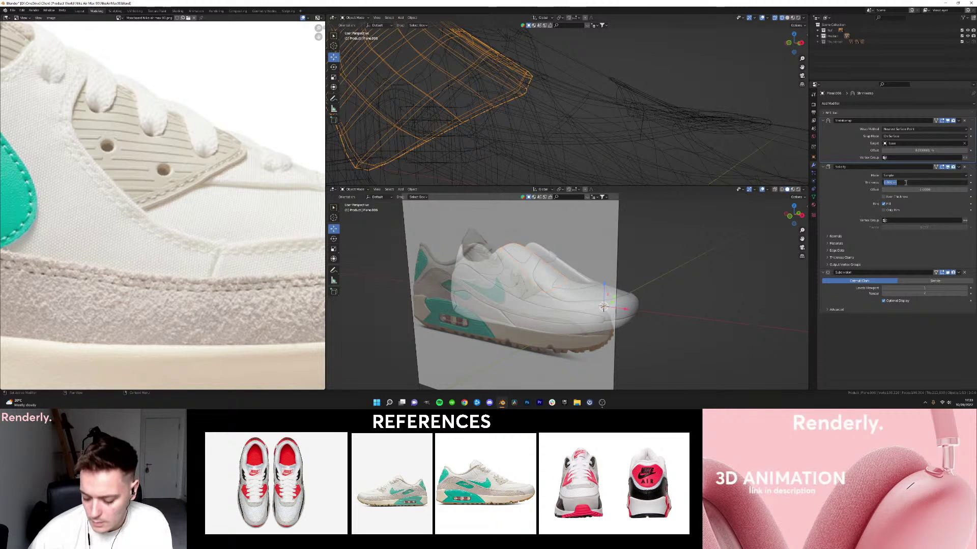
key(Return)
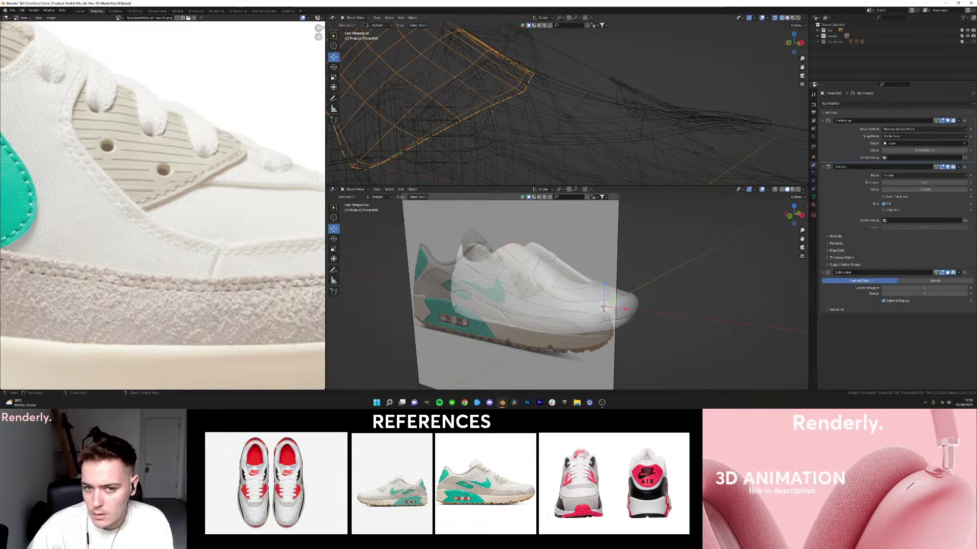
key(shift+z)
middle_drag(491, 109, 514, 122)
key(z)
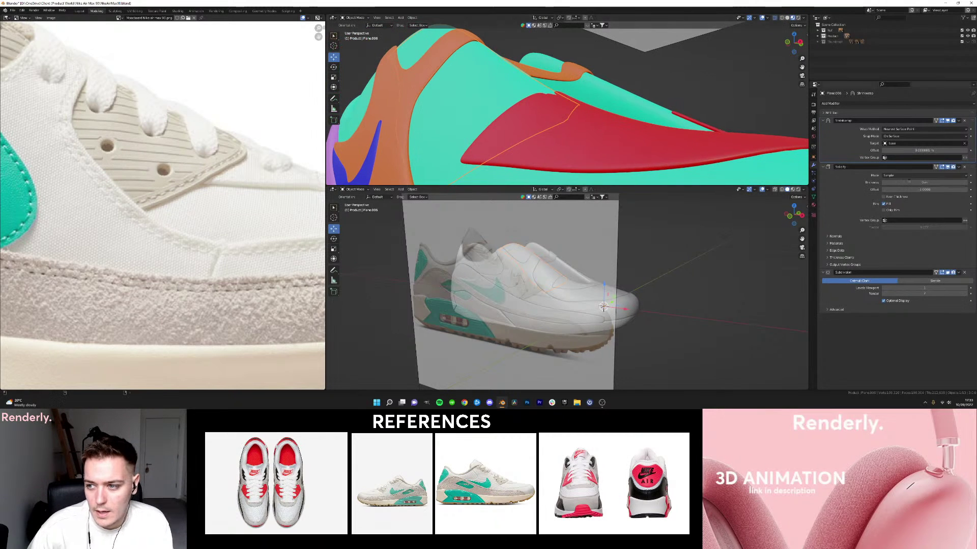
Set the green side panel's Solidify thickness to -0.0015 m so it sits above the red overlay.
drag(908, 181, 901, 184)
click(901, 184)
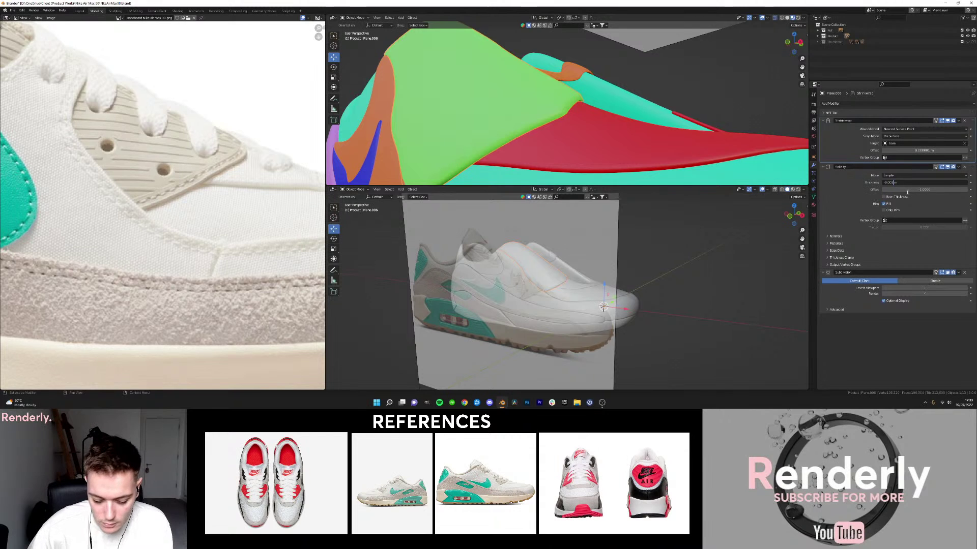
text(-0.0015)
key(Return)
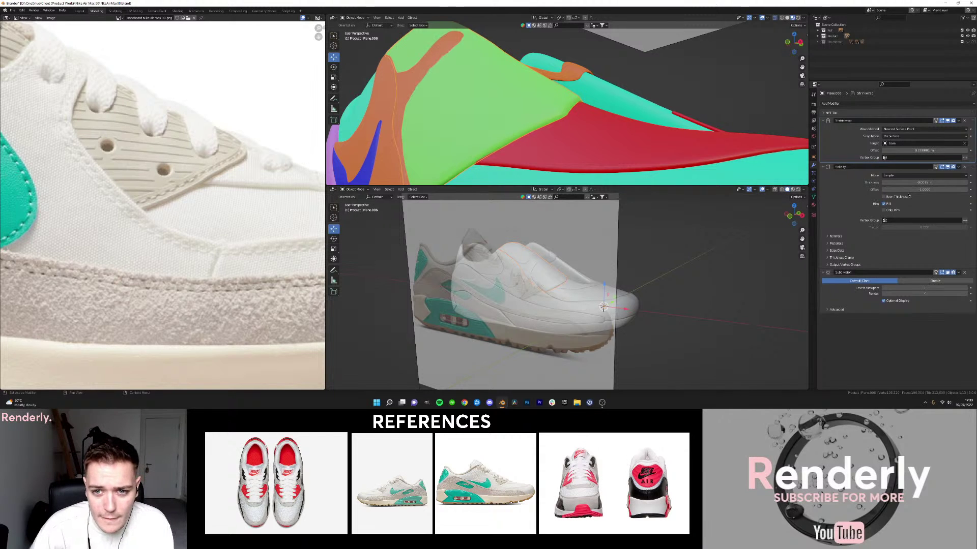
middle_drag(606, 115, 529, 103)
Move the green side panel's front corner vertices to shape its edge over the red overlay beside the lace opening.
click(663, 73)
click(548, 101)
key(Tab)
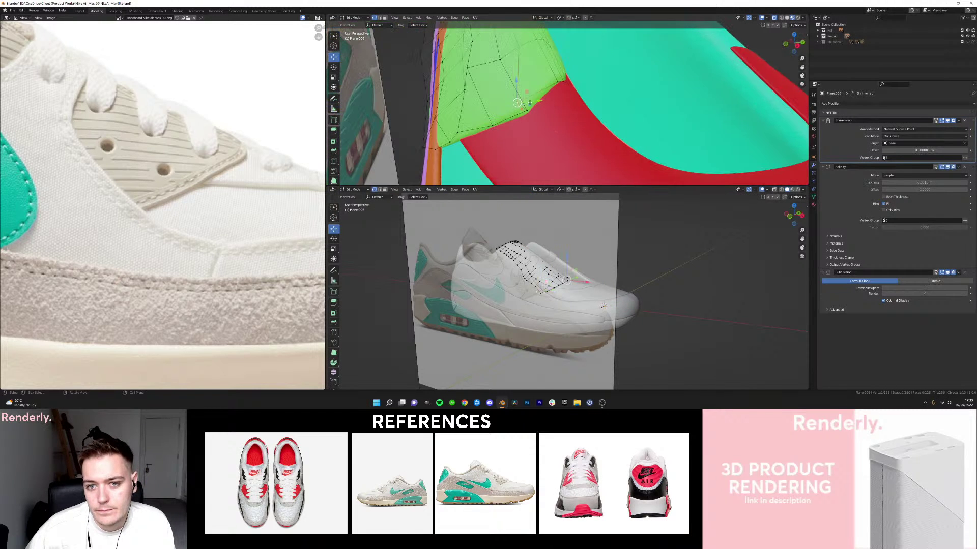
drag(530, 103, 557, 94)
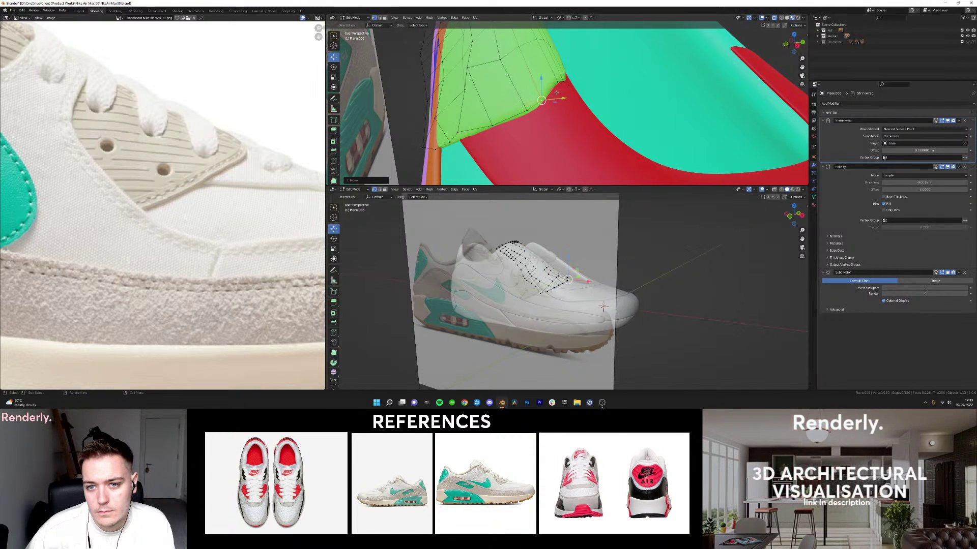
middle_drag(557, 93, 567, 81)
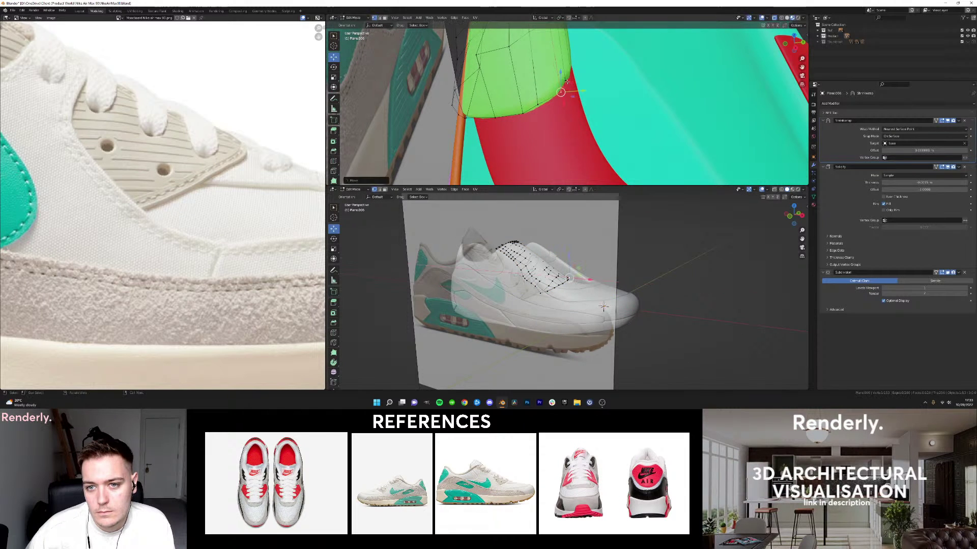
middle_drag(571, 66, 570, 65)
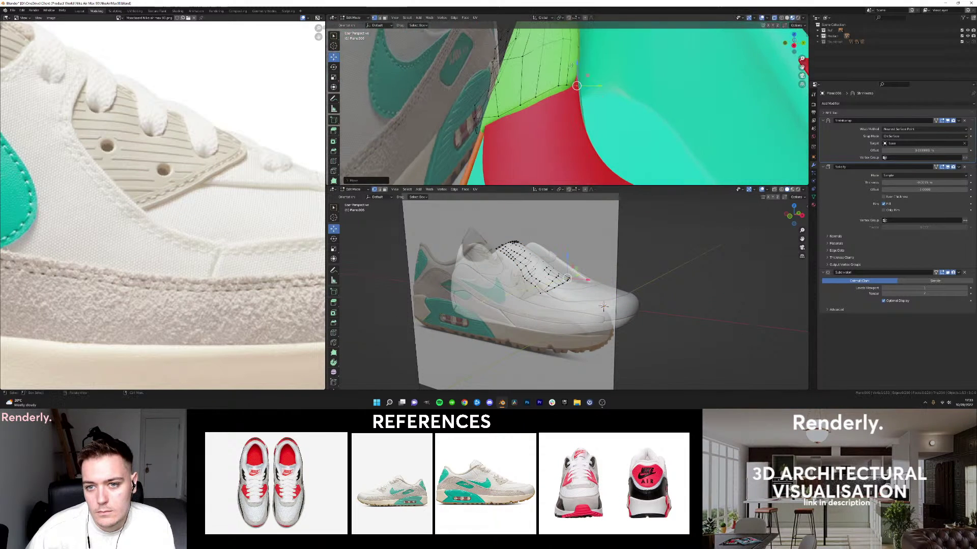
key(g)
key(z)
drag(577, 59, 577, 58)
key(Tab)
Refine the green side panel's front edge by shifting its vertices along the X and Y axes over the red overlay.
click(595, 72)
middle_drag(595, 71, 548, 110)
scroll(585, 107, down, 4)
key(alt+z)
scroll(583, 111, up, 2)
click(549, 107)
key(Tab)
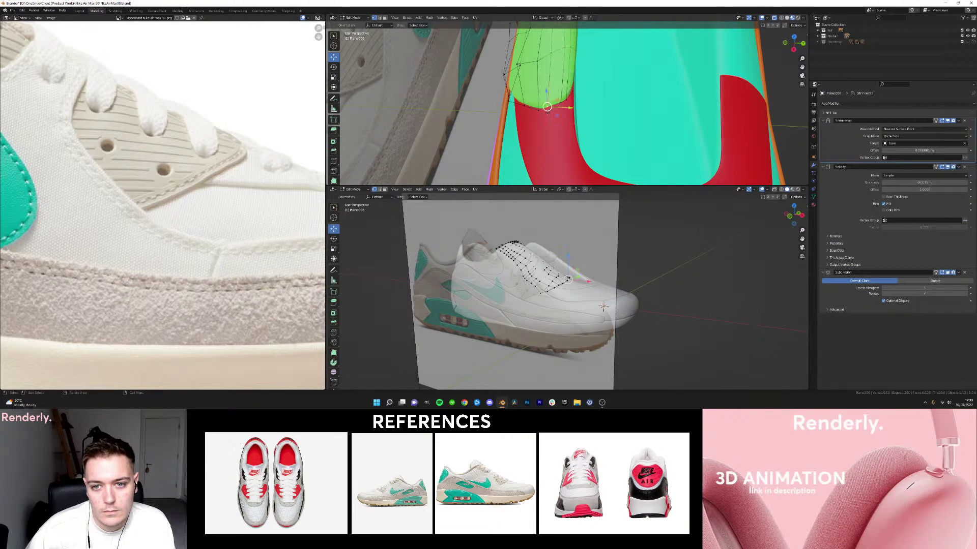
key(g)
key(x)
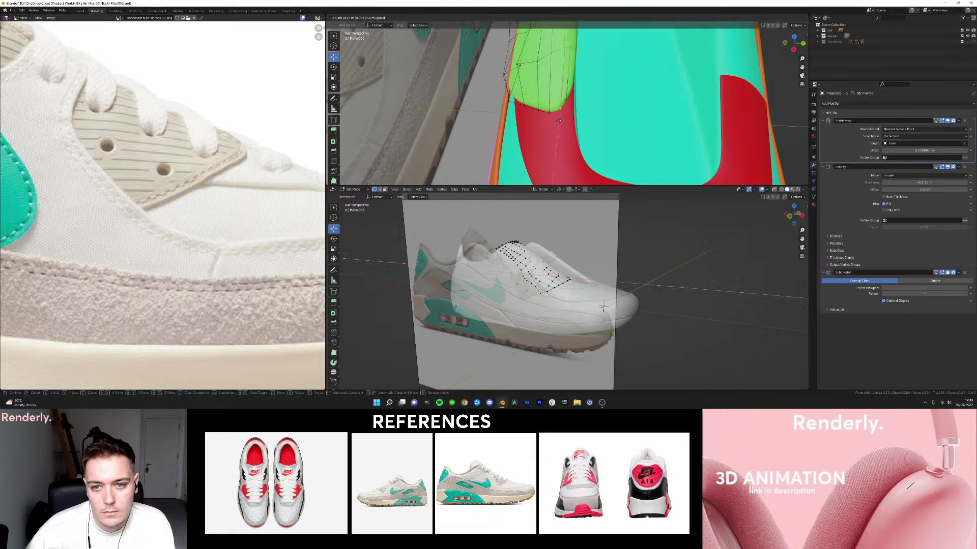
click(558, 118)
click(566, 99)
key(g)
key(x)
click(572, 101)
key(g)
key(y)
click(578, 105)
key(Tab)
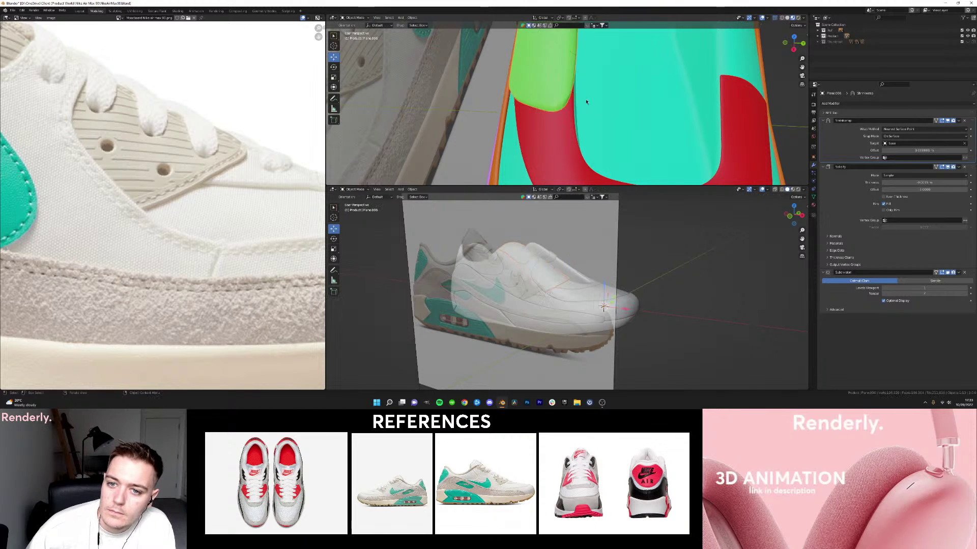
Try a different Solidify thickness on the orange overlay and undo the change.
click(586, 101)
scroll(594, 84, down, 4)
middle_drag(594, 85, 549, 131)
scroll(656, 111, up, 3)
click(546, 132)
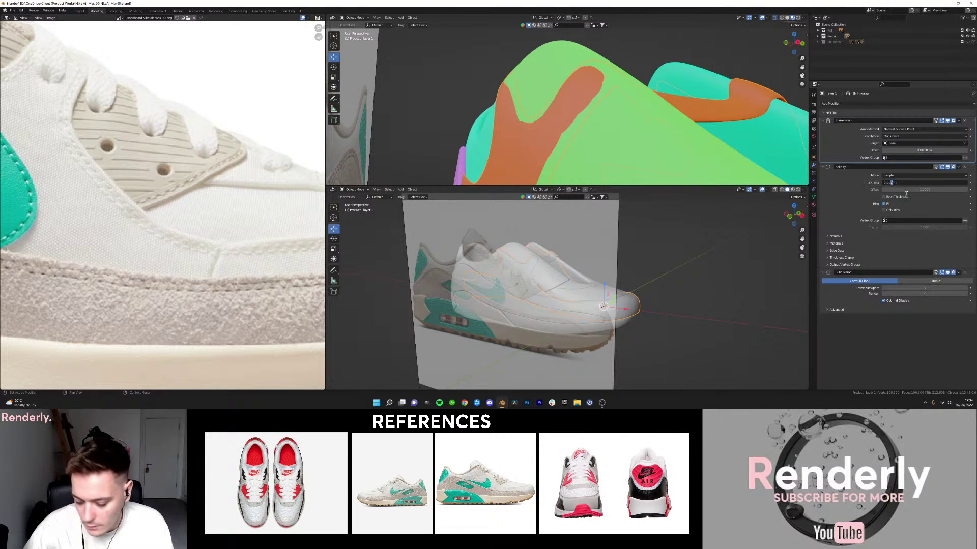
key(Return)
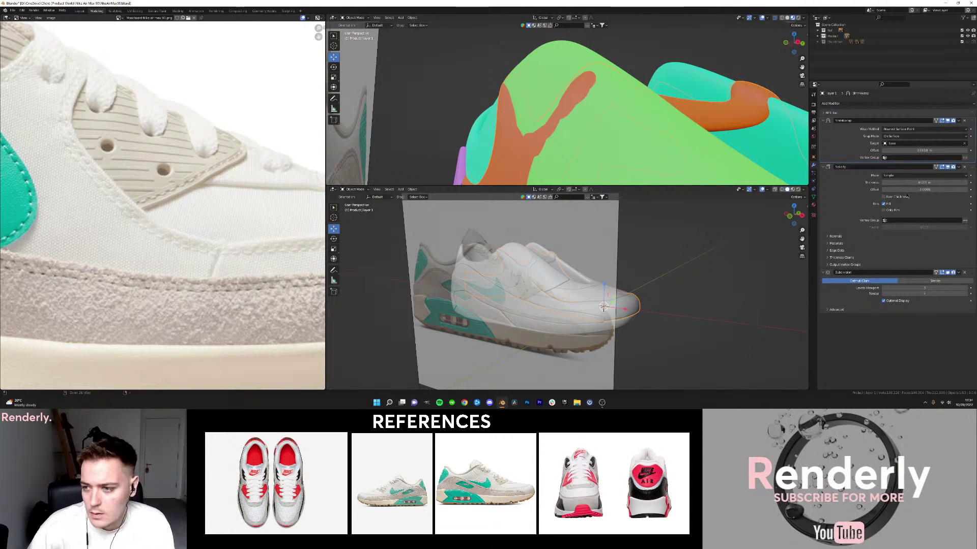
key(ctrl+z)
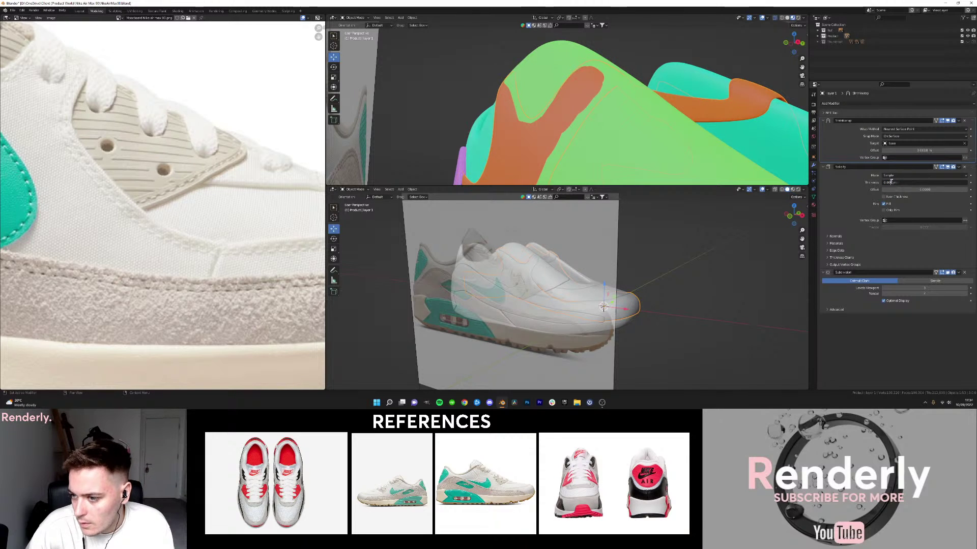
Try a 0.004 m Solidify thickness on the orange overlay, then adjust it freely against the green panel.
key(Delete)
text(4)
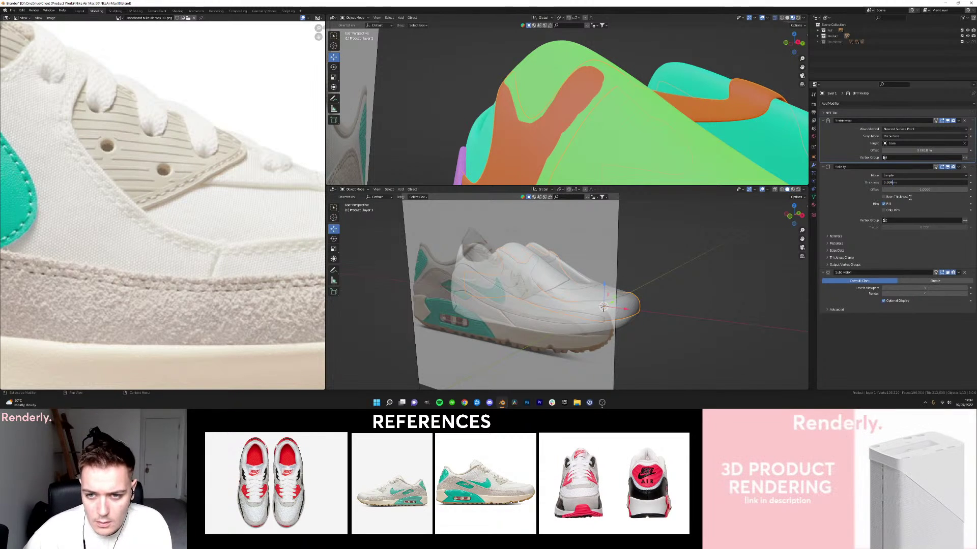
key(Return)
drag(923, 182, 922, 183)
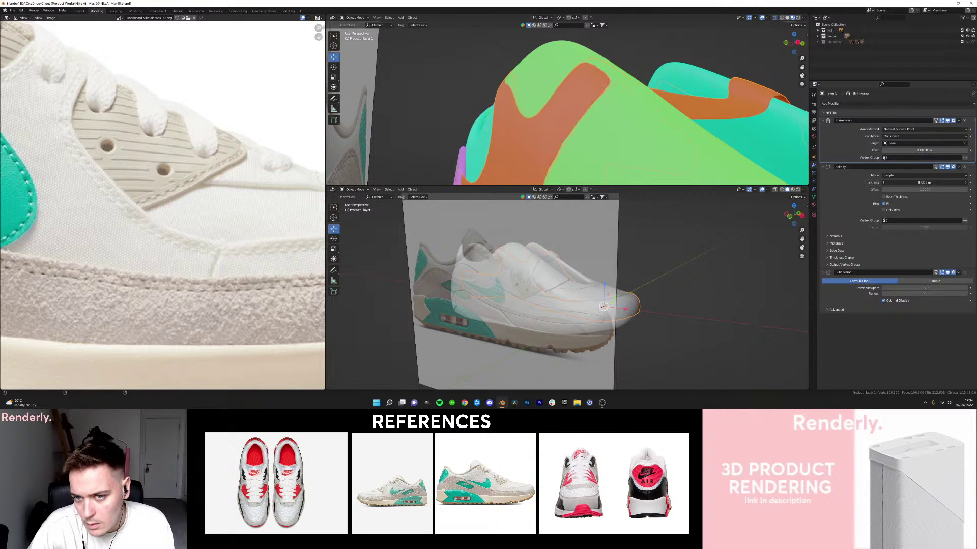
drag(923, 182, 903, 182)
scroll(707, 89, down, 1)
click(661, 58)
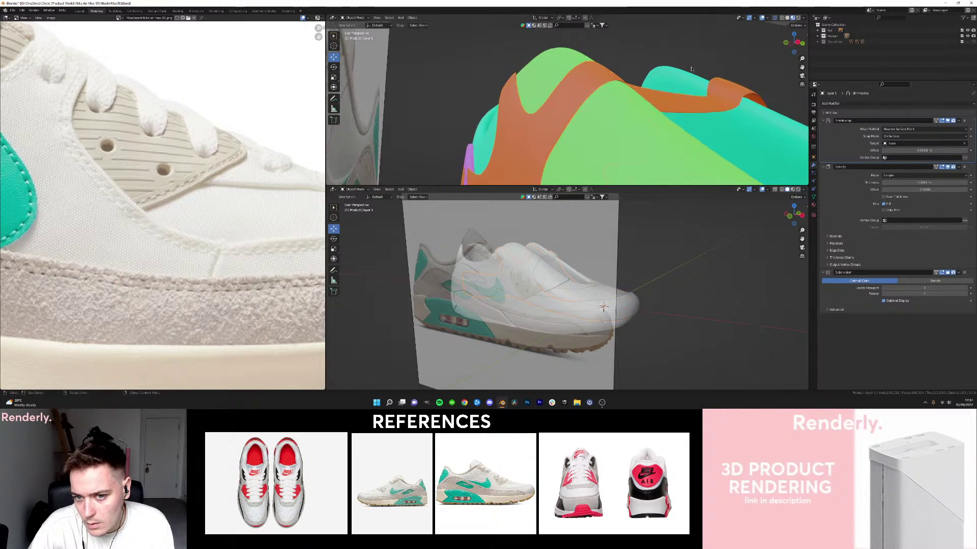
Tune the orange overlay's Shrinkwrap offset and Solidify thickness so its layer wraps over the green panel's edge.
scroll(654, 72, up, 1)
middle_drag(654, 71, 576, 87)
scroll(637, 72, up, 2)
click(582, 108)
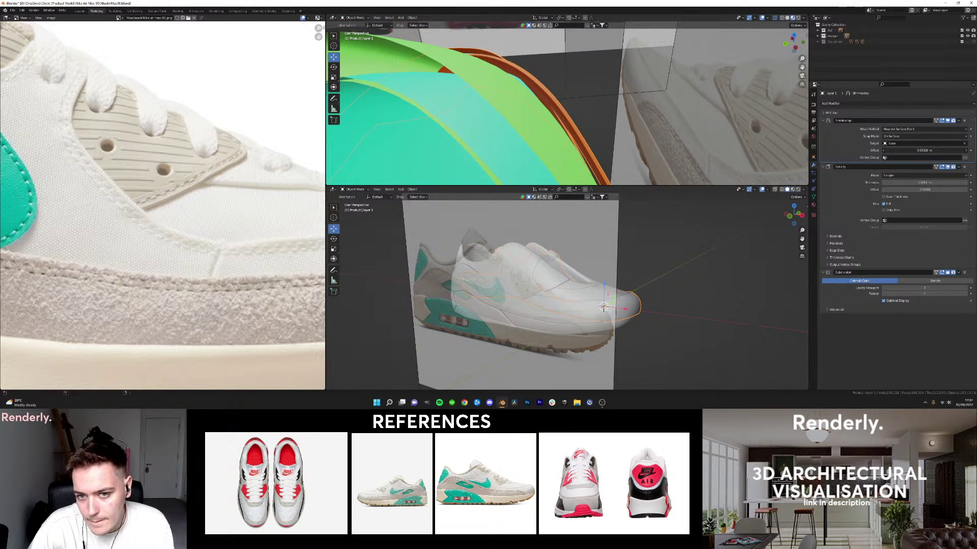
drag(924, 150, 909, 150)
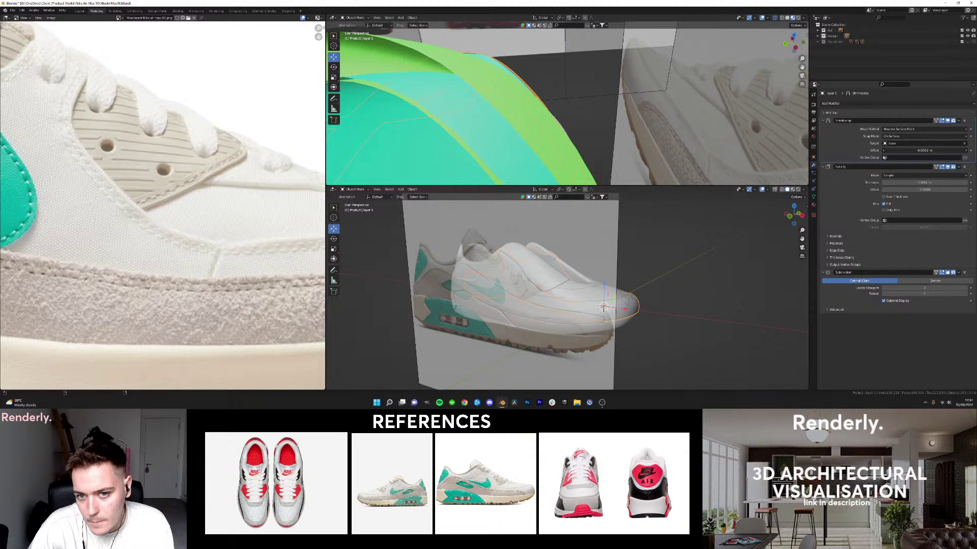
drag(924, 183, 913, 182)
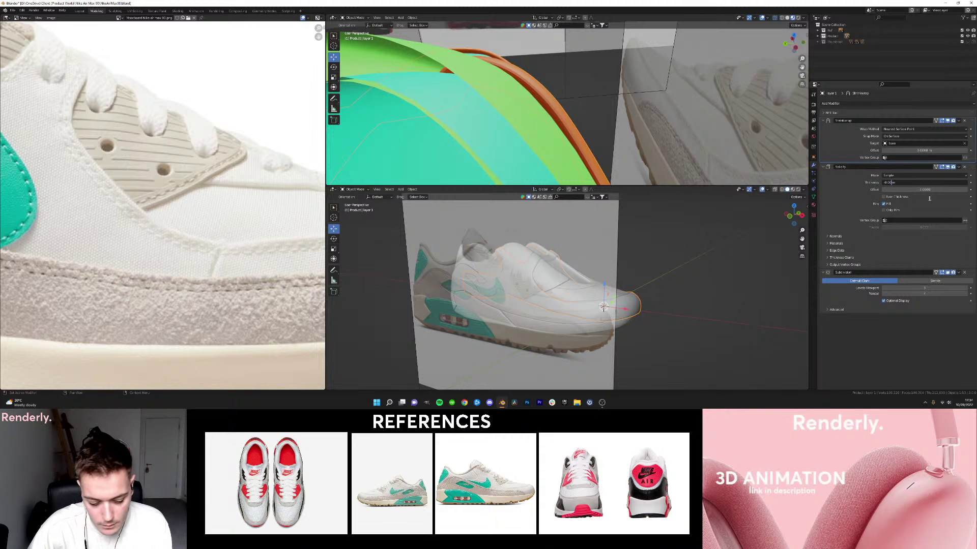
key(Return)
Inspect where the orange, green and red overlays meet, using wireframe and rendered shading.
click(583, 73)
middle_drag(583, 73, 468, 81)
scroll(631, 81, up, 1)
middle_drag(742, 71, 575, 98)
click(526, 103)
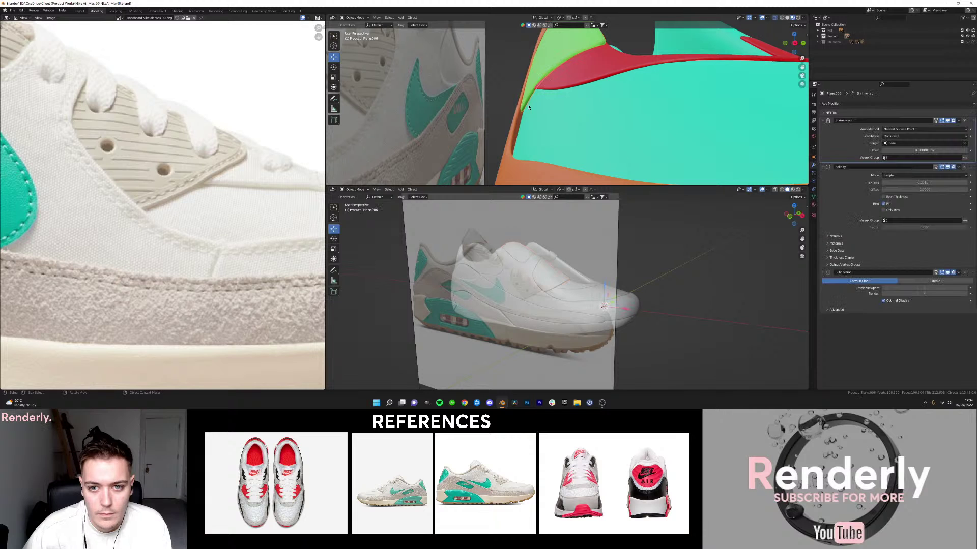
click(554, 123)
key(shift+z)
key(shift+z)
click(490, 83)
mouse_move(490, 82)
middle_down()
mouse_move(504, 122)
mouse_move(521, 115)
mouse_move(523, 101)
mouse_move(537, 138)
middle_up()
key(z)
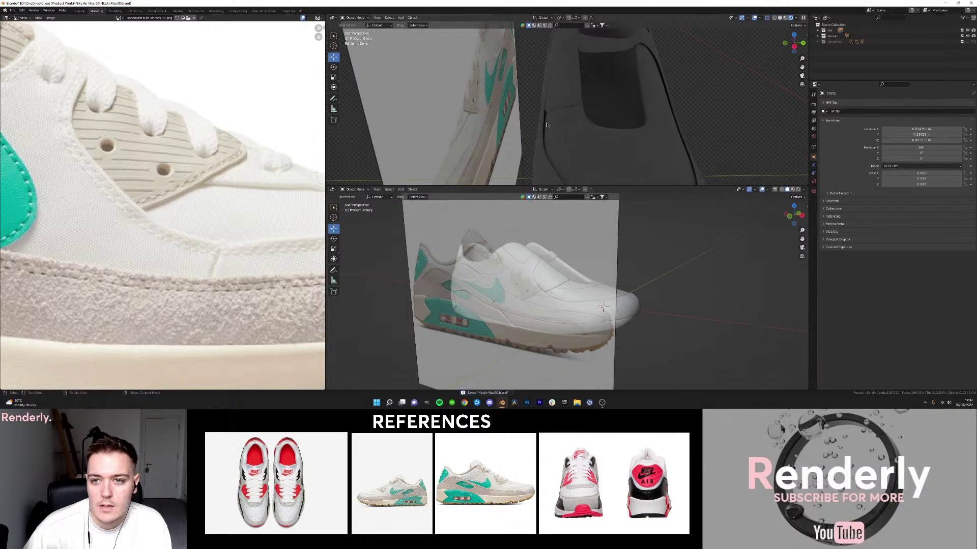
scroll(547, 124, up, 5)
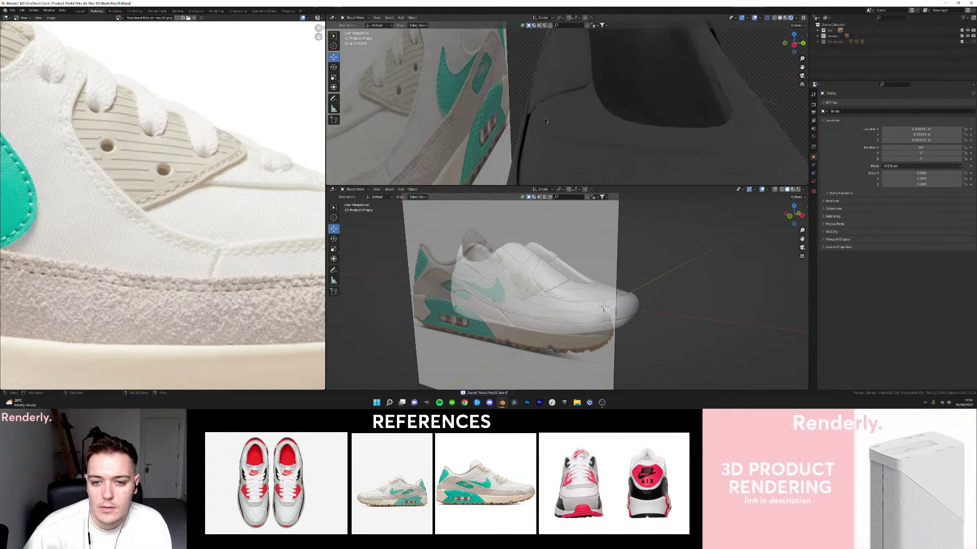
Try a different Solidify thickness on the orange overlay in rendered view, undo it and return to solid shading.
click(512, 119)
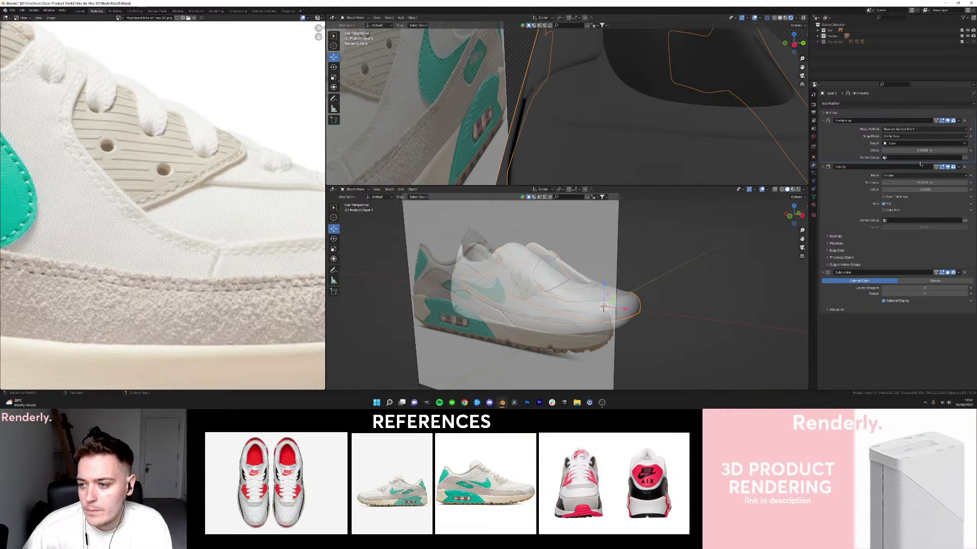
drag(912, 184, 926, 184)
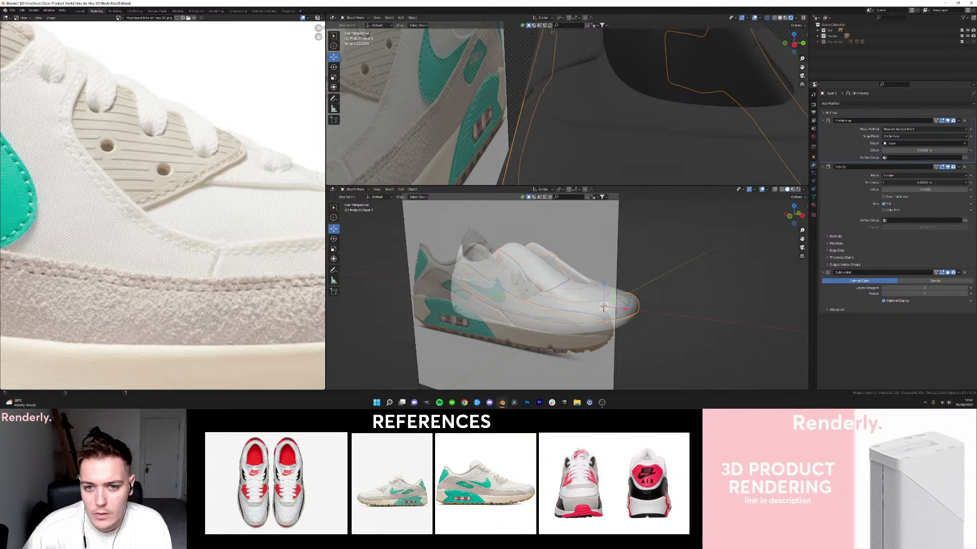
key(ctrl+z)
key(z)
click(581, 136)
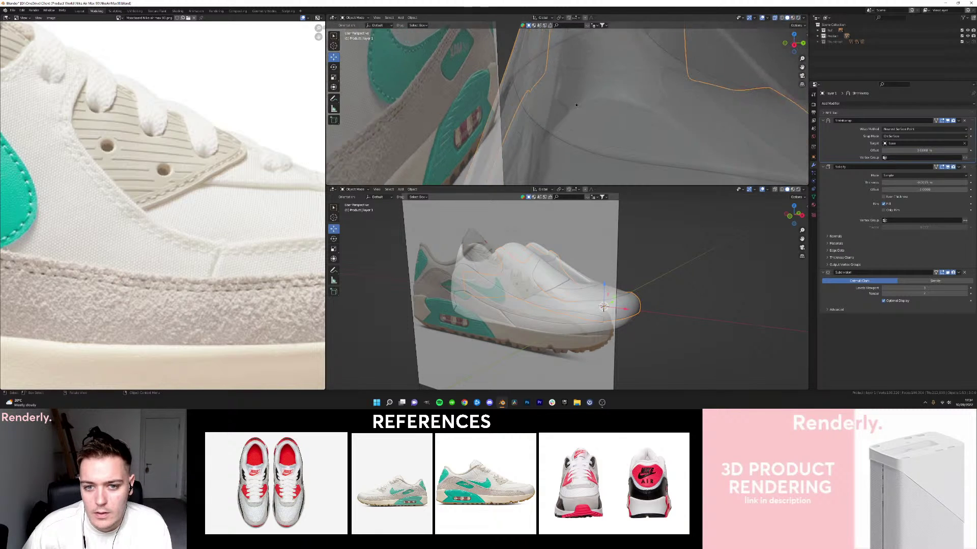
mouse_move(580, 136)
middle_down()
mouse_move(589, 125)
mouse_move(579, 112)
middle_up()
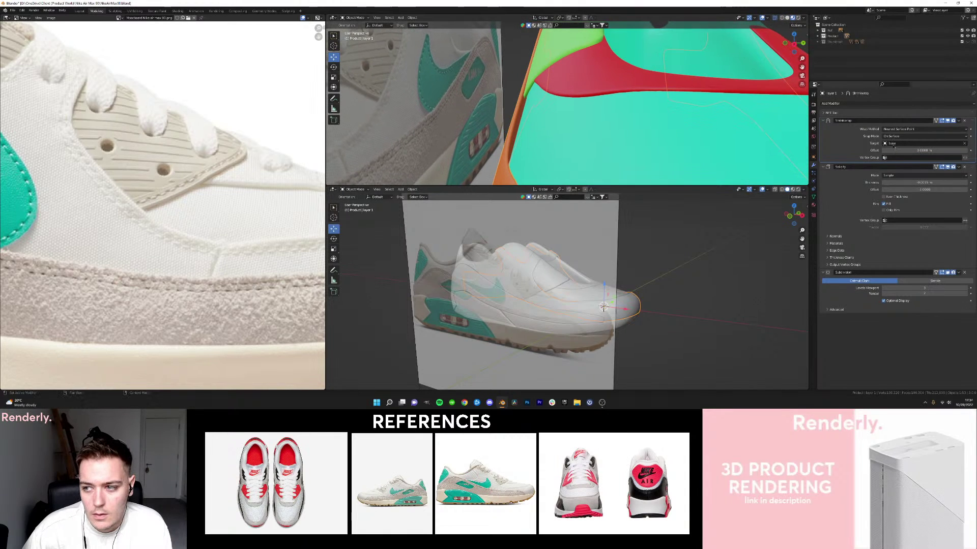
Adjust the orange overlay's Solidify thickness and check its seam with the neighbouring panels in rendered view.
drag(923, 183, 934, 182)
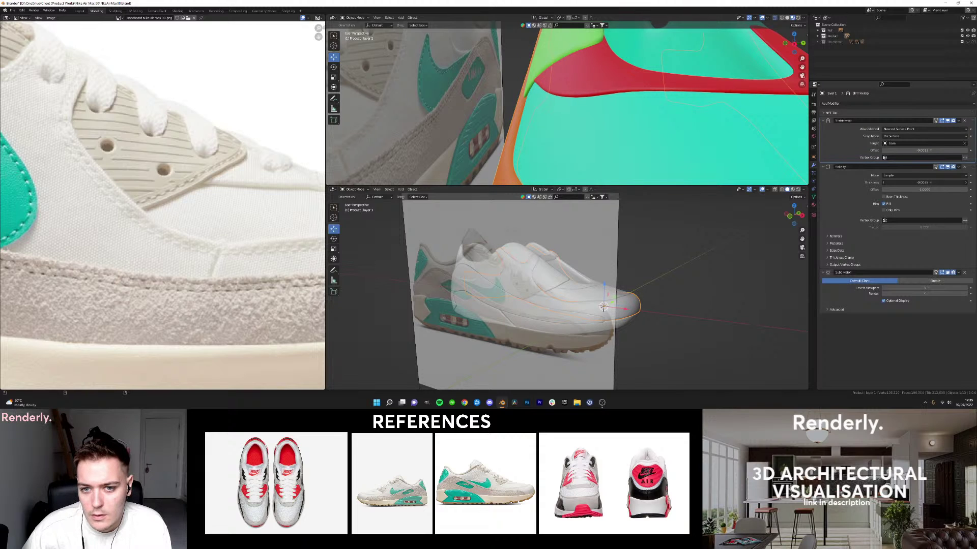
click(603, 88)
click(471, 94)
mouse_move(470, 94)
middle_down()
mouse_move(585, 94)
mouse_move(545, 92)
mouse_move(588, 109)
mouse_move(610, 74)
middle_up()
key(z)
key(z)
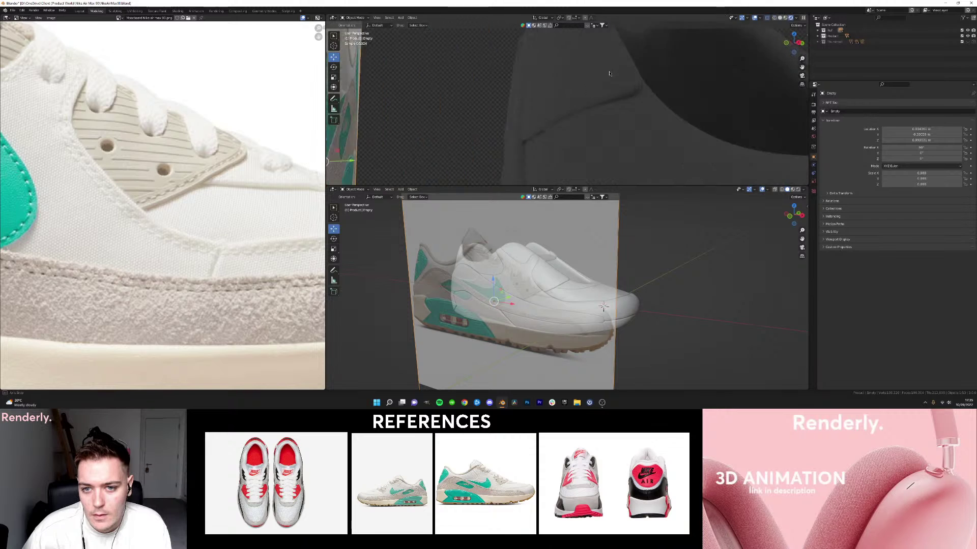
key(z)
Select the green side panel and adjust its Shrinkwrap offset relative to the red overlay.
click(588, 110)
scroll(574, 96, down, 4)
mouse_move(582, 111)
middle_down()
mouse_move(573, 95)
mouse_move(550, 114)
mouse_move(496, 112)
mouse_move(544, 121)
mouse_move(530, 118)
middle_up()
click(551, 124)
middle_drag(592, 139, 742, 119)
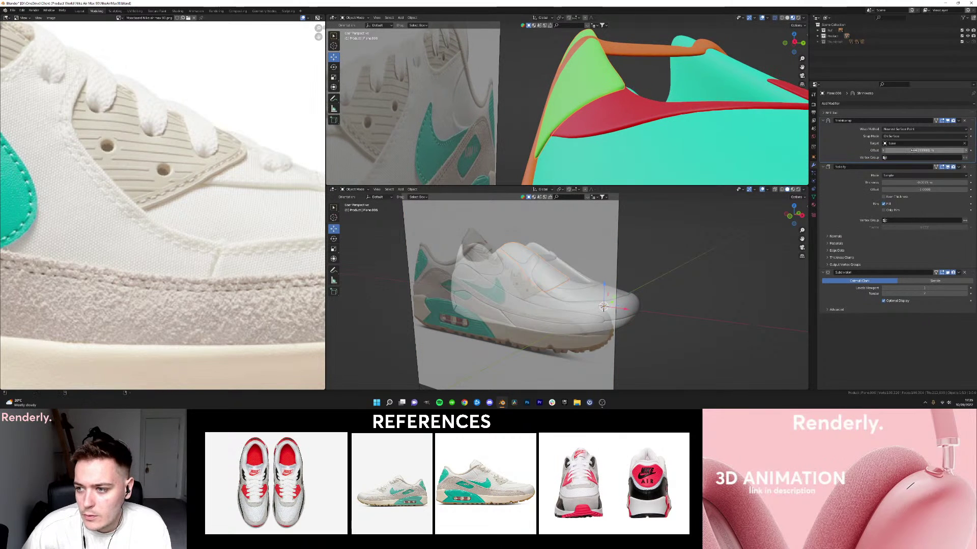
drag(915, 151, 921, 150)
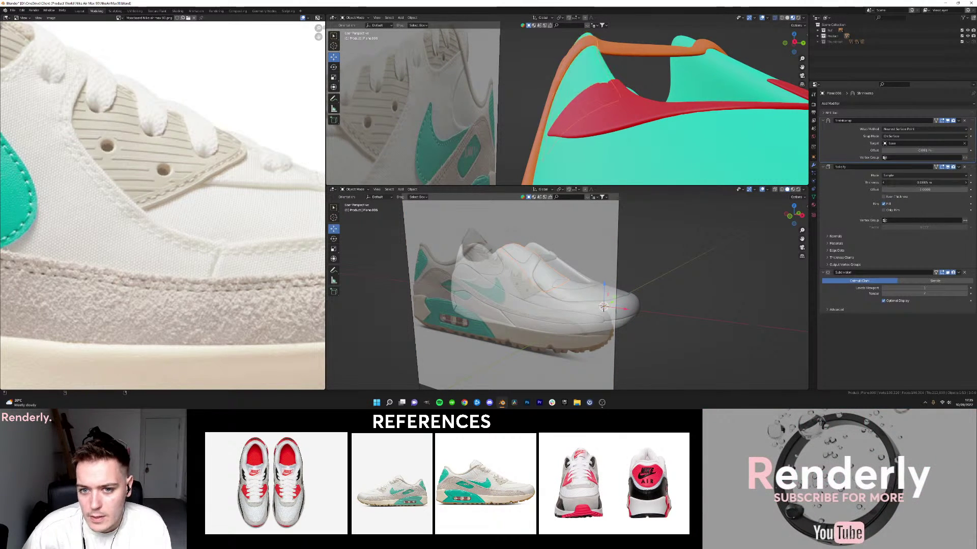
Try a different Shrinkwrap offset on the red overlay and undo it.
middle_drag(623, 110, 591, 123)
click(598, 64)
click(590, 123)
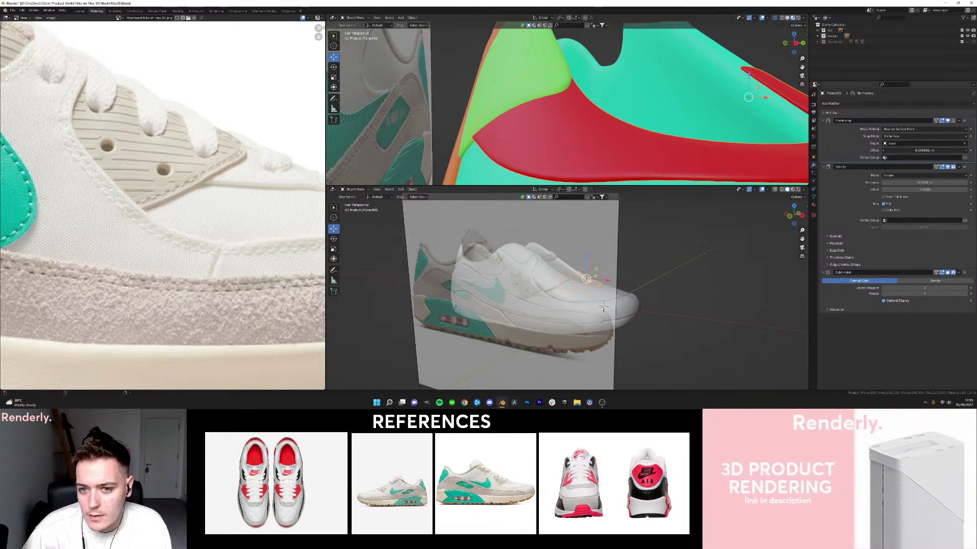
drag(925, 150, 936, 150)
key(ctrl+z)
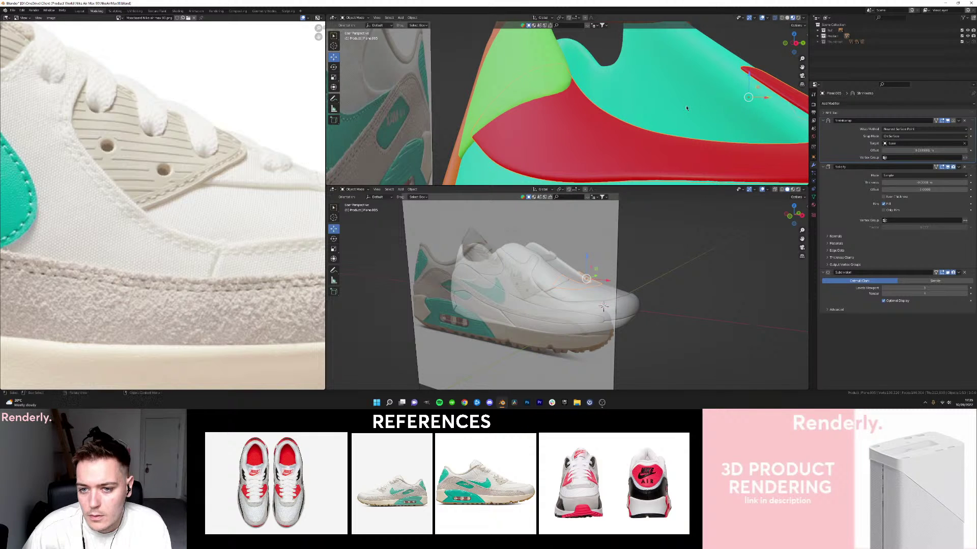
Examine the red and green panel edges, try another Solidify thickness on the green side panel and undo it.
middle_drag(686, 108, 593, 80)
click(623, 75)
click(617, 76)
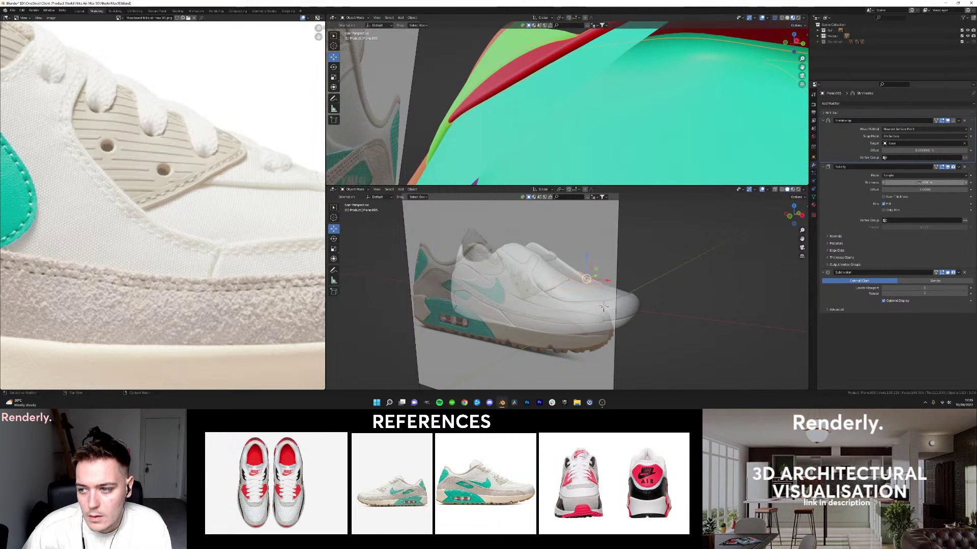
middle_drag(630, 88, 683, 83)
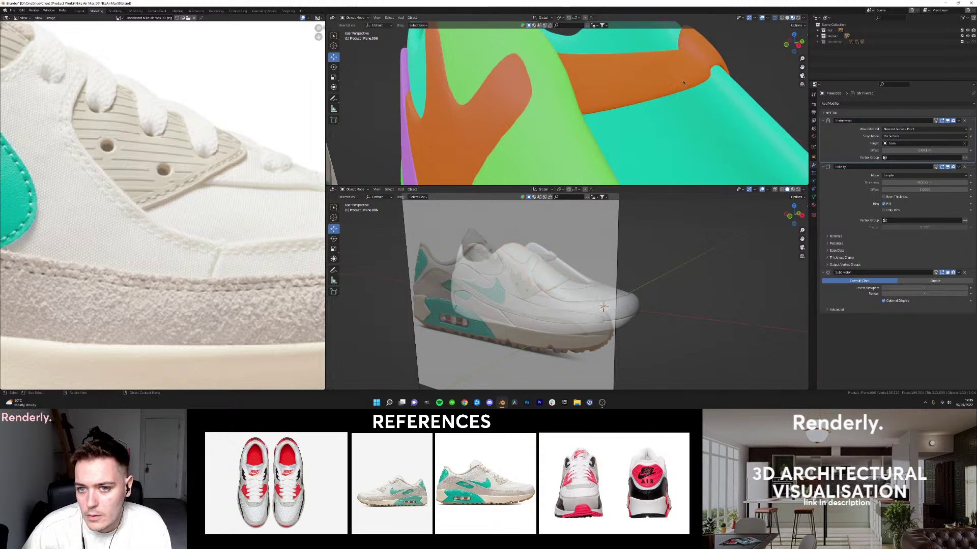
drag(911, 181, 890, 181)
key(ctrl+z)
Move the orange overlay's mesh point beside the green panel's upper edge in Edit Mode.
middle_drag(676, 125, 580, 105)
key(Tab)
click(566, 90)
drag(567, 64, 572, 74)
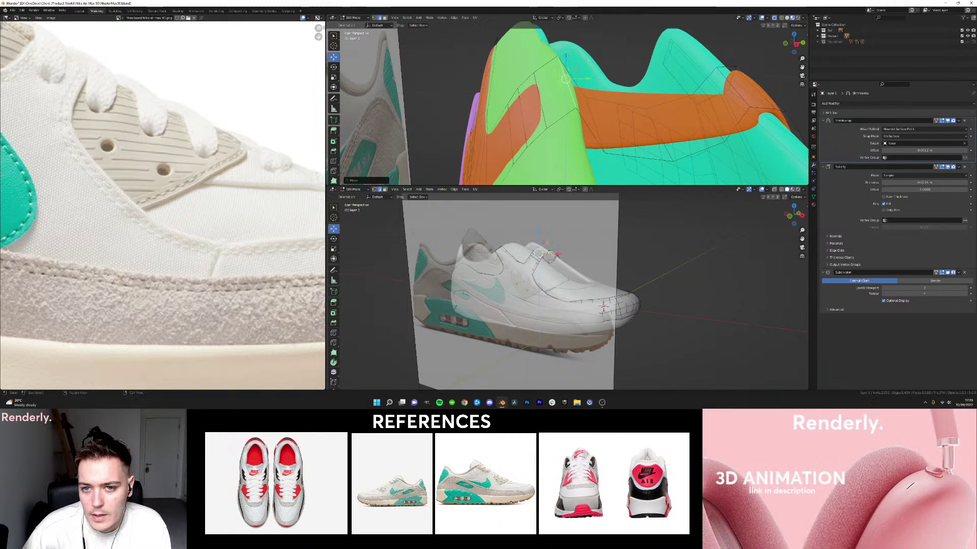
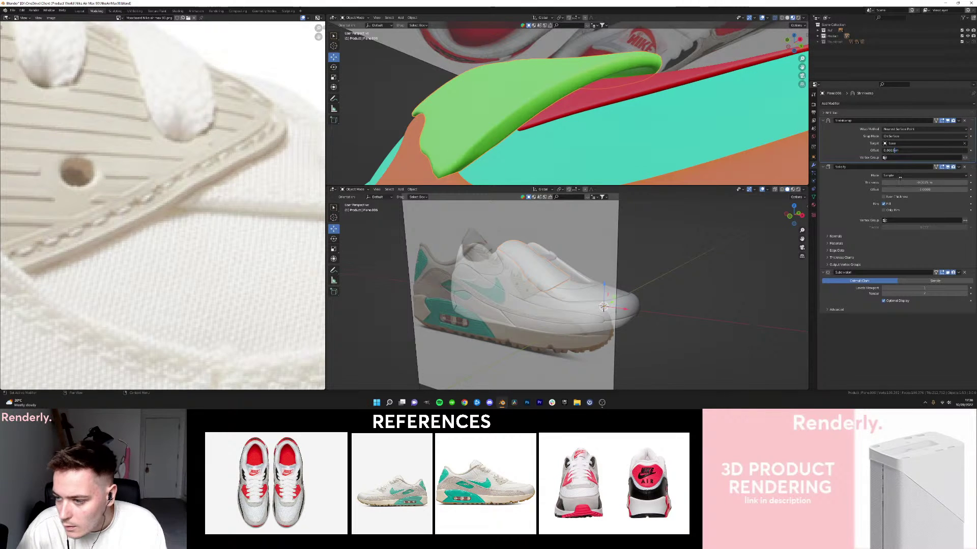
Enter a new Shrinkwrap offset and Solidify thickness for the green side panel to refine its height over the orange overlay.
text(5)
key(Return)
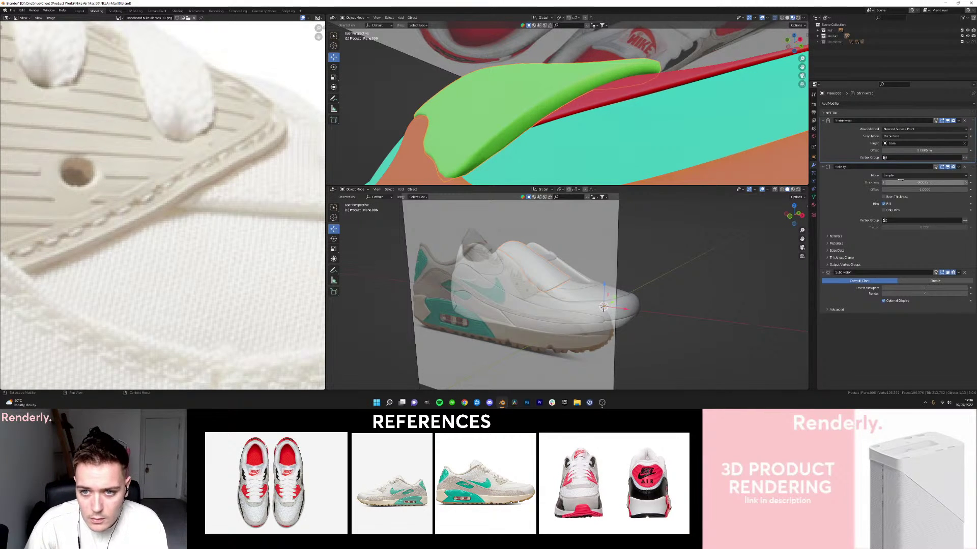
double_click(891, 182)
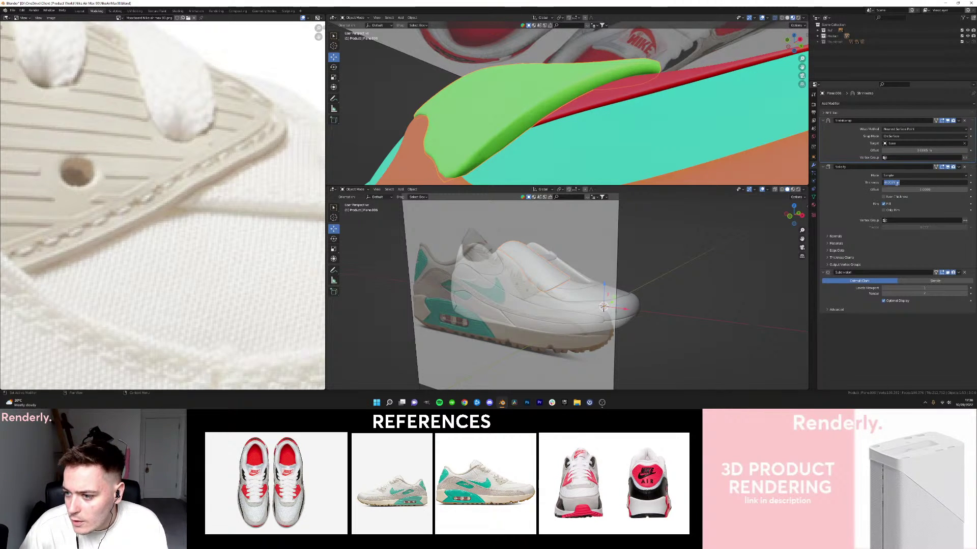
key(Return)
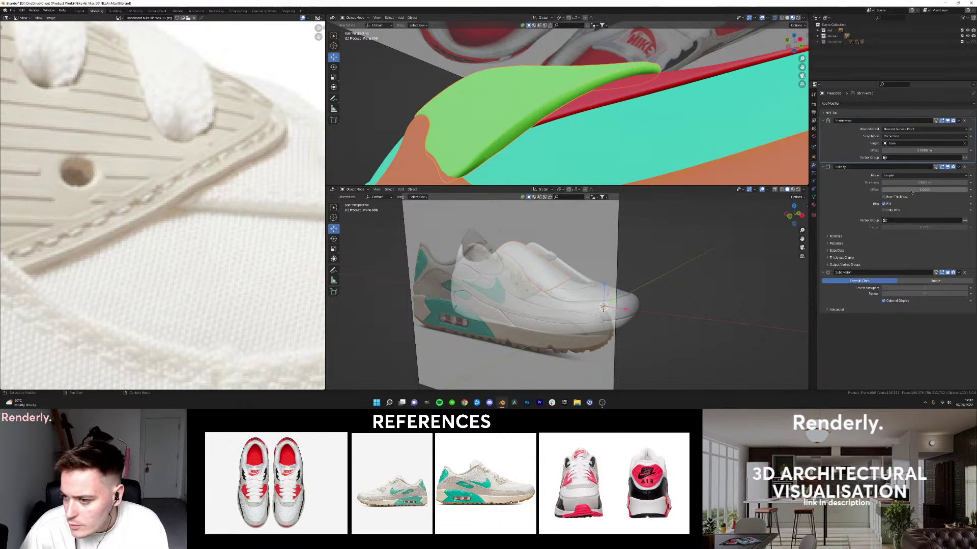
double_click(916, 183)
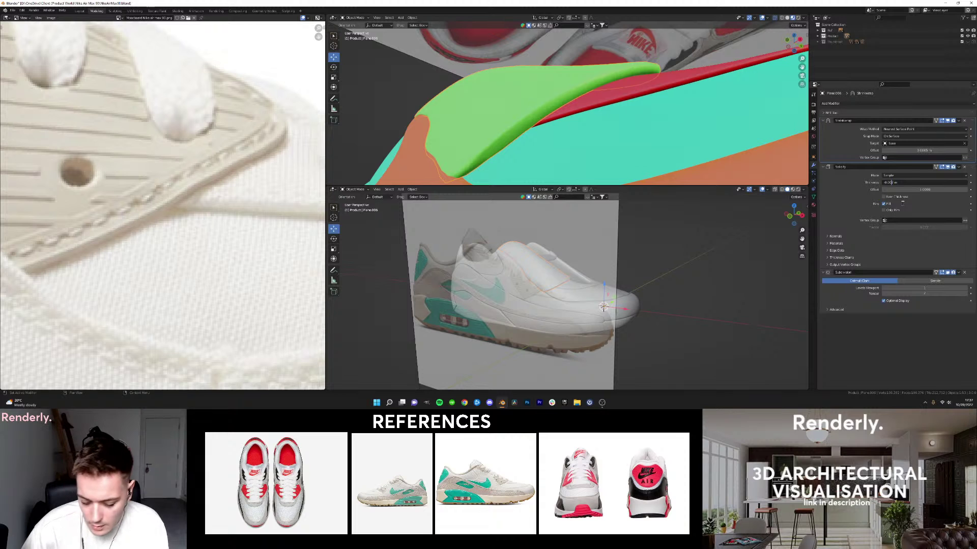
key(Return)
Fine-tune the orange overlay's Shrinkwrap offset and check its edge beside the green panel in rendered view.
click(639, 125)
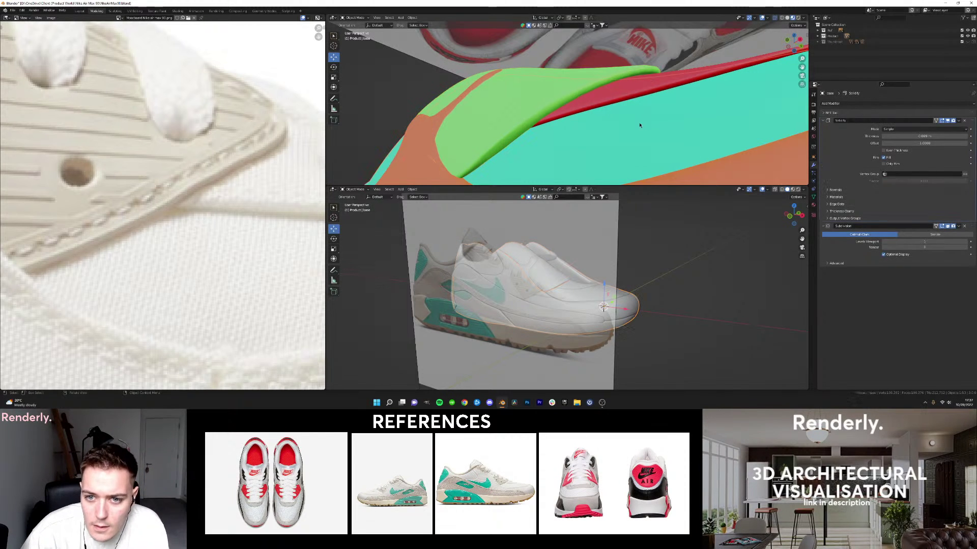
middle_drag(639, 125, 589, 109)
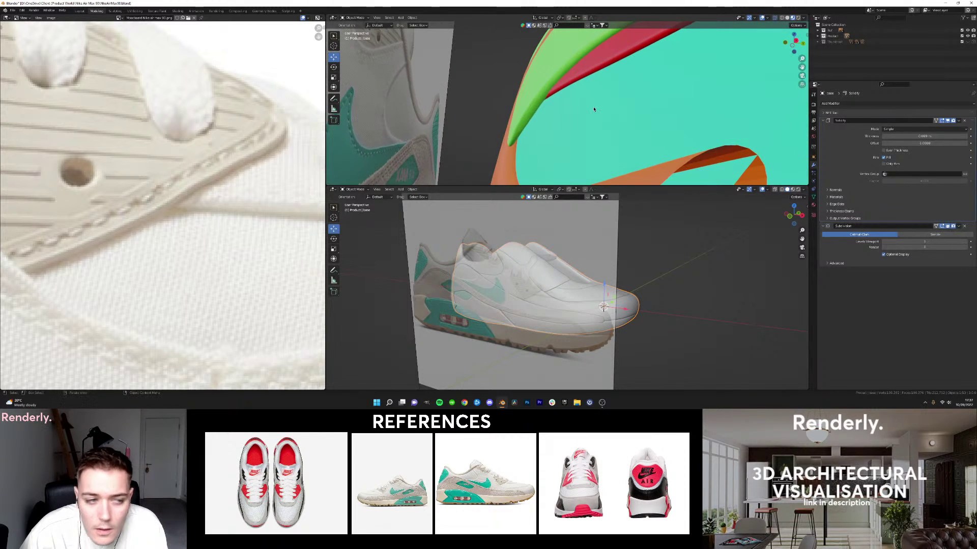
scroll(250, 135, down, 4)
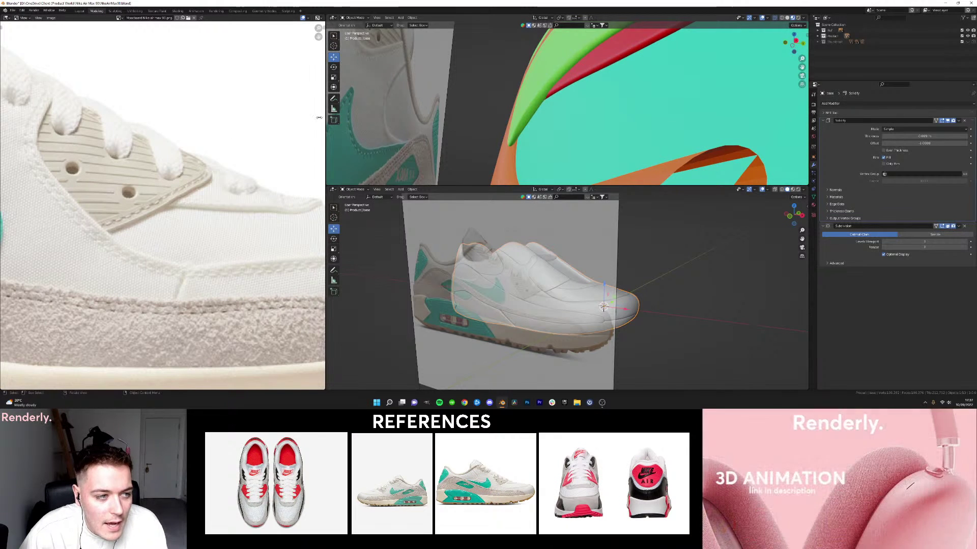
middle_drag(448, 134, 590, 111)
click(529, 161)
mouse_move(924, 151)
shift+mouse_down()
mouse_move(936, 151)
mouse_move(919, 150)
shift+mouse_up()
middle_drag(656, 118, 530, 98)
click(519, 100)
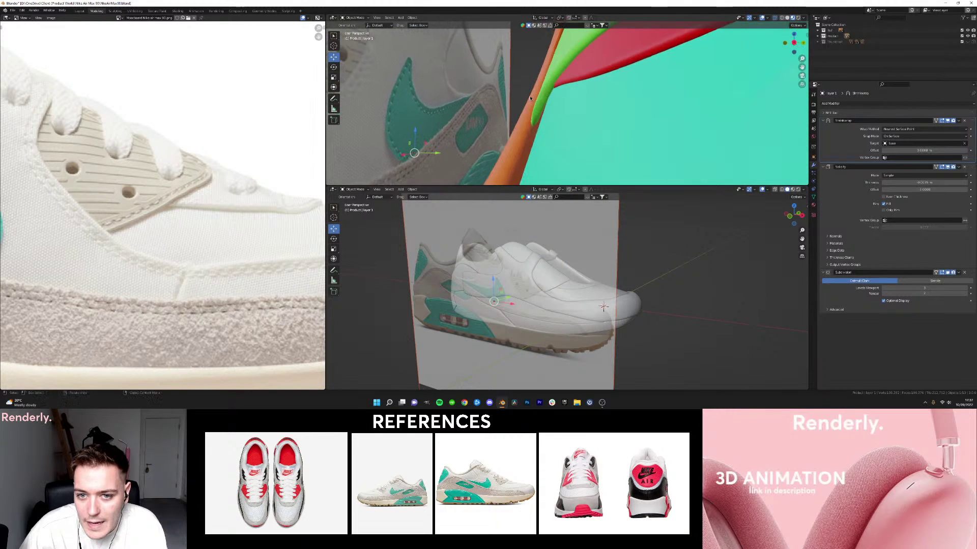
key(z)
key(z)
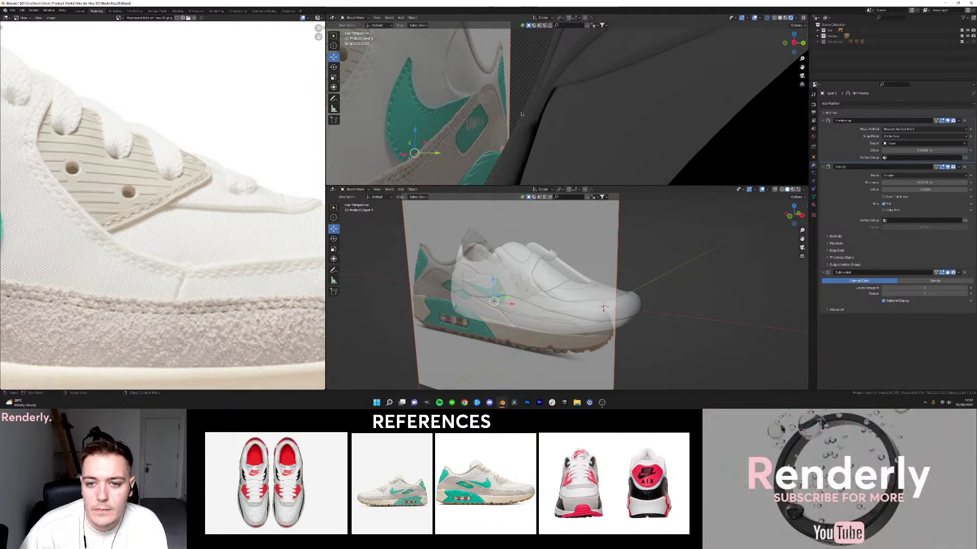
Examine the overlay edges in rendered view and compare them with the swoosh and stitched side panels in the reference photo.
click(531, 119)
middle_drag(531, 119, 526, 121)
click(524, 125)
right_click(513, 133)
click(511, 132)
click(505, 122)
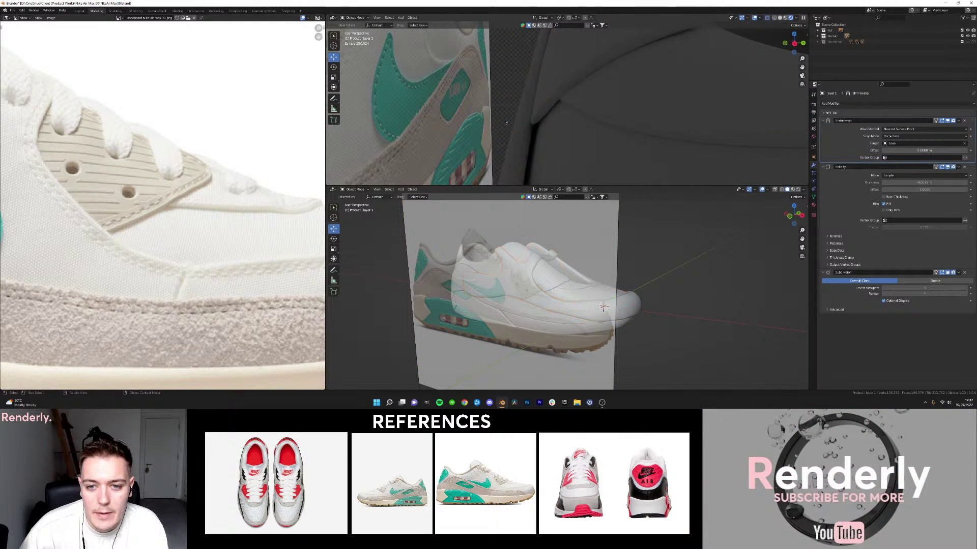
scroll(86, 170, down, 7)
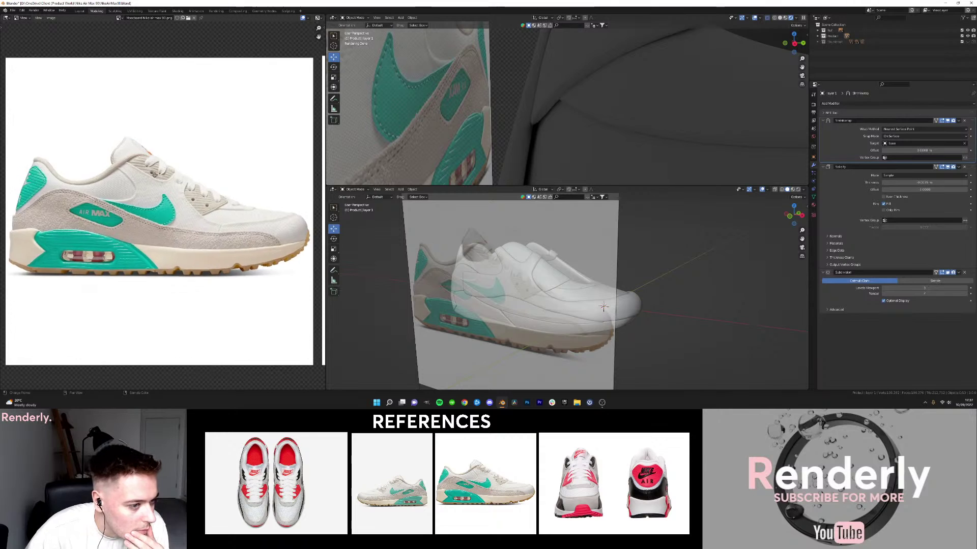
scroll(170, 190, up, 8)
scroll(170, 190, up, 2)
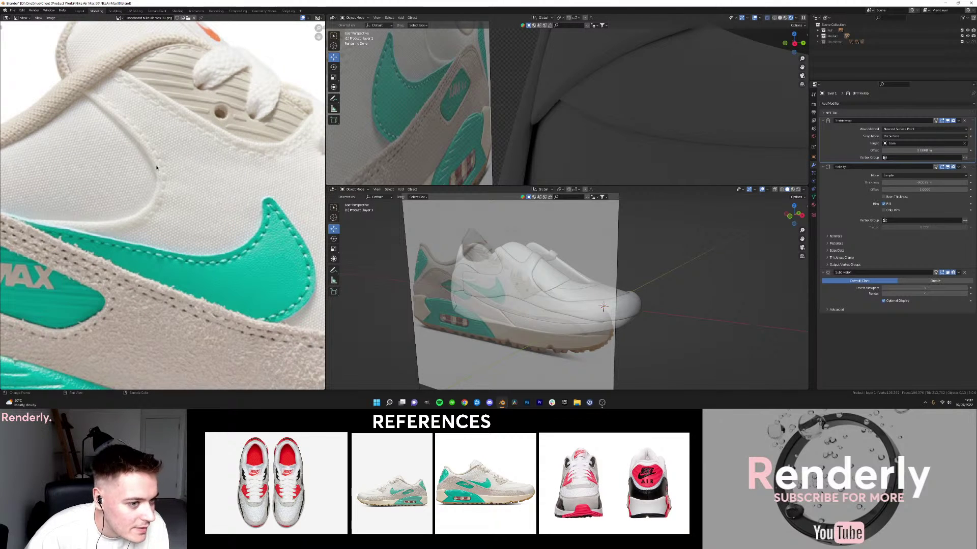
Enter a new Shrinkwrap offset for the orange overlay and check how it sits around the collar and tongue.
click(515, 140)
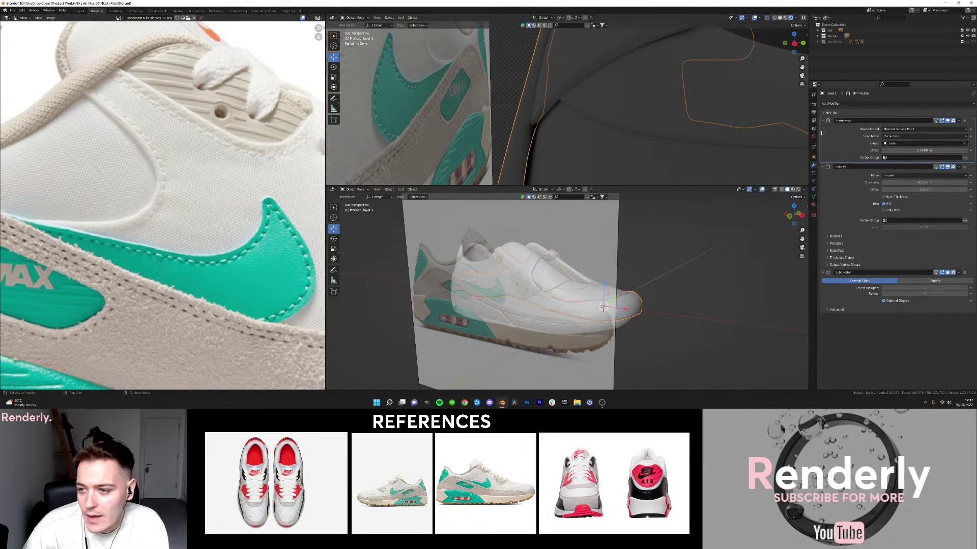
click(896, 150)
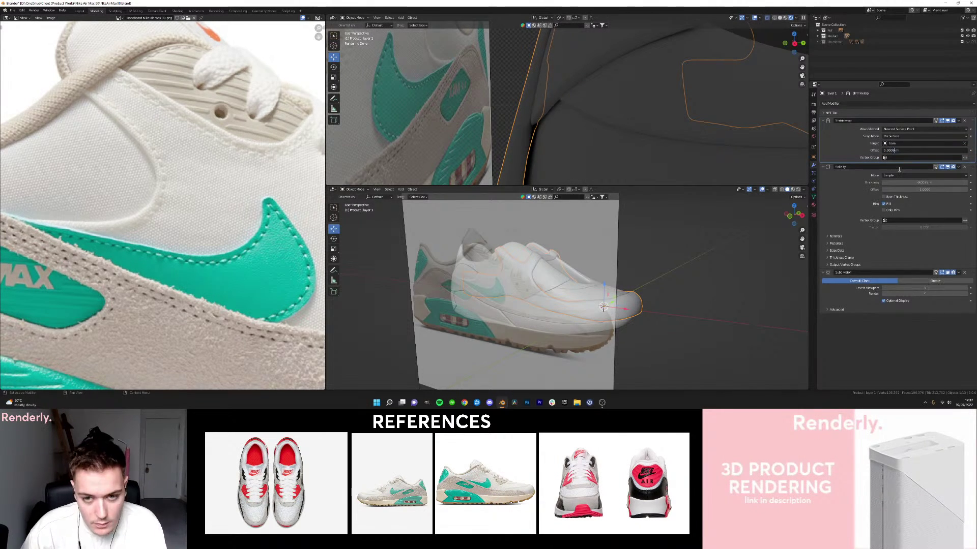
key(Return)
click(519, 108)
mouse_move(519, 109)
middle_down()
mouse_move(543, 127)
mouse_move(524, 114)
middle_up()
scroll(543, 126, down, 3)
click(523, 114)
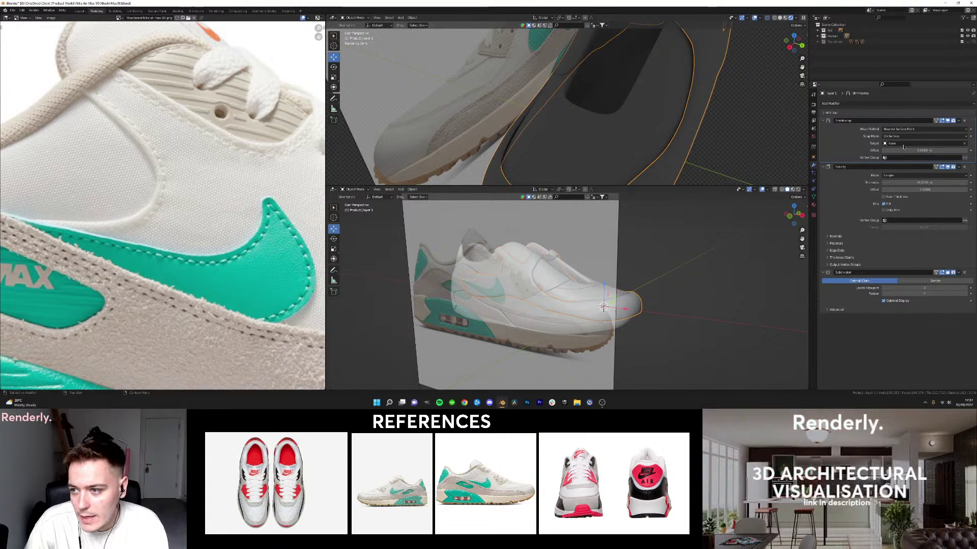
key(Return)
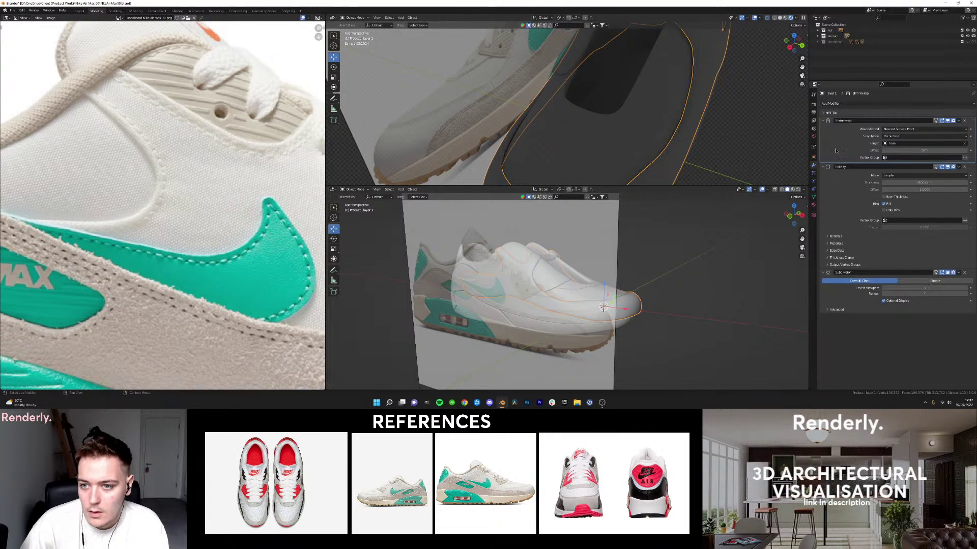
click(740, 117)
middle_drag(575, 122, 588, 105)
click(588, 104)
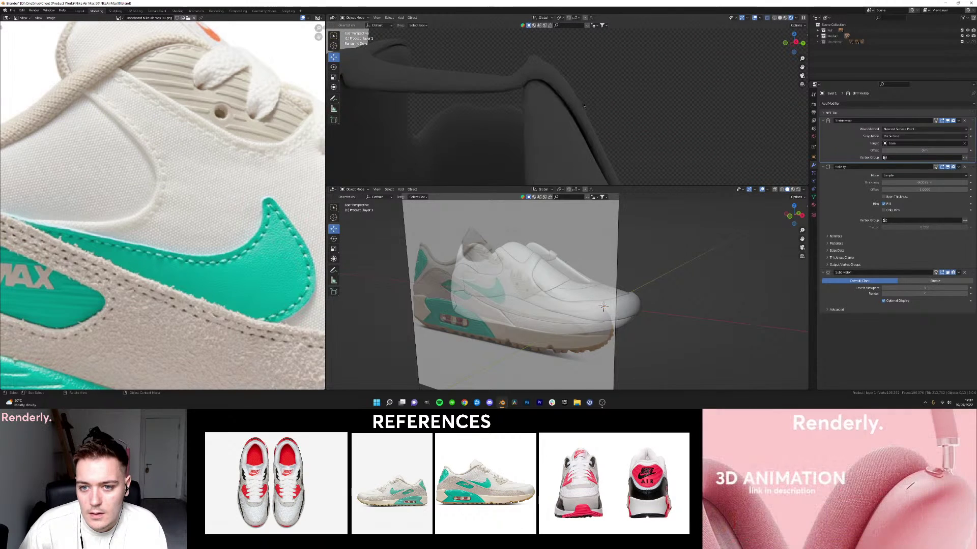
Try a Shrinkwrap offset of .5 on the orange overlay, undo it, and adjust the offset in small increments.
click(913, 150)
text(.)
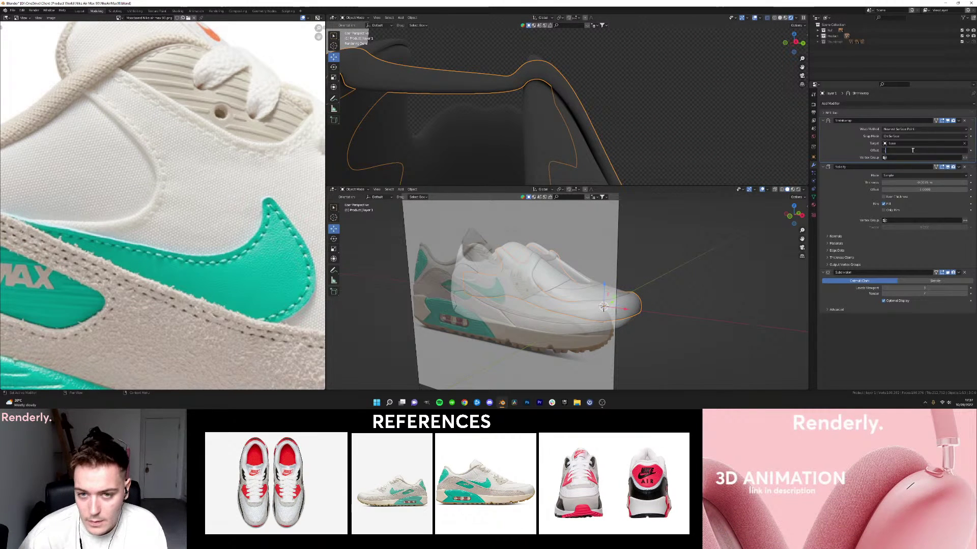
text(5)
key(Return)
key(ctrl+z)
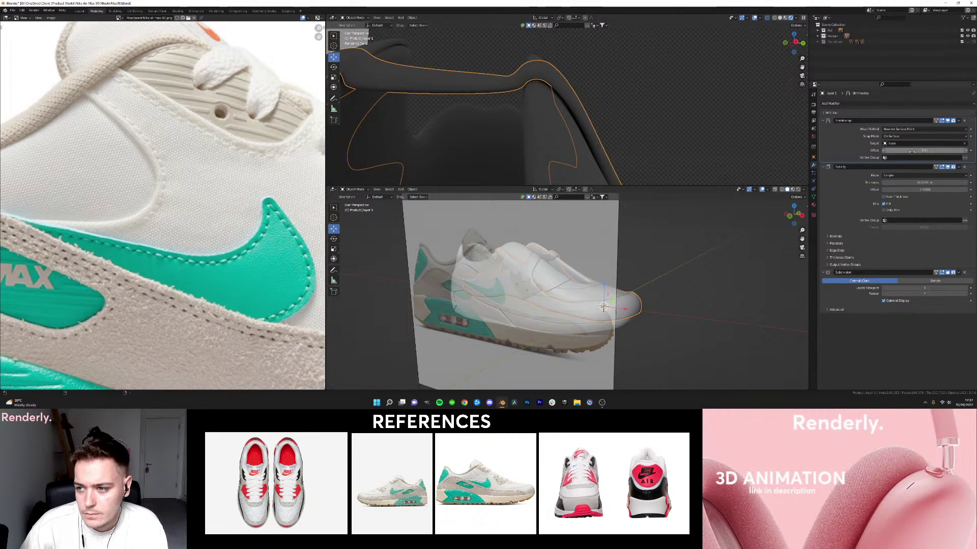
drag(924, 151, 931, 150)
key(ctrl+z)
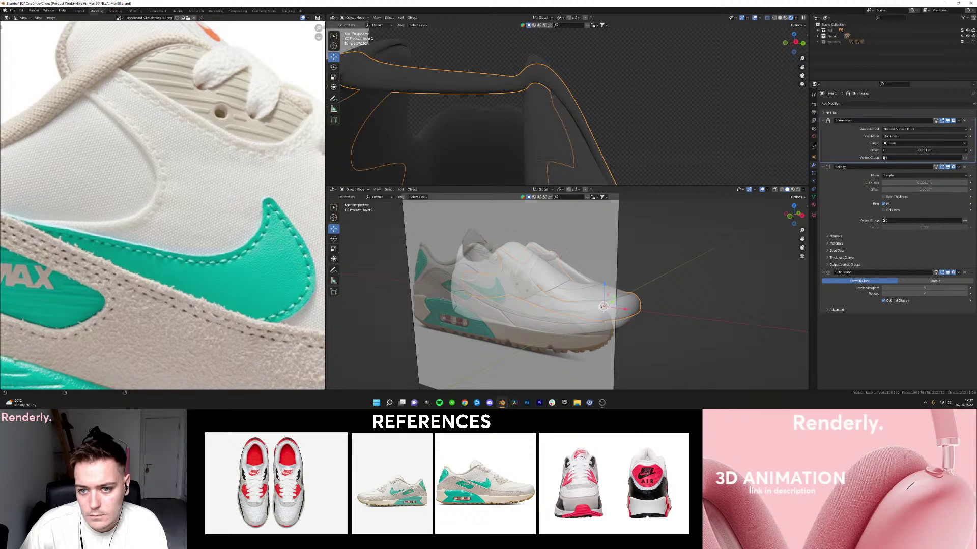
Inspect the overlay's height around the shoe opening, then compare it with the green panel in the coloured solid view.
click(708, 114)
scroll(616, 137, down, 3)
mouse_move(613, 137)
middle_down()
mouse_move(543, 142)
mouse_move(584, 118)
mouse_move(540, 112)
mouse_move(577, 102)
mouse_move(560, 108)
middle_up()
scroll(542, 142, down, 3)
scroll(583, 117, up, 3)
scroll(560, 109, down, 3)
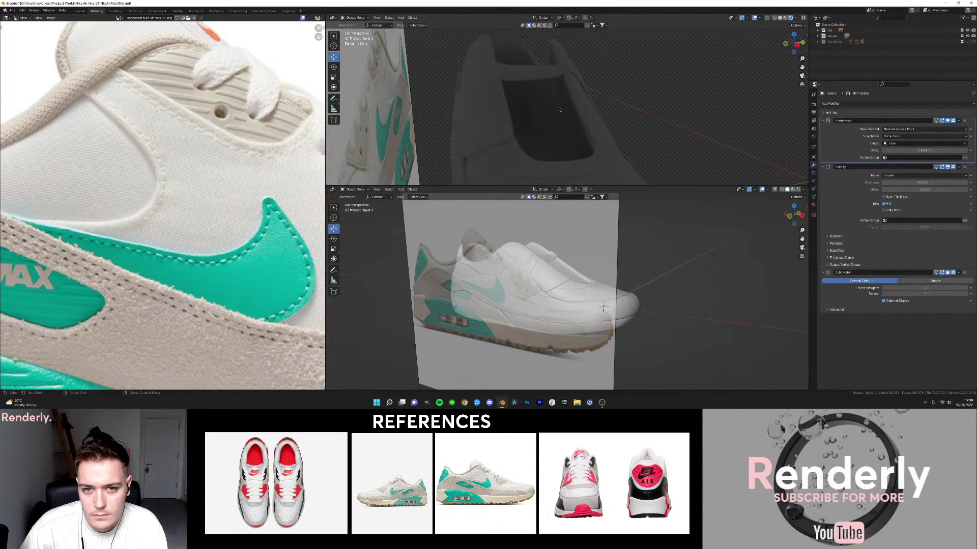
key(z)
click(606, 103)
key(z)
click(594, 140)
middle_drag(594, 139, 571, 103)
click(562, 118)
scroll(571, 103, up, 2)
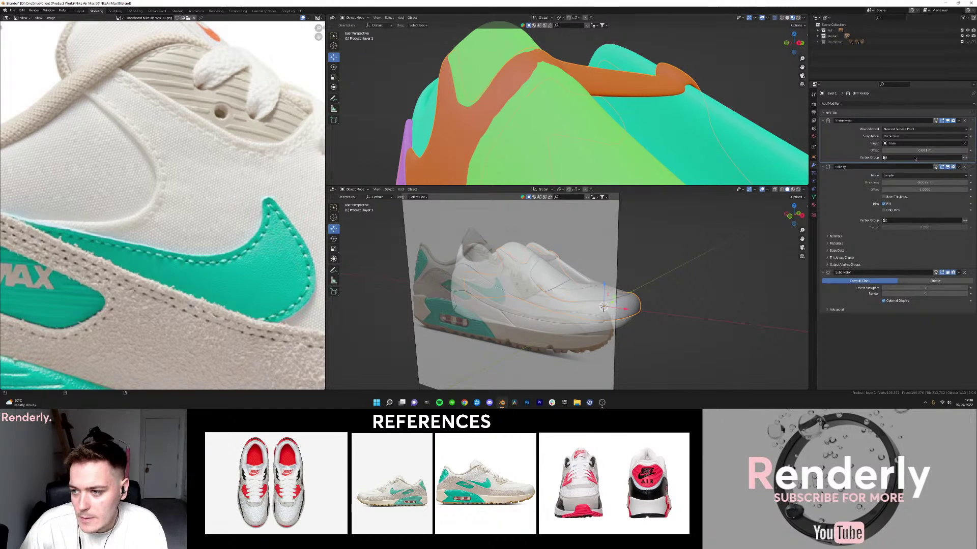
Readjust the orange overlay's Shrinkwrap offset and enter a new Solidify thickness so it covers the green panel's edge.
drag(908, 150, 907, 150)
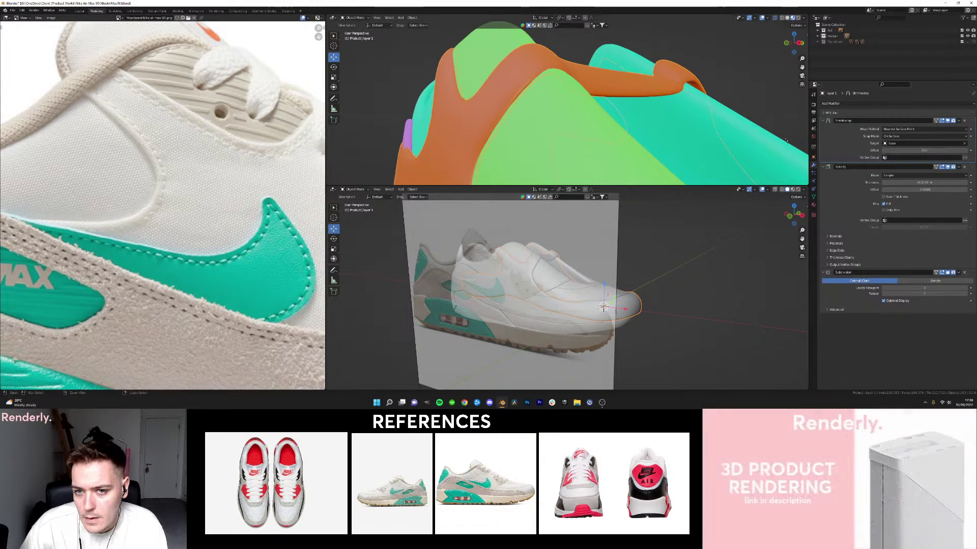
drag(906, 184, 905, 184)
drag(906, 184, 911, 182)
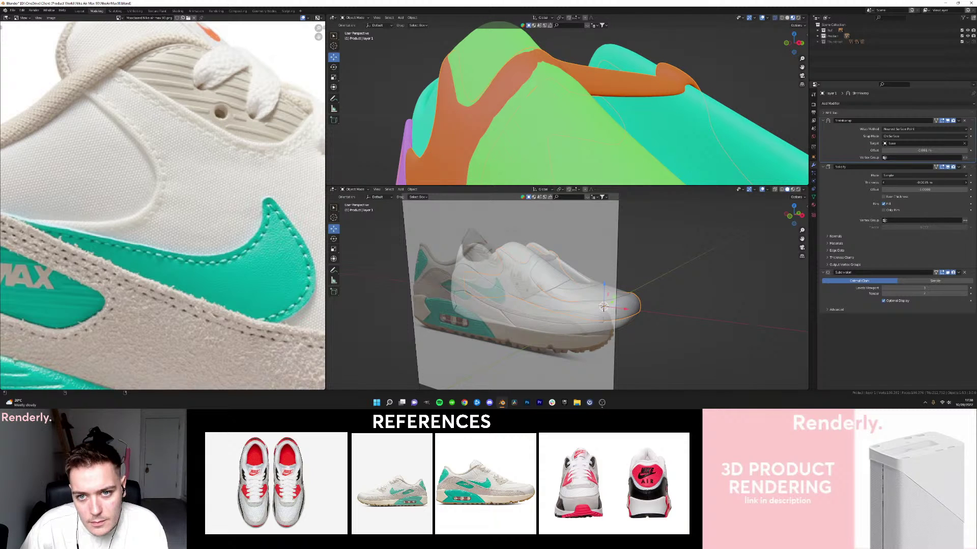
drag(926, 183, 923, 183)
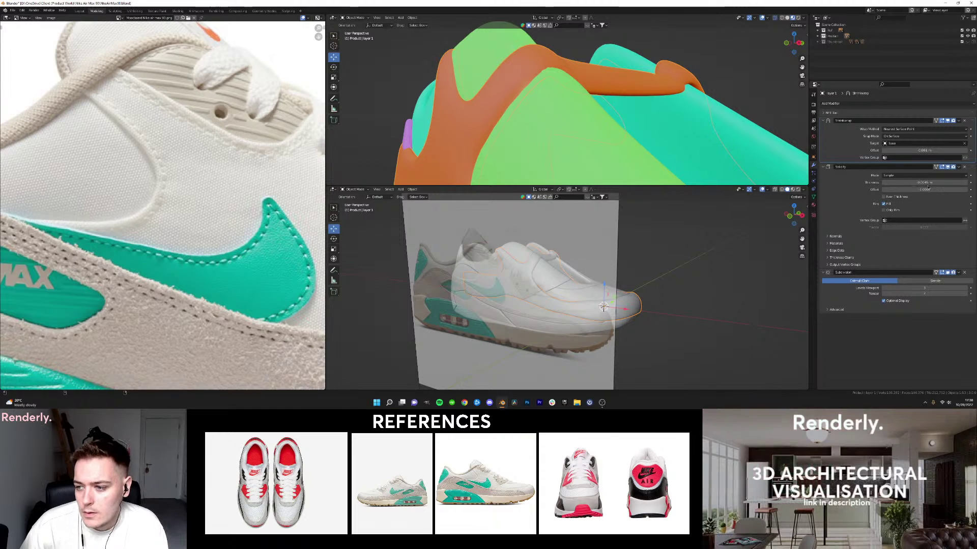
drag(923, 183, 923, 184)
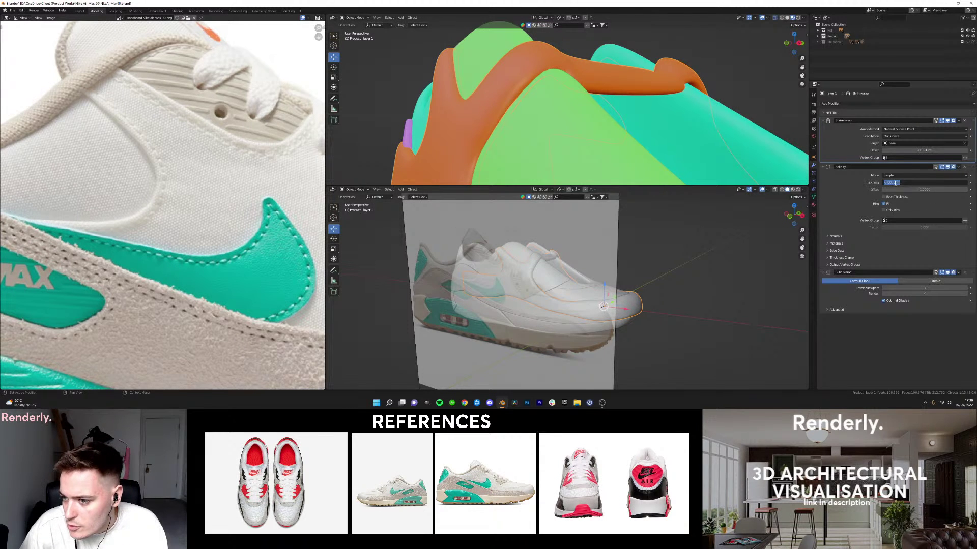
key(BackSpace)
key(BackSpace)
text(4)
key(Return)
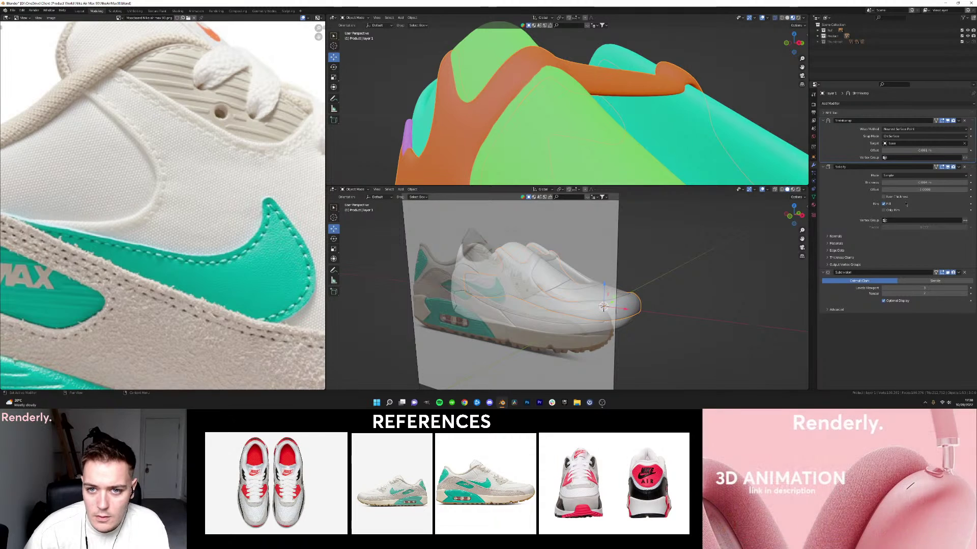
Add an edge loop across the orange strap over the tongue, slid close to the green panel's edge.
middle_drag(563, 69, 583, 101)
key(Tab)
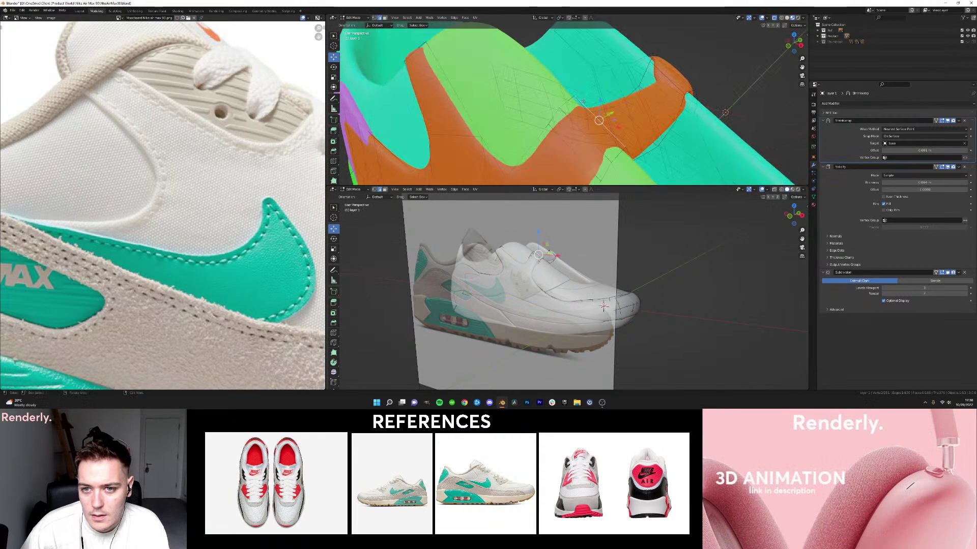
click(612, 135)
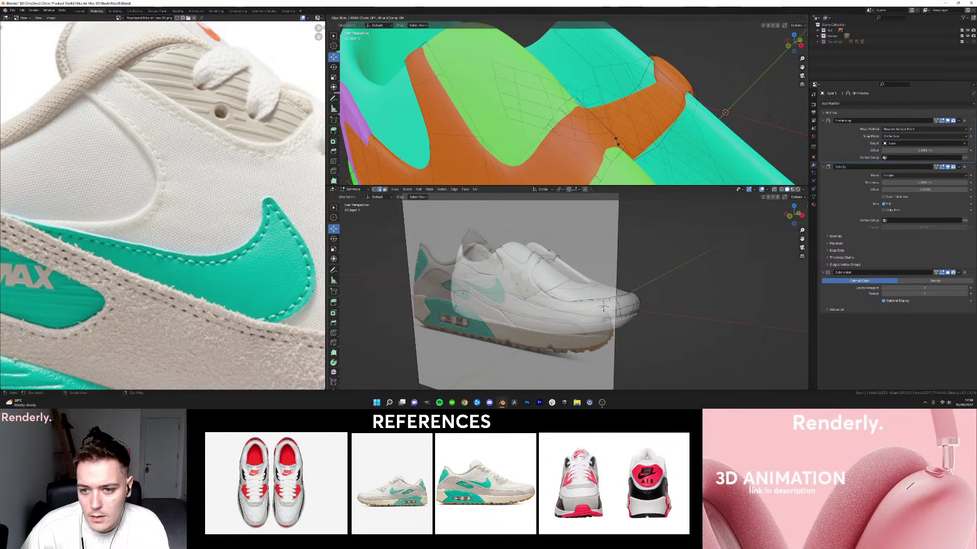
click(573, 101)
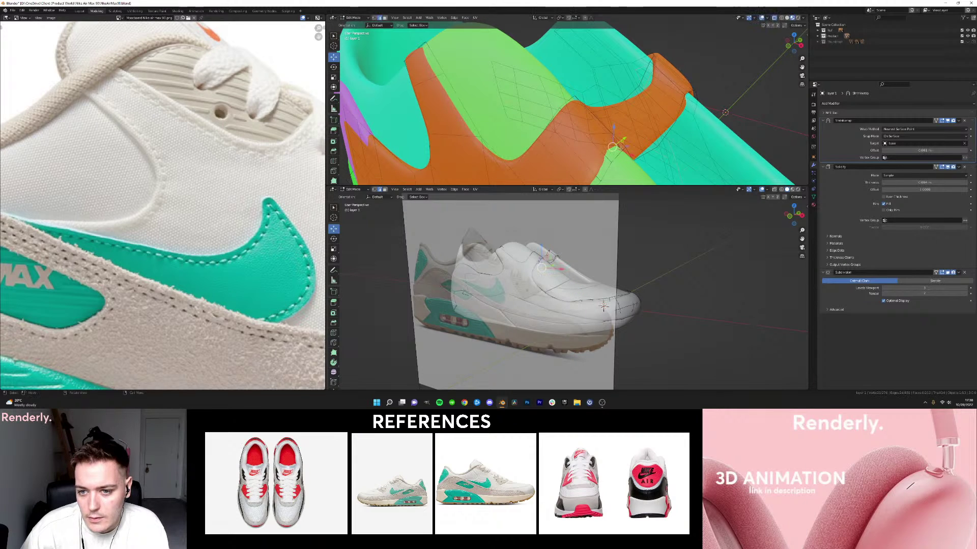
right_click(628, 133)
Insert another edge loop in the orange strap where it meets the green panel and check its smoothed shape.
mouse_move(629, 133)
middle_down()
mouse_move(543, 133)
mouse_move(632, 118)
middle_up()
click(774, 18)
scroll(585, 110, up, 2)
key(ctrl+r)
click(550, 96)
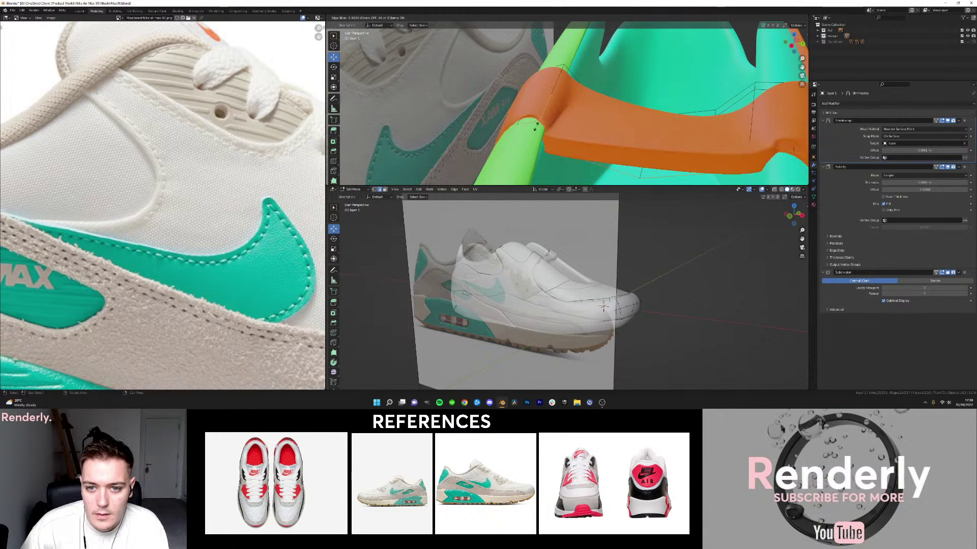
click(539, 122)
key(Tab)
middle_drag(539, 122, 578, 107)
key(Tab)
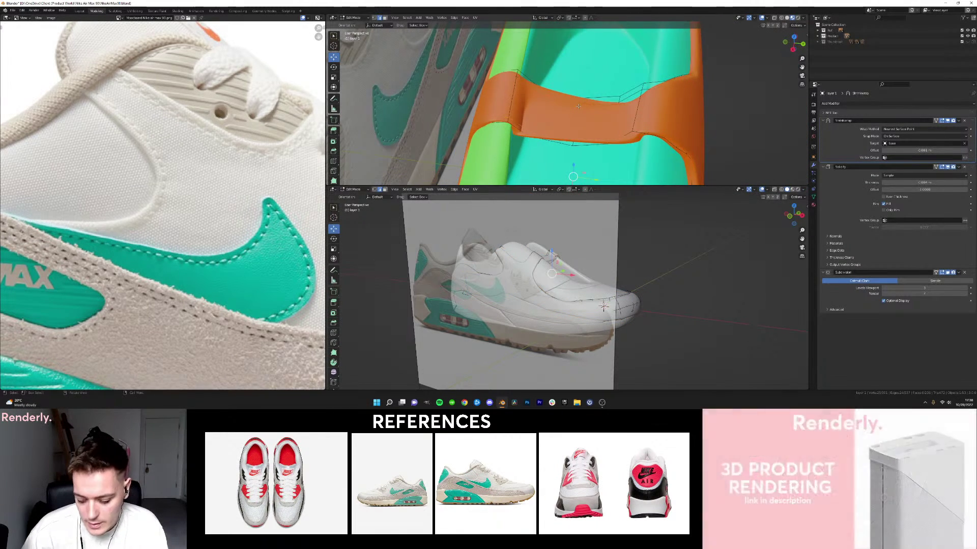
Switch the upper viewport to grey shading and disable the overlay's Subdivision modifier in the viewport.
key(KP_7)
middle_drag(605, 137, 504, 112)
key(z)
click(774, 147)
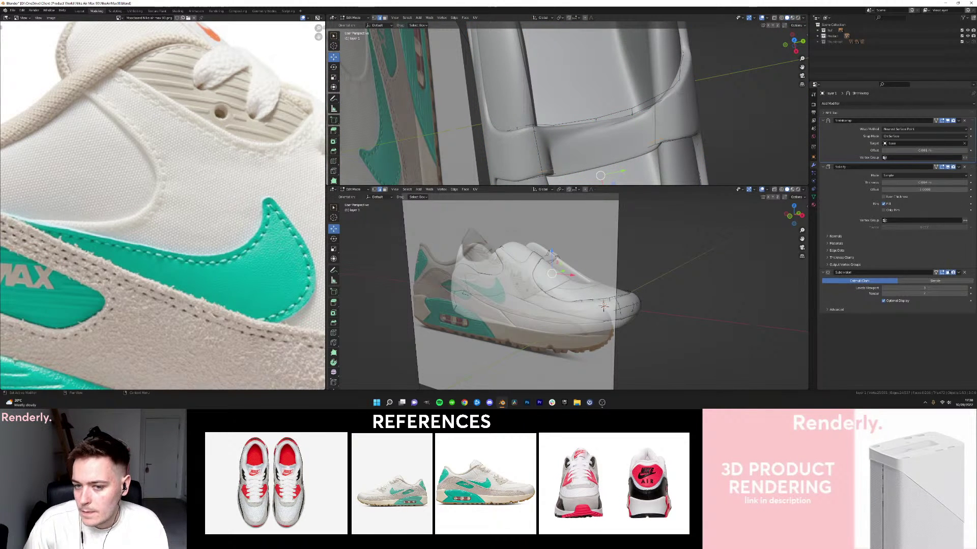
click(947, 272)
middle_drag(636, 122, 636, 102)
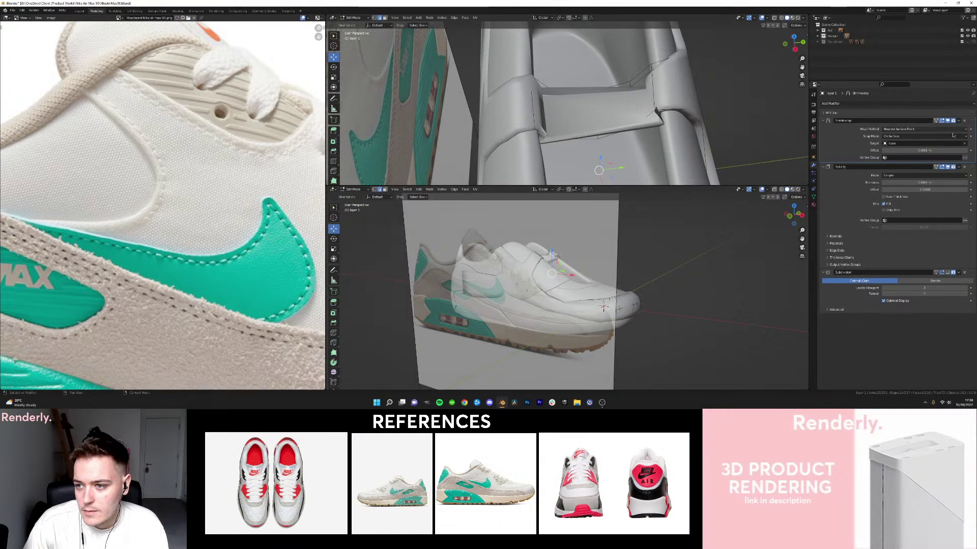
Disable the overlay's Solidify and Shrinkwrap modifiers in the viewport to expose the strap's base mesh.
click(947, 167)
mouse_move(784, 122)
middle_down()
mouse_move(748, 87)
mouse_move(785, 113)
middle_up()
scroll(763, 82, up, 2)
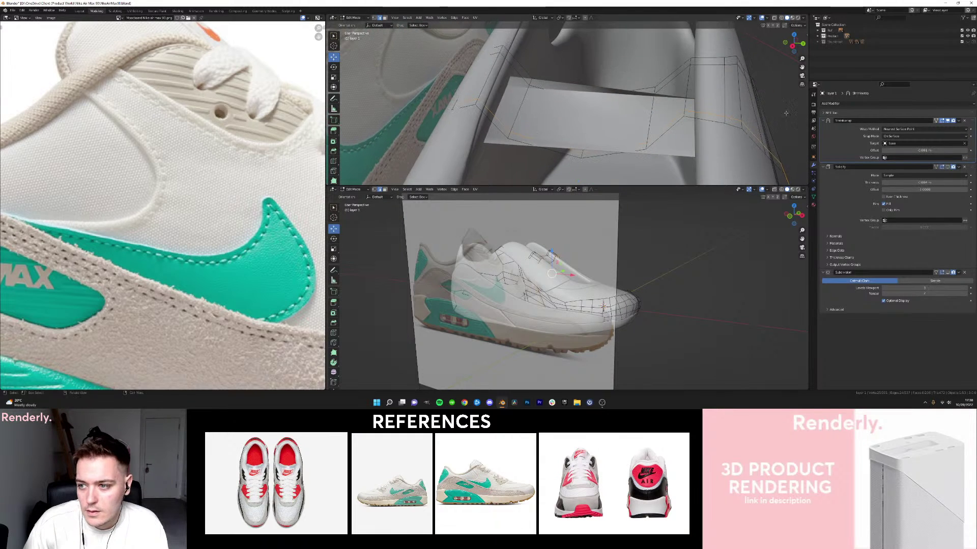
key(Tab)
mouse_move(654, 109)
middle_down()
mouse_move(650, 68)
mouse_move(661, 97)
middle_up()
key(Tab)
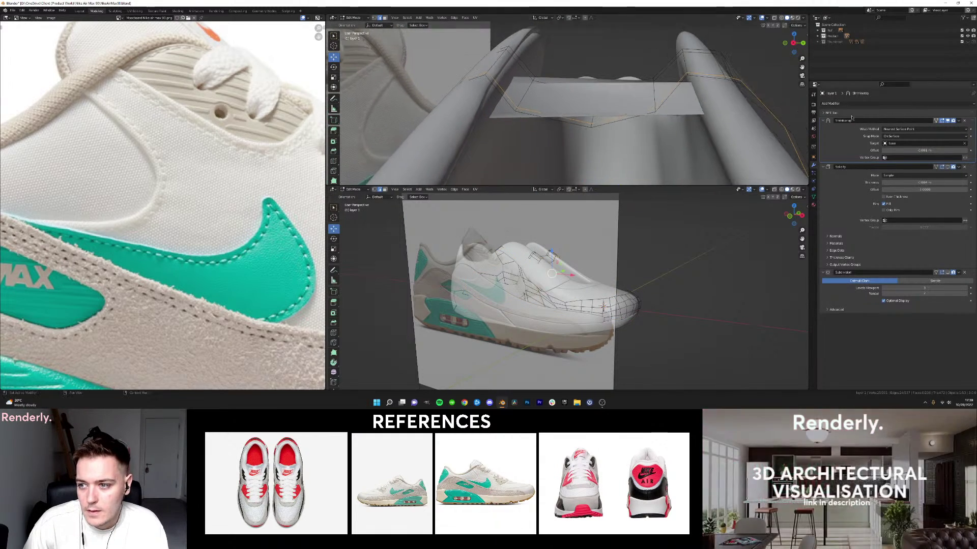
click(948, 121)
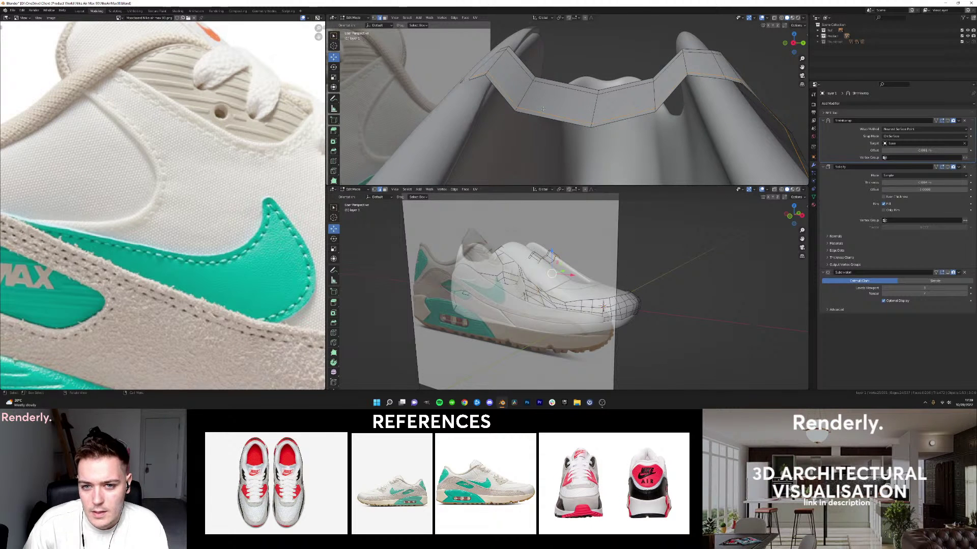
Delete the vertices of the strap's middle section over the tongue, keeping the end pieces on both sides.
middle_drag(543, 109, 545, 125)
key(1)
key(shift+z)
drag(533, 87, 580, 158)
shift+drag(595, 99, 636, 170)
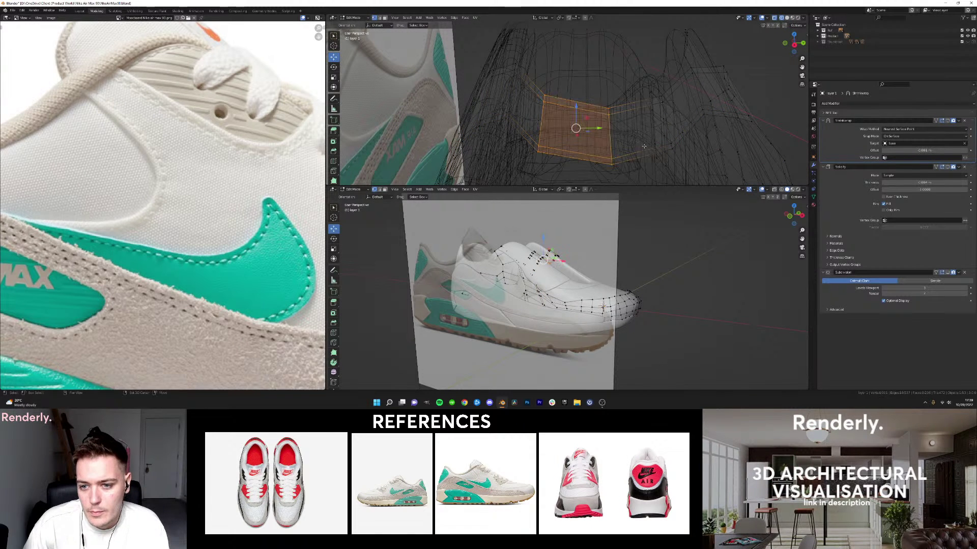
shift+drag(641, 80, 684, 163)
scroll(692, 120, up, 1)
middle_drag(707, 117, 670, 113)
key(shift+z)
key(shift+z)
scroll(640, 108, down, 3)
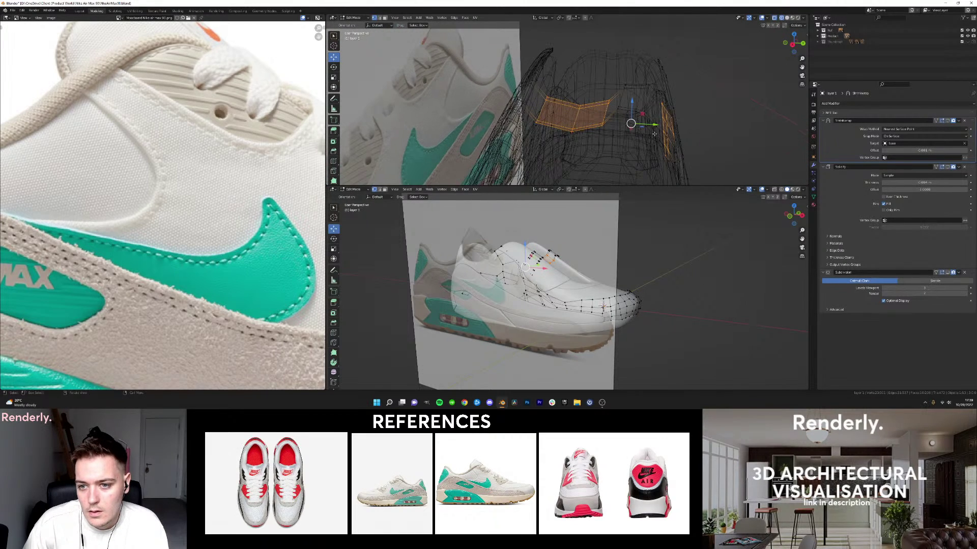
ctrl+drag(652, 90, 737, 171)
key(shift+z)
scroll(621, 119, up, 2)
key(x)
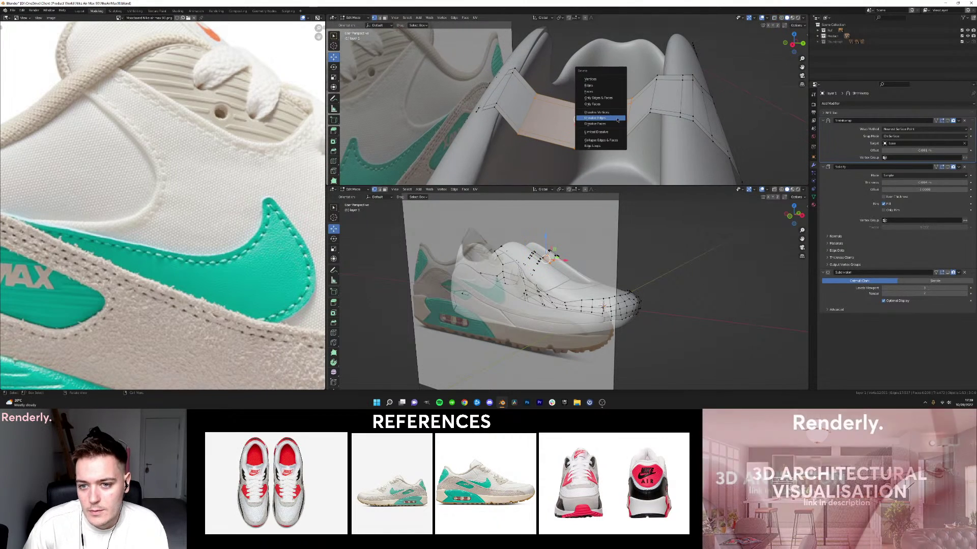
click(599, 79)
Adjust the height of the end edge on one strap piece so it sits against the shoe's side.
drag(658, 72, 656, 78)
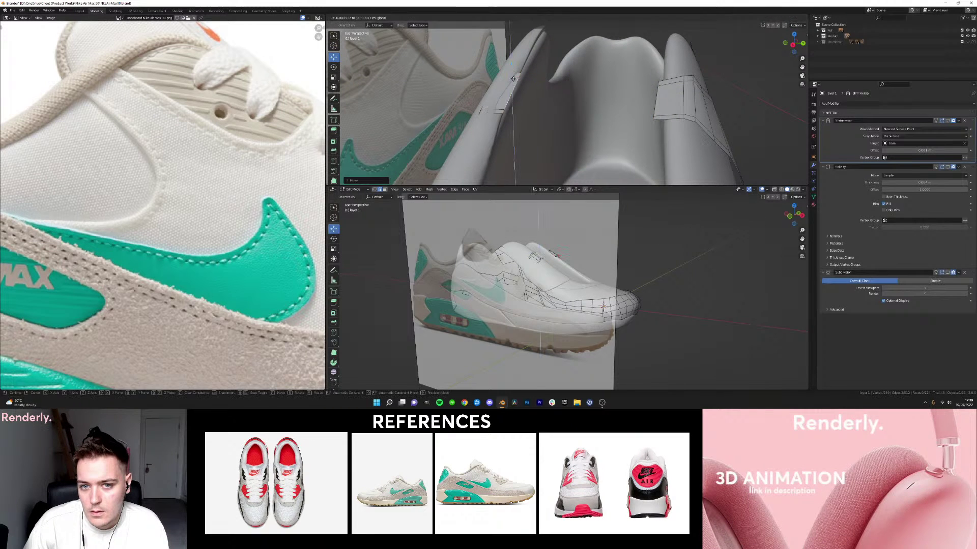
middle_drag(519, 88, 531, 87)
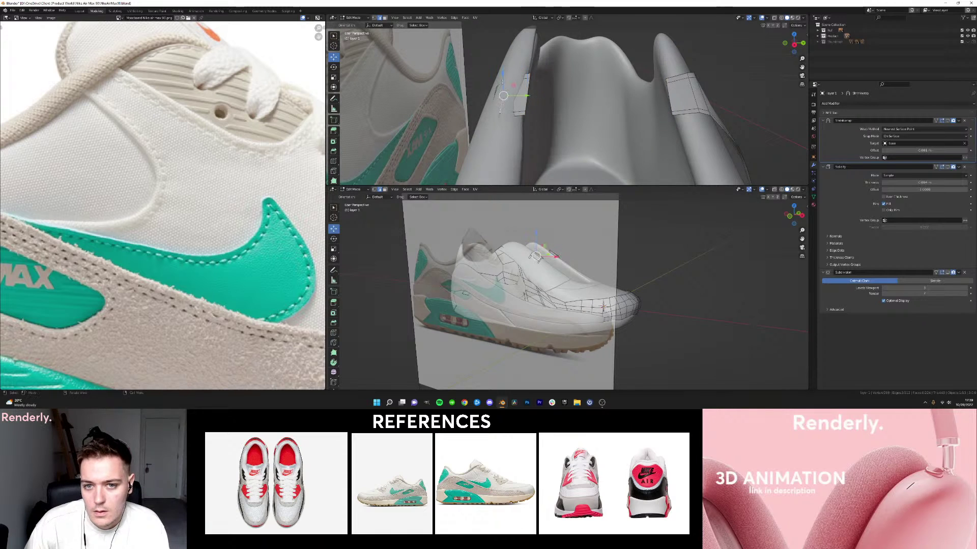
drag(502, 82, 502, 77)
middle_drag(543, 80, 577, 81)
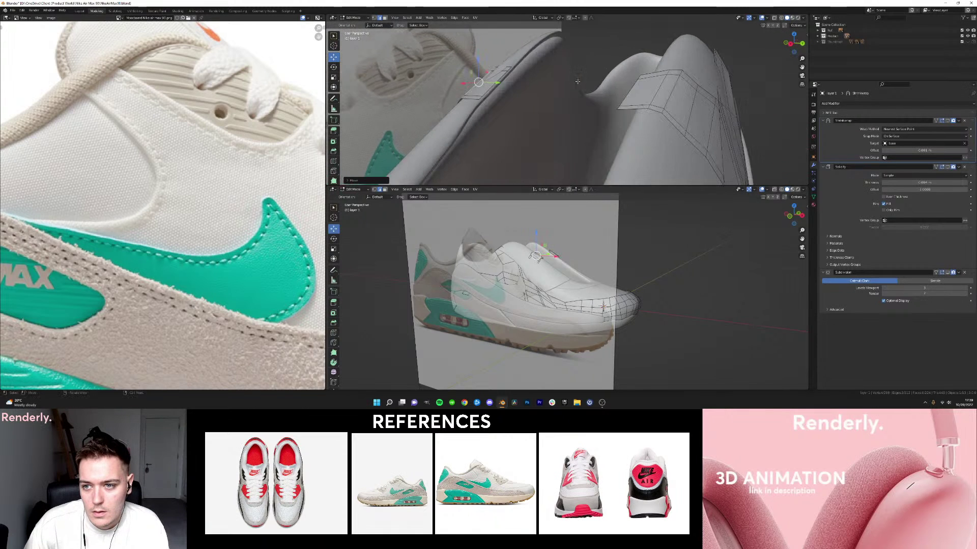
Move the edges of the opposite strap piece vertically to follow the tongue opening, and leave mesh editing.
click(675, 90)
key(g)
key(z)
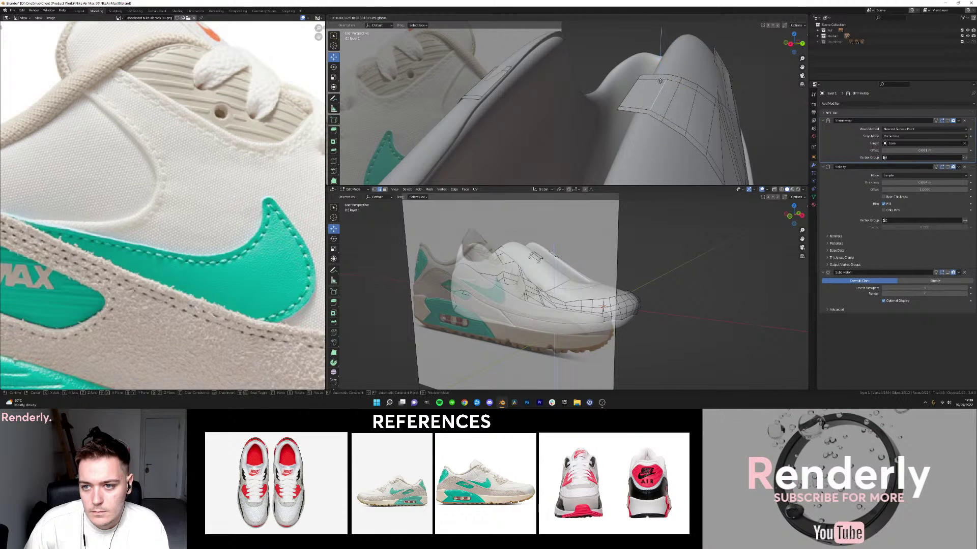
drag(659, 83, 629, 78)
alt+click(629, 92)
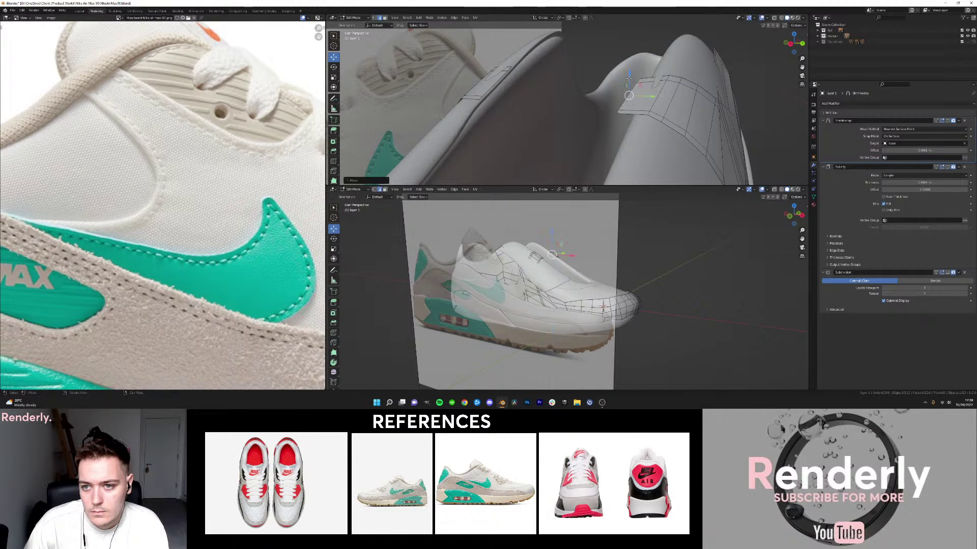
key(Tab)
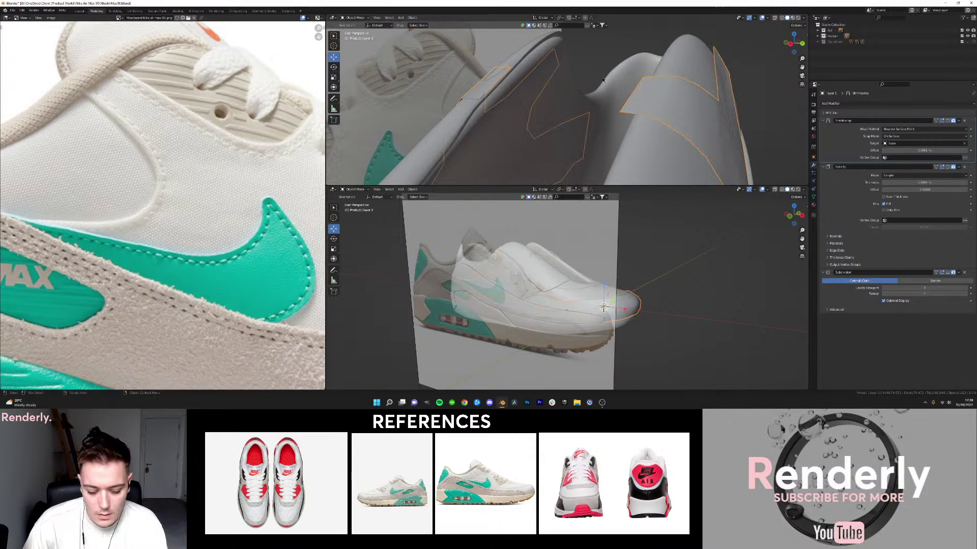
Re-enable the overlay's Shrinkwrap, Solidify and Subdivision modifiers in the viewport and restore the multicoloured shading in the upper viewport.
click(953, 121)
click(947, 167)
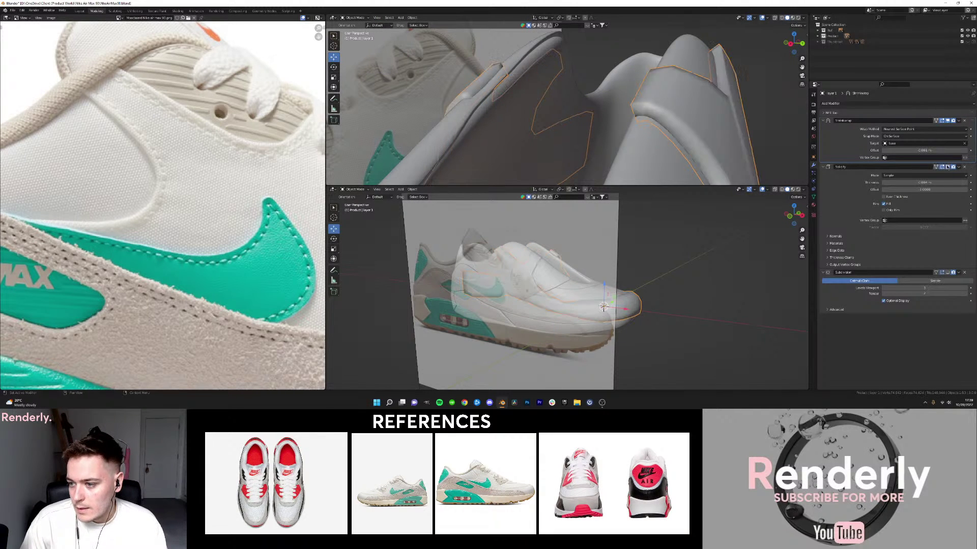
click(947, 273)
click(793, 17)
click(768, 69)
middle_drag(585, 105, 632, 121)
scroll(631, 121, up, 2)
key(Tab)
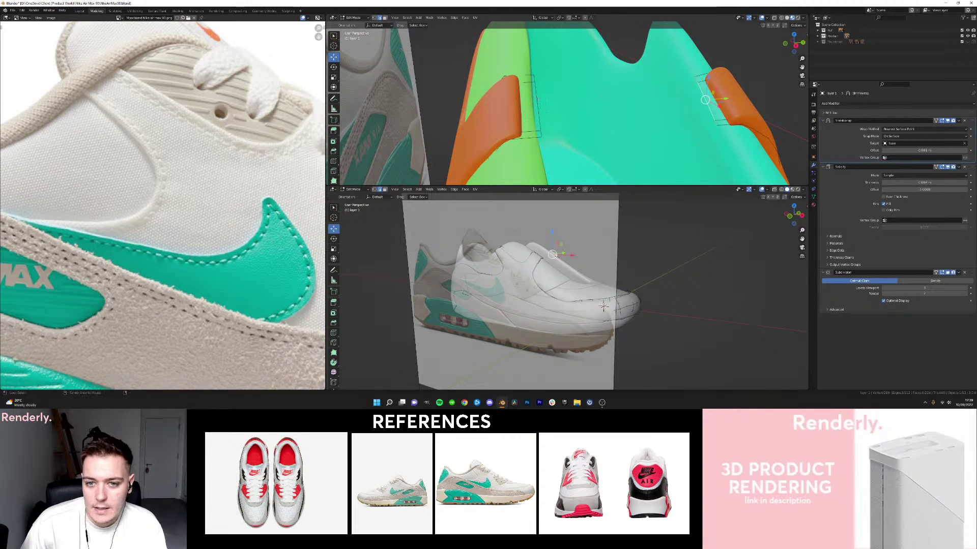
Edge-slide the strap's end edge near the light green panel's rim and adjust its height.
drag(538, 89, 539, 82)
key(g)
key(g)
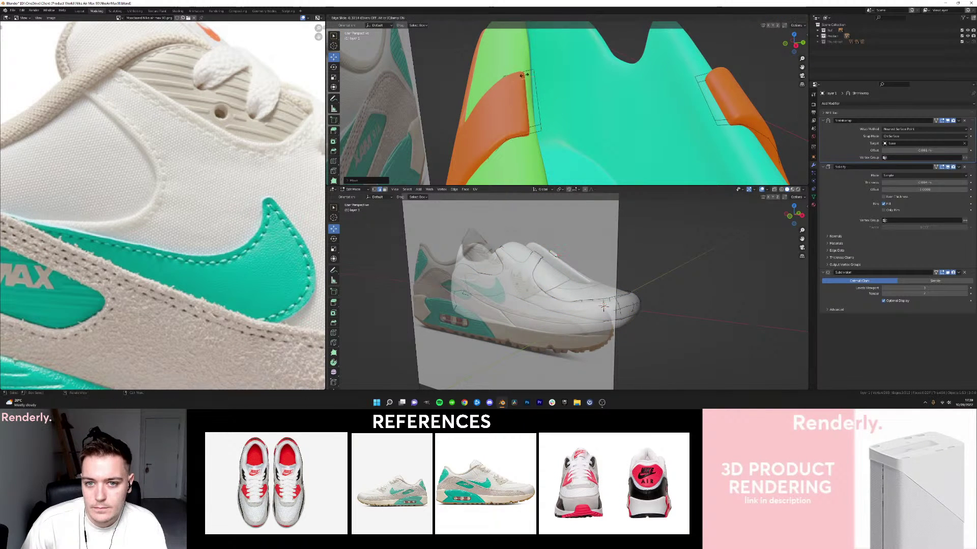
click(536, 86)
middle_drag(530, 79, 552, 79)
drag(554, 82, 540, 57)
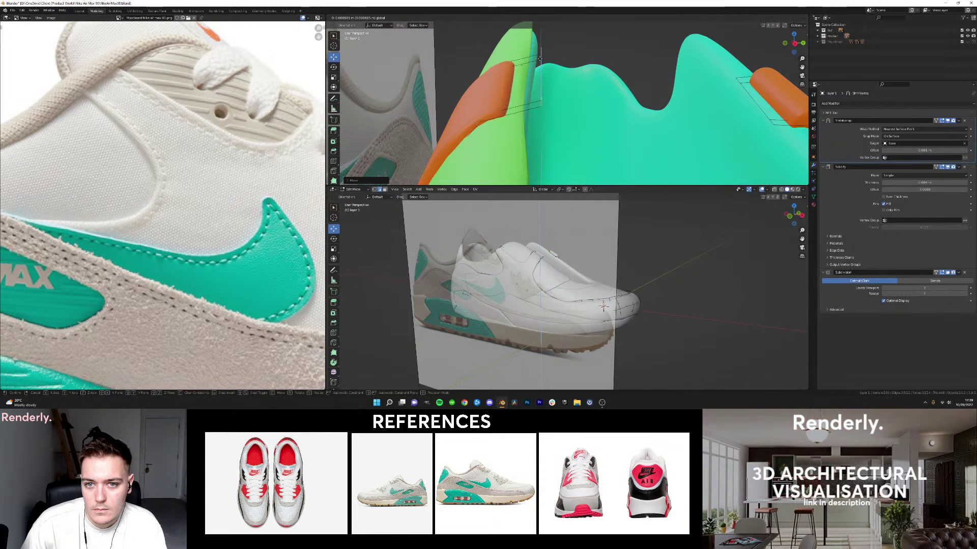
Edge-slide the loop beside the strap's end to refine how the orange piece wraps over the light green panel.
middle_drag(540, 69, 549, 95)
alt+click(523, 68)
key(g)
key(g)
click(525, 64)
key(Tab)
click(590, 60)
Select the light green eyelet panel and edit its Shrinkwrap offset where it meets the red panel.
scroll(590, 60, down, 4)
scroll(532, 79, down, 2)
scroll(570, 86, up, 3)
scroll(591, 108, up, 2)
scroll(554, 43, up, 2)
click(554, 40)
middle_drag(689, 64, 554, 95)
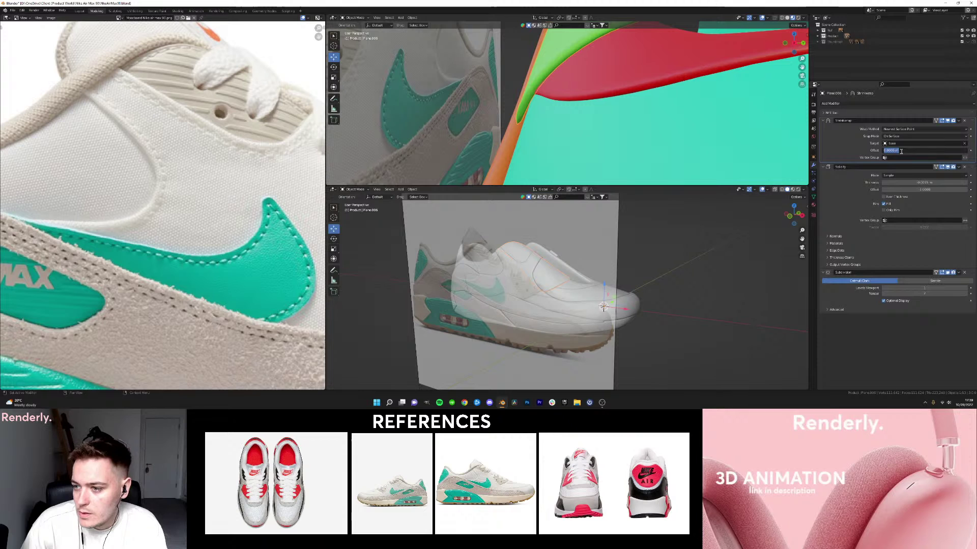
key(Return)
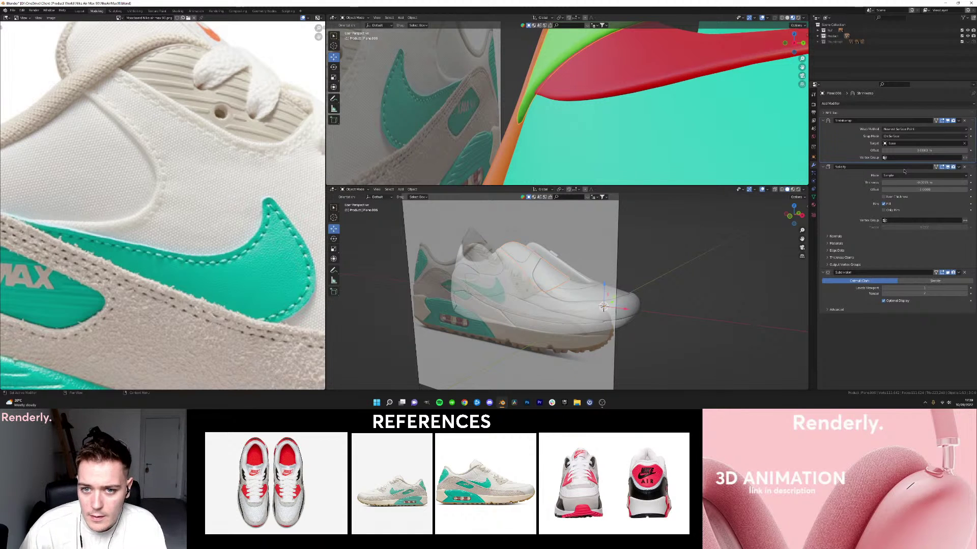
Check the whole shoe from the front and side, and hide the side reference image.
scroll(728, 111, down, 5)
click(725, 109)
middle_drag(725, 109, 650, 82)
scroll(629, 93, down, 3)
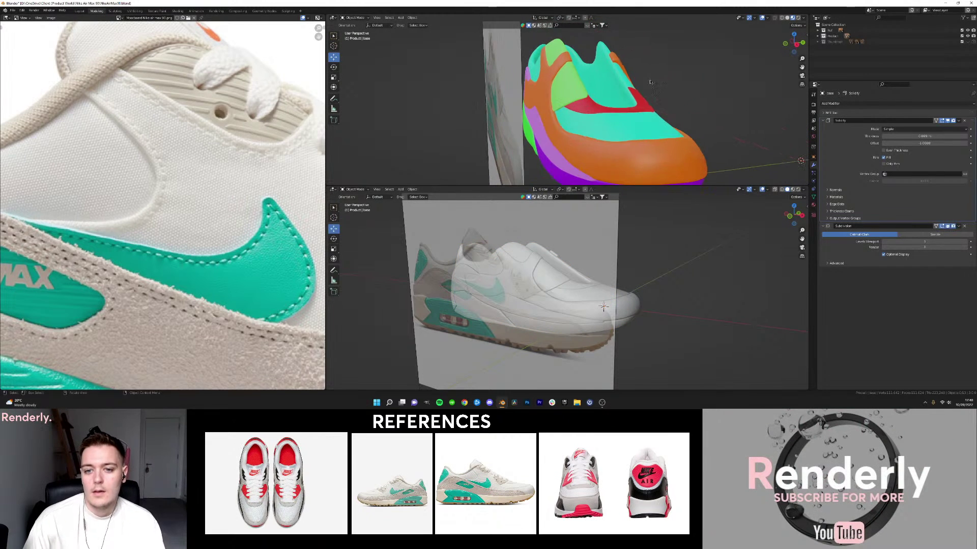
middle_drag(522, 102, 585, 105)
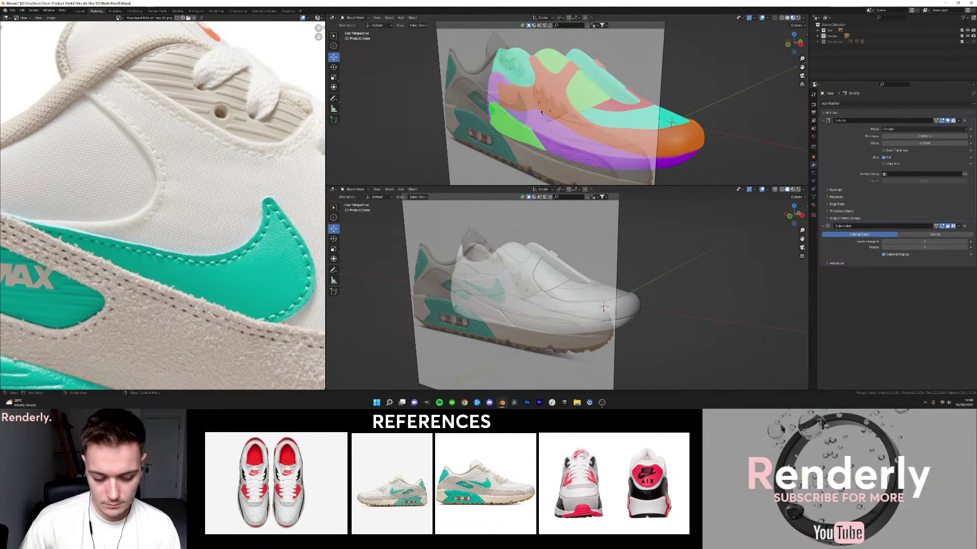
click(657, 105)
key(h)
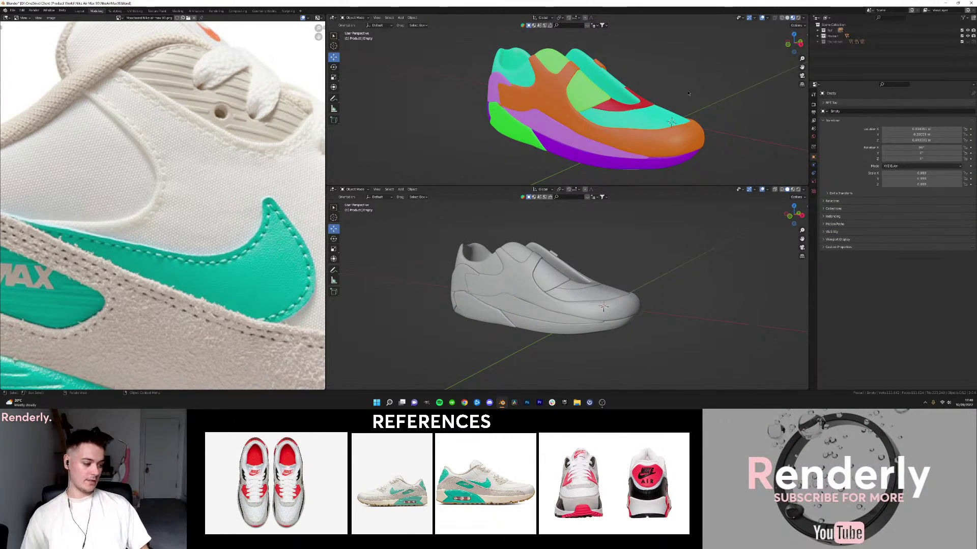
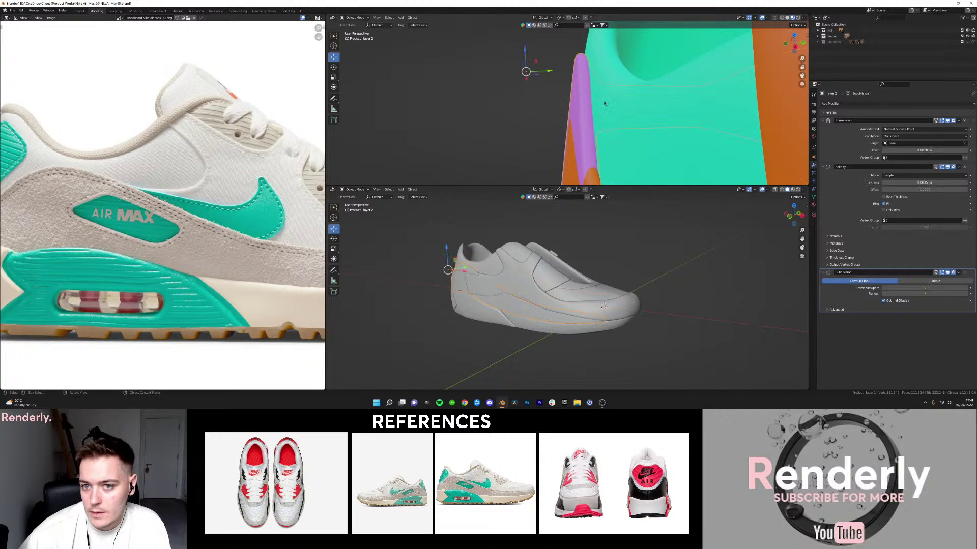
Reduce the violet panel's Solidify thickness and Shrinkwrap offset so it sits closer to the heel.
drag(924, 182, 897, 182)
mouse_move(923, 151)
mouse_down()
mouse_move(934, 151)
mouse_move(918, 150)
mouse_up()
click(539, 97)
middle_drag(585, 96, 657, 74)
scroll(671, 94, down, 4)
scroll(577, 120, up, 3)
Move the lower rear corner vertex of the orange overlay where it meets the violet panel.
click(576, 121)
key(Tab)
key(1)
click(540, 125)
key(g)
click(540, 118)
click(526, 122)
middle_drag(574, 122, 515, 127)
key(Tab)
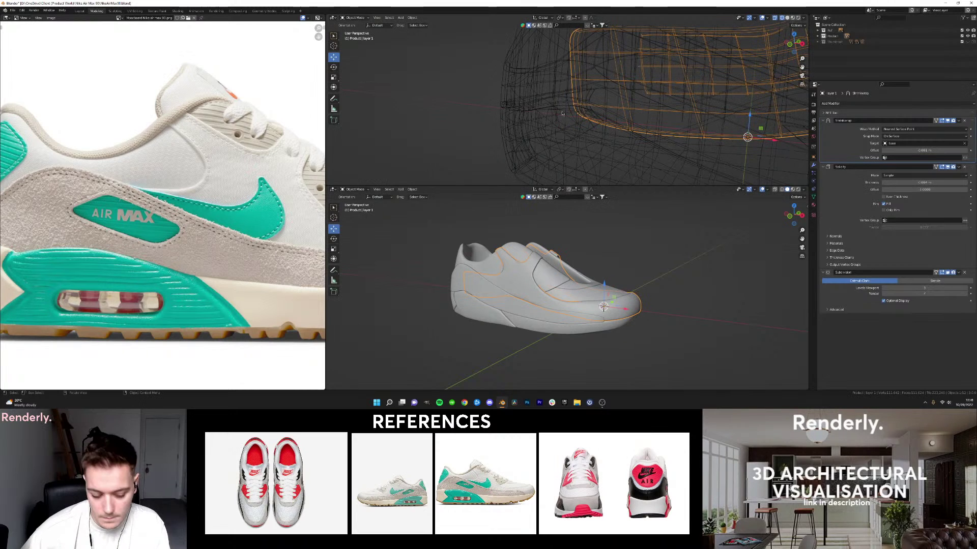
In front orthographic view, move the orange overlay's lower rear vertices along Z to tuck them under the violet panel.
key(Tab)
key(KP_1)
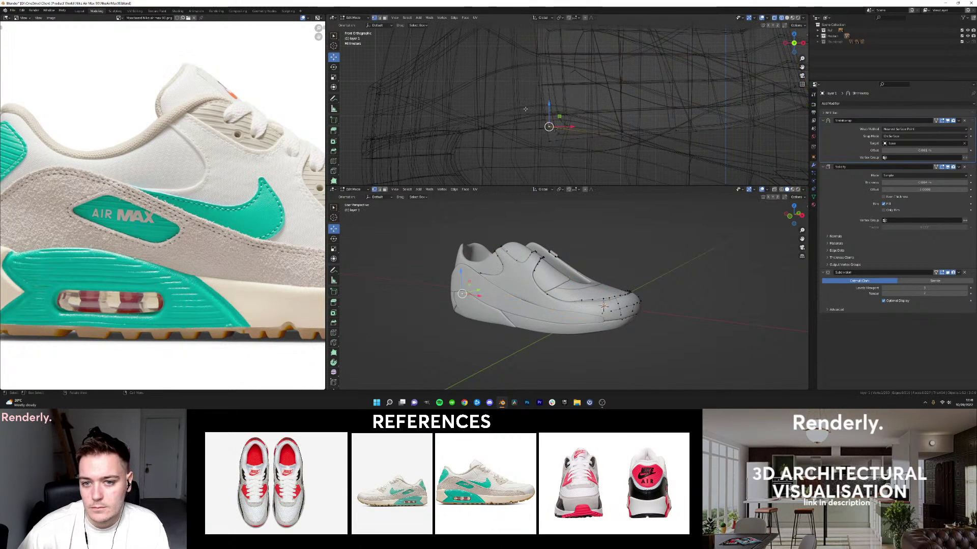
key(g)
key(z)
click(565, 117)
drag(592, 122, 594, 130)
key(Tab)
key(shift+z)
Box-select the orange overlay's lower rear vertices through the mesh, raise them, and return to the coloured shading.
scroll(600, 130, down, 3)
scroll(601, 130, up, 2)
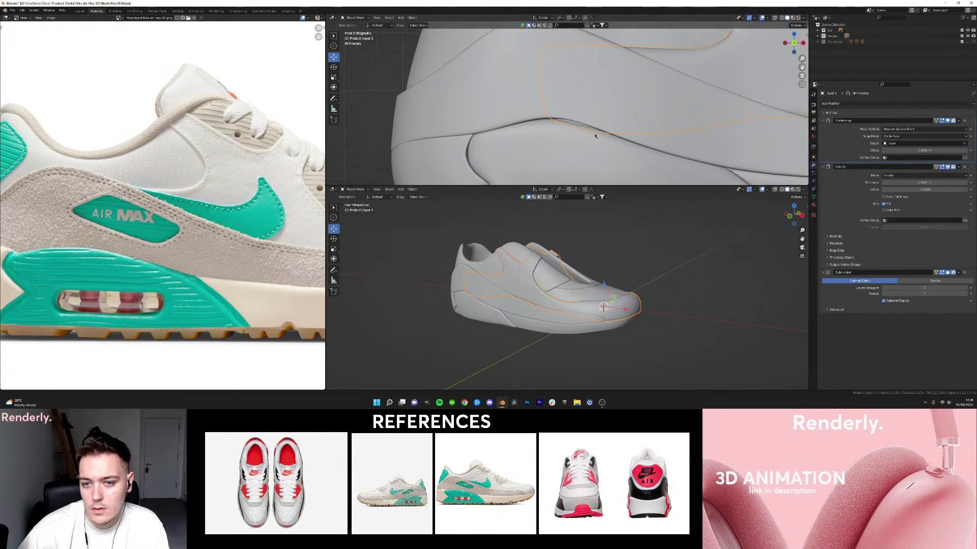
shift+middle_drag(601, 129, 591, 140)
key(Tab)
key(shift+z)
drag(516, 115, 613, 159)
key(shift+z)
drag(563, 116, 562, 98)
key(z)
scroll(562, 102, down, 4)
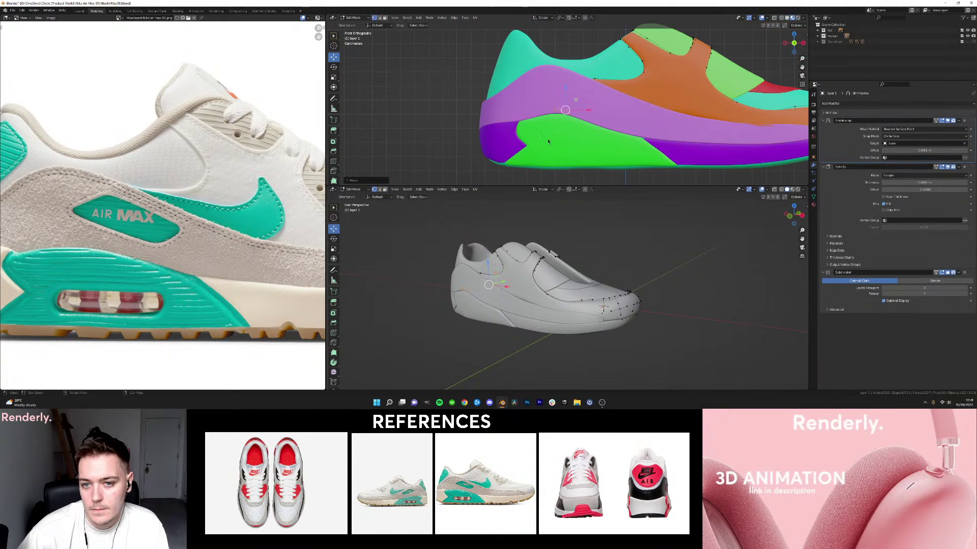
key(Tab)
Apply smooth shading to the violet panel wrapping around the heel.
middle_drag(556, 90, 636, 84)
scroll(580, 98, down, 2)
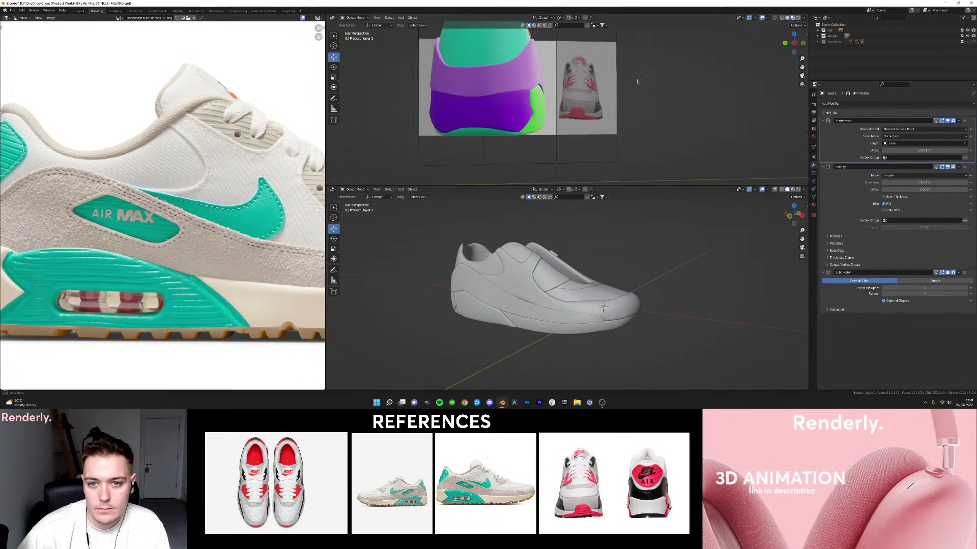
scroll(572, 97, up, 4)
click(536, 108)
middle_drag(552, 108, 549, 110)
click(488, 89)
right_click(480, 87)
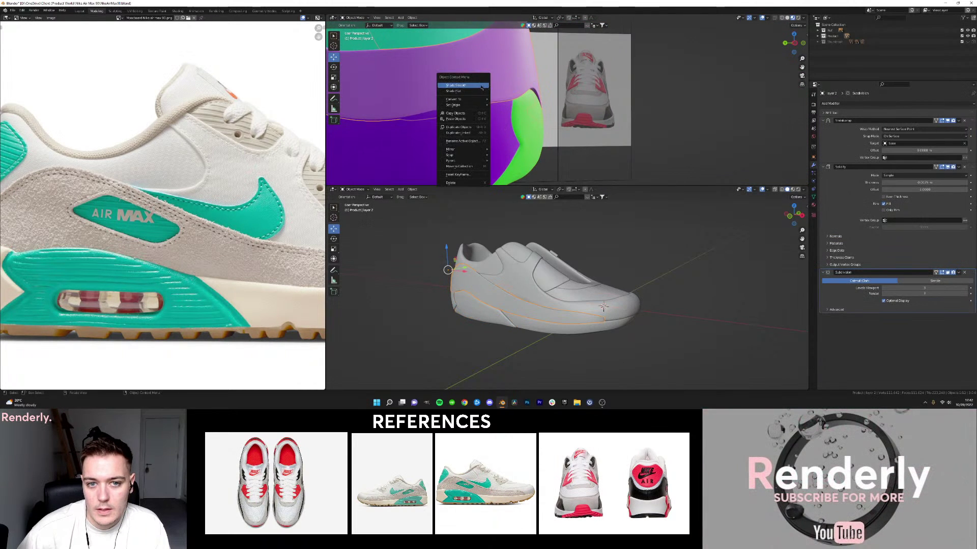
click(479, 87)
Try a different Solidify offset on the bright green heel panel and undo it.
click(548, 108)
scroll(544, 109, up, 2)
click(527, 111)
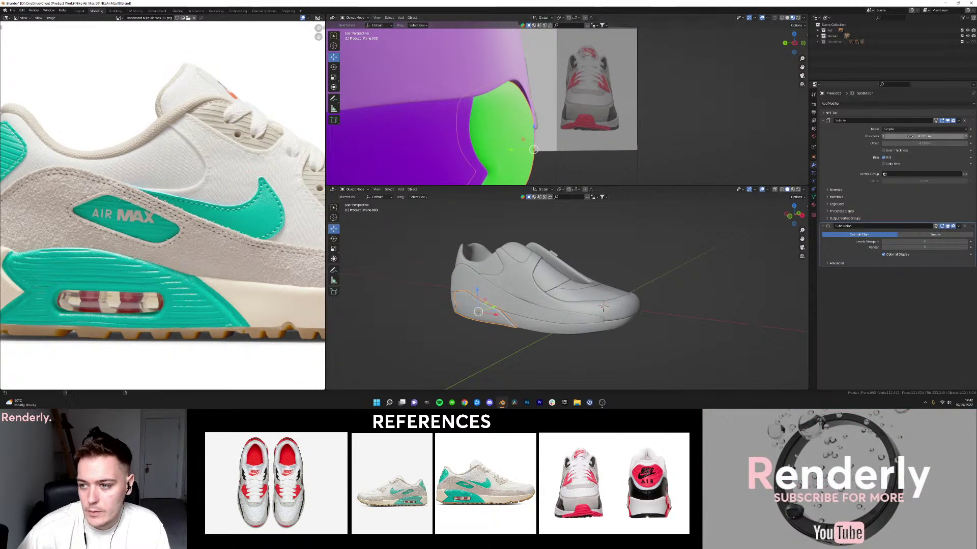
drag(923, 142, 926, 143)
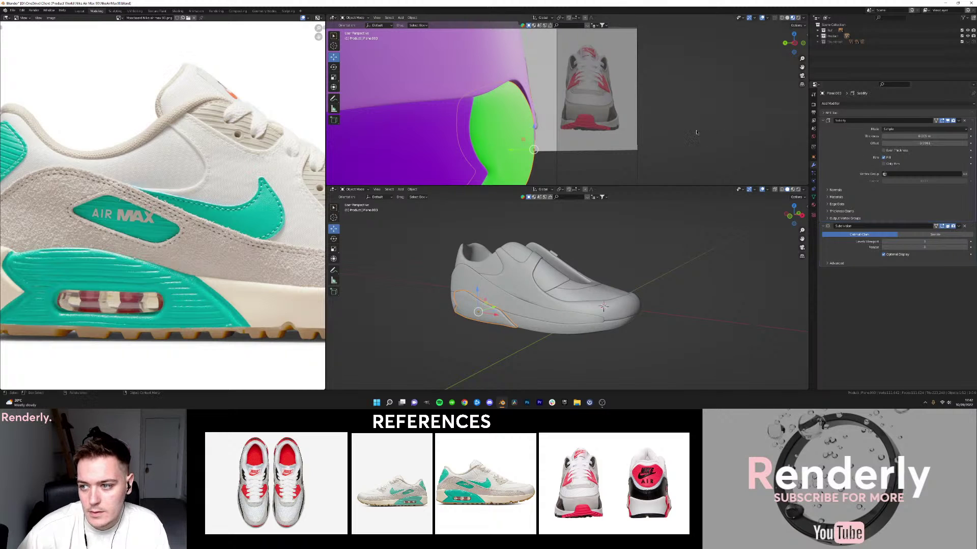
text(000)
key(Return)
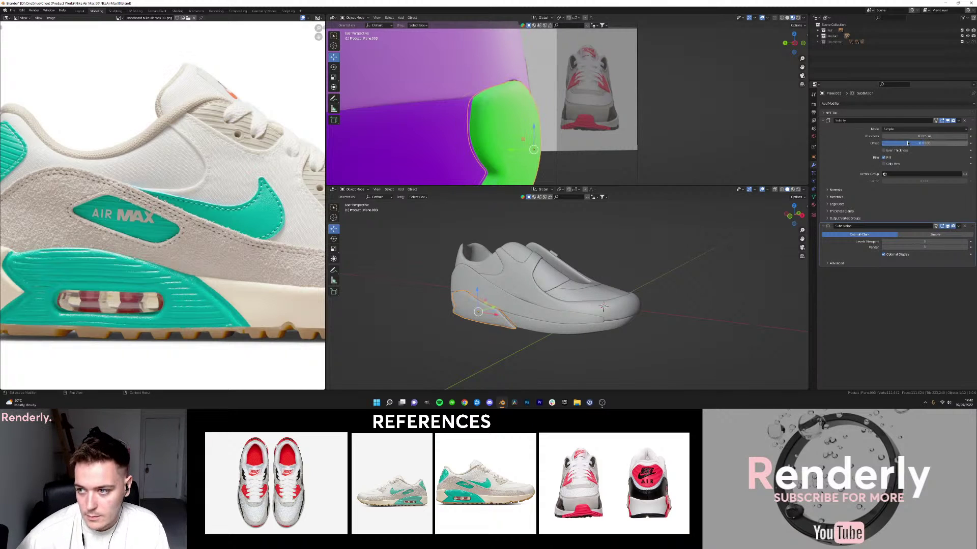
key(ctrl+z)
Isolate the bright green heel panel, tune its Solidify thickness and offset, and return to the full shoe.
middle_drag(637, 99, 593, 104)
key(Tab)
shift+middle_drag(564, 106, 614, 105)
key(Tab)
key(slash)
key(Tab)
key(Tab)
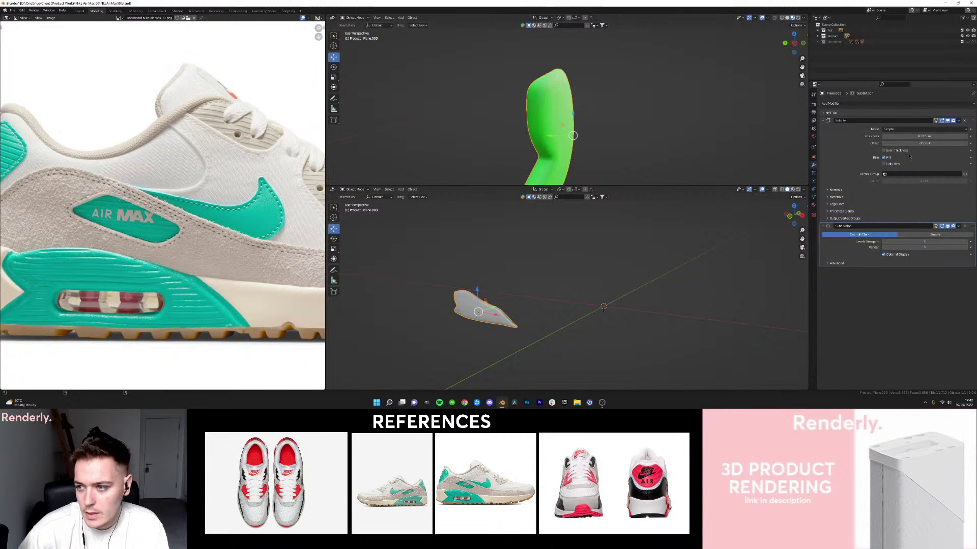
drag(921, 137, 928, 137)
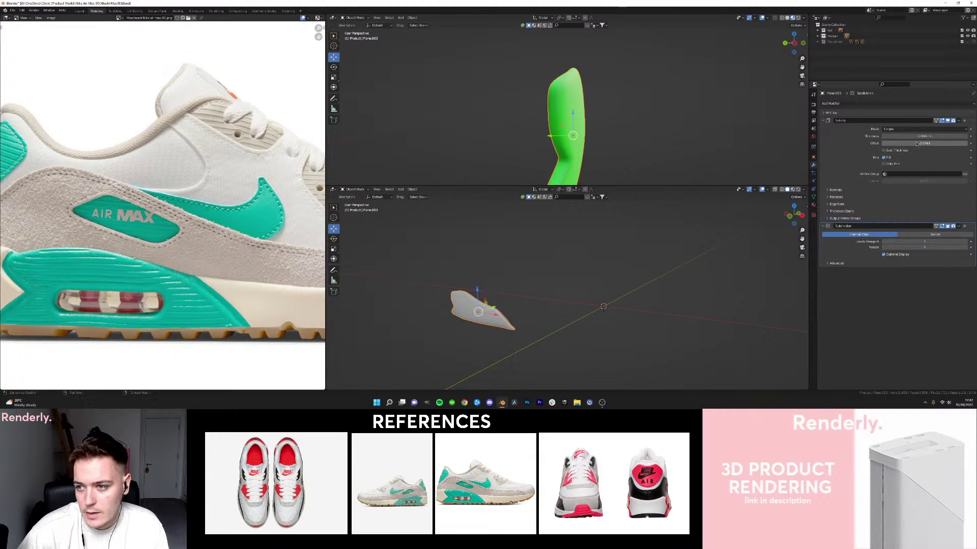
click(733, 127)
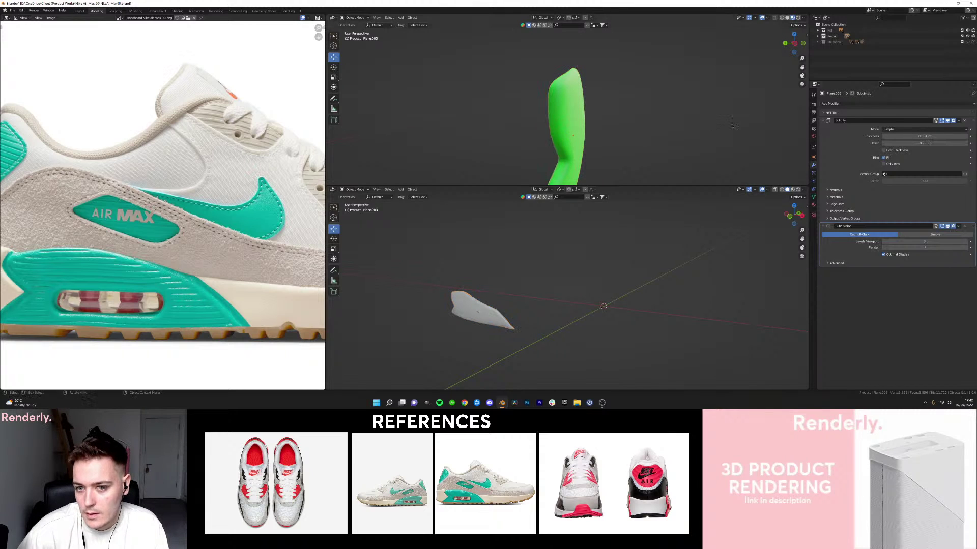
key(slash)
Move the bright green heel panel slightly outward along Y and clear the selection.
click(590, 125)
click(566, 129)
drag(553, 134, 546, 133)
middle_drag(546, 133, 560, 103)
click(562, 138)
click(562, 103)
key(alt+a)
Select the side reference image covering the shoe and hide it.
scroll(604, 166, down, 8)
mouse_move(533, 126)
shift+middle_down()
mouse_move(523, 125)
mouse_move(571, 107)
mouse_move(517, 139)
mouse_move(538, 130)
shift+middle_up()
click(523, 125)
key(h)
scroll(524, 138, down, 4)
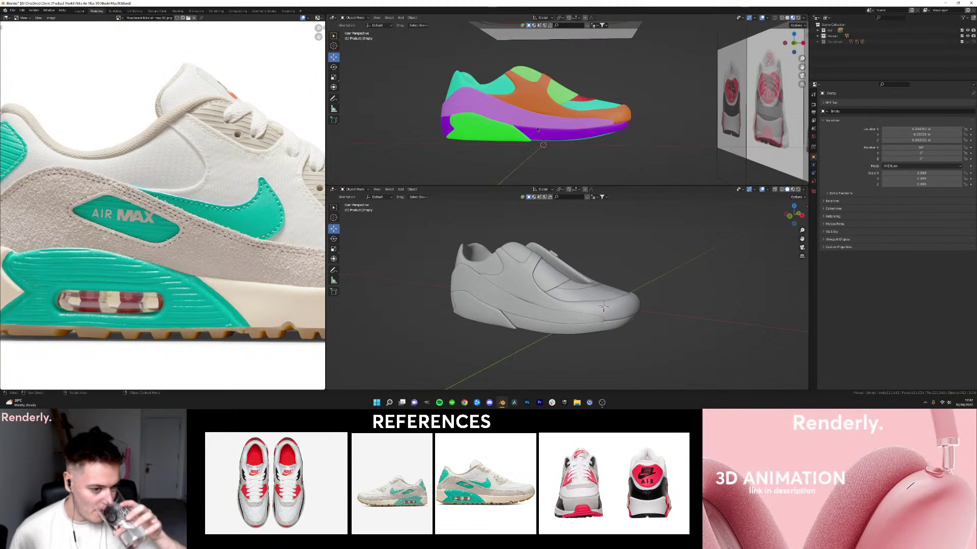
Nudge the front tip of the bright green panel where it meets the purple side panel.
scroll(537, 130, up, 5)
middle_drag(538, 130, 559, 94)
scroll(482, 90, up, 2)
click(404, 126)
middle_drag(404, 126, 574, 141)
key(Tab)
drag(582, 141, 578, 141)
middle_drag(578, 141, 558, 136)
key(Tab)
click(559, 121)
click(566, 136)
Shift the vertices along the bright green panel's slanted front edge forward to close the gap with the side panel.
key(Tab)
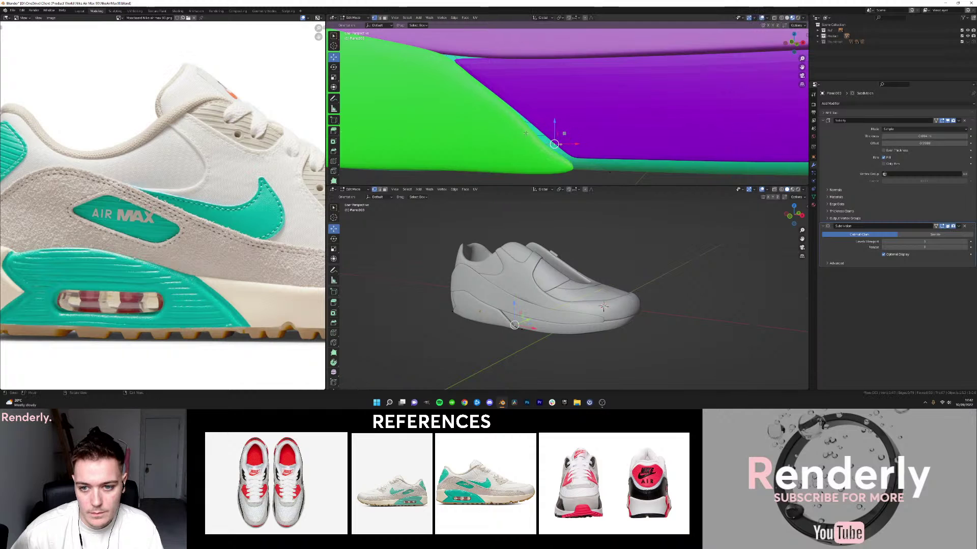
key(shift+z)
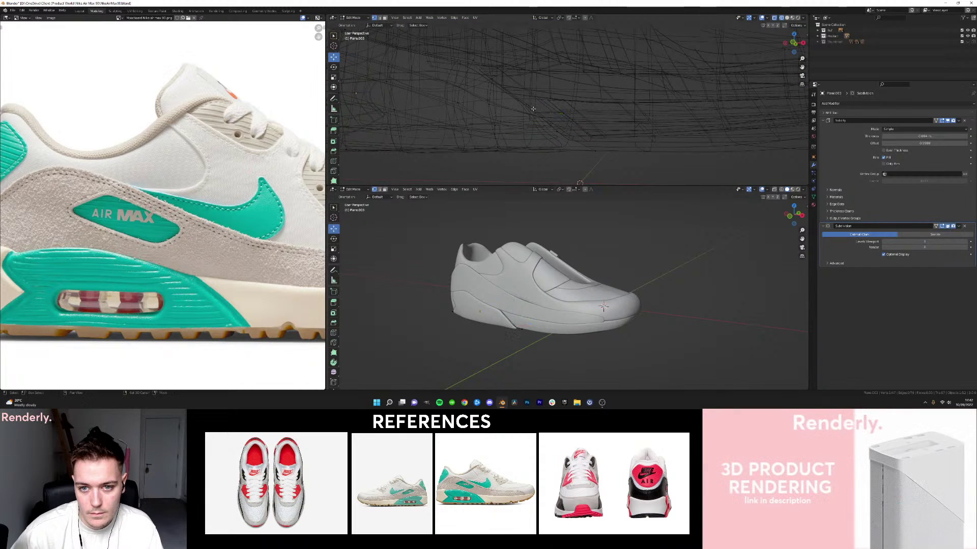
key(shift+z)
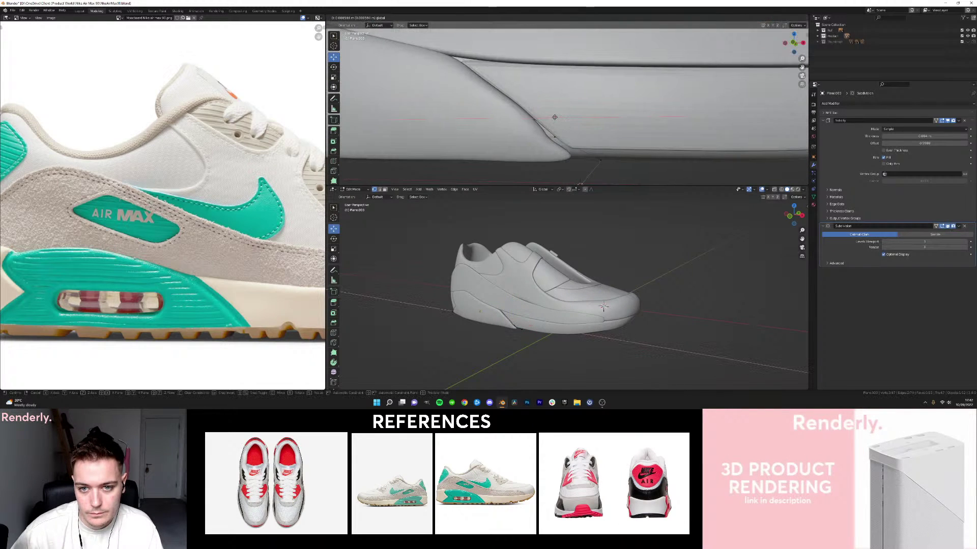
key(g)
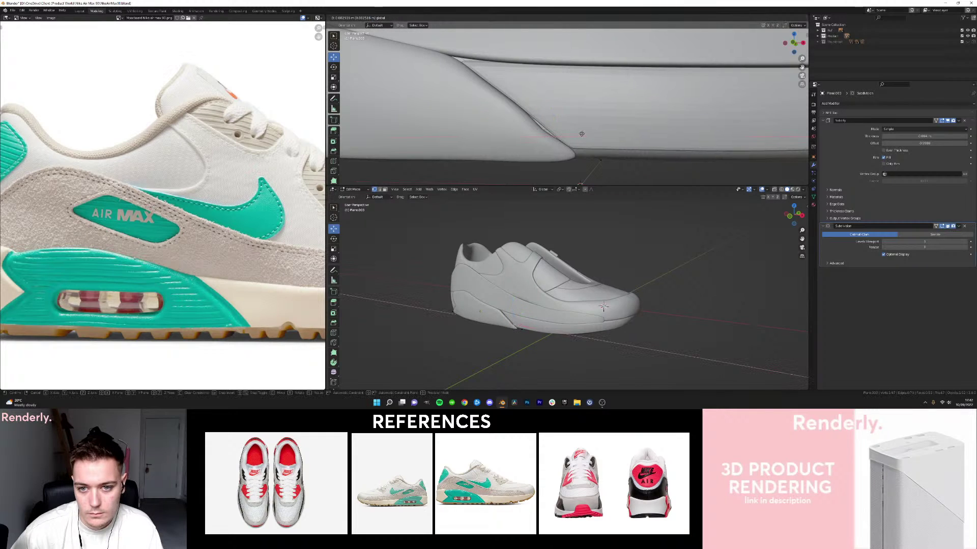
click(555, 136)
key(g)
click(568, 127)
key(Tab)
Apply smooth shading to the purple side panel in front of the bright green heel panel.
click(554, 104)
right_click(554, 104)
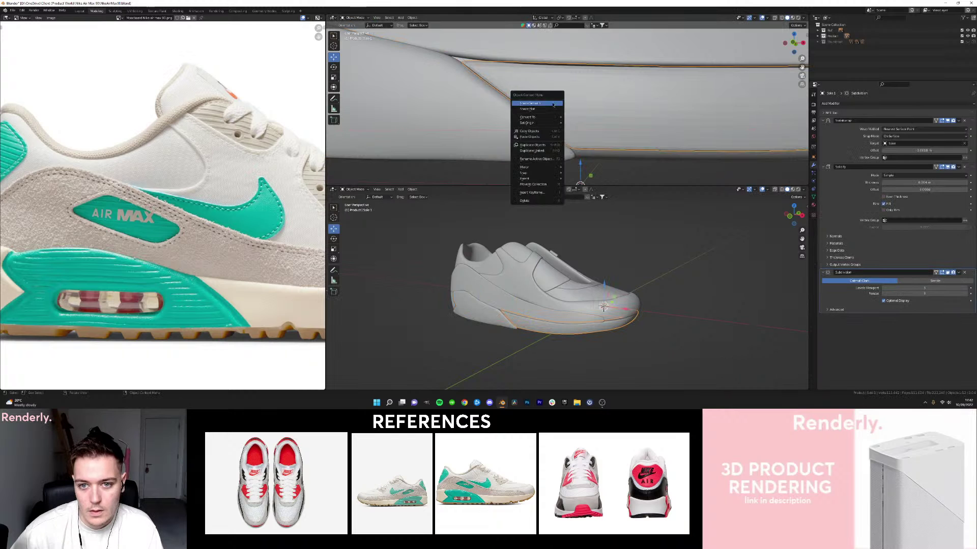
Apply smooth shading to the selected lower side panel of the shoe.
click(554, 104)
scroll(563, 111, down, 2)
click(585, 121)
scroll(586, 122, up, 1)
shift+middle_drag(546, 97, 572, 121)
Examine the lower side panel's mesh in Edit Mode with wireframe shading.
click(572, 120)
key(Tab)
key(shift+z)
drag(473, 75, 508, 79)
key(shift+z)
click(508, 80)
key(Tab)
Adjust the Shrinkwrap offset of the lower side panel Side 1 so it sits against the panel above at the heel.
scroll(524, 94, down, 5)
key(alt+a)
mouse_move(562, 124)
middle_down()
mouse_move(585, 114)
mouse_move(559, 118)
middle_up()
click(581, 112)
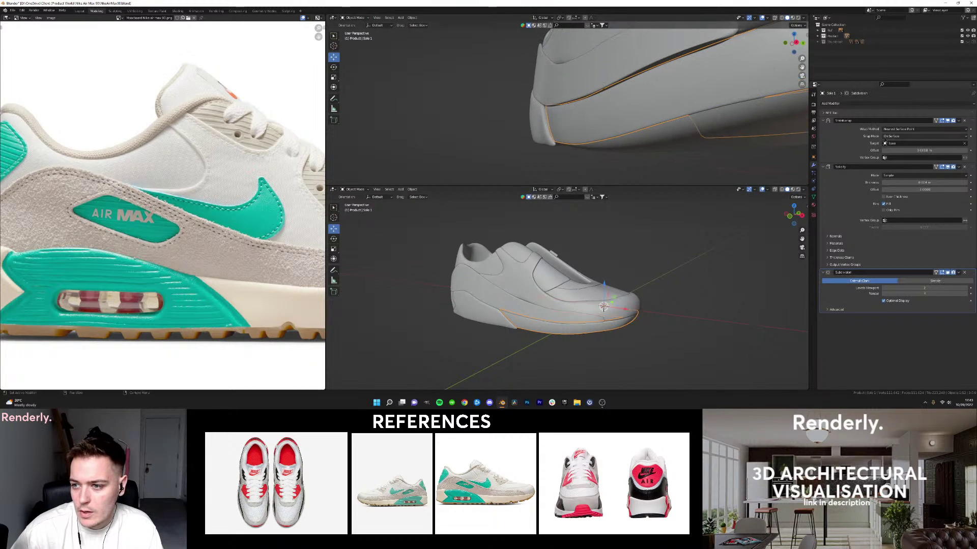
middle_drag(717, 126, 714, 134)
scroll(714, 134, up, 1)
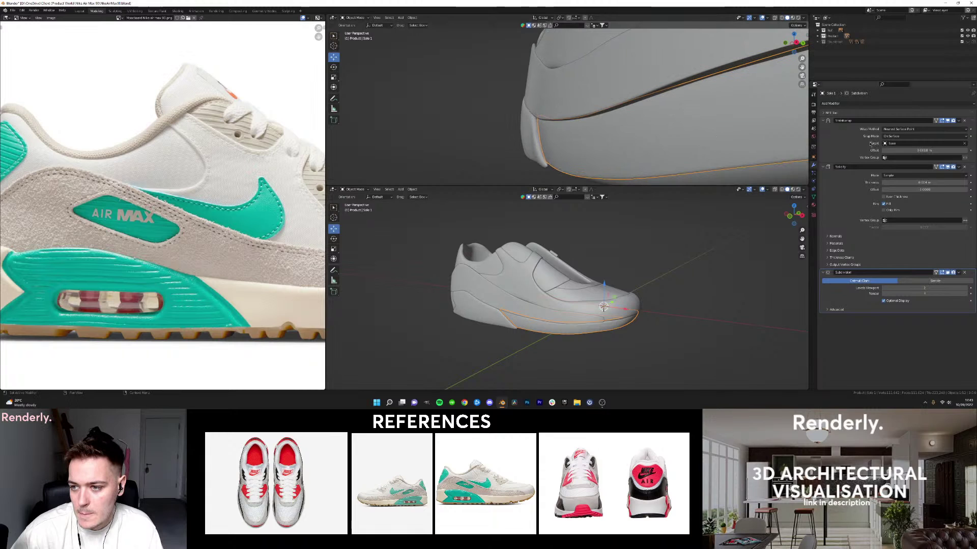
mouse_move(923, 150)
mouse_down()
mouse_move(934, 150)
mouse_move(918, 158)
mouse_up()
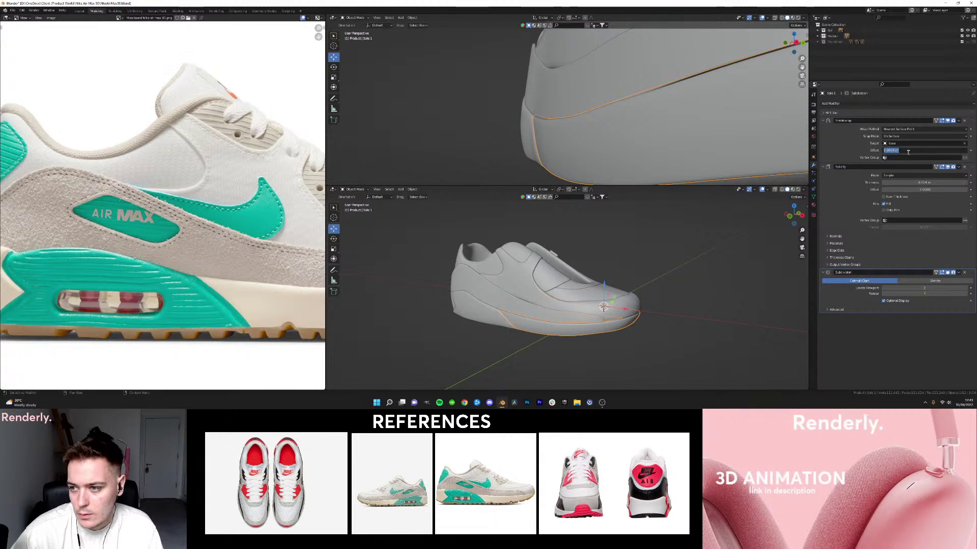
key(Return)
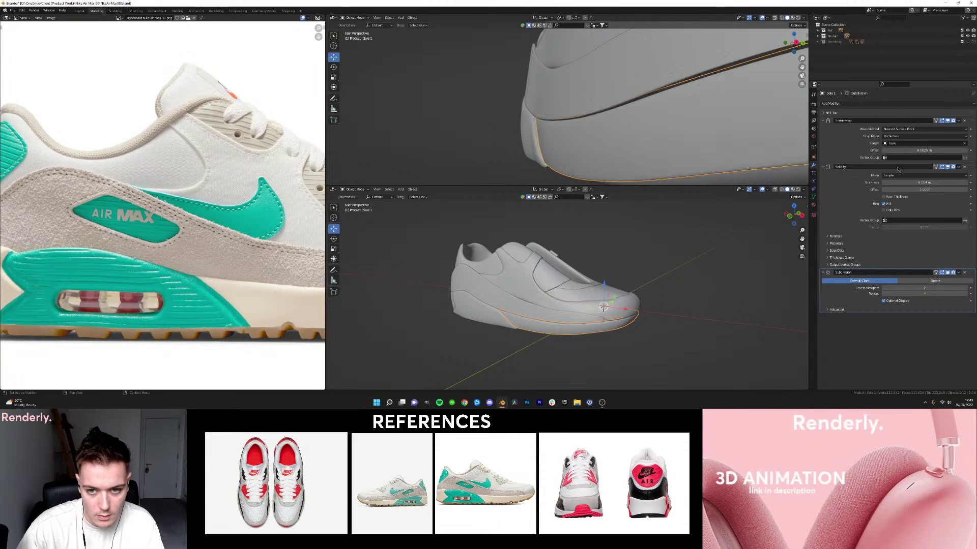
Adjust the Solidify thickness of Side 1 and toggle the modifier's viewport display.
mouse_move(900, 183)
mouse_down()
mouse_move(883, 182)
mouse_move(915, 182)
mouse_move(897, 182)
mouse_up()
middle_drag(738, 104, 734, 128)
click(947, 166)
middle_drag(600, 102, 562, 86)
Fine-tune the Shrinkwrap offset of Side 1 and check its seam around the heel.
drag(909, 150, 910, 150)
middle_drag(525, 110, 637, 76)
drag(636, 77, 649, 79)
middle_drag(648, 78, 602, 91)
click(580, 95)
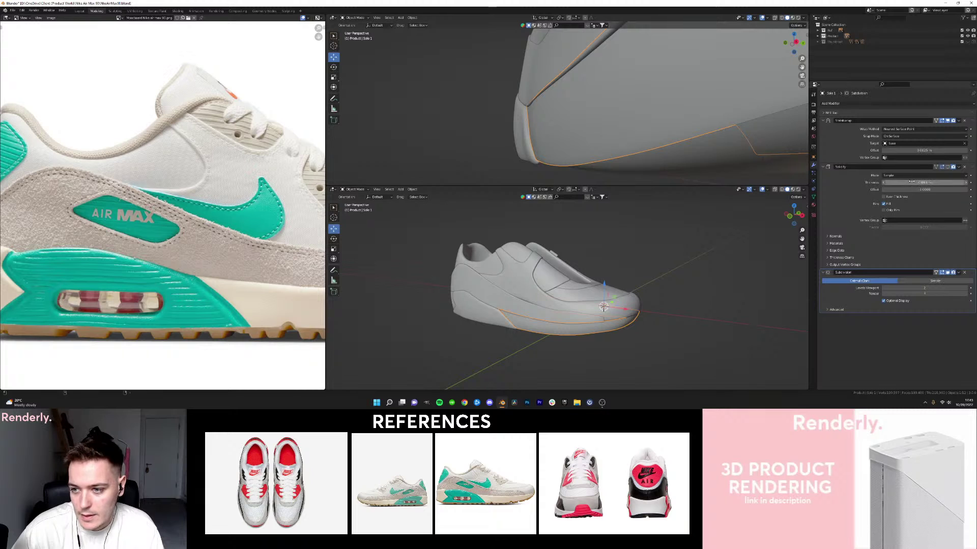
Toggle the Solidify modifier's viewport display and readjust the thickness of Side 1.
click(947, 167)
drag(924, 183, 938, 183)
click(508, 108)
mouse_move(508, 108)
middle_down()
mouse_move(572, 110)
mouse_move(600, 50)
middle_up()
Check the panels with wireframe toggled and a different viewport shading, and save the file.
key(shift+z)
key(shift+z)
key(z)
click(698, 57)
key(ctrl+s)
Show the shoe's coloured panels in material preview, review the side profile and save the file.
mouse_move(697, 57)
middle_down()
mouse_move(622, 97)
mouse_move(585, 97)
middle_up()
scroll(648, 89, down, 4)
scroll(585, 98, up, 3)
key(z)
click(643, 98)
middle_drag(640, 123, 577, 108)
scroll(611, 114, up, 3)
scroll(590, 120, down, 4)
key(ctrl+s)
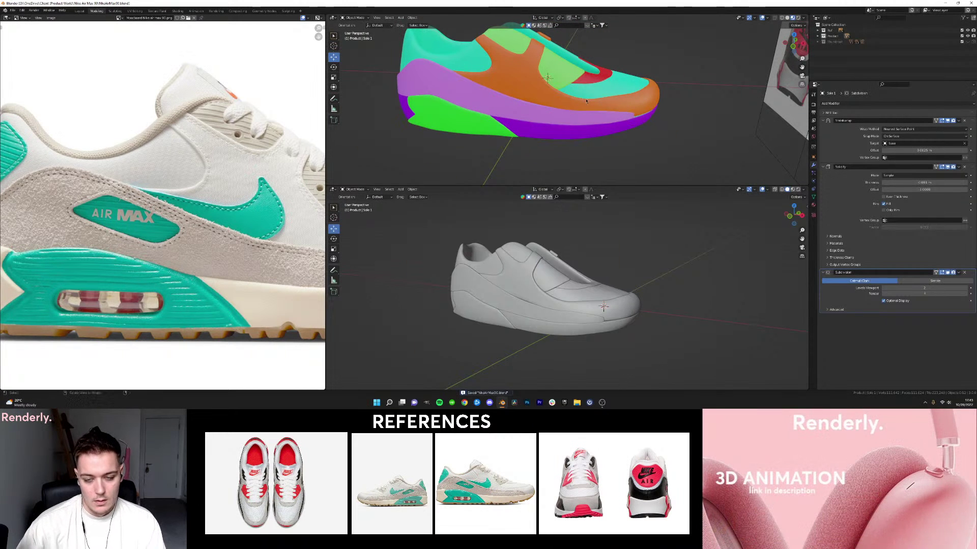
Unhide the hidden reference images around the shoe.
key(alt+h)
click(644, 177)
key(h)
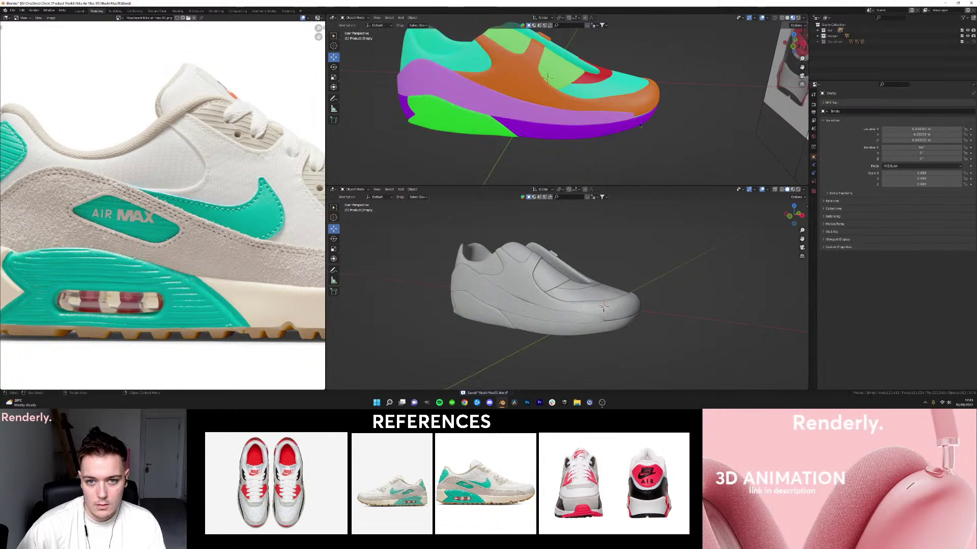
key(alt+h)
middle_drag(640, 126, 583, 118)
scroll(539, 101, up, 8)
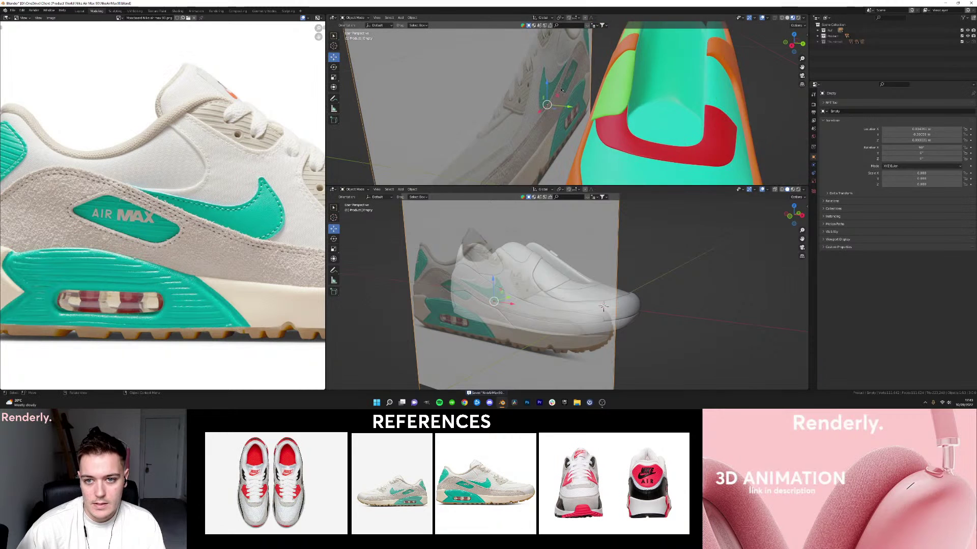
Compare the overlapping upper panels around the swoosh in wireframe, rendered and solid shading.
key(z)
click(572, 118)
click(583, 117)
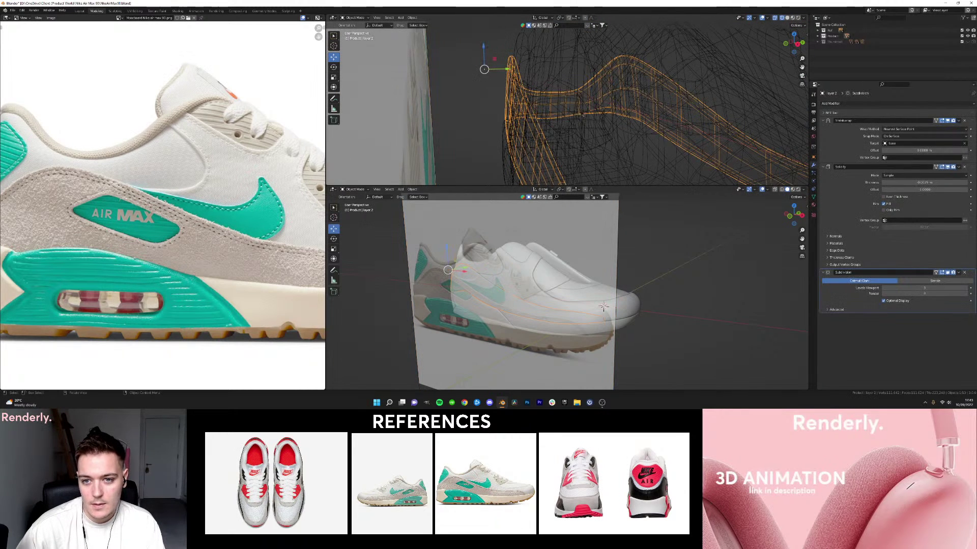
key(z)
click(585, 98)
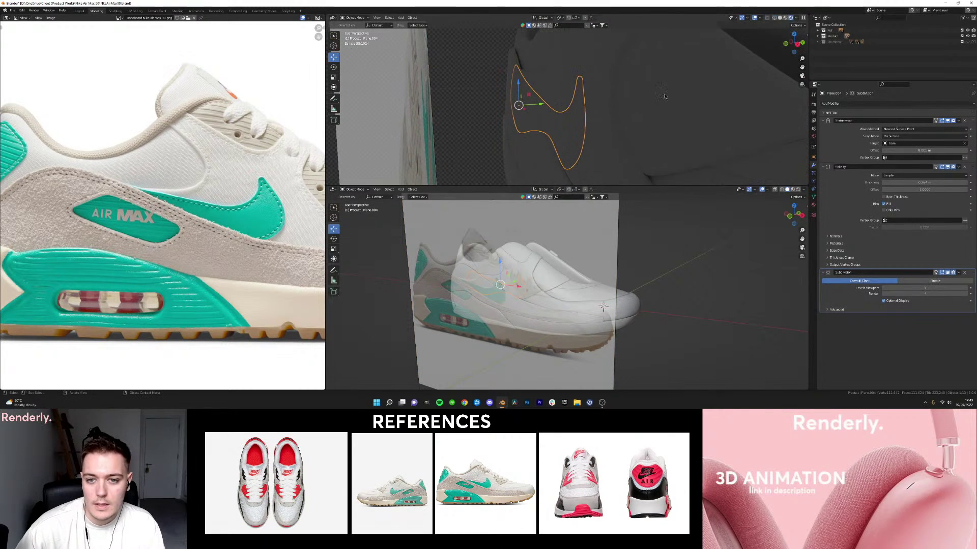
key(z)
click(617, 102)
middle_drag(617, 102, 575, 100)
Change the Solidify thickness of the upper panel Layer 1, trying 3 and settling on 6 as the edited digit.
middle_drag(540, 139, 552, 134)
click(552, 135)
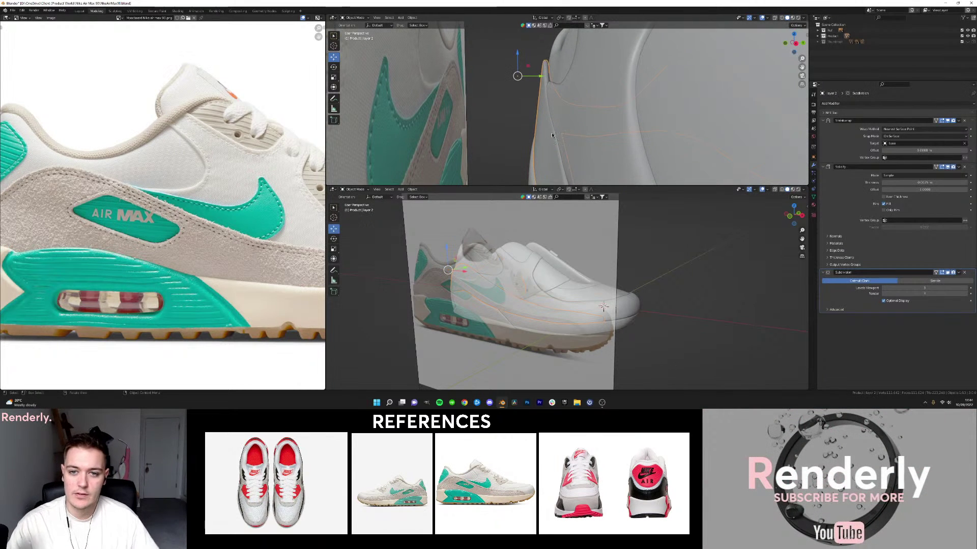
click(559, 88)
middle_drag(559, 89, 595, 105)
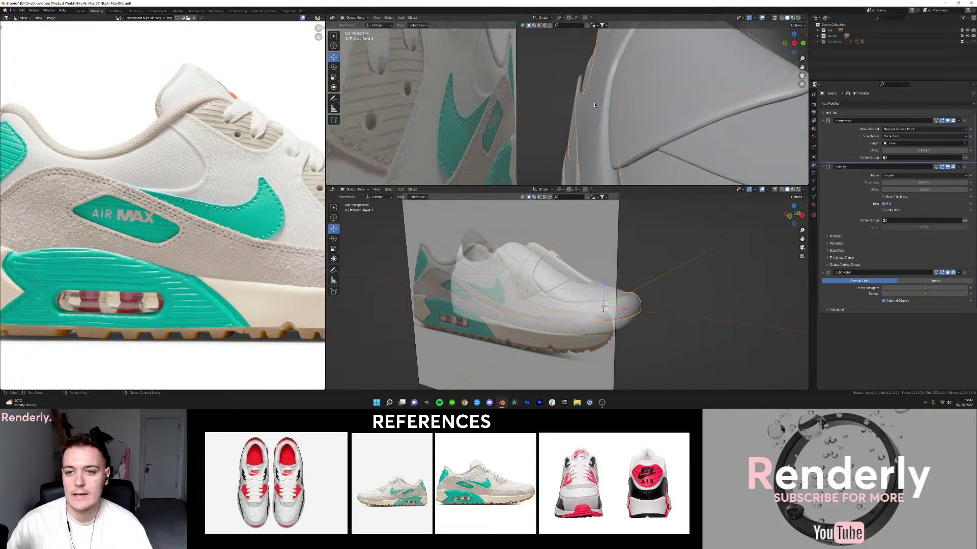
click(928, 183)
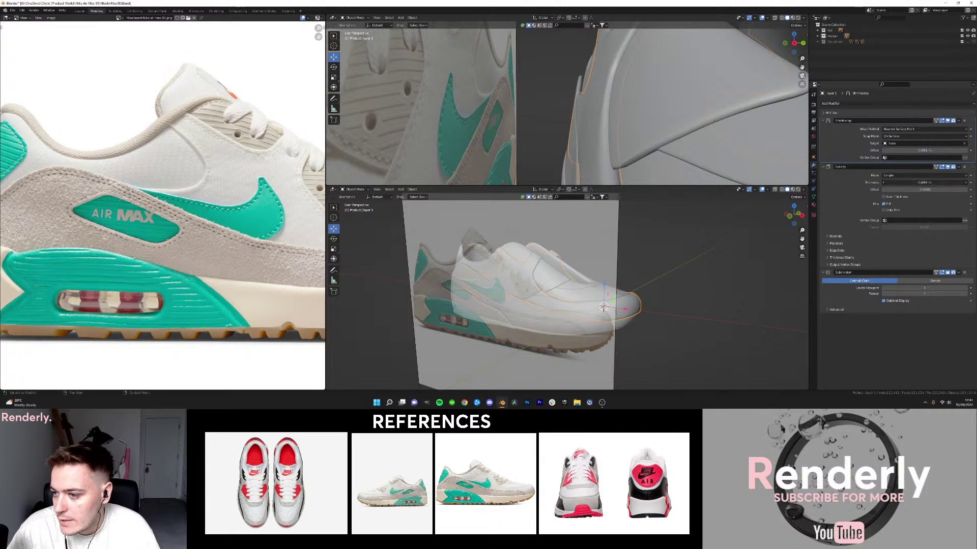
click(894, 183)
key(BackSpace)
text(3)
key(Return)
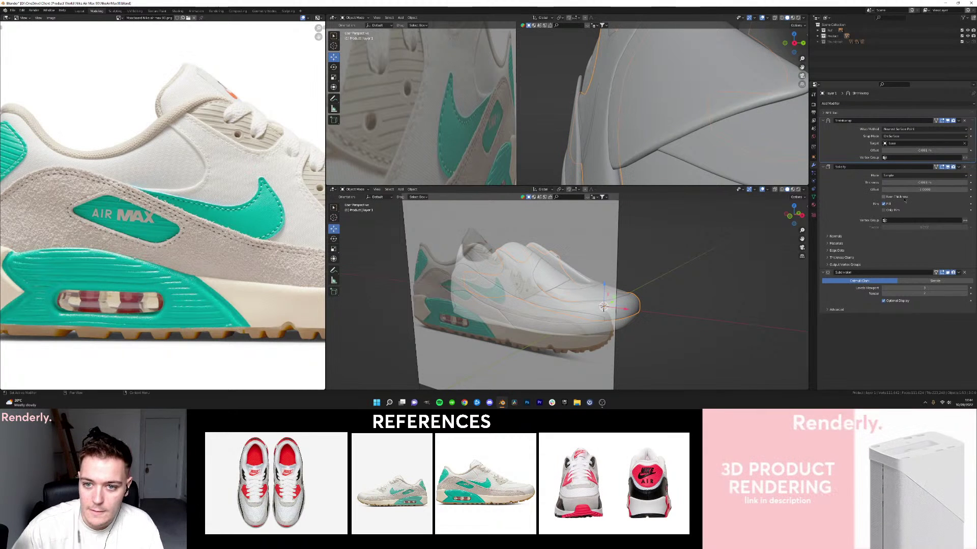
click(916, 182)
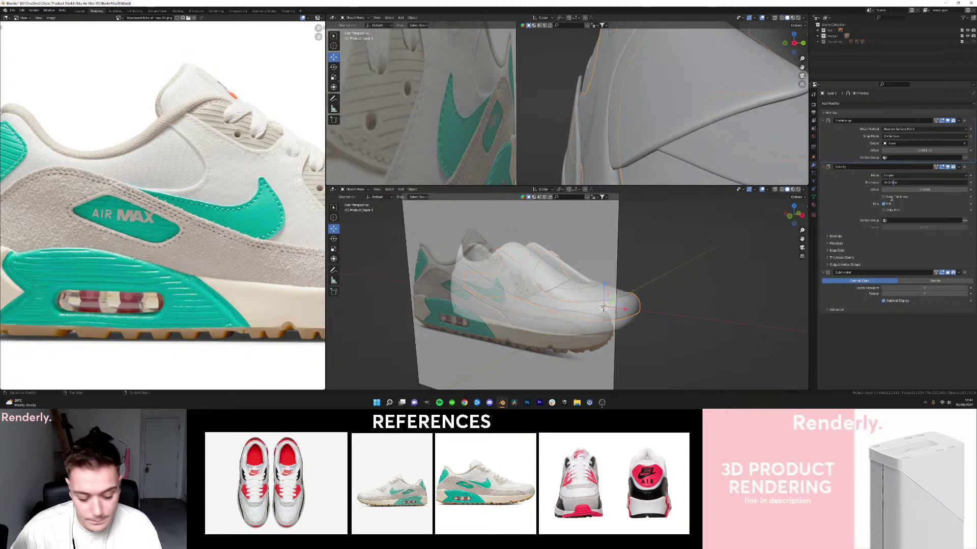
text(6)
key(Return)
Examine the thickness of the upper panels with changed viewport shading and wireframe toggled.
key(z)
click(705, 154)
middle_drag(705, 154, 589, 129)
key(shift+z)
key(shift+z)
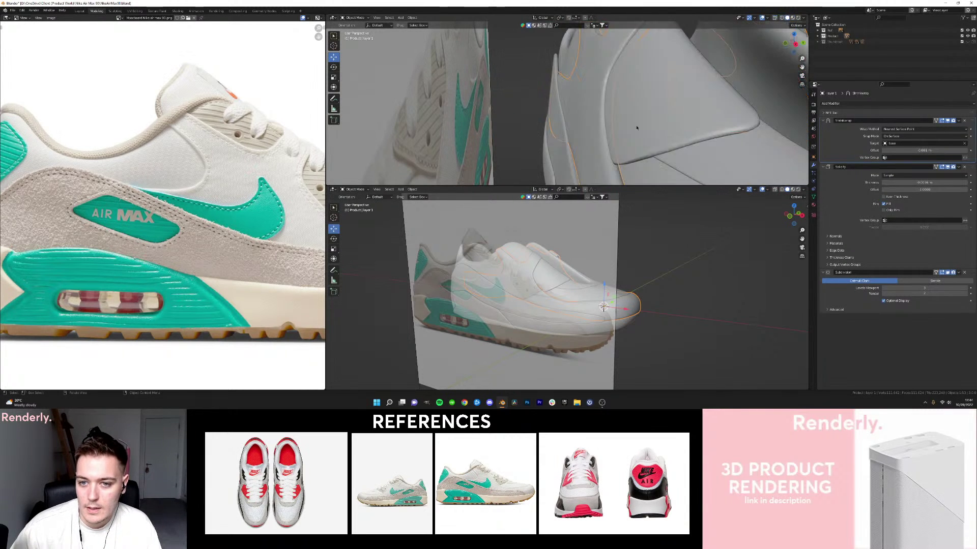
Try a different Shrinkwrap offset on the Layer 2 side panel and undo it.
click(559, 119)
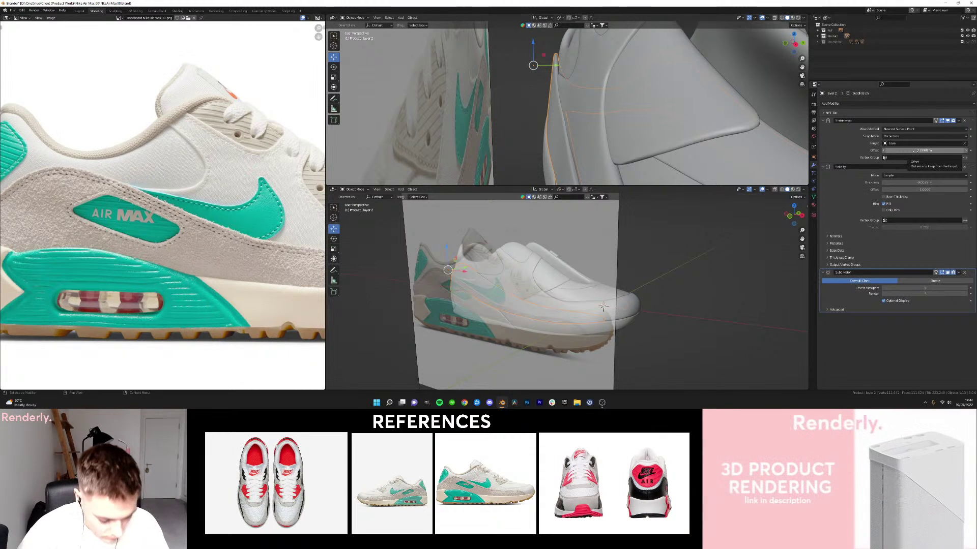
middle_drag(667, 142, 574, 109)
scroll(307, 122, down, 1)
click(530, 106)
click(530, 106)
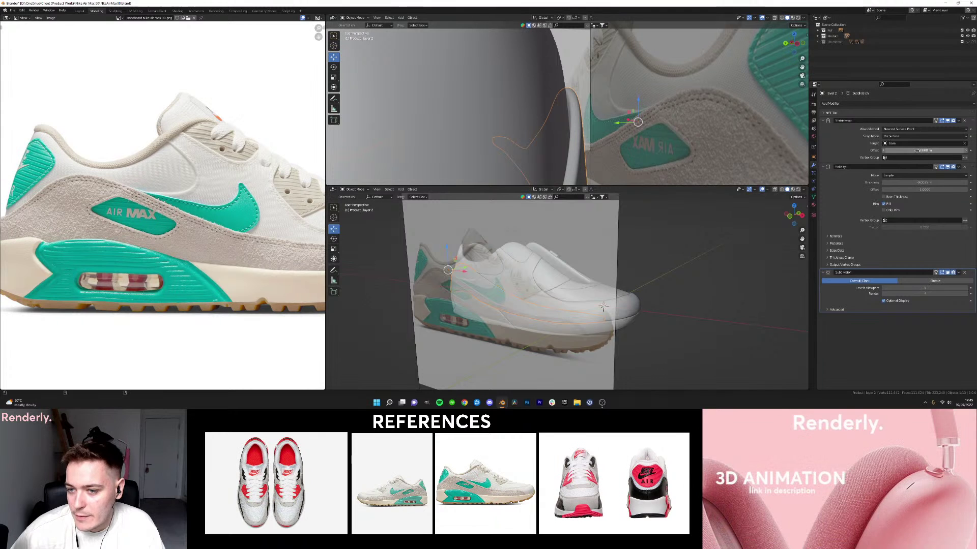
drag(924, 151, 912, 150)
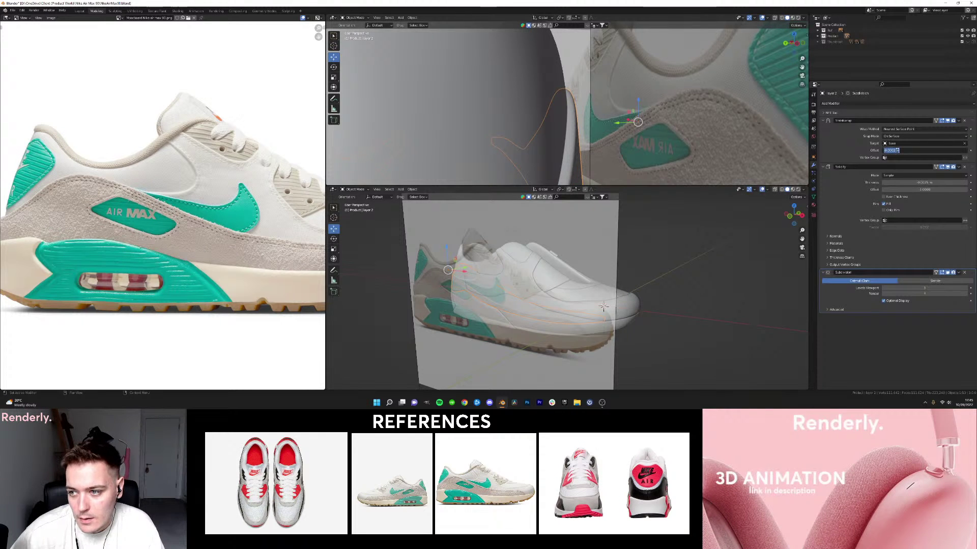
key(Return)
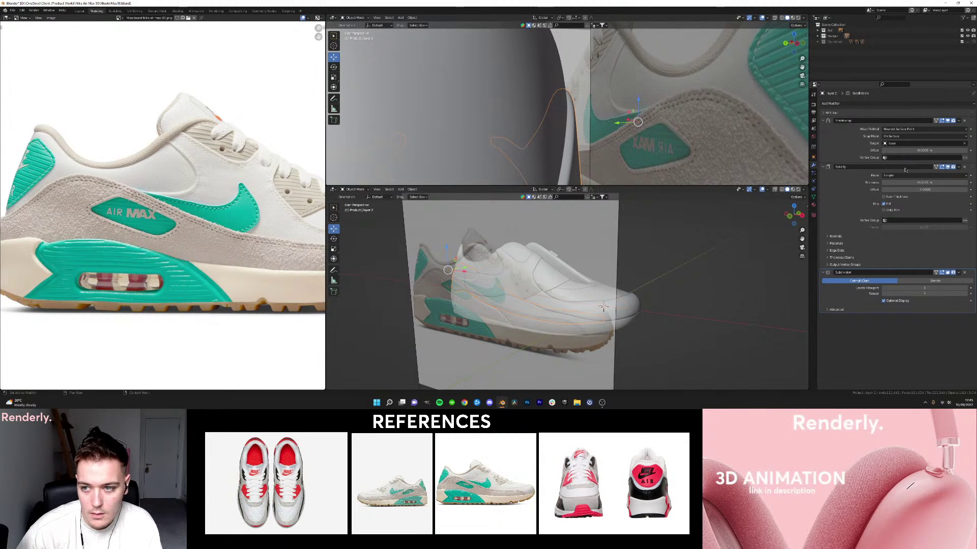
key(ctrl+z)
key(ctrl+z)
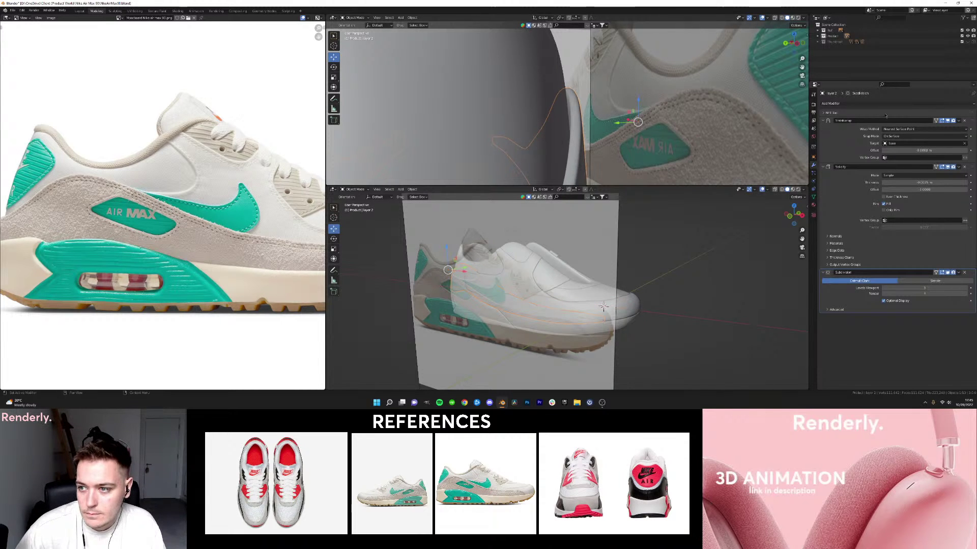
Set the Shrinkwrap offset of the Layer 2 side panel to 0 m and check its edge.
click(897, 150)
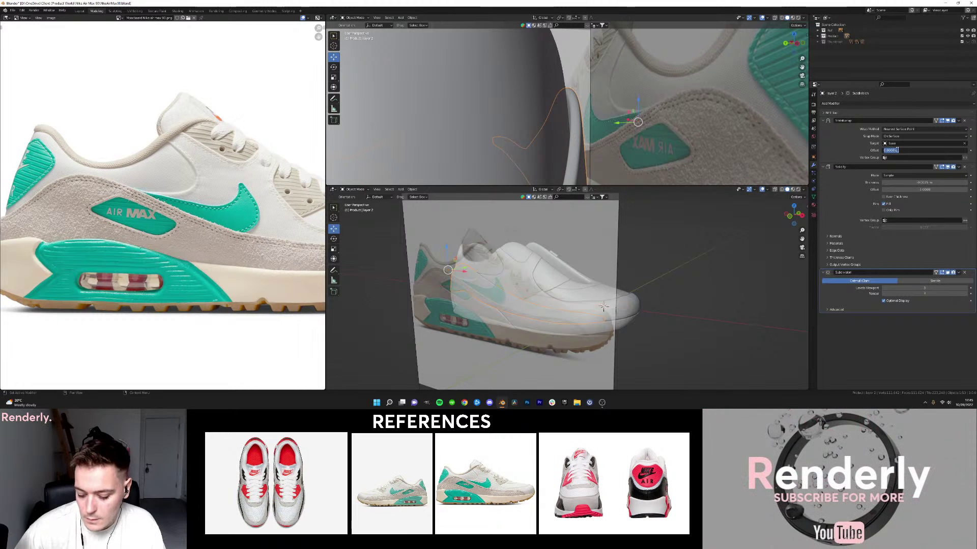
key(Return)
click(584, 78)
scroll(584, 78, down, 6)
middle_drag(585, 78, 473, 91)
scroll(554, 97, up, 3)
middle_drag(544, 96, 571, 71)
Adjust the Solidify thickness of the Layer 2 side panel while viewing the coloured panels in material preview.
key(z)
click(550, 83)
scroll(571, 71, down, 3)
scroll(572, 71, up, 4)
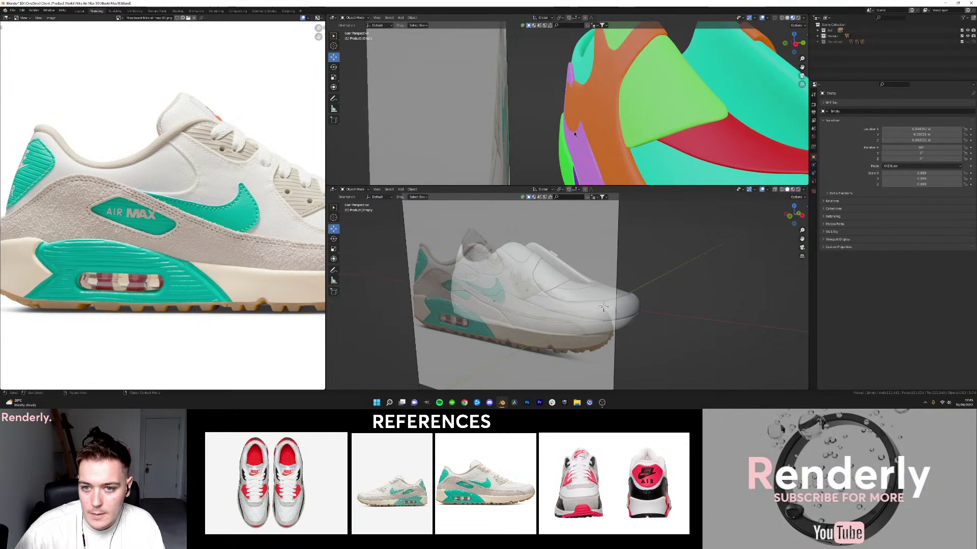
click(576, 141)
scroll(722, 122, up, 2)
scroll(712, 122, down, 2)
shift+middle_drag(667, 128, 651, 79)
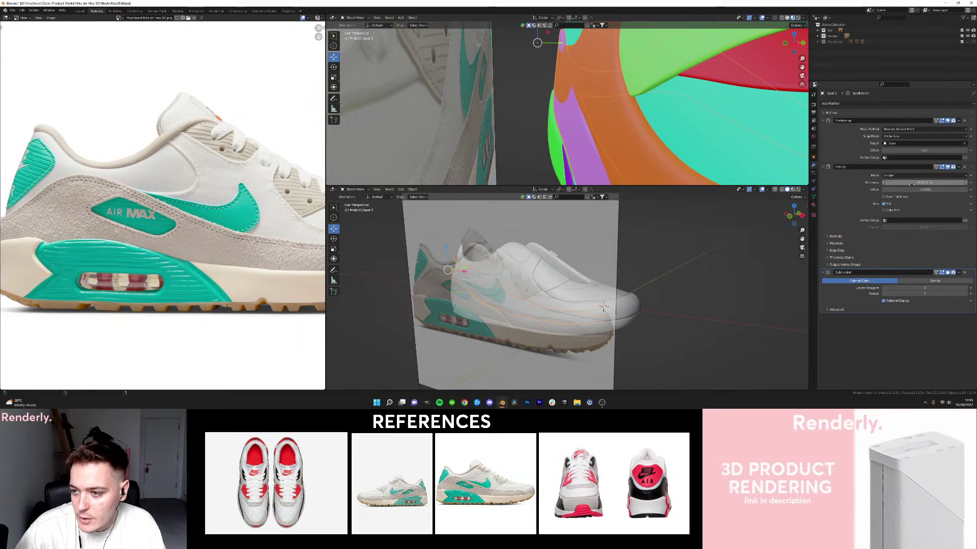
drag(924, 182, 913, 182)
mouse_move(690, 153)
middle_down()
mouse_move(606, 135)
mouse_move(565, 97)
mouse_move(596, 110)
middle_up()
Pick out the swoosh panel among the overlapping panels with the help of wireframe shading.
key(alt+a)
scroll(565, 97, down, 3)
key(shift+z)
key(shift+z)
key(shift+z)
click(589, 101)
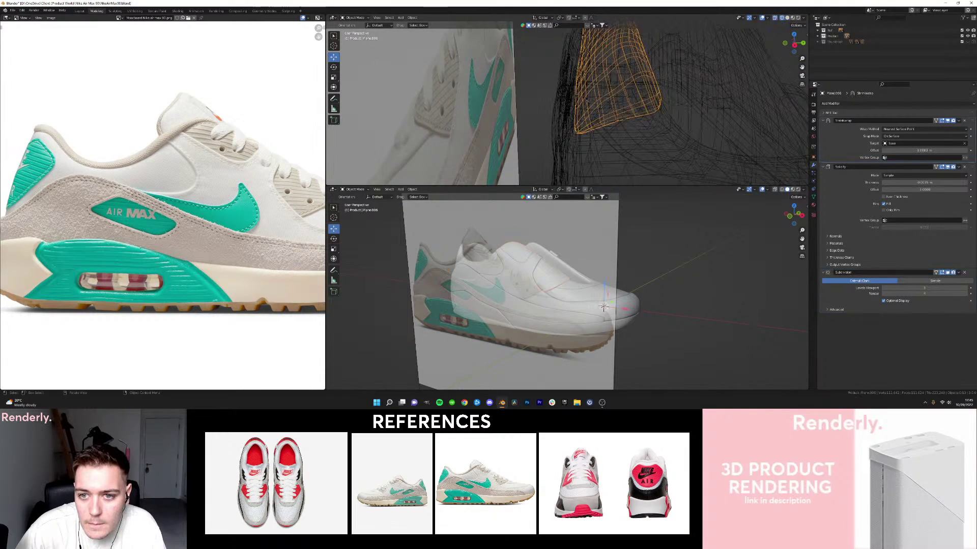
click(588, 101)
mouse_move(588, 100)
middle_down()
mouse_move(618, 111)
mouse_move(585, 118)
mouse_move(596, 113)
middle_up()
click(583, 119)
click(581, 119)
key(shift+z)
scroll(610, 118, up, 1)
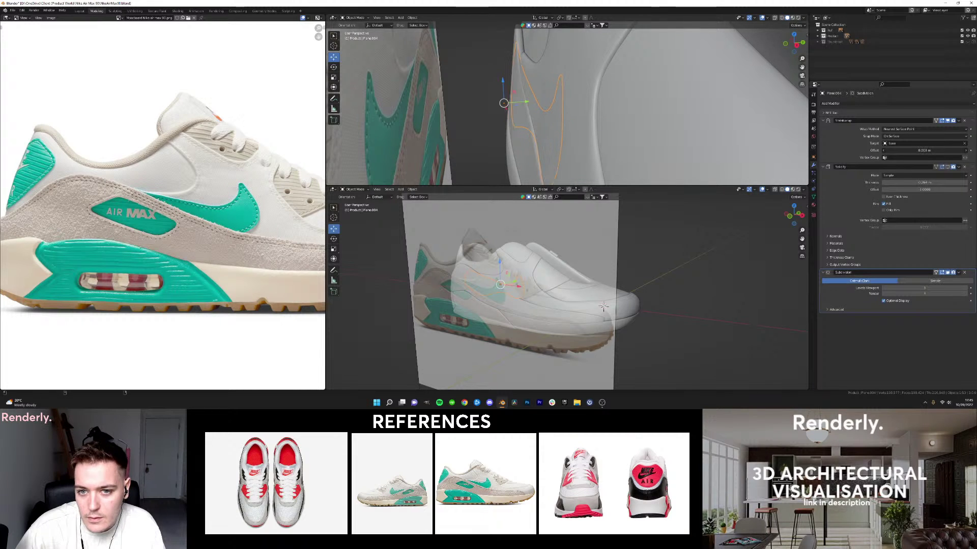
Examine the isolated swoosh panel in material preview.
key(z)
click(613, 142)
middle_drag(616, 135, 616, 111)
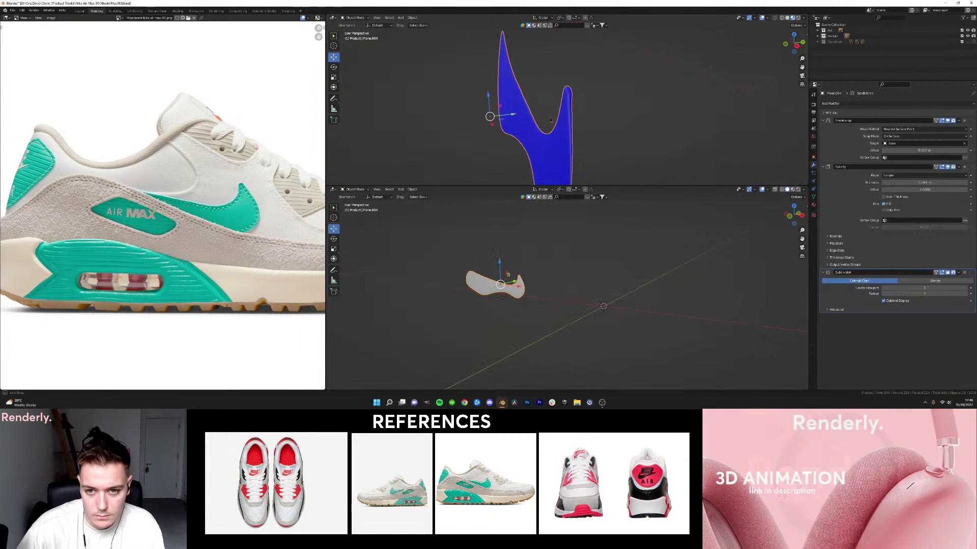
middle_drag(585, 122, 573, 98)
key(Tab)
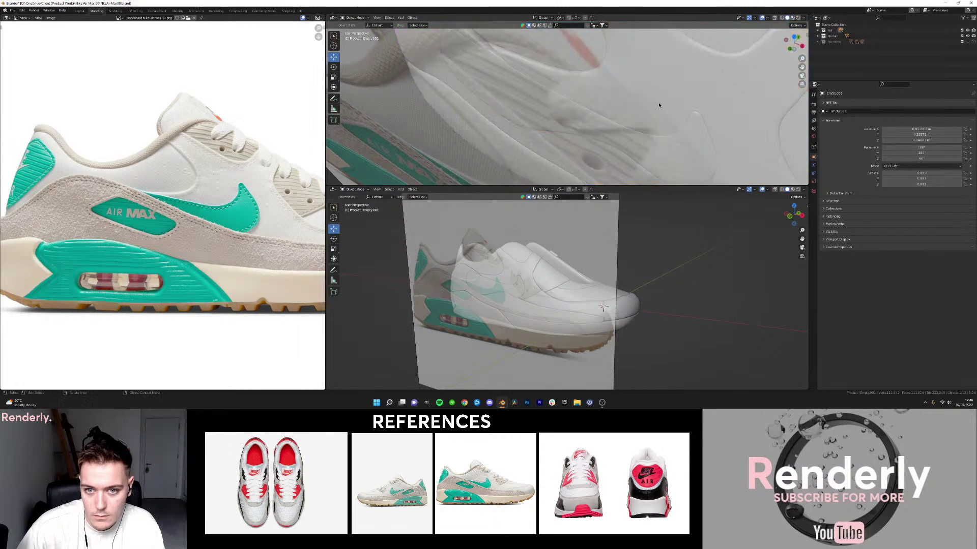
Select the swoosh panel and adjust its Shrinkwrap offset from the shoe's surface.
middle_drag(658, 102, 607, 79)
click(552, 95)
middle_drag(553, 95, 536, 115)
scroll(536, 115, down, 1)
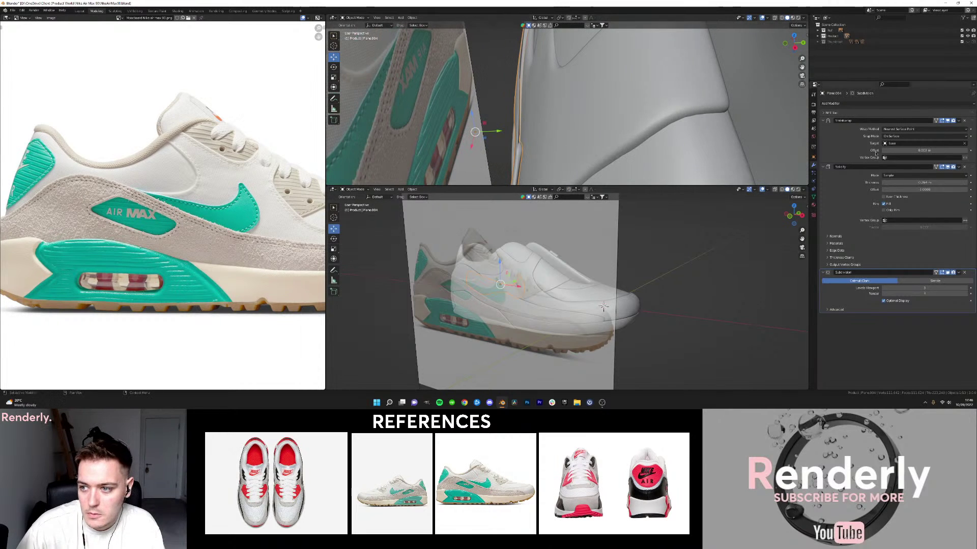
mouse_move(919, 151)
mouse_down()
mouse_move(931, 151)
mouse_move(916, 150)
mouse_up()
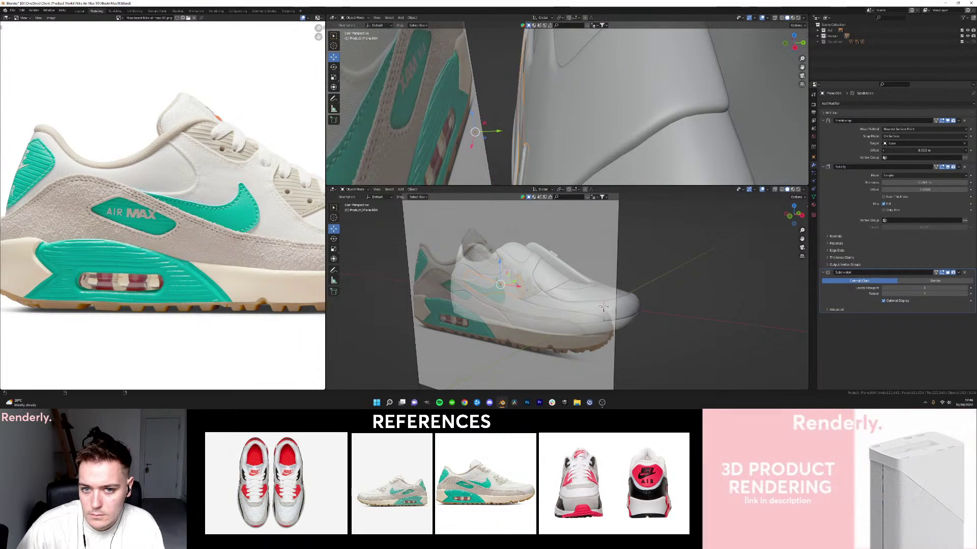
middle_drag(642, 113, 678, 93)
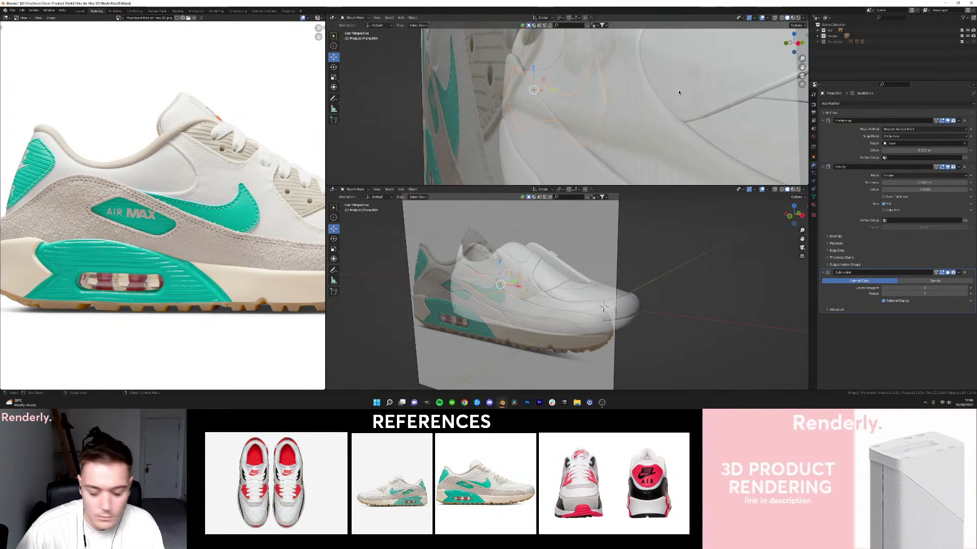
Hide the reference images around the shoe.
click(676, 93)
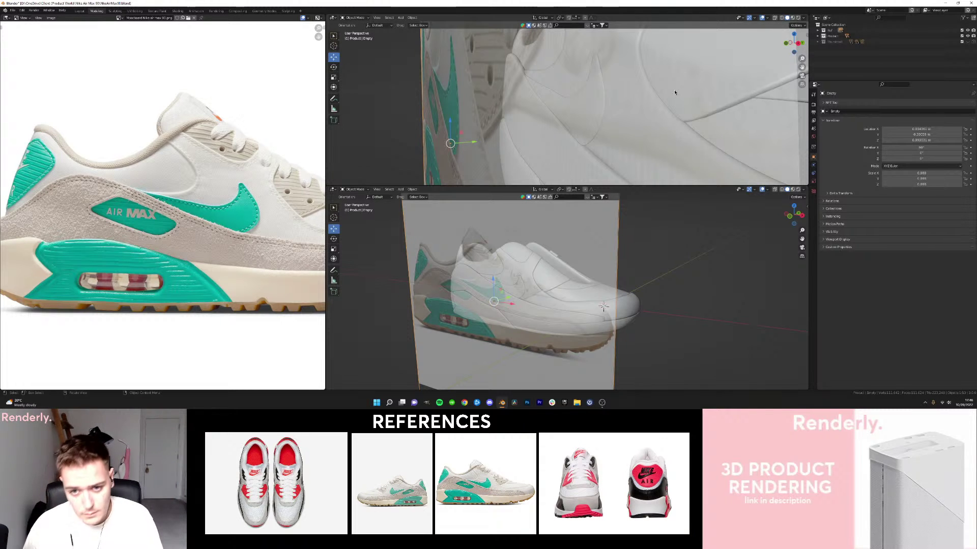
scroll(676, 93, down, 9)
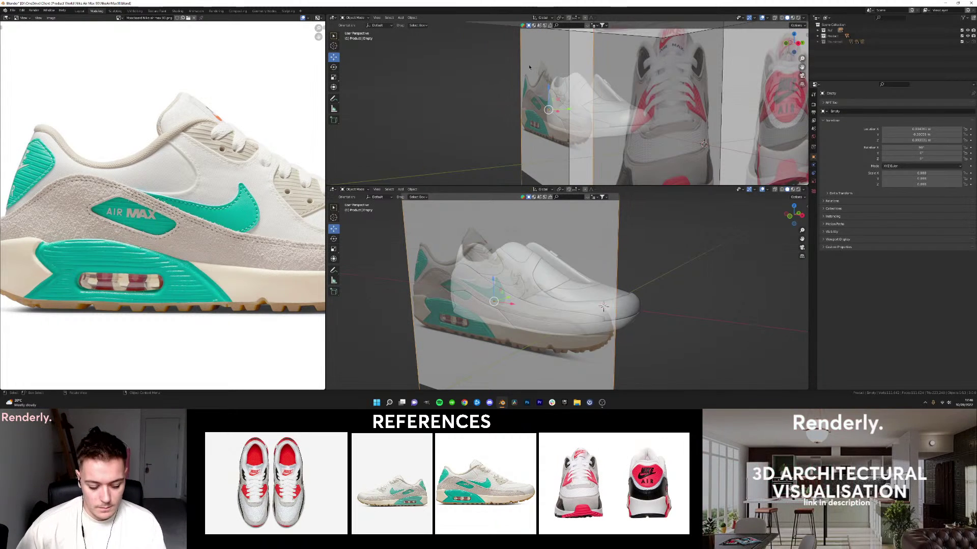
key(h)
middle_drag(539, 74, 585, 92)
Review the swoosh and side panels in material preview and switch the viewport to rendered shading.
key(z)
scroll(595, 117, up, 5)
middle_drag(593, 124, 614, 119)
scroll(614, 119, up, 2)
key(z)
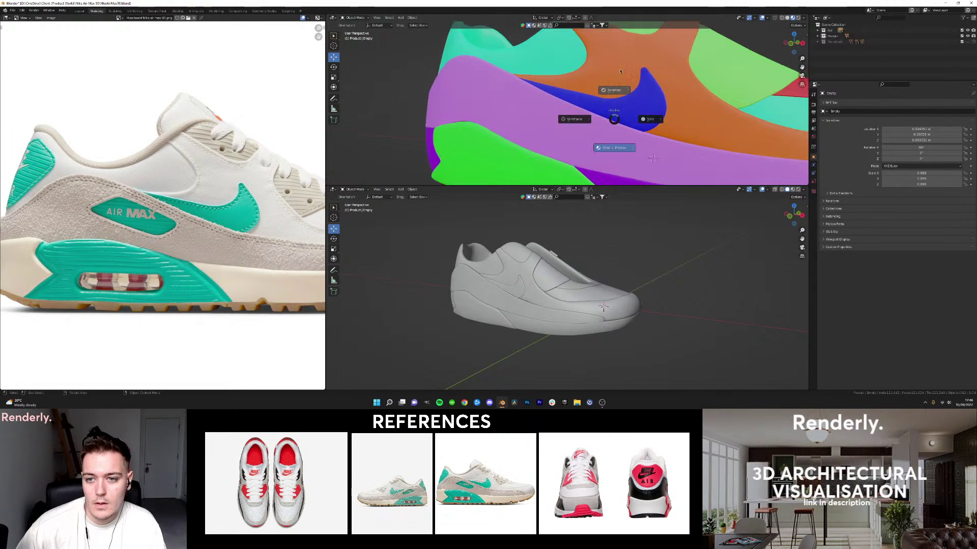
click(619, 81)
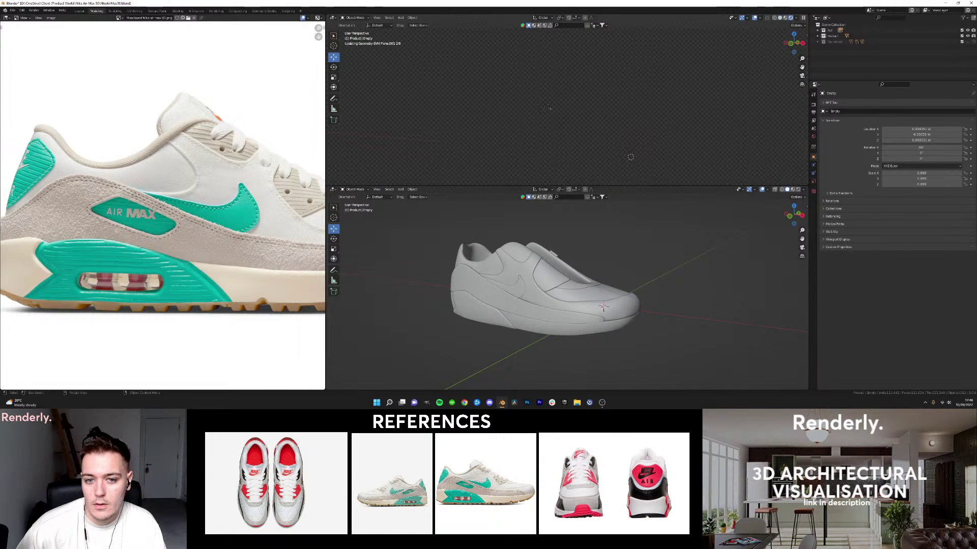
Save the file and inspect the side panel edges around the toe in solid and wireframe shading.
key(ctrl+s)
mouse_move(556, 94)
middle_down()
mouse_move(601, 116)
mouse_move(570, 106)
mouse_move(595, 114)
mouse_move(578, 116)
mouse_move(571, 133)
middle_up()
scroll(589, 119, up, 3)
key(z)
click(575, 113)
key(Tab)
key(z)
click(537, 115)
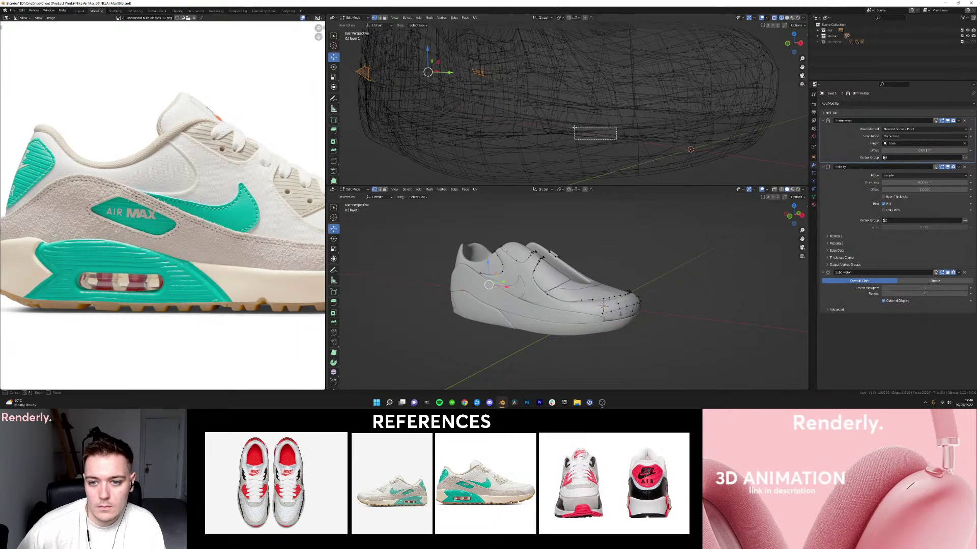
key(shift+z)
key(Tab)
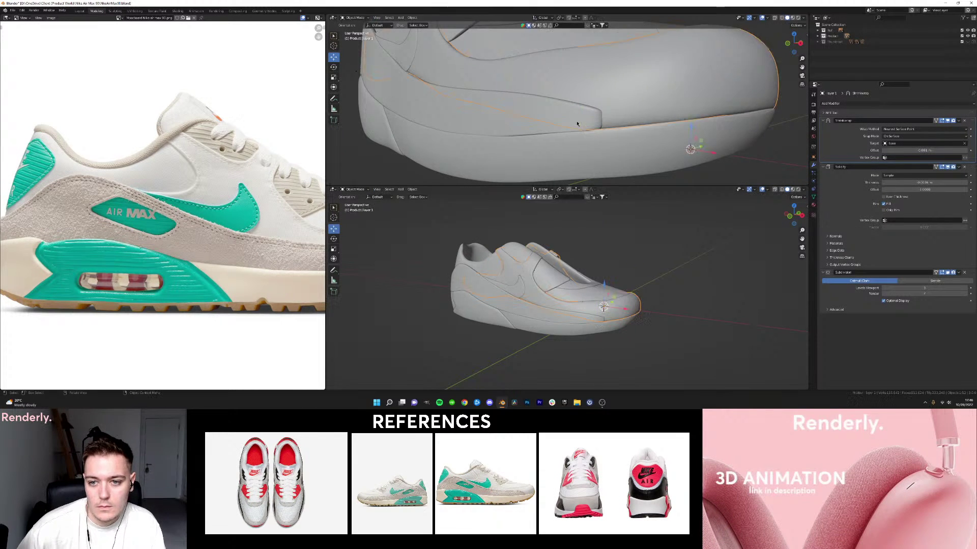
key(z)
click(586, 79)
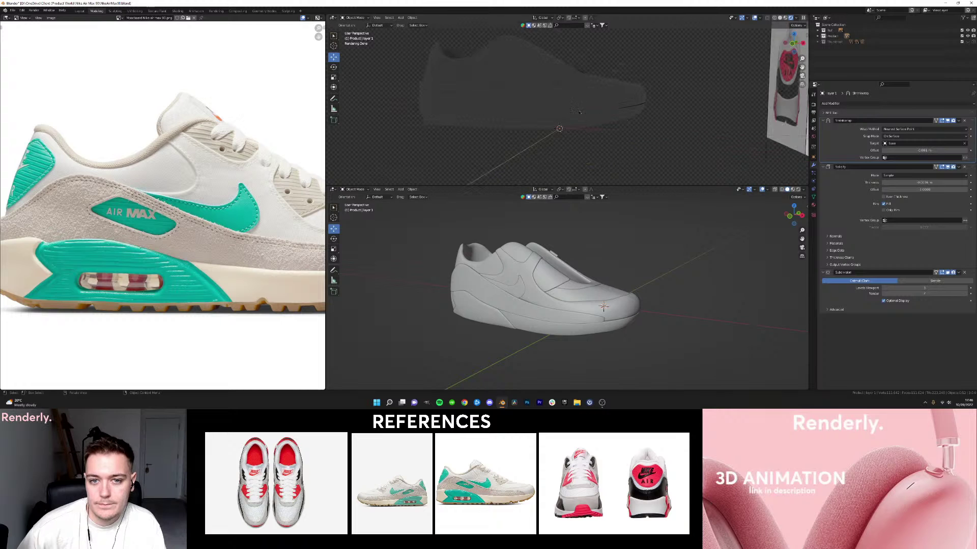
Review the shoe in rendered shading, save the file and return to solid shading near the eyelet panel.
scroll(614, 105, up, 3)
mouse_move(620, 110)
middle_down()
mouse_move(565, 107)
mouse_move(630, 132)
mouse_move(671, 124)
mouse_move(600, 126)
mouse_move(635, 124)
mouse_move(645, 140)
middle_up()
scroll(615, 104, down, 3)
key(ctrl+s)
scroll(579, 127, up, 4)
key(z)
click(611, 128)
scroll(610, 131, up, 1)
Inspect the eyelet panel's mesh along its lower edge and switch to material preview.
middle_drag(545, 114, 534, 118)
click(534, 118)
key(Tab)
scroll(527, 140, up, 1)
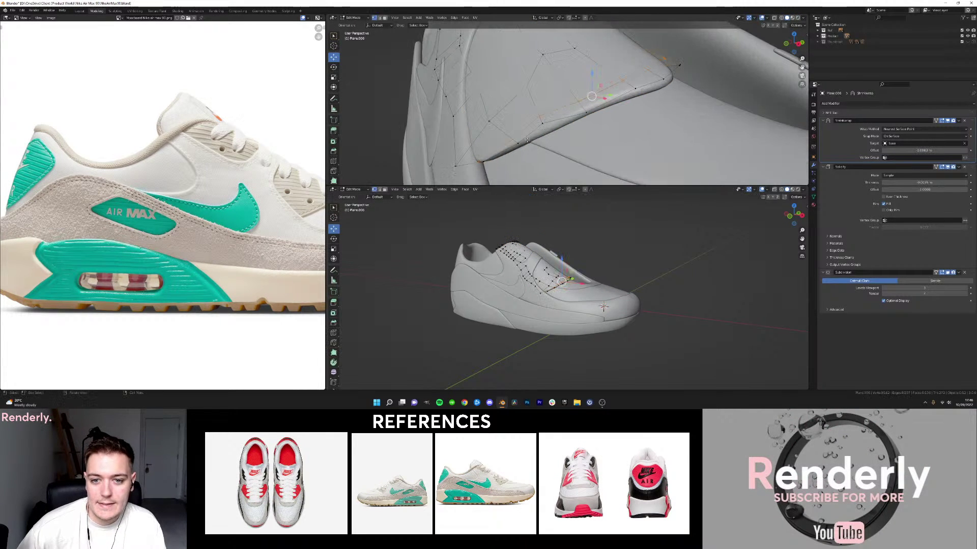
drag(492, 158, 508, 158)
key(shift+z)
key(z)
click(559, 139)
key(Tab)
mouse_move(559, 139)
middle_down()
mouse_move(575, 111)
mouse_move(568, 144)
middle_up()
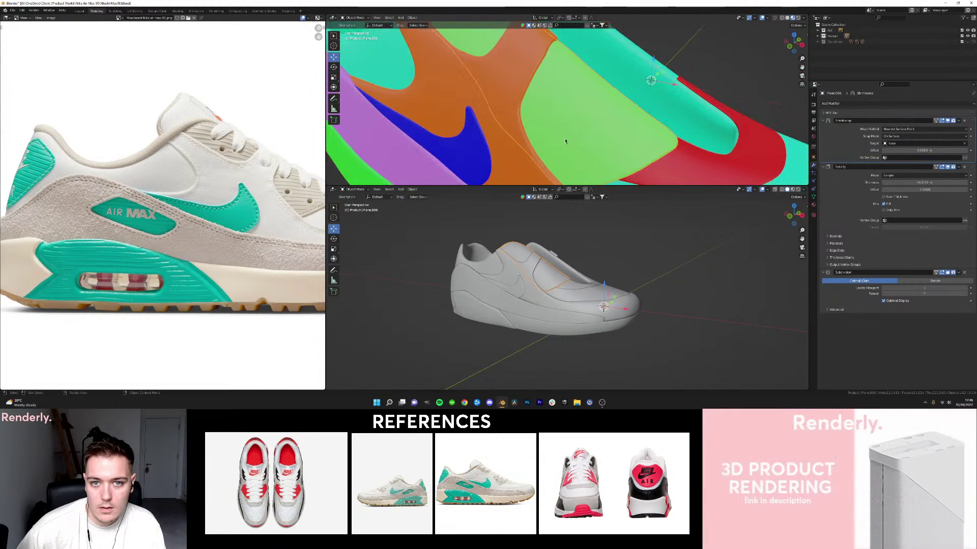
Select the eyelet panel, adjust its Shrinkwrap offset from the shoe's surface and deselect it.
middle_drag(540, 114, 506, 89)
click(514, 148)
middle_drag(514, 148, 473, 123)
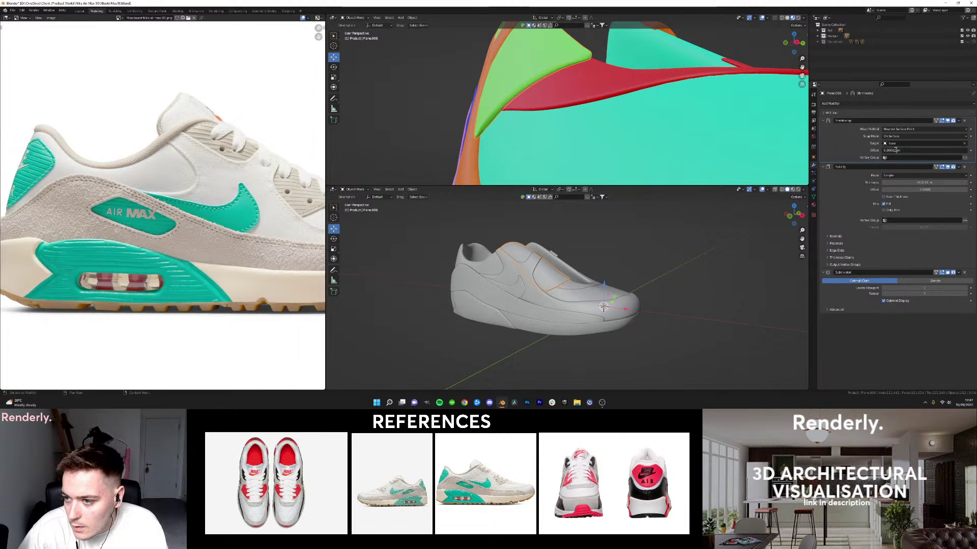
scroll(646, 109, down, 4)
mouse_move(644, 108)
middle_down()
mouse_move(671, 118)
mouse_move(588, 114)
mouse_move(528, 91)
mouse_move(581, 98)
mouse_move(625, 127)
mouse_move(605, 114)
middle_up()
key(alt+a)
Compare the solid-shaded shoe with the side reference photo, focusing on the overlay panel near the toe.
key(z)
click(509, 65)
scroll(544, 93, down, 2)
scroll(580, 98, down, 3)
key(z)
click(627, 101)
scroll(605, 114, up, 2)
scroll(214, 192, down, 3)
middle_drag(214, 192, 156, 184)
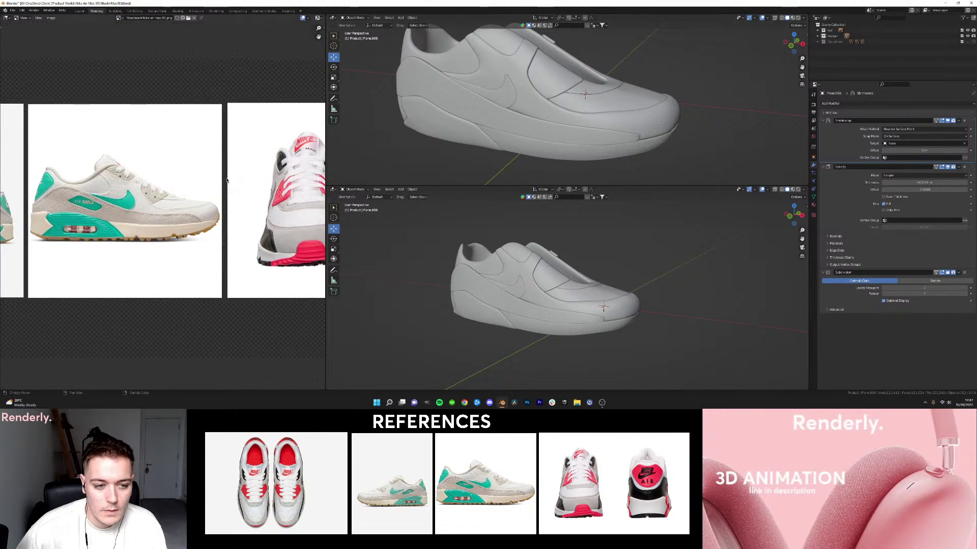
scroll(264, 197, up, 3)
middle_drag(264, 197, 236, 192)
Edit the lower side overlay in front view and reposition its upper-edge vertices near the toe vertically.
shift+middle_drag(624, 134, 599, 106)
scroll(595, 105, up, 5)
click(601, 107)
key(KP_1)
scroll(598, 333, up, 6)
key(Tab)
scroll(586, 255, up, 4)
key(shift+z)
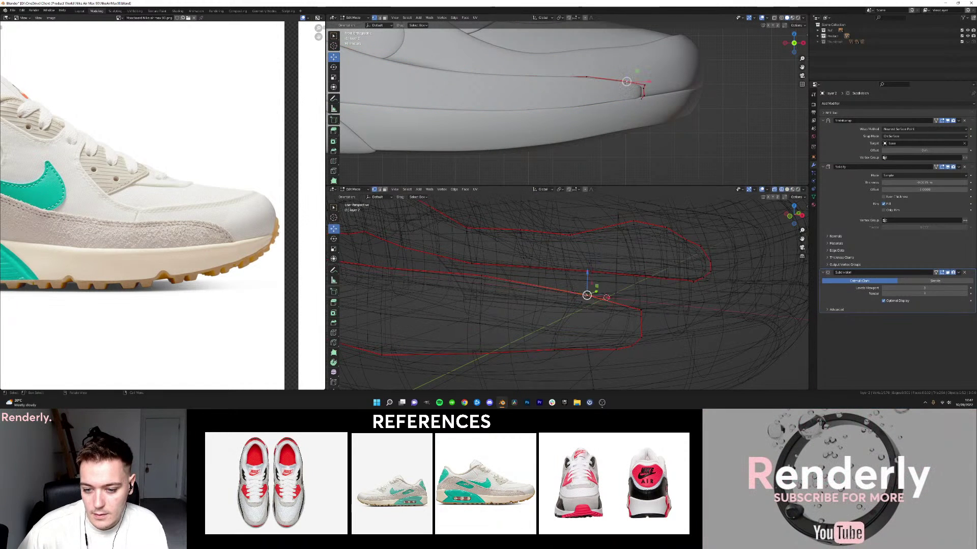
click(584, 294)
key(alt+z)
drag(643, 82, 610, 64)
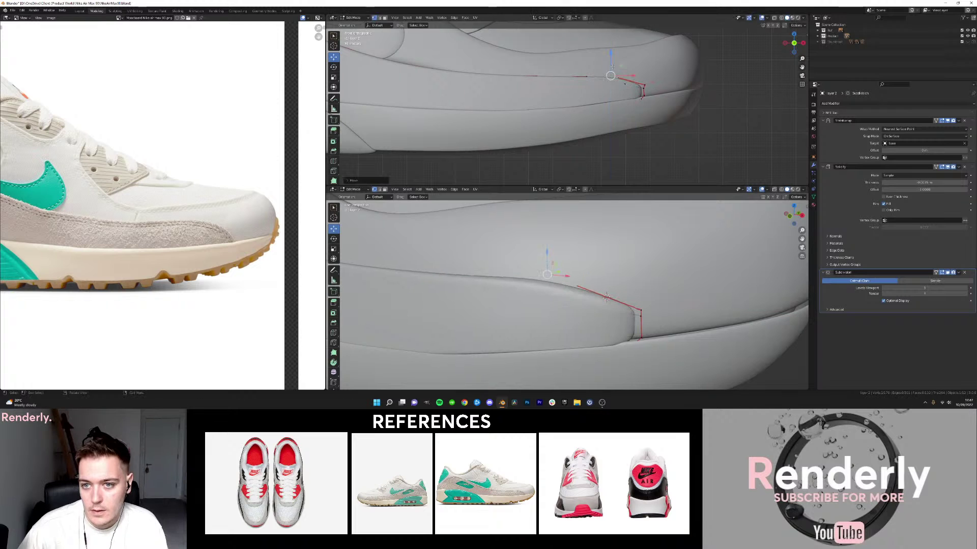
key(g)
key(z)
click(607, 70)
key(alt+z)
Raise the corner vertex at the side overlay's toe end and shift it along X to round the tip.
click(640, 309)
key(g)
key(z)
click(640, 302)
key(g)
key(x)
click(621, 298)
key(Tab)
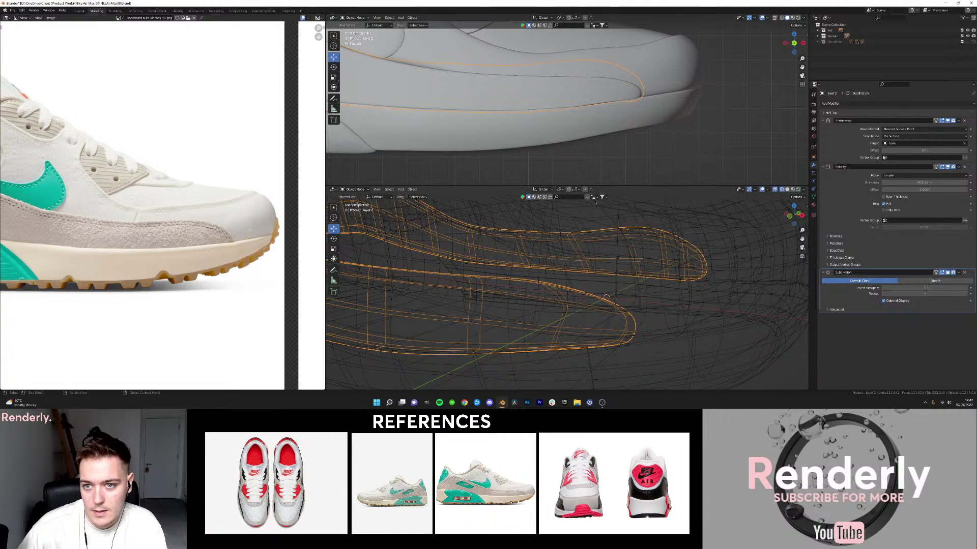
key(Tab)
key(Tab)
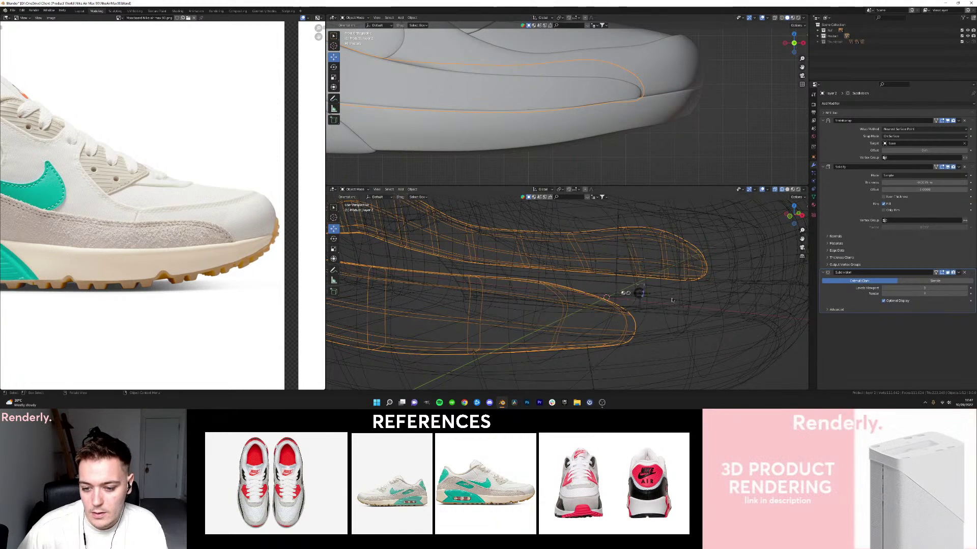
Adjust the height of the upper corner vertex at the side overlay's toe tip along Z.
key(shift+z)
middle_drag(642, 300, 631, 301)
key(Tab)
key(g)
key(z)
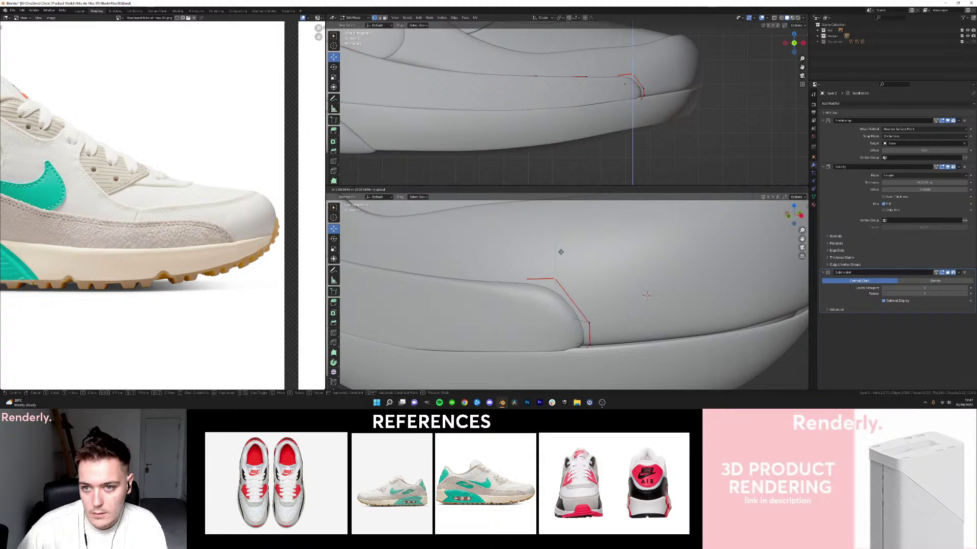
click(563, 275)
key(alt+z)
key(alt+z)
key(Tab)
Unhide the reference images and compare the side overlay's toe tip with the side photo.
key(alt+h)
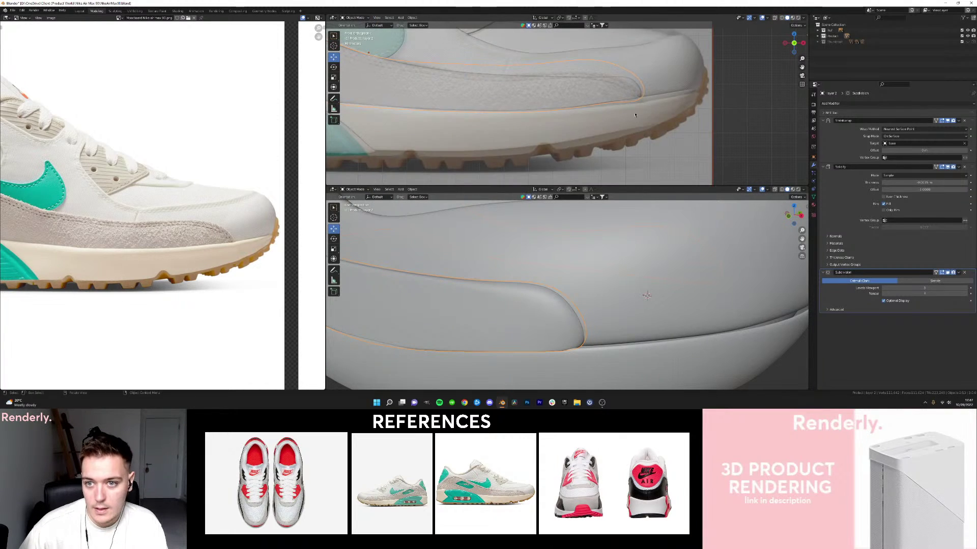
shift+middle_drag(633, 99, 638, 121)
scroll(638, 121, up, 1)
key(Tab)
key(Tab)
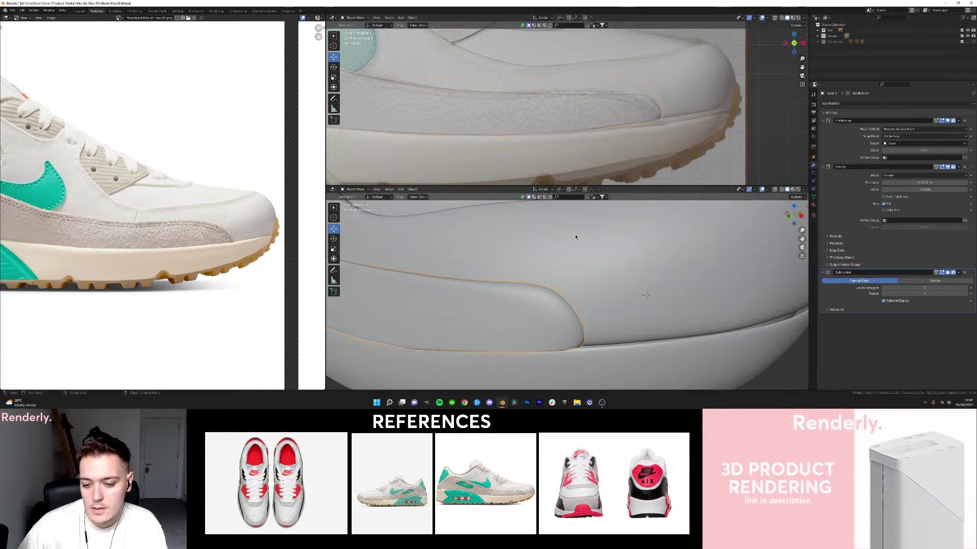
Move the side overlay's toe-tip vertices to follow the rounded outline in the side reference photo.
key(Tab)
key(alt+z)
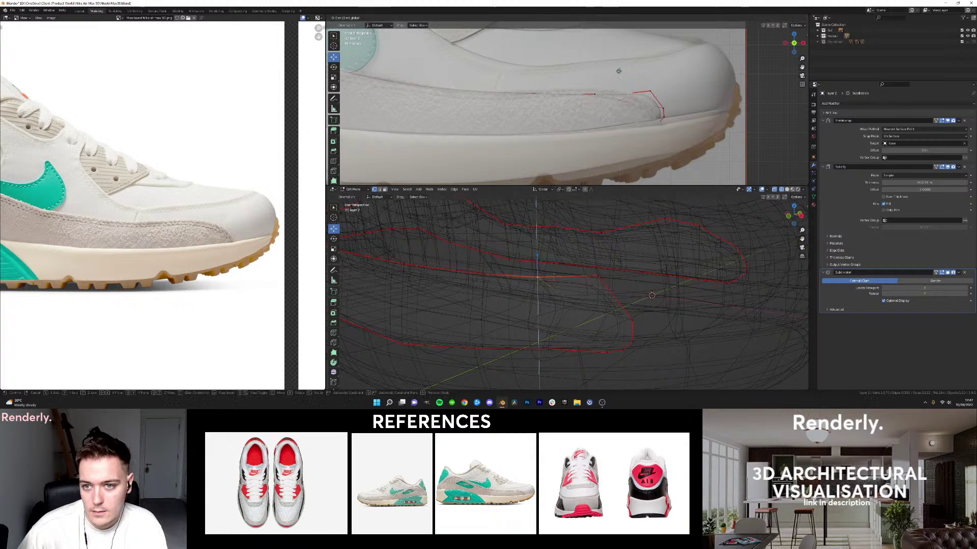
drag(619, 73, 613, 73)
drag(594, 263, 633, 336)
key(g)
key(shift+z)
click(632, 342)
key(Tab)
key(Tab)
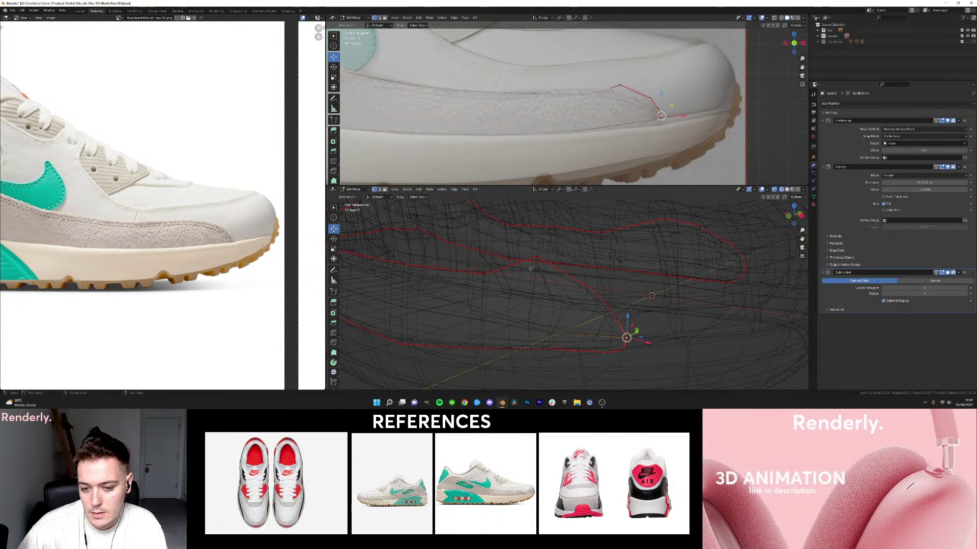
Reposition the upper-edge vertices behind the side overlay's toe tip to smooth its curve along the reference.
mouse_move(535, 246)
mouse_down()
mouse_move(486, 253)
mouse_move(487, 240)
mouse_move(540, 241)
mouse_up()
click(484, 273)
click(538, 256)
key(Tab)
middle_drag(540, 246, 560, 248)
key(Tab)
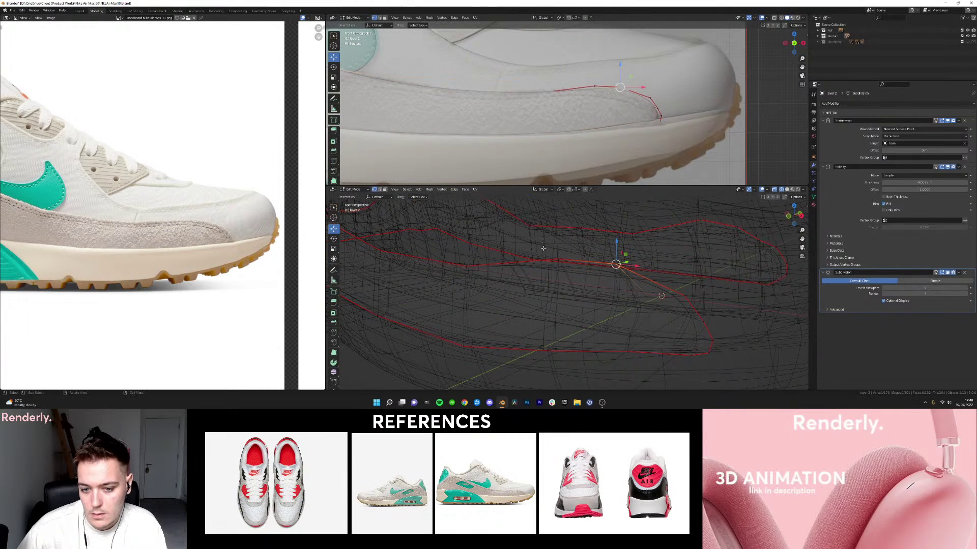
key(Tab)
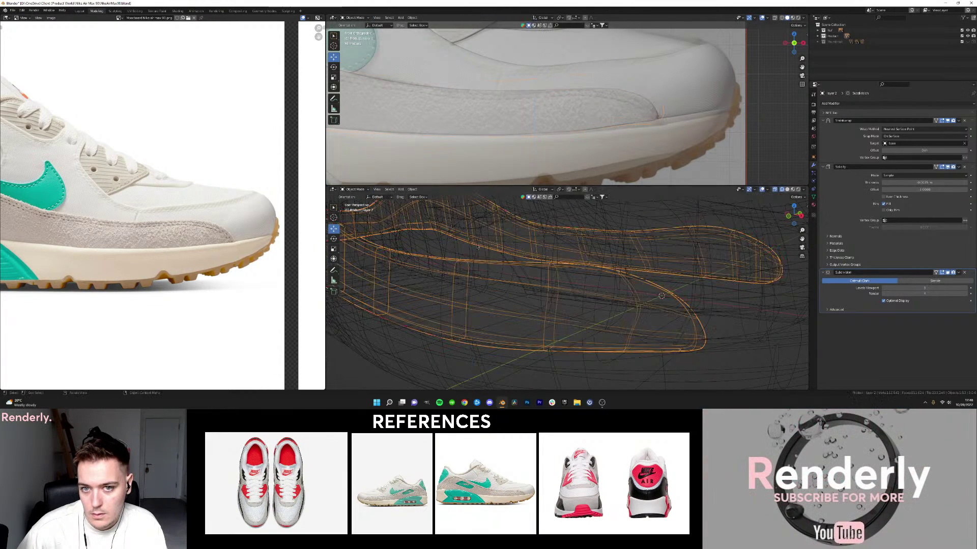
Check the reshaped side overlay in material preview and select it.
scroll(613, 128, down, 5)
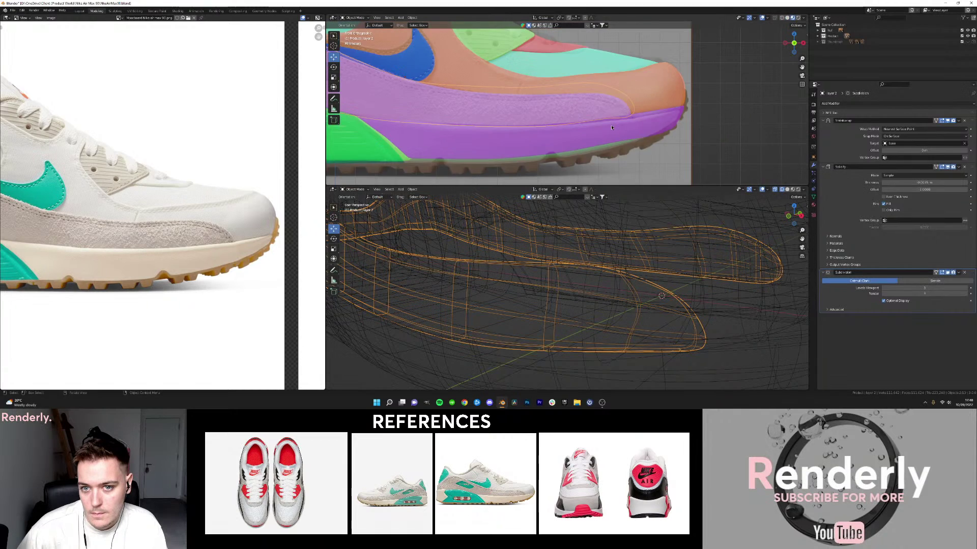
mouse_move(612, 128)
middle_down()
mouse_move(554, 134)
mouse_move(605, 127)
middle_up()
click(683, 106)
scroll(600, 127, up, 1)
scroll(590, 122, down, 2)
scroll(535, 119, up, 1)
click(539, 118)
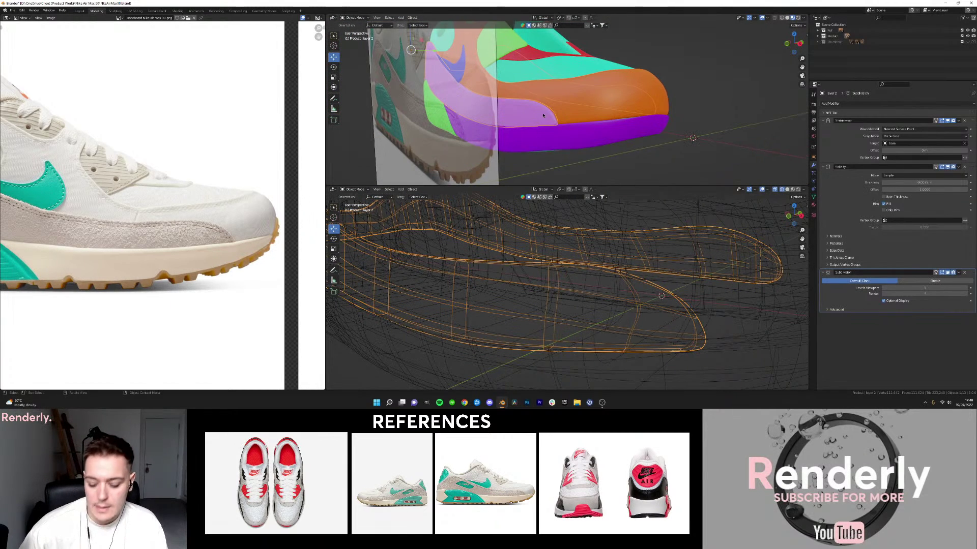
Isolate the side overlay in front view and open its mesh for editing.
key(KP_1)
key(KP_Divide)
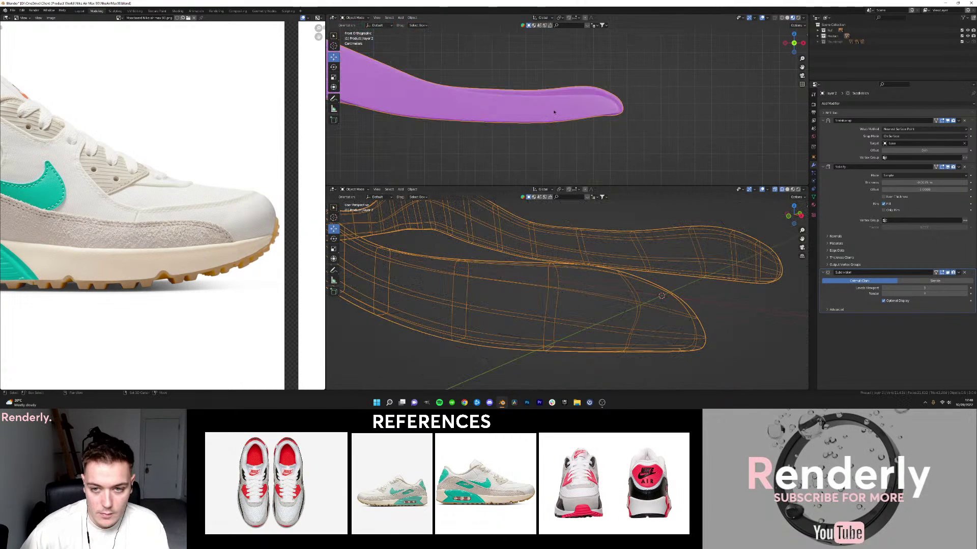
scroll(605, 115, up, 3)
key(Tab)
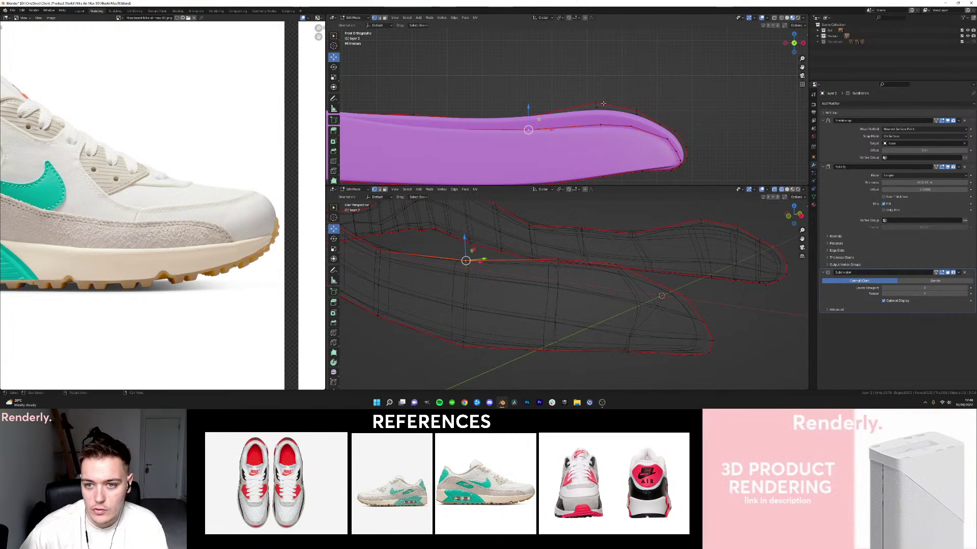
Try lowering the upper-edge vertex near the tip of the overlay's opposite side and undo the move.
drag(603, 108, 602, 121)
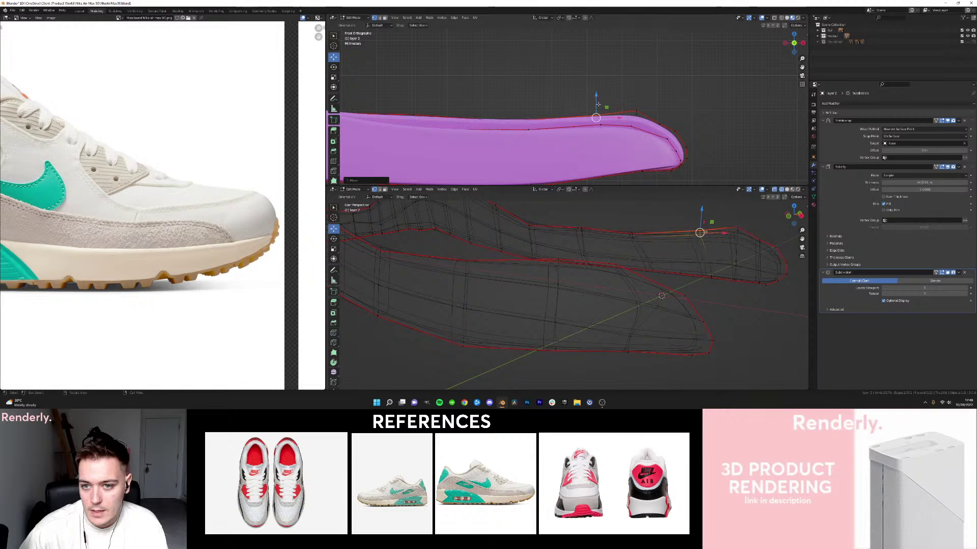
key(ctrl+z)
Adjust the vertices on the lower edge near the tip of the overlay's opposite side in wireframe.
middle_drag(672, 239, 652, 245)
drag(681, 285, 681, 284)
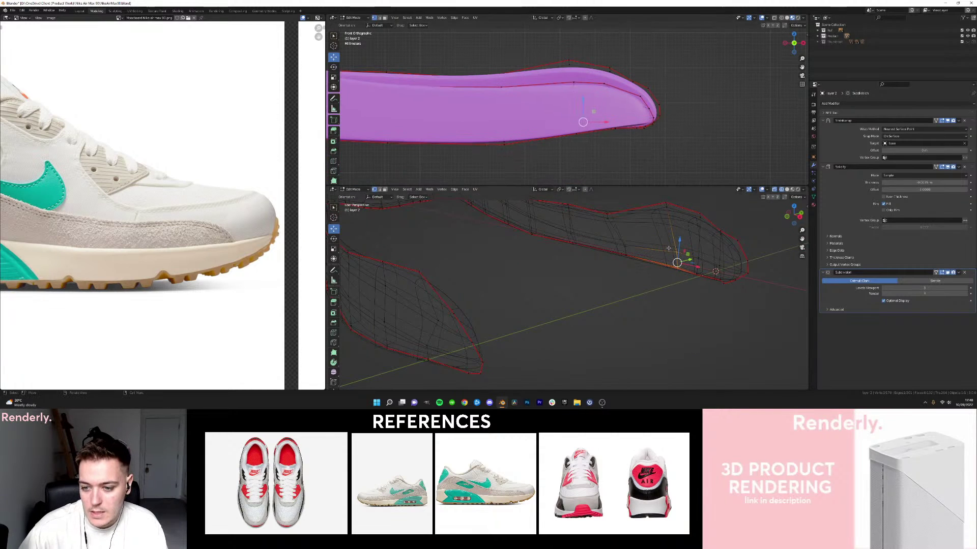
scroll(593, 116, up, 2)
key(shift+z)
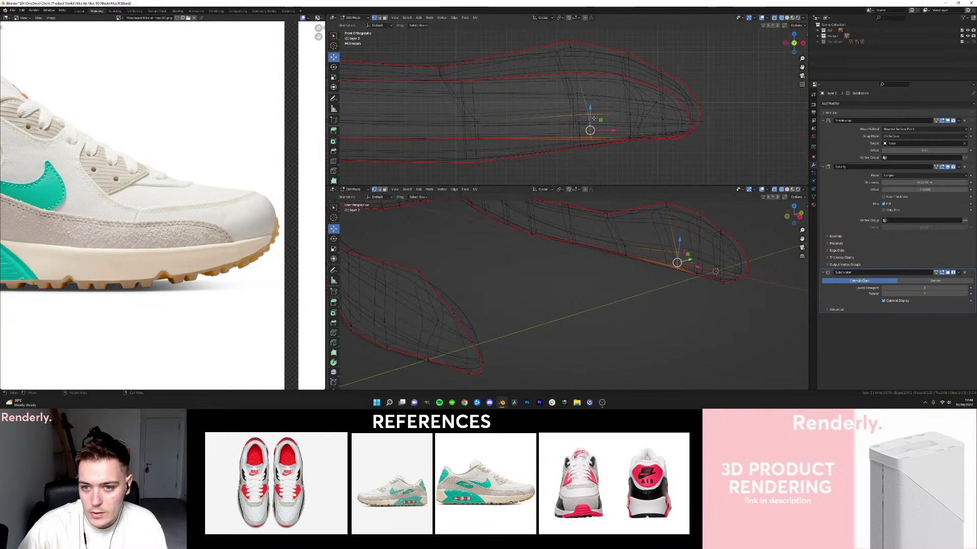
key(ctrl+z)
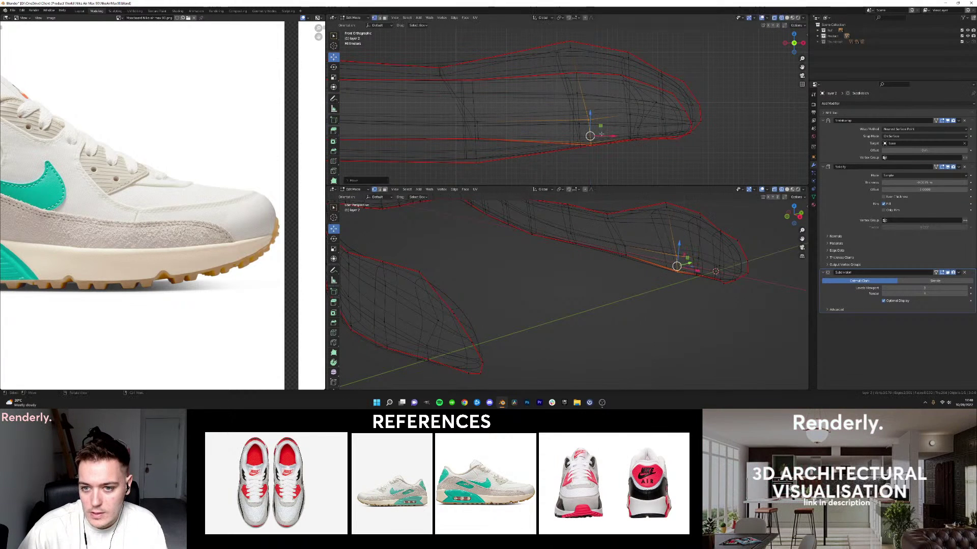
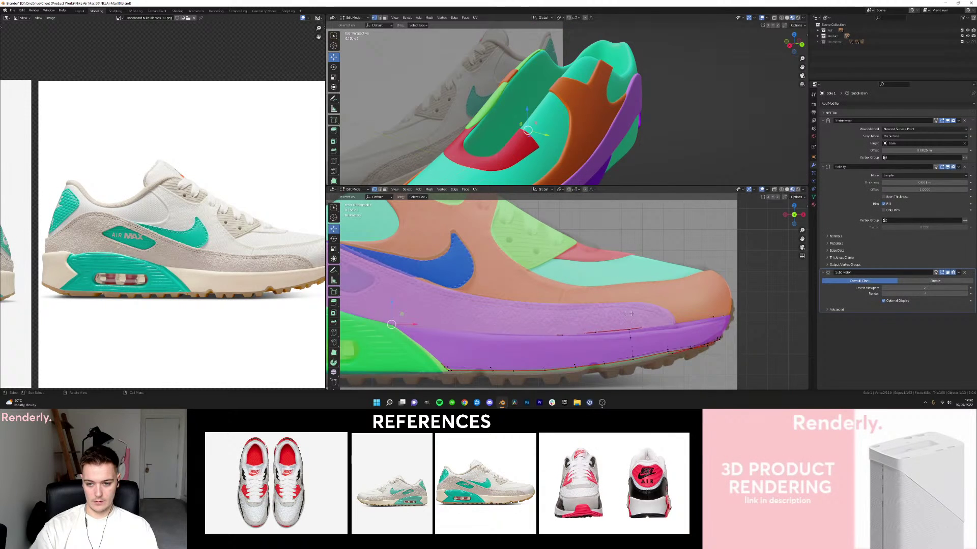
Examine the midsole and heel panels against the side reference photo, from toe to heel.
key(Tab)
key(alt+z)
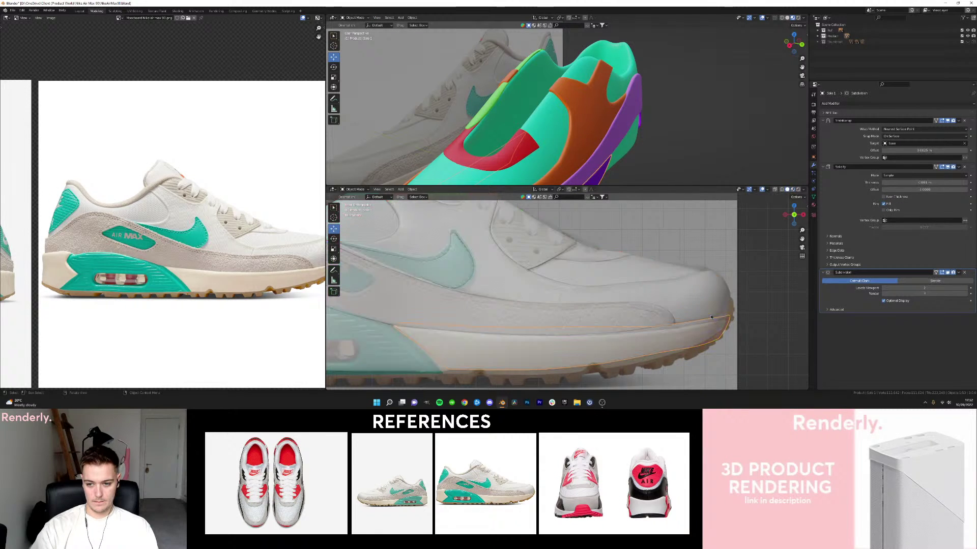
scroll(665, 307, down, 5)
key(alt+z)
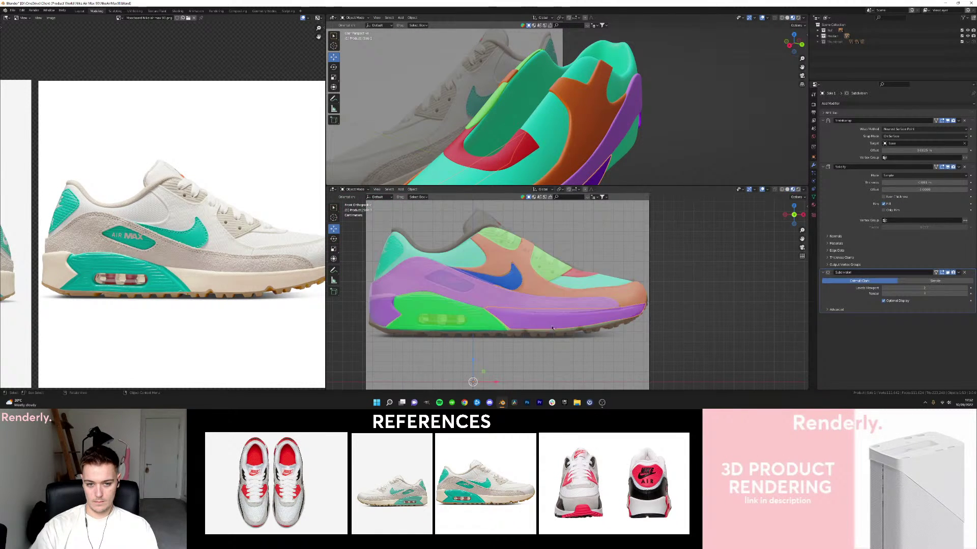
scroll(591, 308, up, 3)
click(448, 299)
shift+middle_drag(448, 299, 554, 304)
click(464, 311)
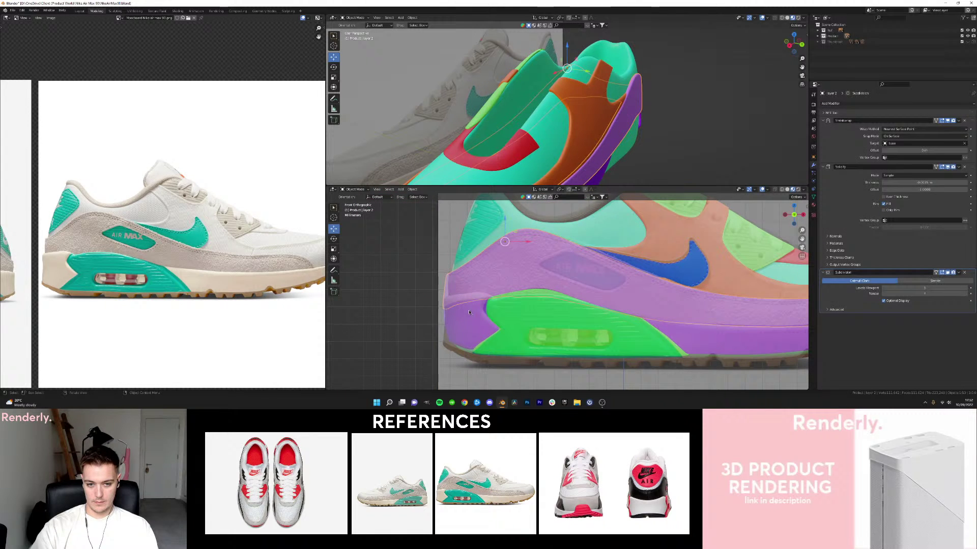
click(460, 292)
click(461, 292)
scroll(462, 291, up, 2)
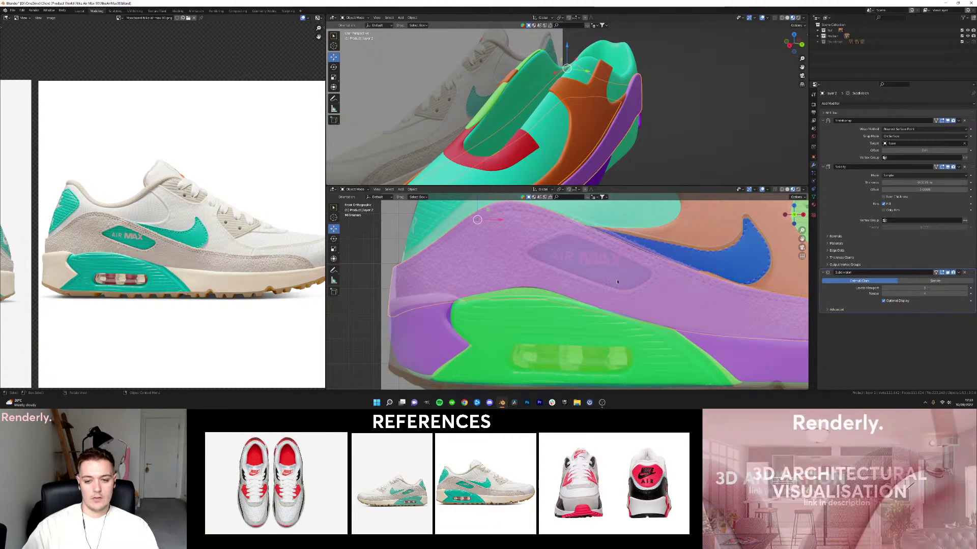
Isolate the orange upper overlay that wraps around the toe and view it from above.
middle_drag(621, 284, 574, 337)
scroll(569, 294, down, 2)
click(574, 345)
key(shift+h)
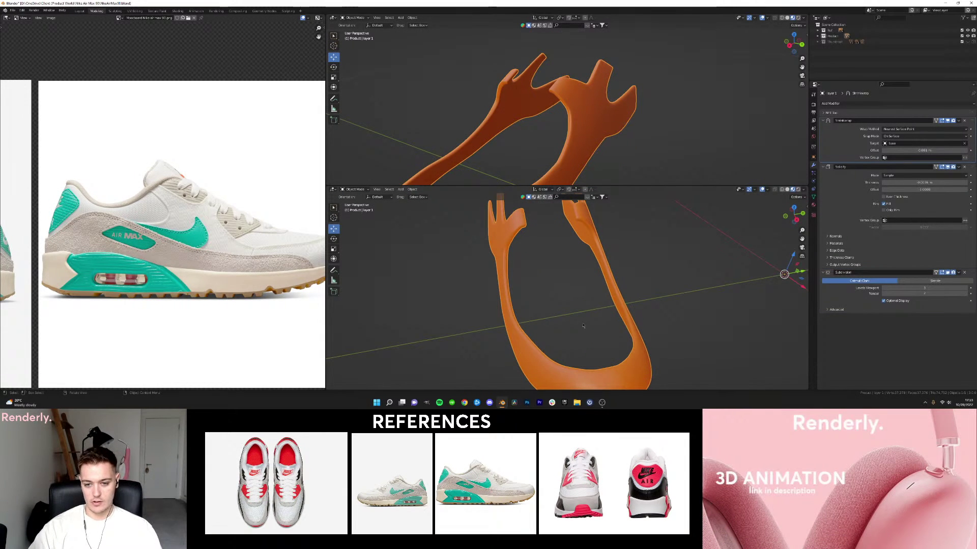
middle_drag(501, 246, 523, 266)
key(KP_7)
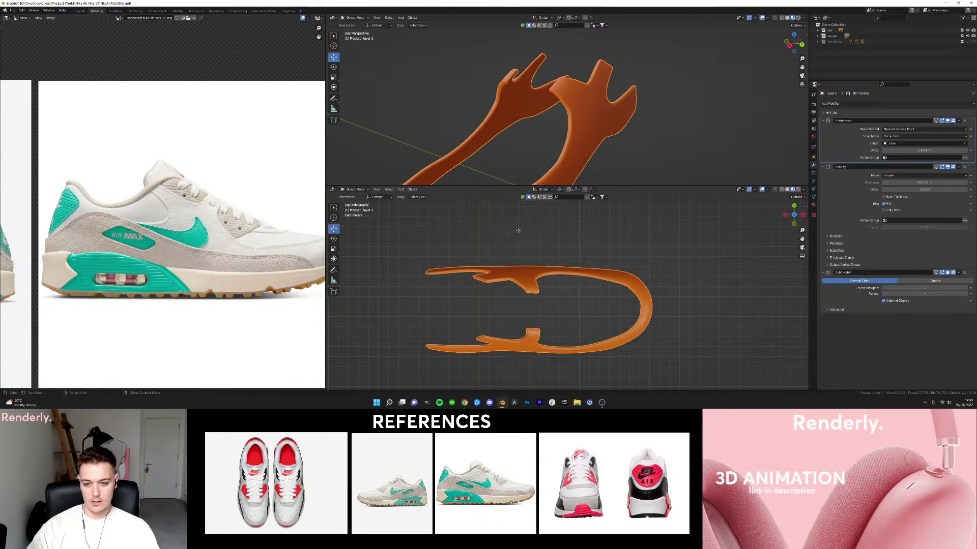
key(Tab)
key(Tab)
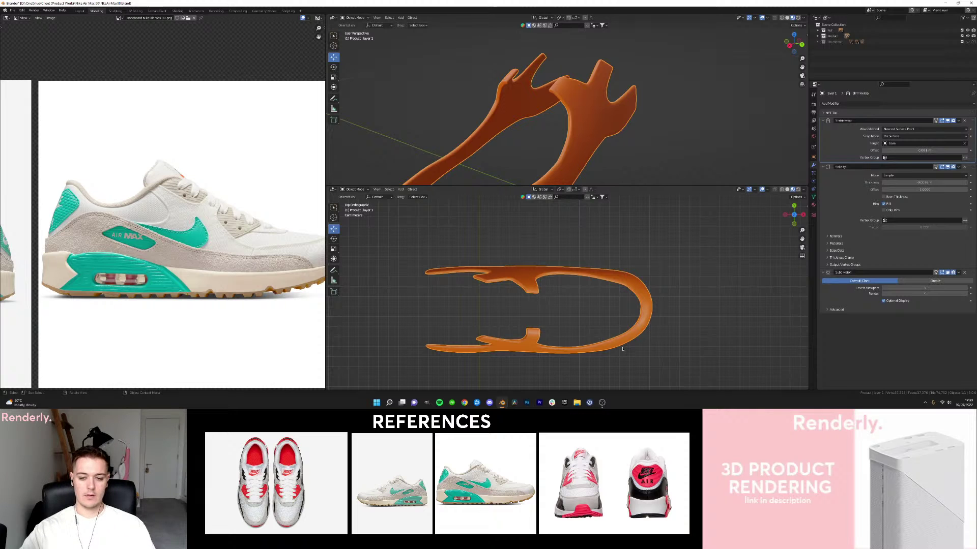
scroll(636, 338, up, 2)
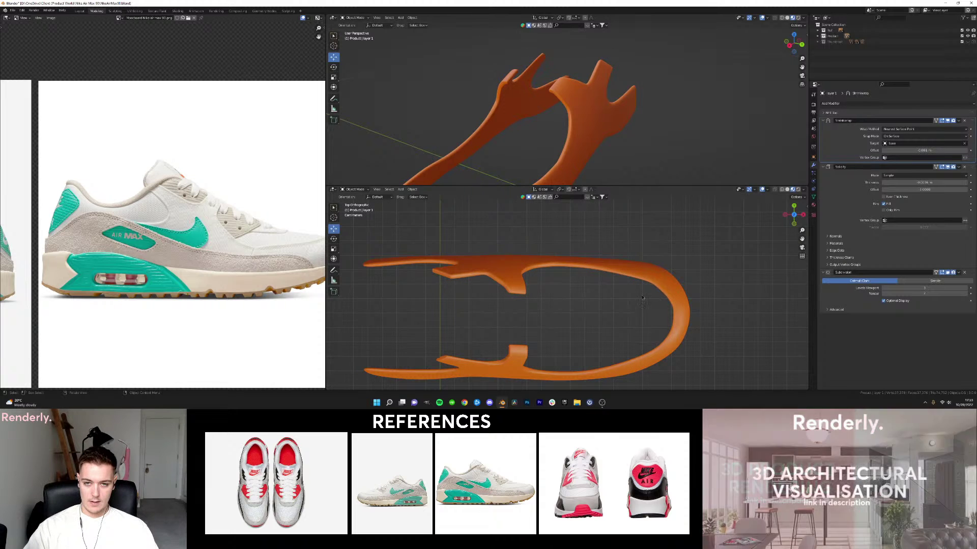
Nudge a vertex on the inner upper edge of the orange overlay's toe area.
middle_drag(585, 153, 564, 123)
click(564, 148)
key(Tab)
scroll(567, 120, up, 3)
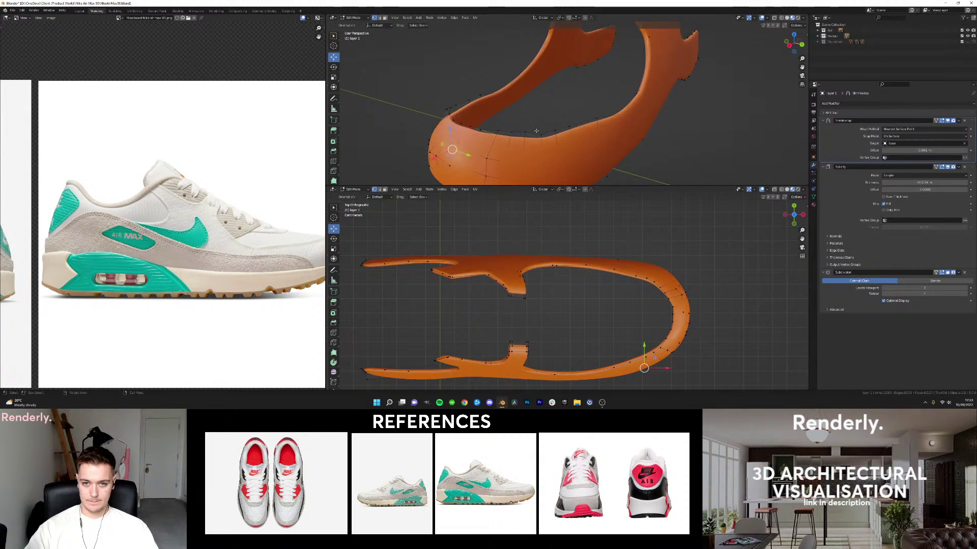
click(525, 127)
drag(524, 122, 525, 126)
click(512, 130)
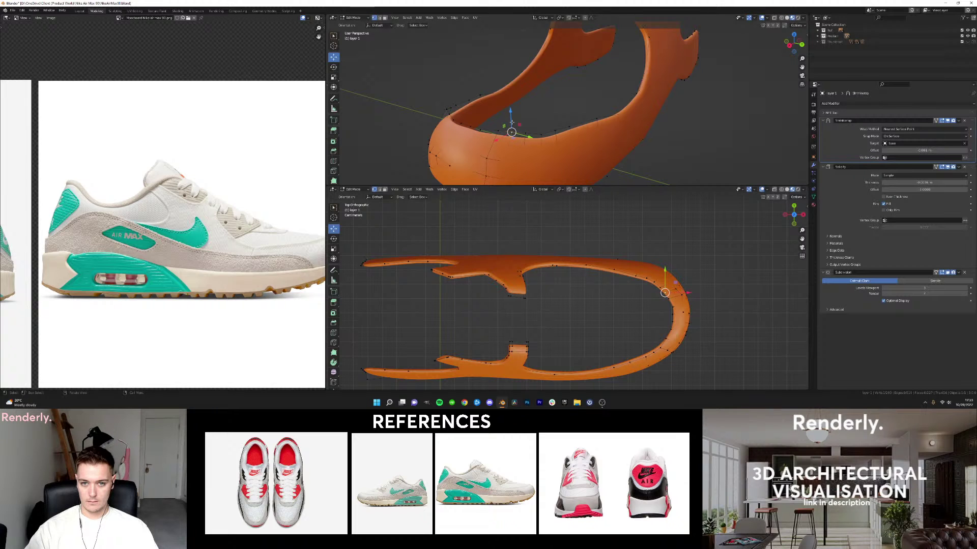
scroll(511, 123, down, 2)
key(Tab)
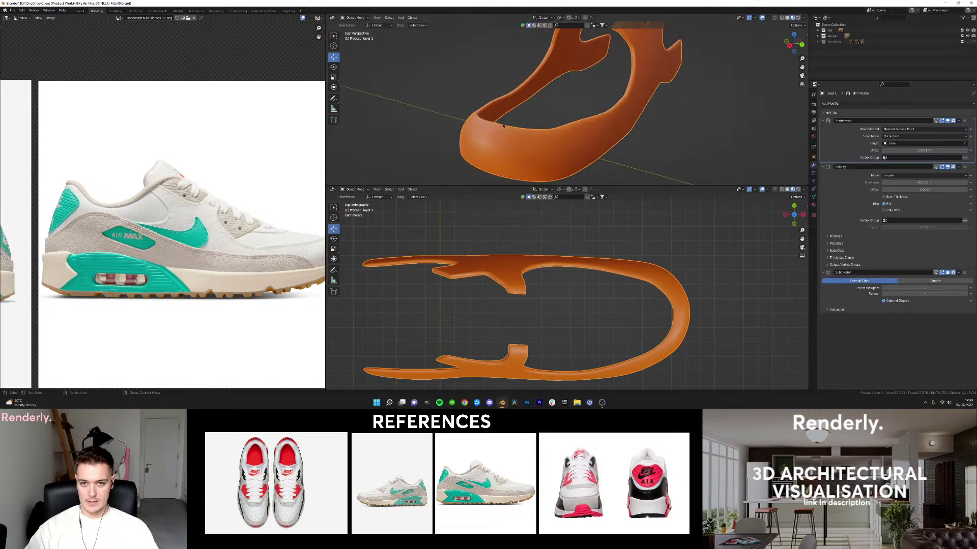
Examine the overlay's toe edge from several angles and in front view against the side reference photo.
middle_drag(502, 126, 536, 135)
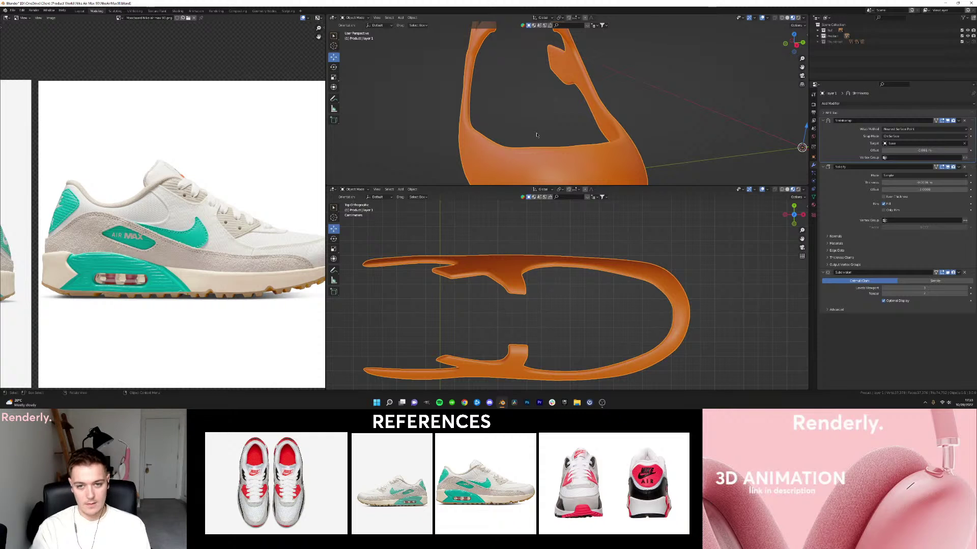
middle_drag(555, 142, 600, 109)
middle_drag(308, 157, 258, 156)
scroll(495, 277, down, 3)
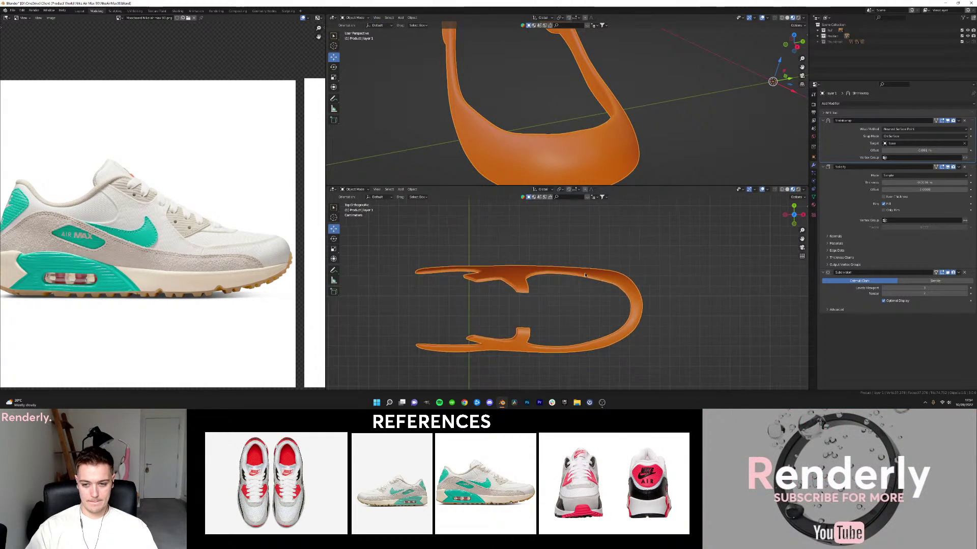
scroll(631, 274, up, 1)
click(600, 261)
scroll(597, 261, up, 1)
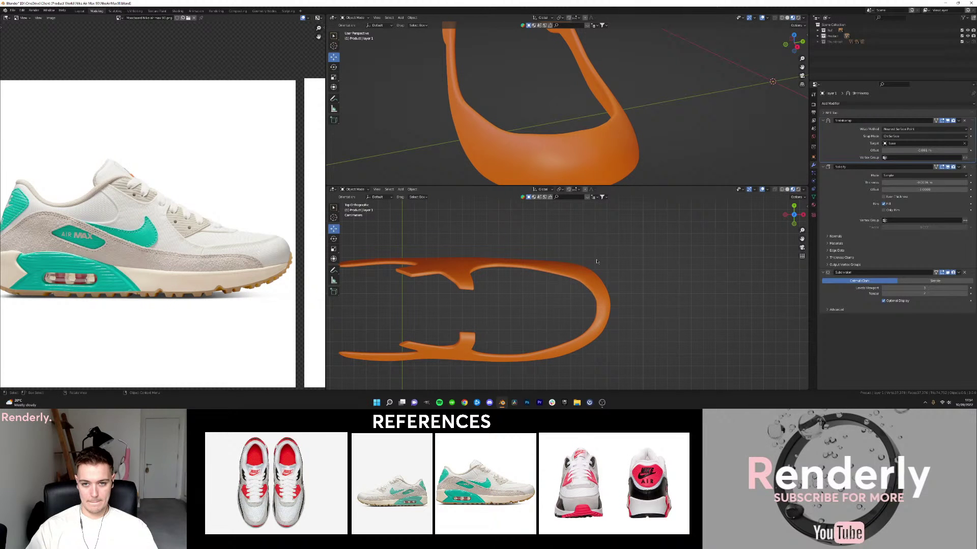
click(555, 170)
key(KP_1)
shift+middle_drag(655, 76, 561, 119)
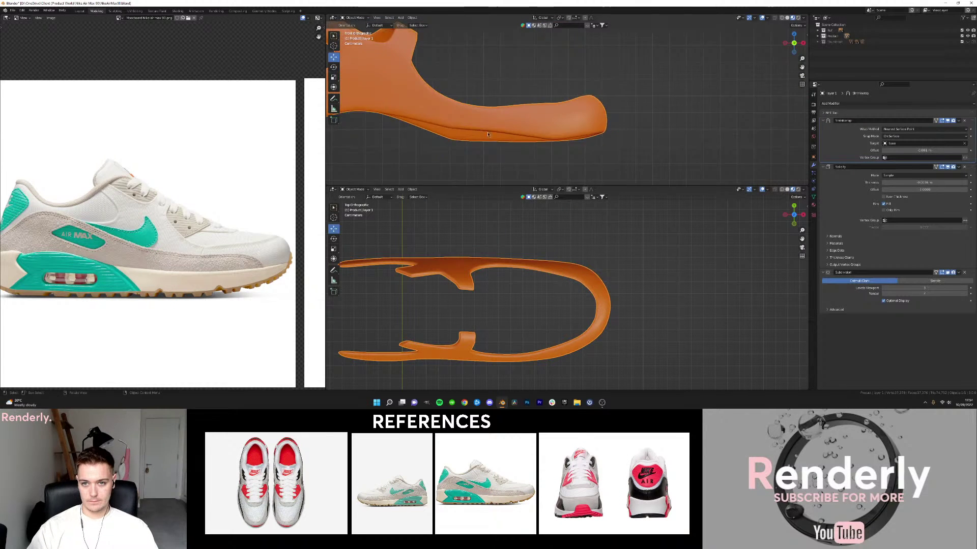
scroll(561, 119, up, 3)
key(Tab)
scroll(560, 119, up, 4)
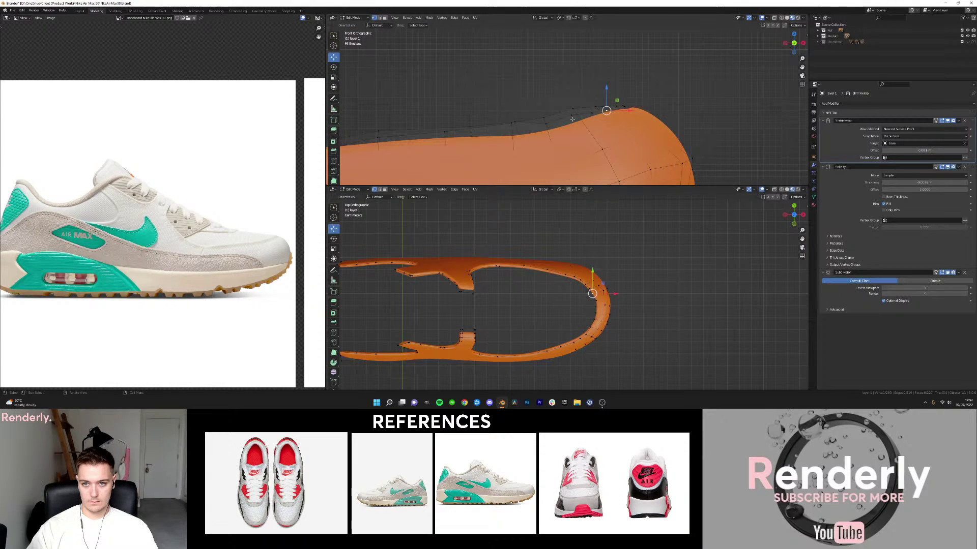
click(544, 117)
key(Tab)
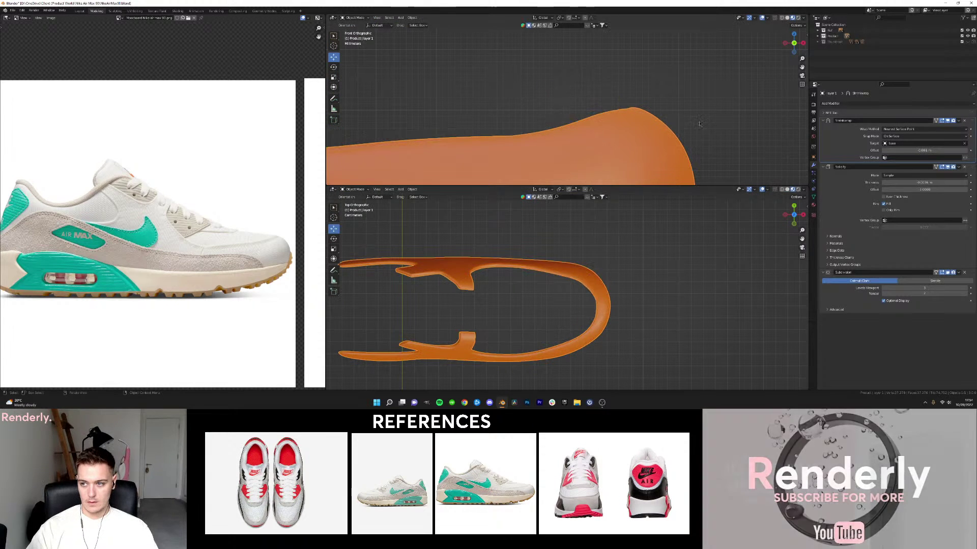
Hide the overlay's Subdivision modifier in the viewport and compare the shape with the Shrinkwrap modifier off and on.
click(947, 272)
click(947, 167)
key(a)
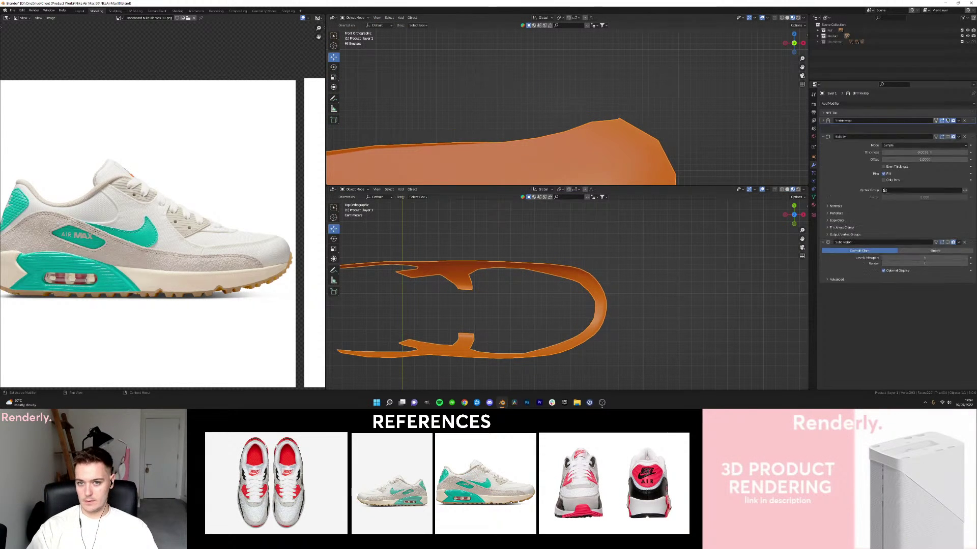
click(948, 121)
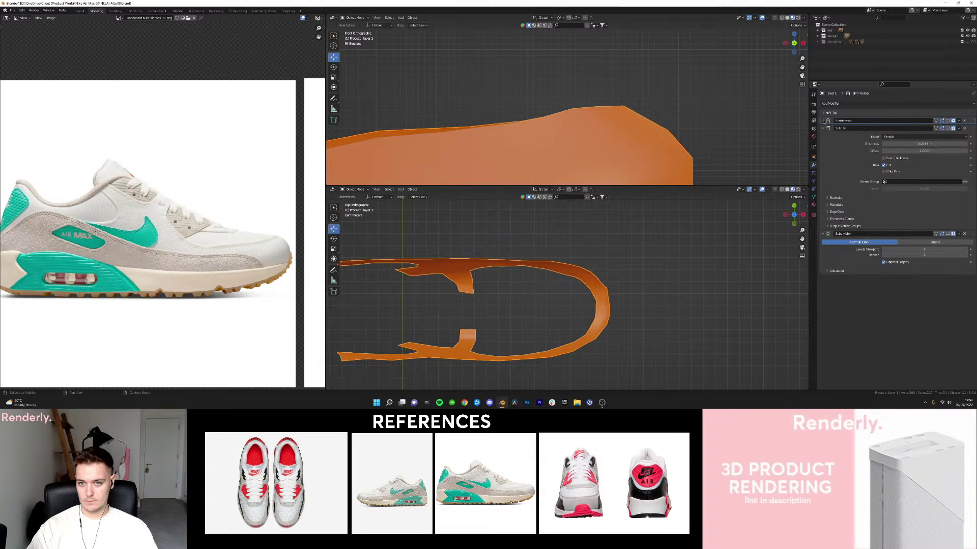
click(823, 120)
key(Tab)
click(946, 121)
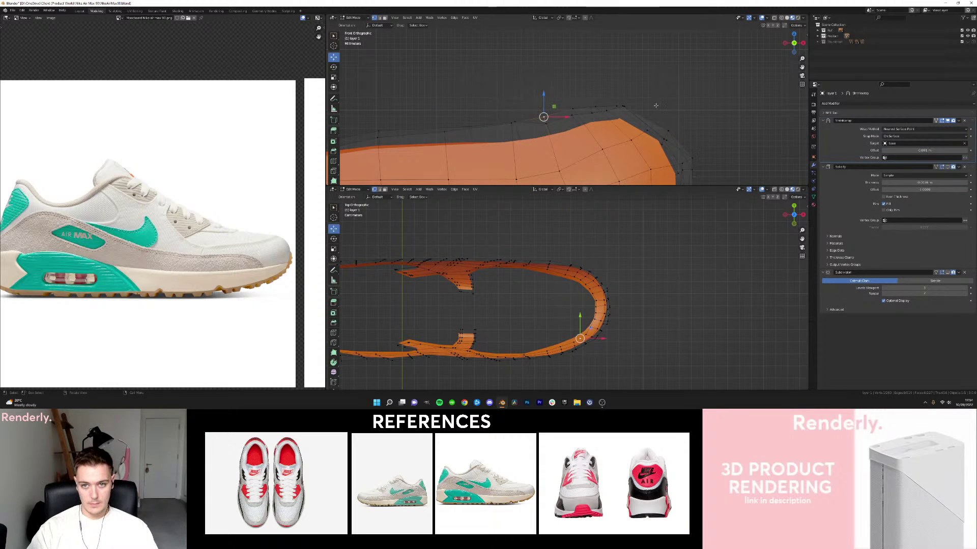
Lower a vertex slightly on the overlay's upper toe edge in front view.
scroll(567, 109, up, 1)
click(574, 109)
drag(574, 98, 575, 101)
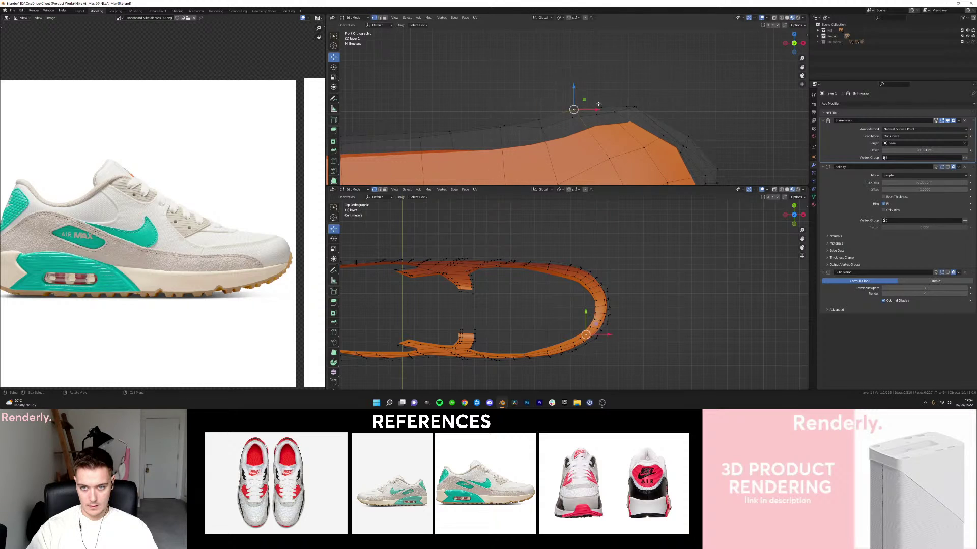
click(600, 107)
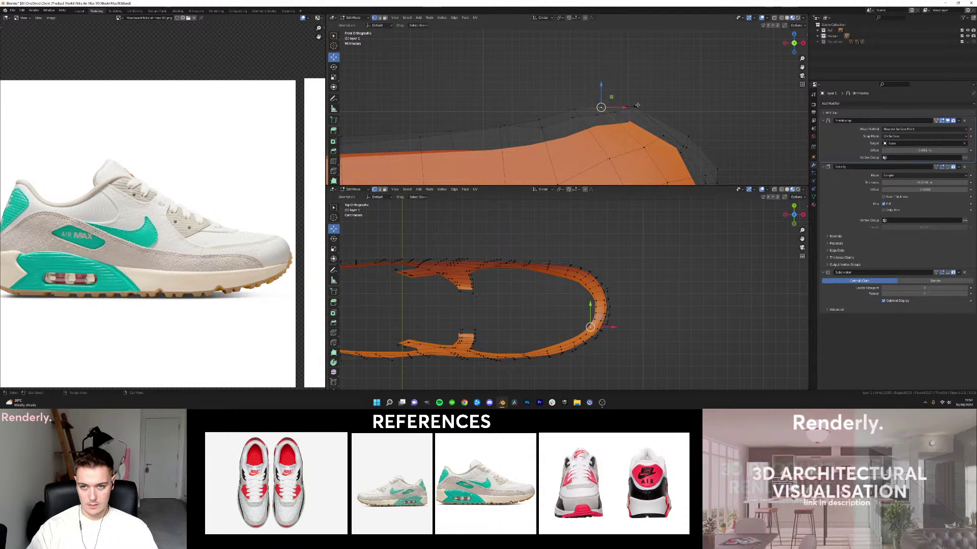
Fine-tune the height of a vertex on the upper toe edge in right view and check the edge curve.
scroll(636, 106, down, 1)
click(803, 43)
shift+middle_drag(599, 90, 701, 80)
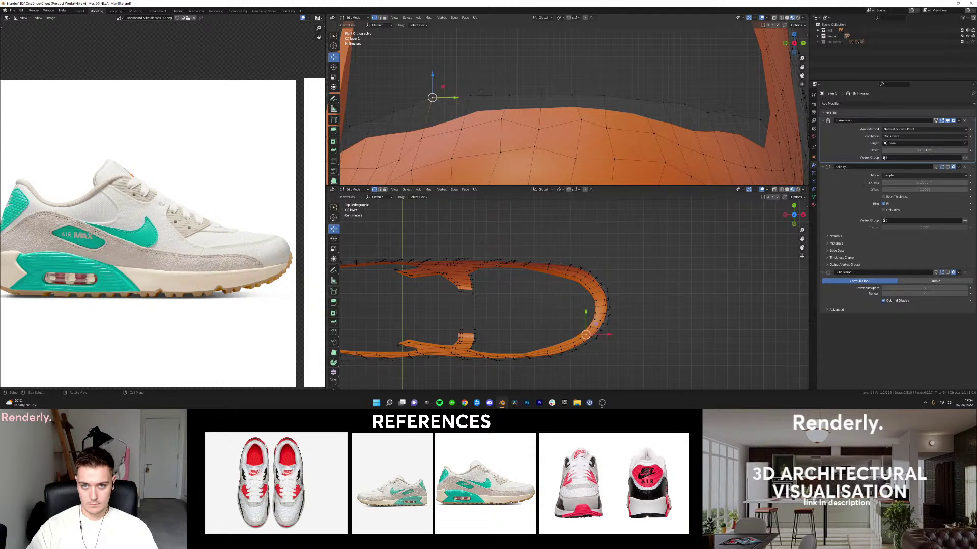
drag(470, 83, 471, 85)
key(Tab)
scroll(639, 139, down, 3)
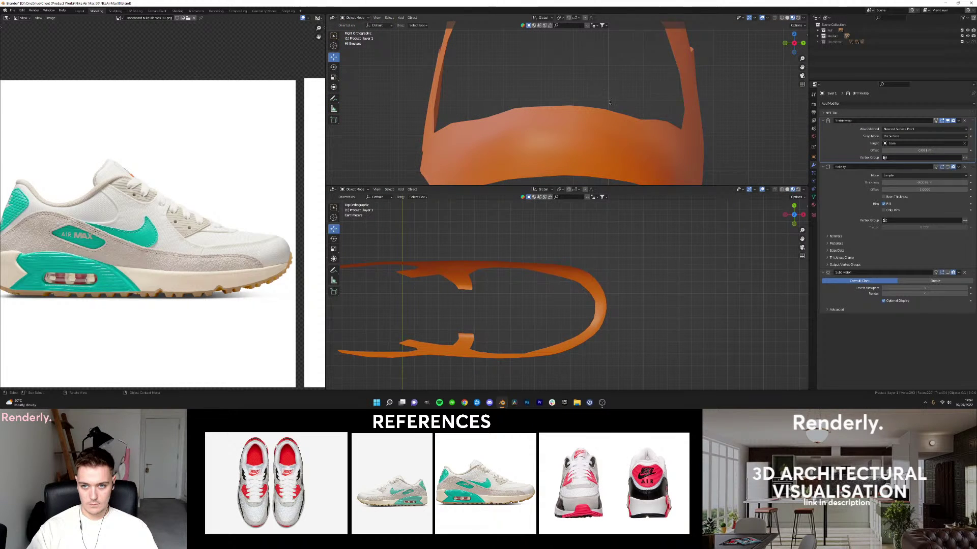
scroll(655, 128, down, 2)
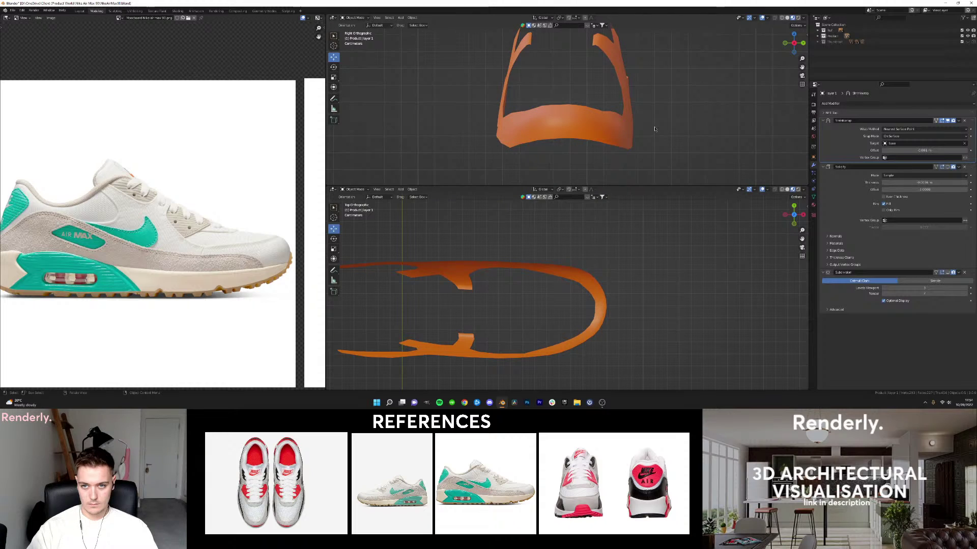
Raise two vertices on the opposite side of the overlay's upper toe edge in back view.
click(802, 42)
key(Tab)
scroll(591, 126, up, 5)
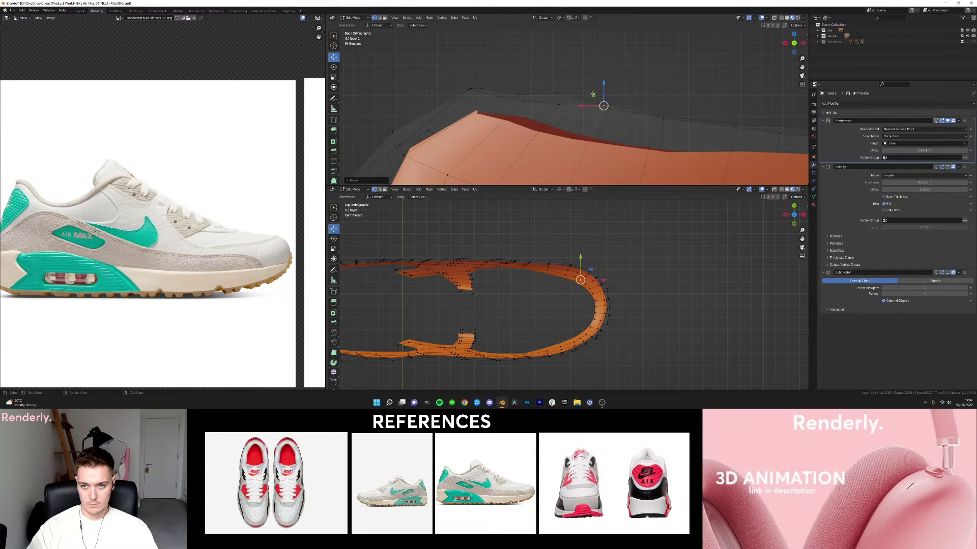
click(561, 98)
key(g)
key(z)
drag(557, 78, 533, 65)
click(527, 99)
click(537, 54)
Adjust the heights of the vertex nearest the toe peak and one farther back along the same edge.
click(497, 86)
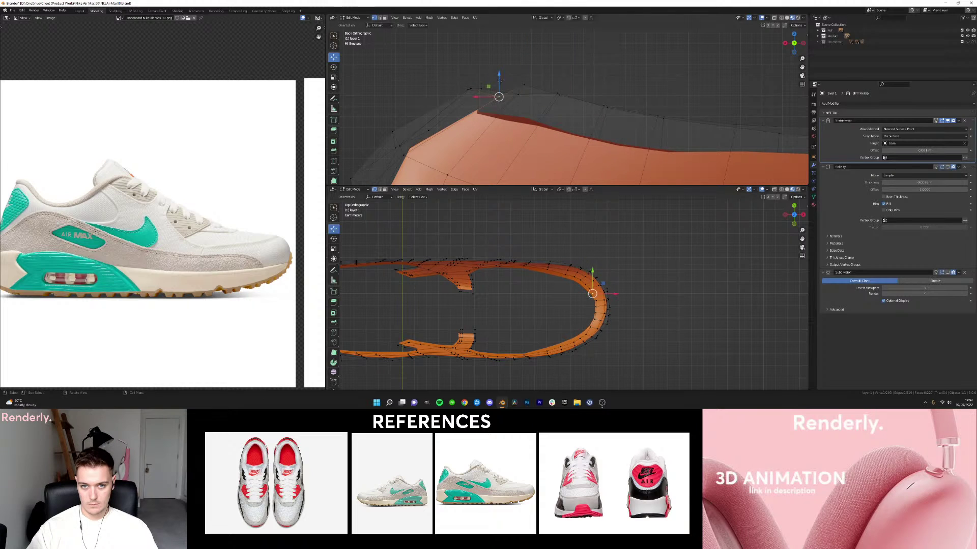
key(g)
key(z)
click(502, 63)
click(657, 115)
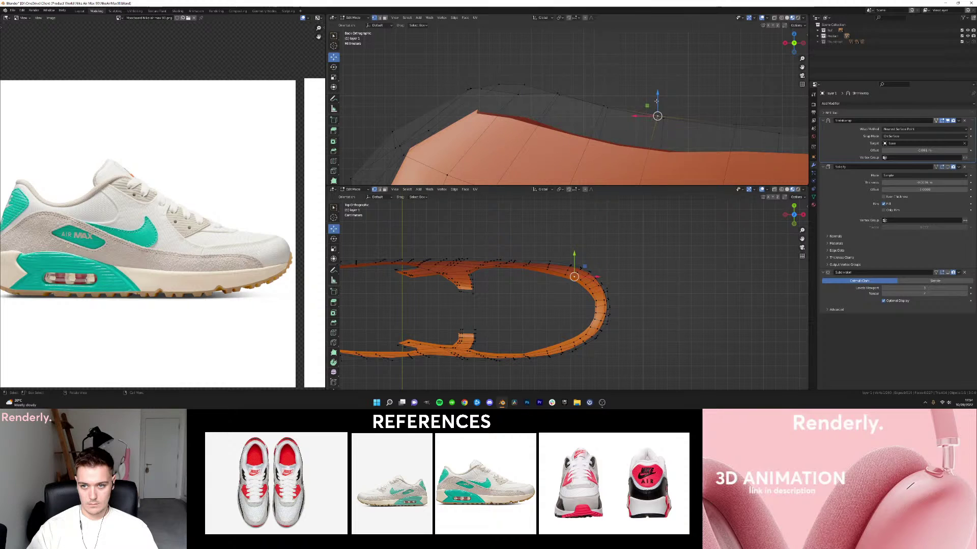
key(g)
key(z)
click(648, 106)
Examine the overlay's upper edge in back view, from the toe to the upright lace tab.
key(Tab)
scroll(648, 105, down, 5)
shift+middle_drag(648, 106, 531, 65)
key(Tab)
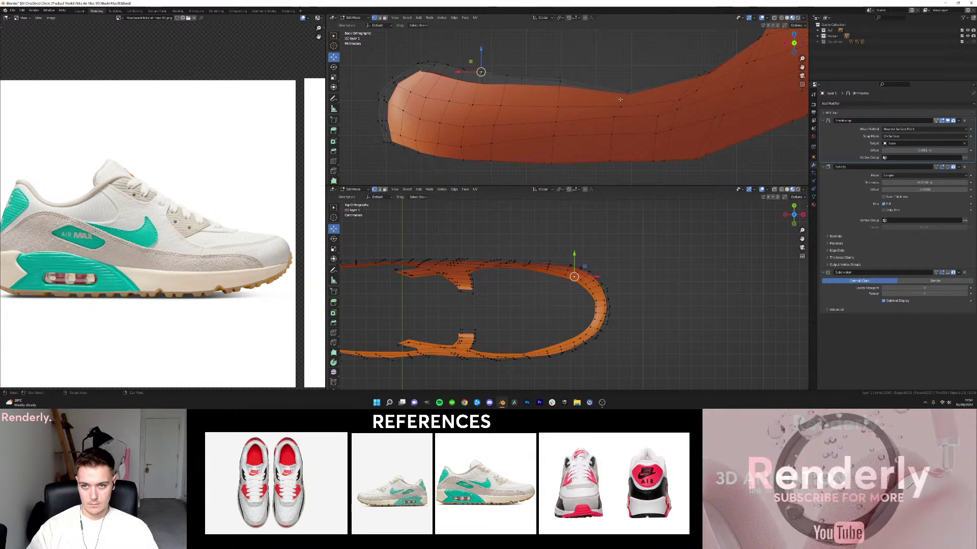
shift+middle_drag(681, 81, 627, 107)
scroll(627, 108, up, 3)
key(Tab)
scroll(627, 107, down, 3)
scroll(563, 147, up, 3)
key(Tab)
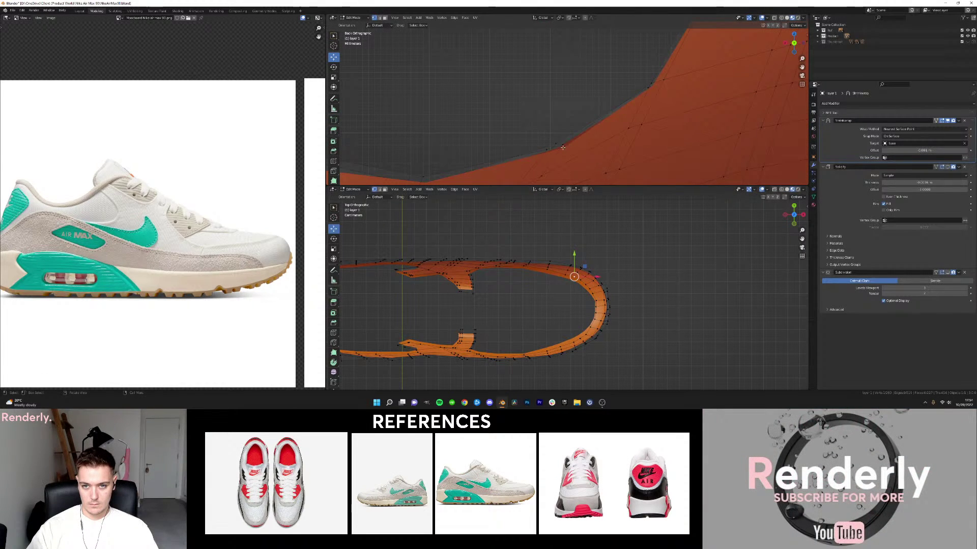
key(Tab)
scroll(574, 147, down, 5)
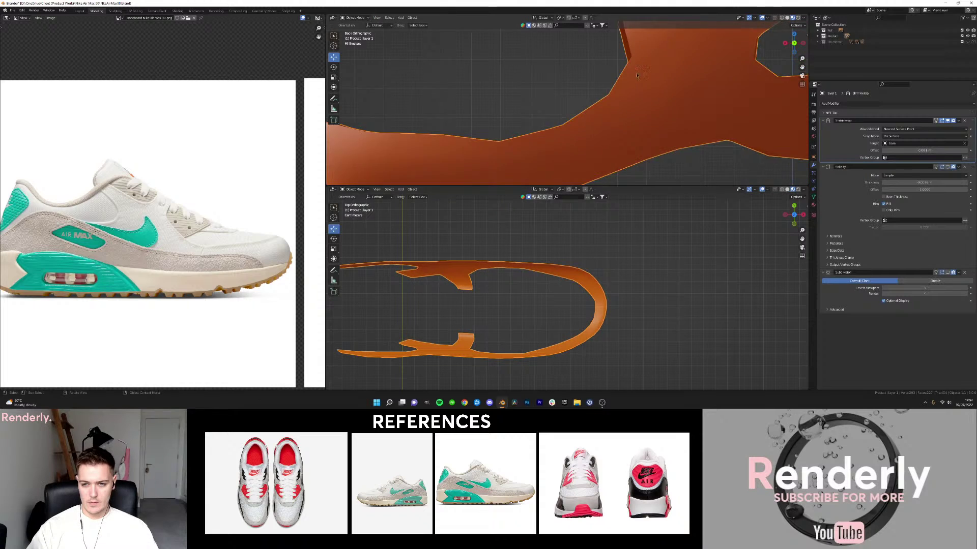
Reposition the vertices on the toe-facing edge of the overlay's upright lace tab in back view.
key(Tab)
click(576, 148)
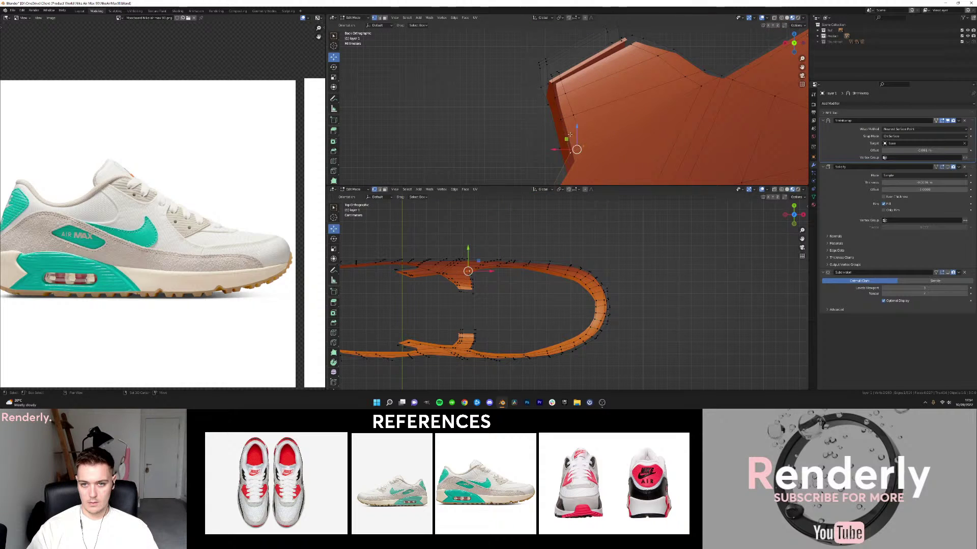
key(g)
key(x)
key(z)
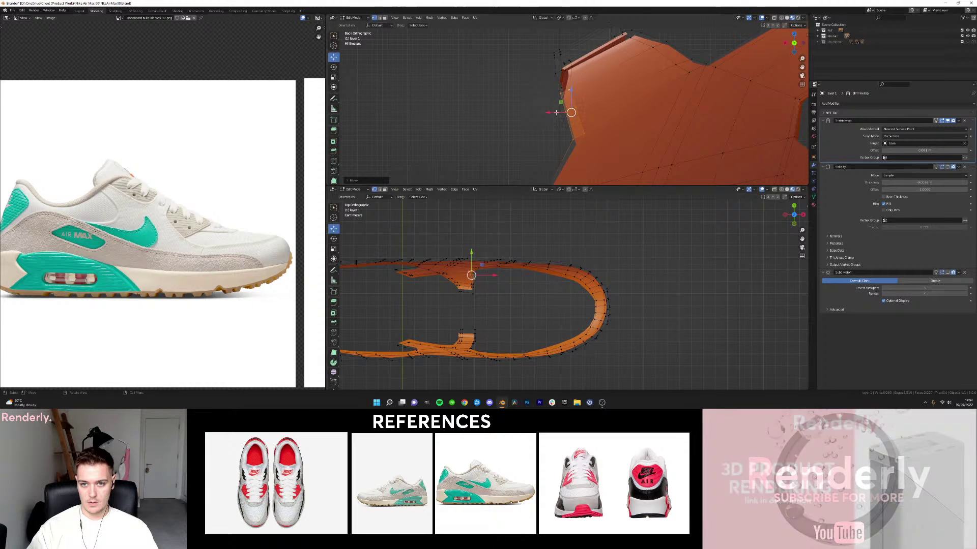
click(563, 116)
scroll(564, 116, down, 3)
Adjust the height of the selected vertices on the lace tab's toe-facing edge in wireframe.
key(shift+z)
scroll(564, 116, up, 3)
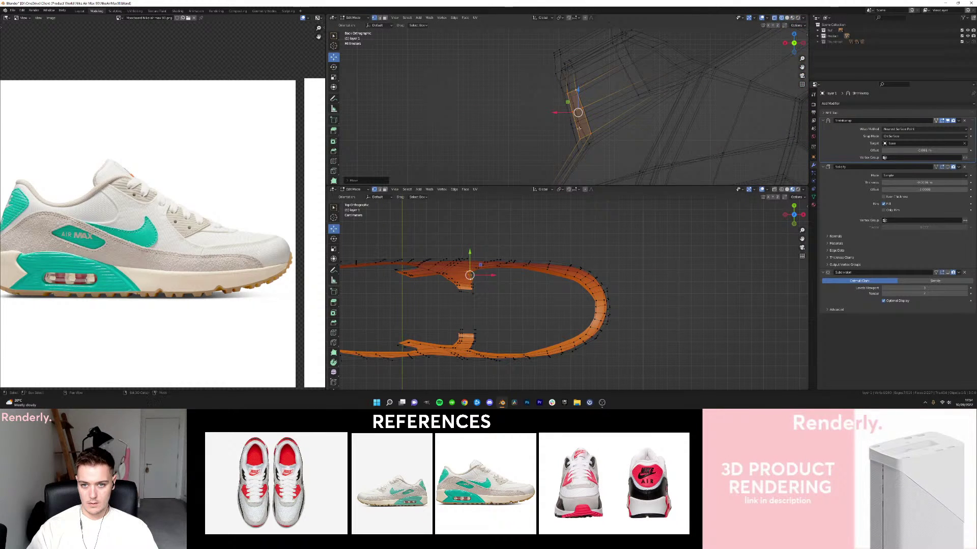
mouse_move(580, 106)
shift+middle_down()
mouse_move(579, 84)
mouse_move(586, 117)
shift+middle_up()
key(g)
key(z)
click(575, 93)
Box-select the toe-side upper corner of the lace tab in wireframe perspective and reposition it in back view.
key(z)
click(567, 265)
mouse_move(567, 265)
middle_down()
mouse_move(488, 255)
mouse_move(428, 229)
middle_up()
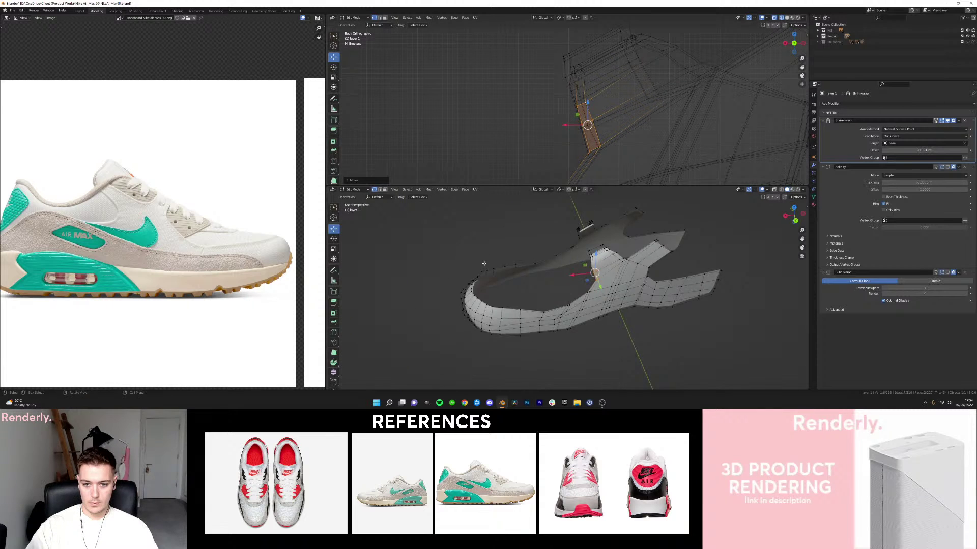
scroll(567, 292, up, 4)
mouse_move(569, 290)
middle_down()
mouse_move(539, 305)
mouse_move(588, 317)
middle_up()
key(shift+z)
key(alt+a)
drag(588, 319, 515, 271)
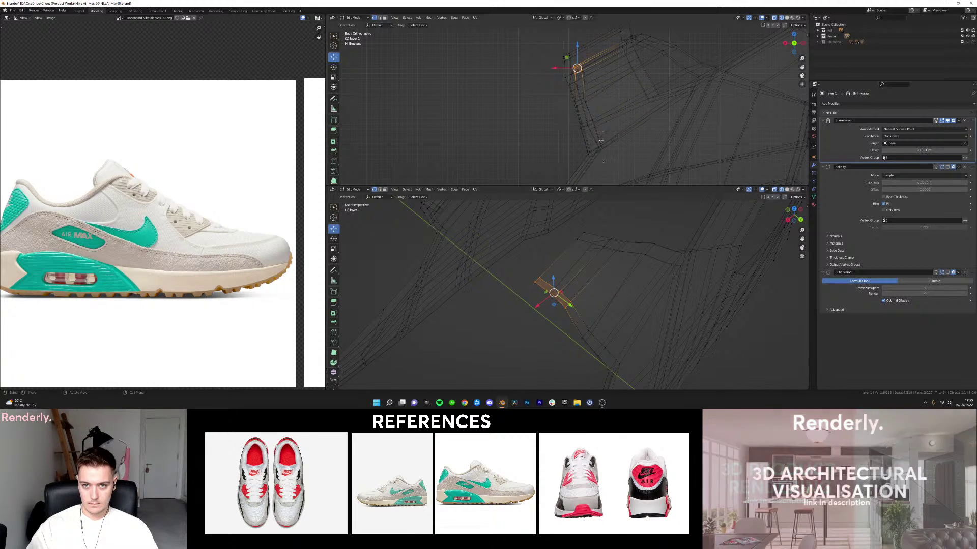
shift+middle_drag(561, 70, 574, 135)
scroll(574, 135, up, 2)
drag(574, 135, 582, 98)
key(z)
click(645, 122)
scroll(618, 129, down, 2)
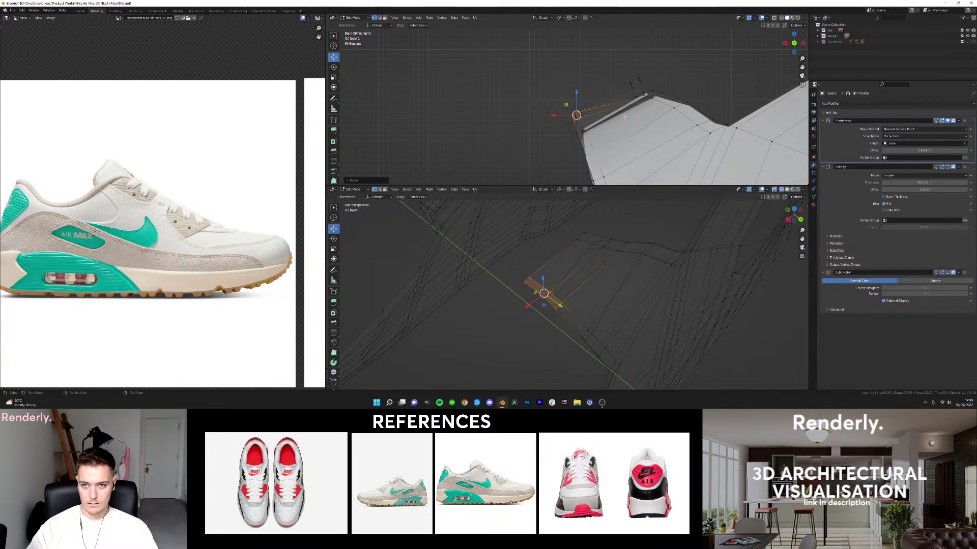
Select the heel-side upper corner of the lace tab and move it along X toward the toe.
click(613, 267)
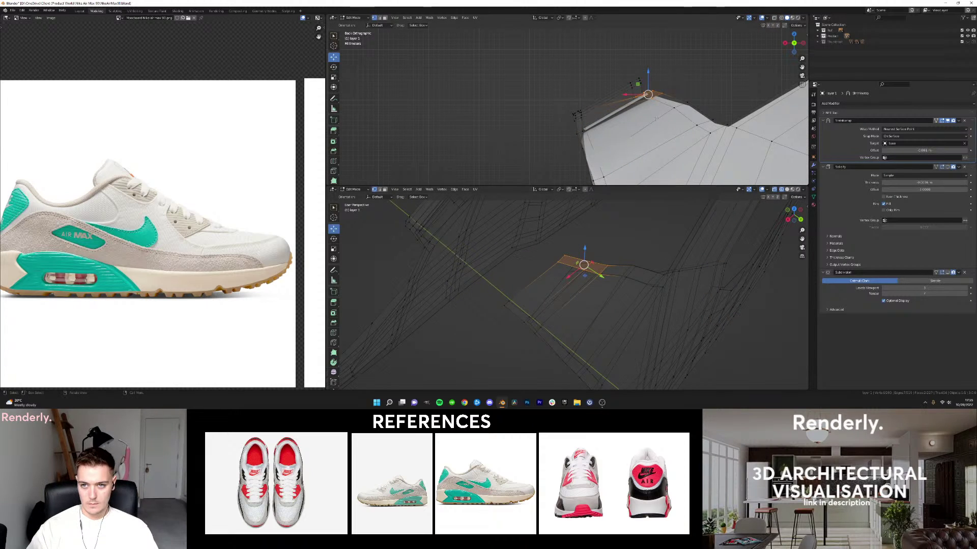
scroll(656, 119, up, 1)
shift+middle_drag(655, 119, 626, 152)
drag(636, 107, 604, 115)
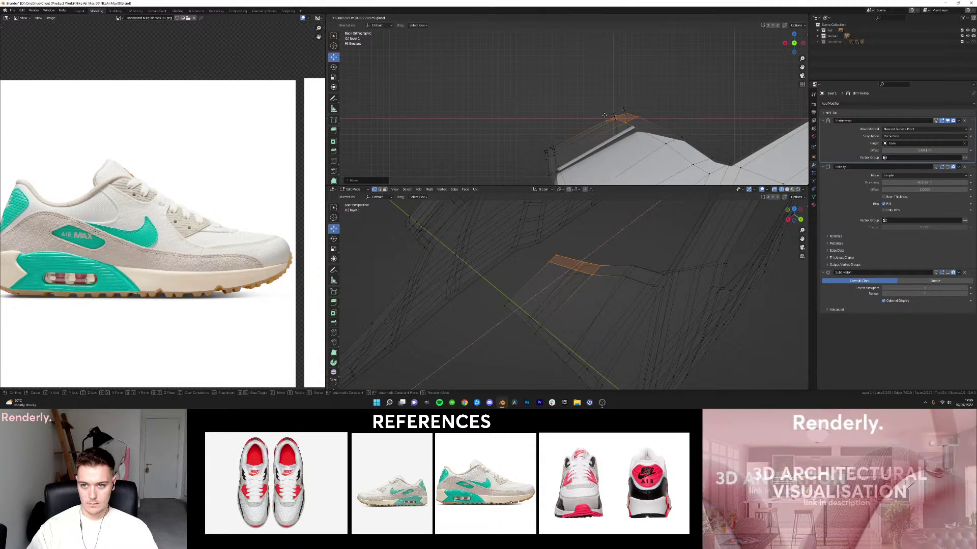
click(604, 115)
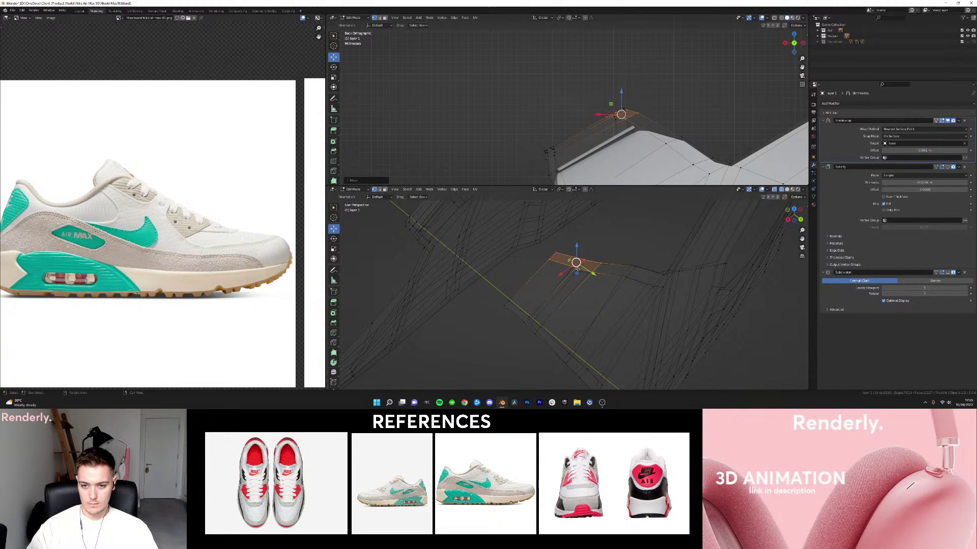
Narrow the selection at the lace tab's heel-side upper corner and adjust its height along Z in back view.
shift+click(582, 260)
drag(600, 115, 598, 115)
key(ctrl+z)
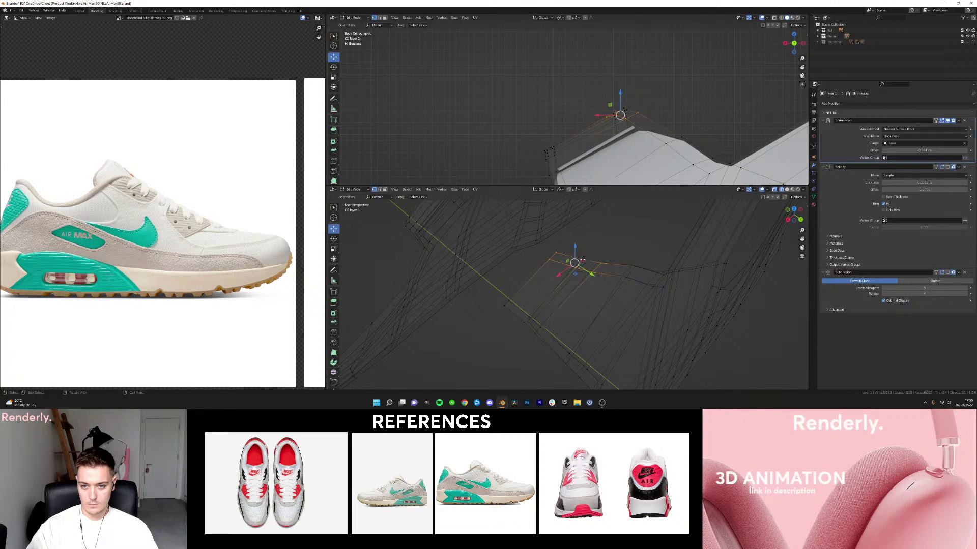
shift+click(574, 260)
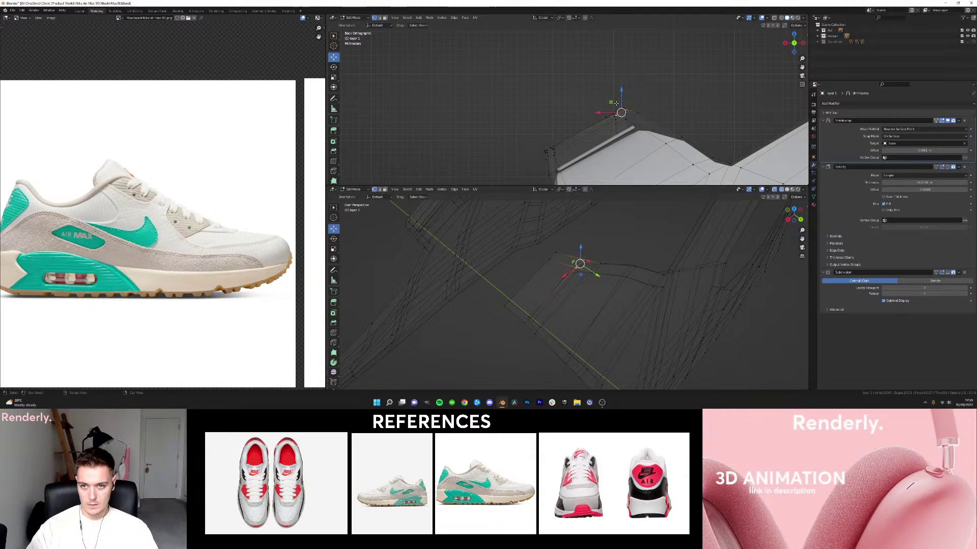
key(g)
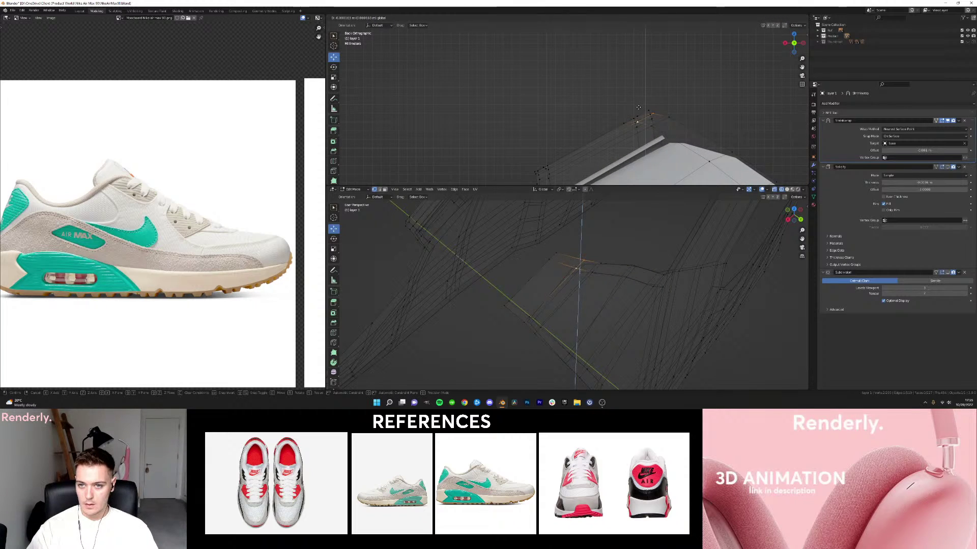
click(639, 108)
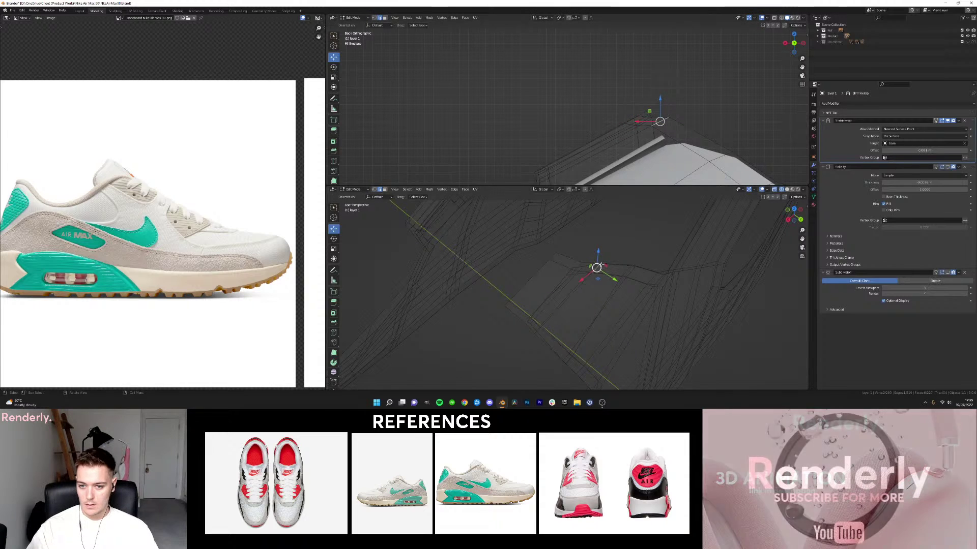
Shift the edge just below the lace tab's heel-side upper corner along X and reposition the next edge on the outline.
key(g)
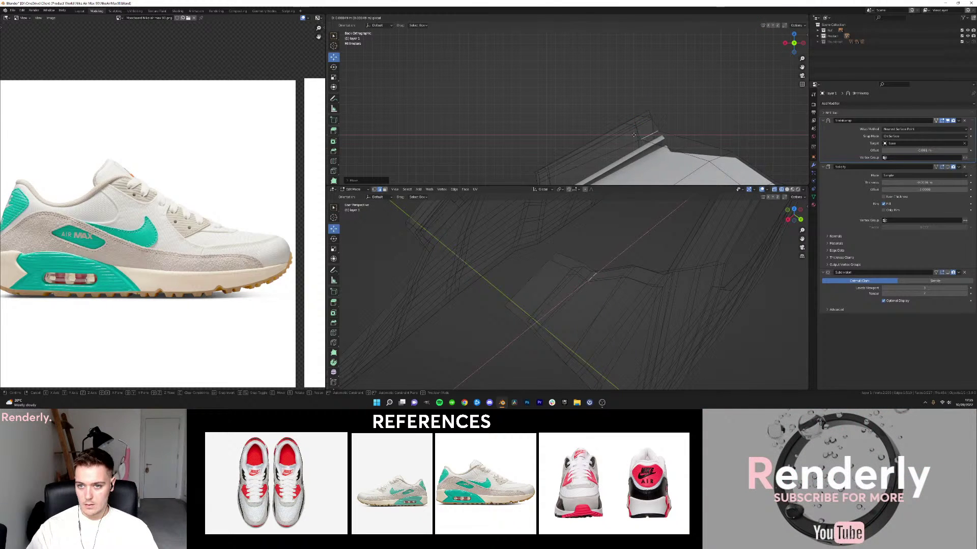
click(651, 124)
click(715, 157)
shift+middle_drag(717, 155, 610, 111)
key(shift+z)
drag(611, 110, 591, 141)
click(601, 113)
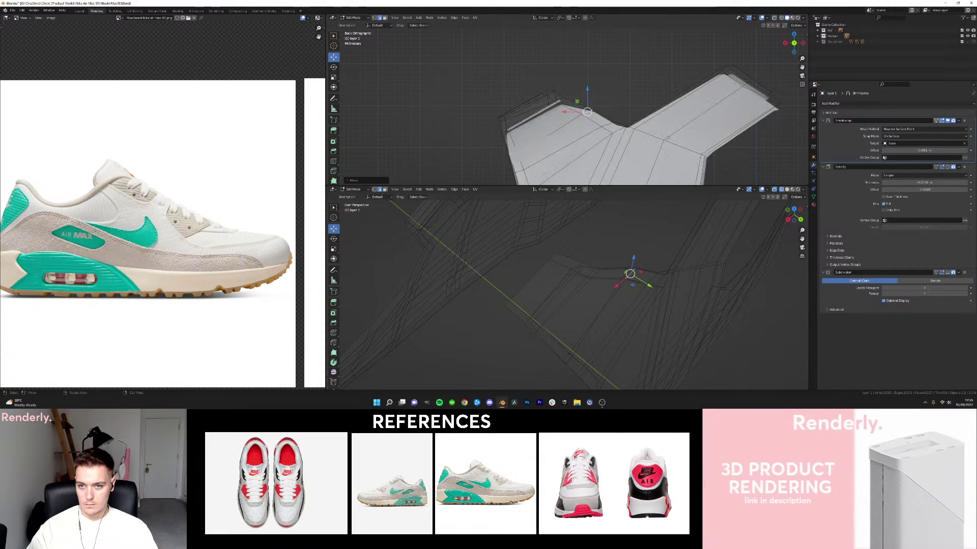
Reposition the edge at the base of the lace tab's heel-side border in wireframe back view, forming the notch.
mouse_move(535, 249)
middle_down()
mouse_move(654, 230)
mouse_move(528, 242)
mouse_move(538, 239)
middle_up()
scroll(567, 102, up, 3)
key(shift+z)
key(g)
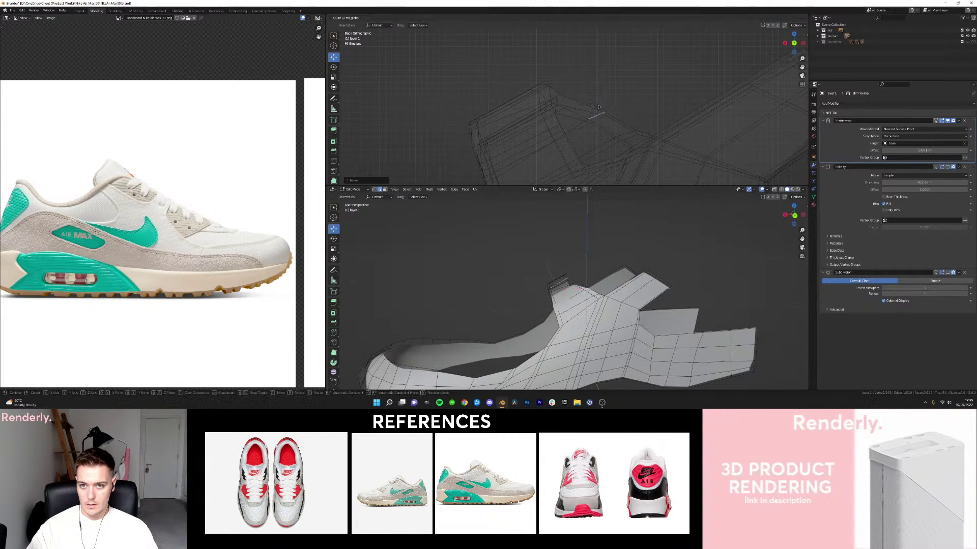
key(x)
drag(537, 148, 562, 129)
scroll(605, 305, up, 3)
scroll(604, 305, up, 2)
key(g)
key(g)
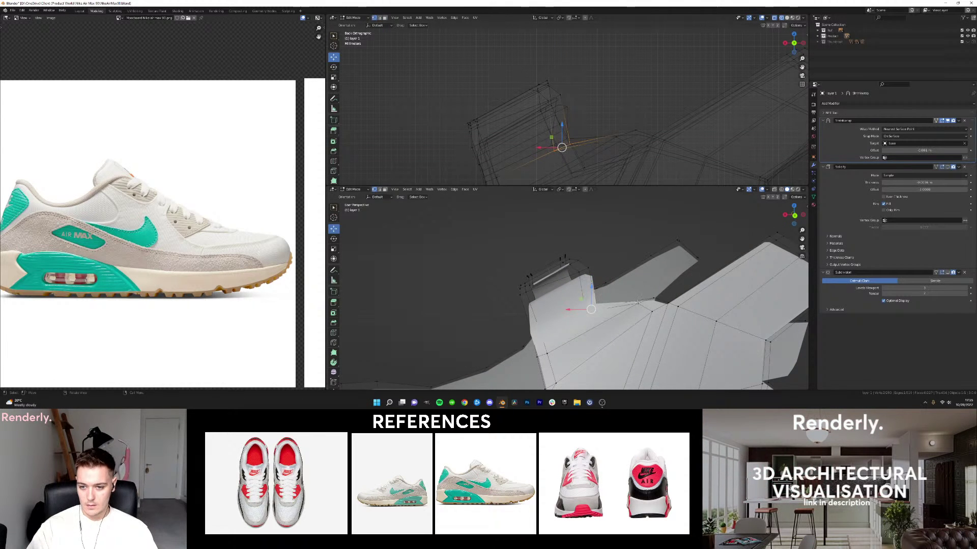
Try to reposition the neighbouring edges in the notch between the lace tab and the next strap.
click(602, 138)
click(624, 134)
drag(609, 139, 577, 153)
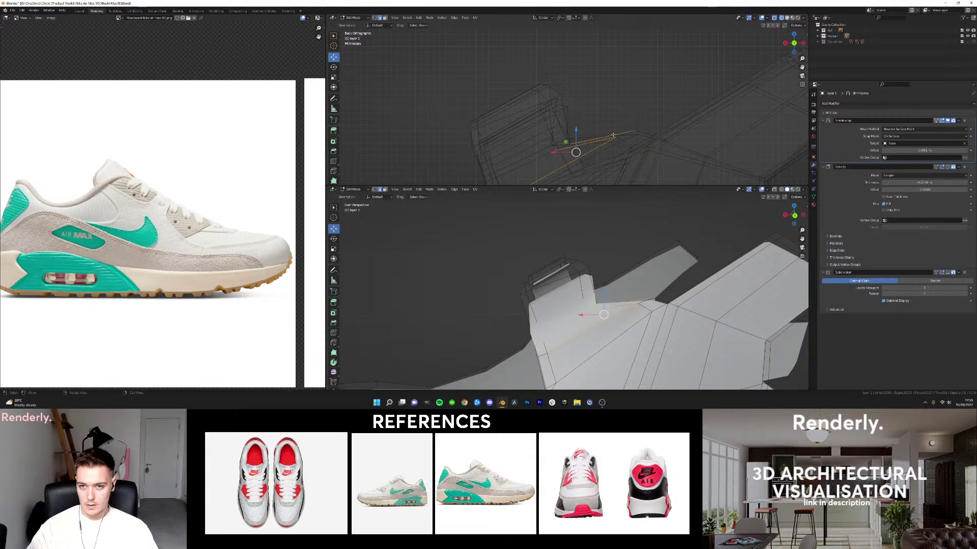
key(ctrl+z)
key(g)
click(610, 123)
key(g)
click(601, 128)
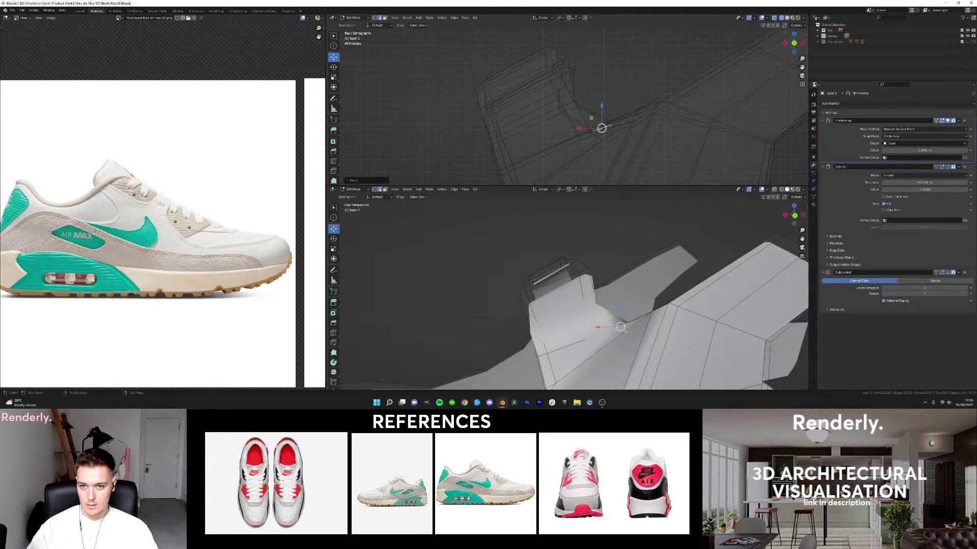
key(ctrl+z)
Reposition the edge at the notch's lace-tab side and move it along X toward the heel.
drag(567, 133, 560, 128)
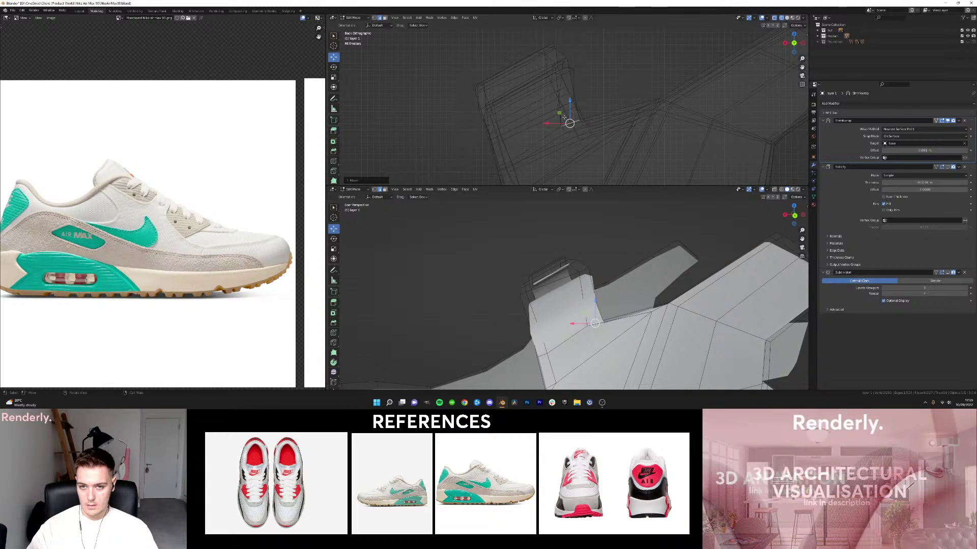
key(g)
key(x)
click(569, 121)
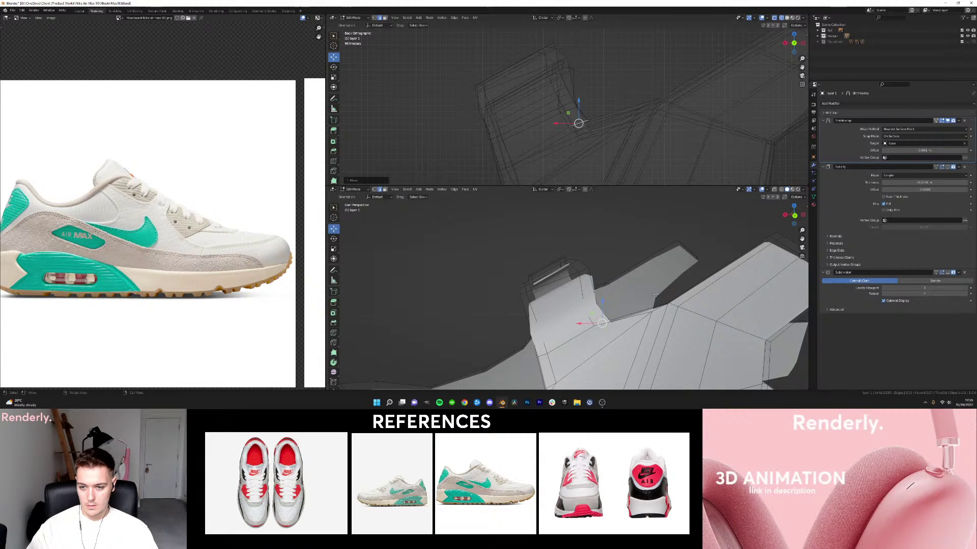
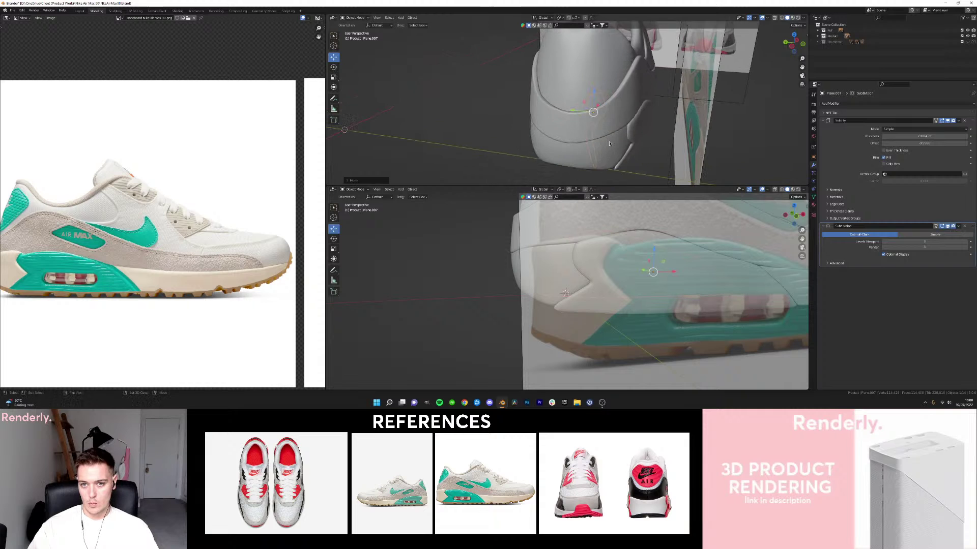
Move the midsole side panel along Y so it sits against the sole surface.
drag(572, 111, 523, 105)
middle_drag(523, 104, 608, 120)
scroll(569, 105, up, 3)
mouse_move(613, 125)
mouse_down()
mouse_move(606, 117)
mouse_move(615, 115)
mouse_up()
mouse_move(616, 115)
middle_down()
mouse_move(593, 104)
mouse_move(620, 131)
middle_up()
drag(621, 133, 618, 133)
middle_drag(624, 133, 639, 134)
drag(643, 137, 639, 133)
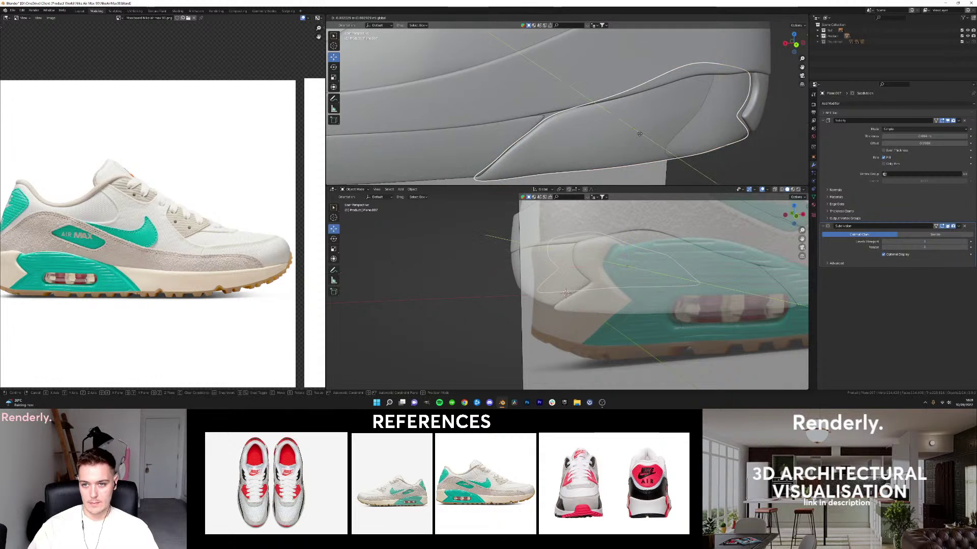
click(639, 133)
Fine-tune the midsole side panel's sideways offset from the sole and check the fit from the heel.
middle_drag(632, 130, 590, 128)
click(533, 130)
scroll(534, 130, down, 4)
click(545, 129)
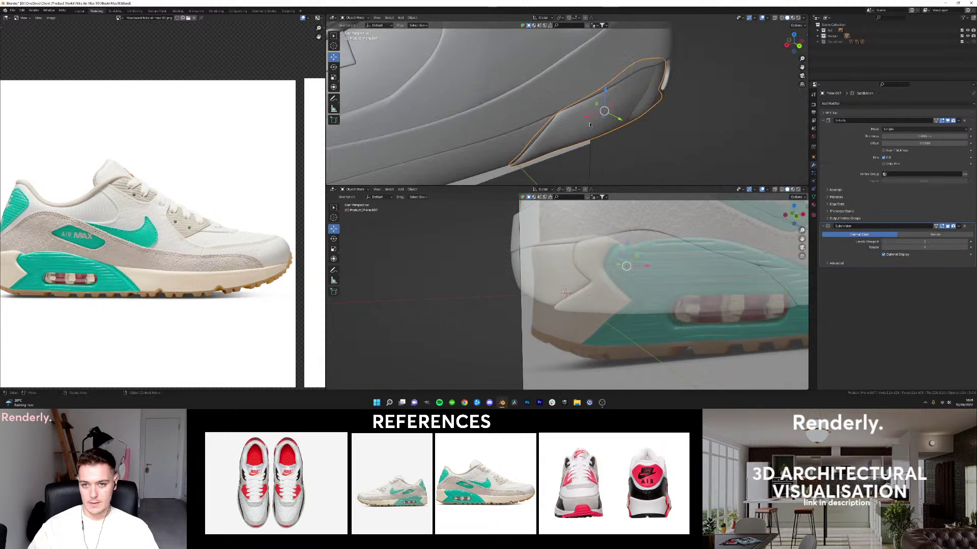
drag(611, 120, 613, 119)
middle_drag(624, 138, 552, 122)
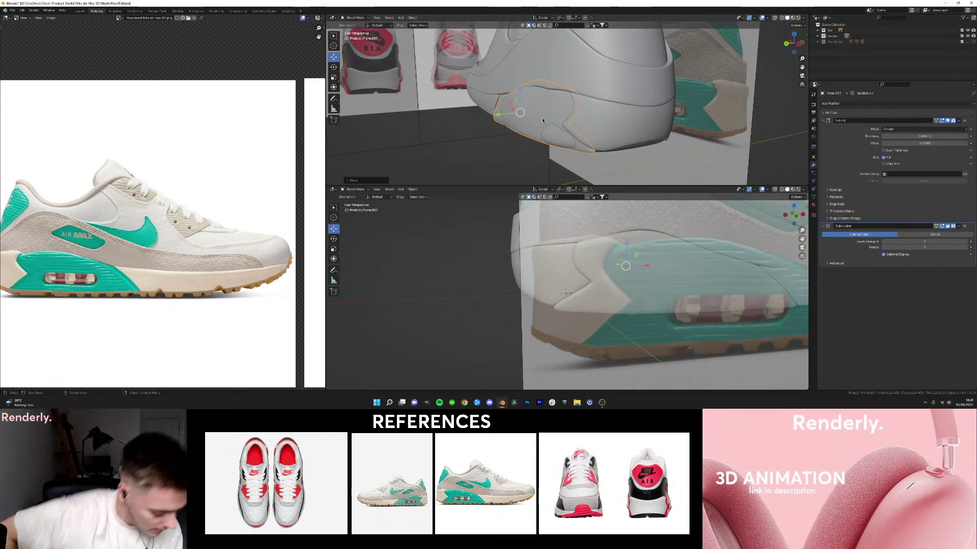
Toggle the side panel's modifier display to inspect its lower heel-side tip, and turn on X-ray shading.
scroll(580, 131, up, 3)
middle_drag(585, 130, 613, 100)
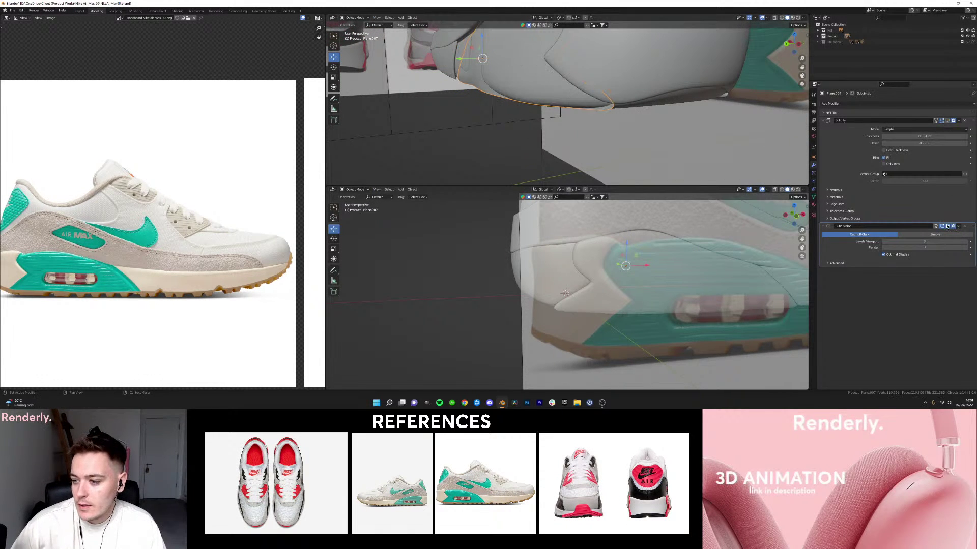
key(Tab)
middle_drag(610, 119, 569, 124)
click(568, 124)
click(947, 121)
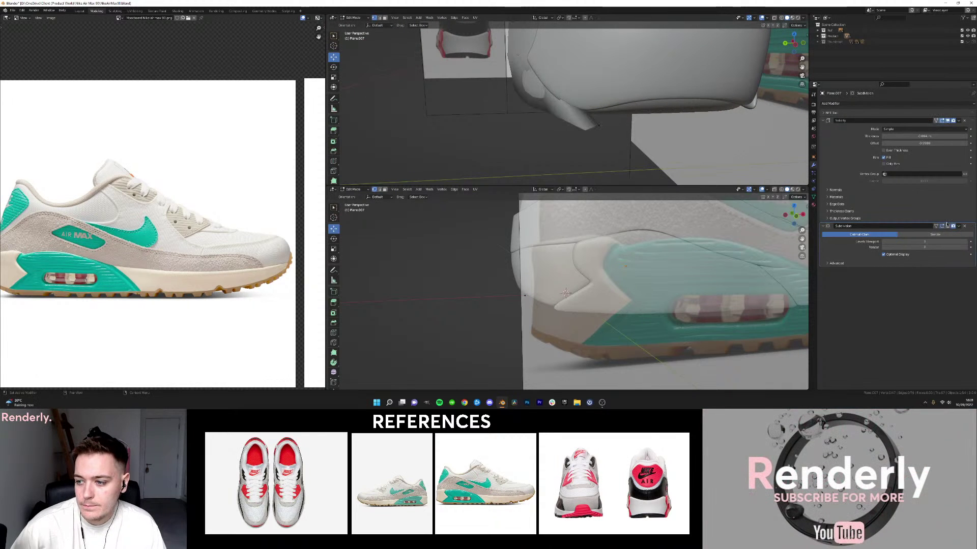
shift+middle_drag(600, 110, 625, 147)
click(774, 18)
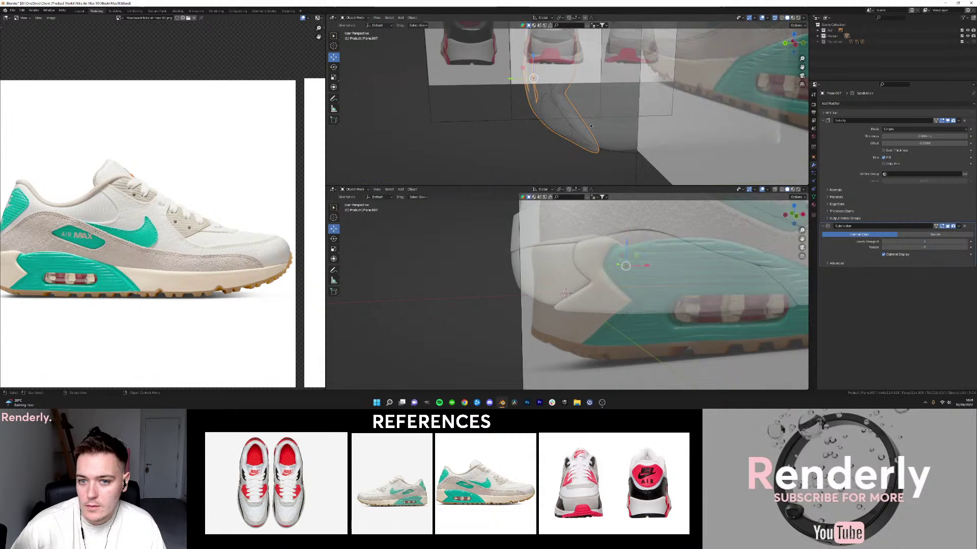
Adjust the positions of the vertices at the midsole panel's lower heel-side tip in X-ray.
click(626, 168)
drag(605, 170, 596, 172)
click(583, 143)
drag(560, 145, 554, 145)
mouse_move(549, 130)
middle_down()
mouse_move(592, 128)
mouse_move(565, 136)
middle_up()
drag(541, 145, 535, 147)
Switch the upper viewport to Material Preview and reposition the vertices at the midsole panel's upper toe-side corner.
key(z)
click(541, 176)
middle_drag(523, 145, 582, 128)
key(Tab)
scroll(560, 133, down, 2)
key(Tab)
shift+middle_drag(488, 109, 570, 97)
scroll(553, 113, up, 2)
click(531, 109)
drag(547, 97, 538, 98)
drag(560, 75, 560, 70)
drag(538, 92, 539, 90)
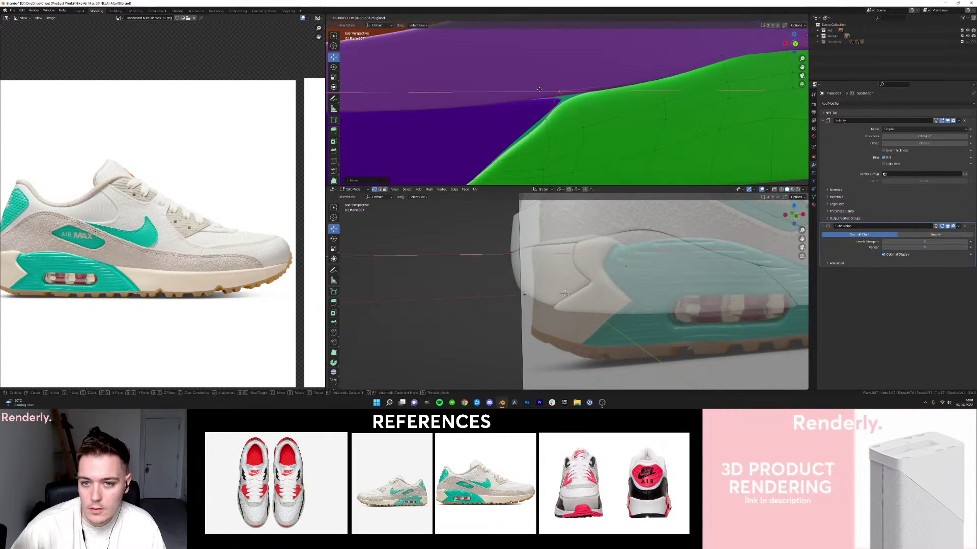
click(539, 91)
middle_drag(539, 90, 556, 102)
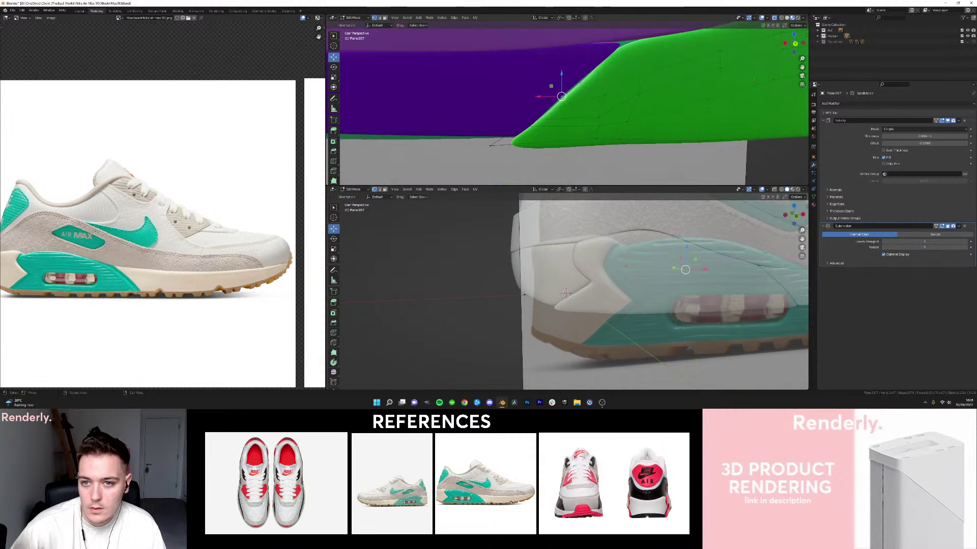
Move the lower vertices of the panel's slanted toe-side edge along X and readjust its upper corner vertex.
drag(536, 94, 487, 148)
click(492, 147)
drag(527, 110, 524, 110)
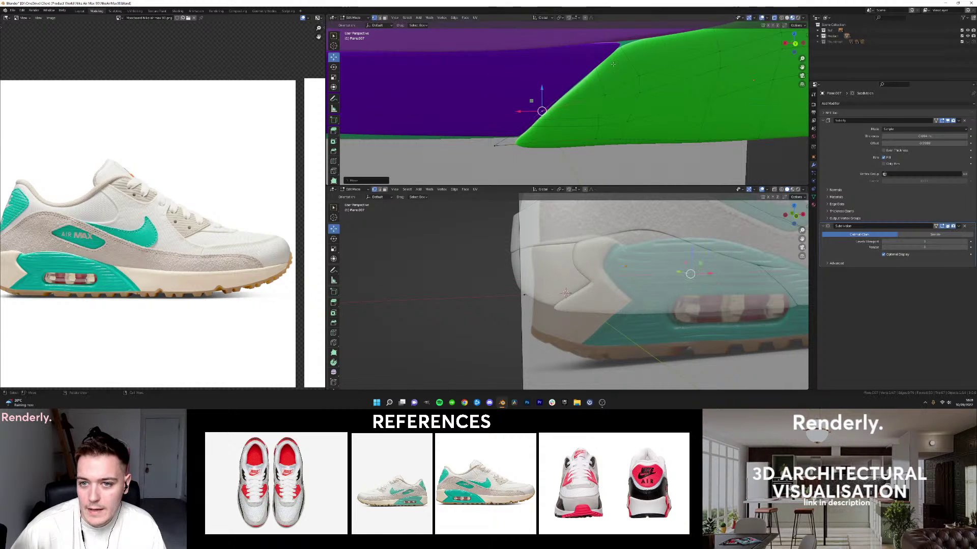
drag(569, 68, 570, 67)
shift+middle_drag(571, 67, 514, 115)
drag(554, 65, 565, 78)
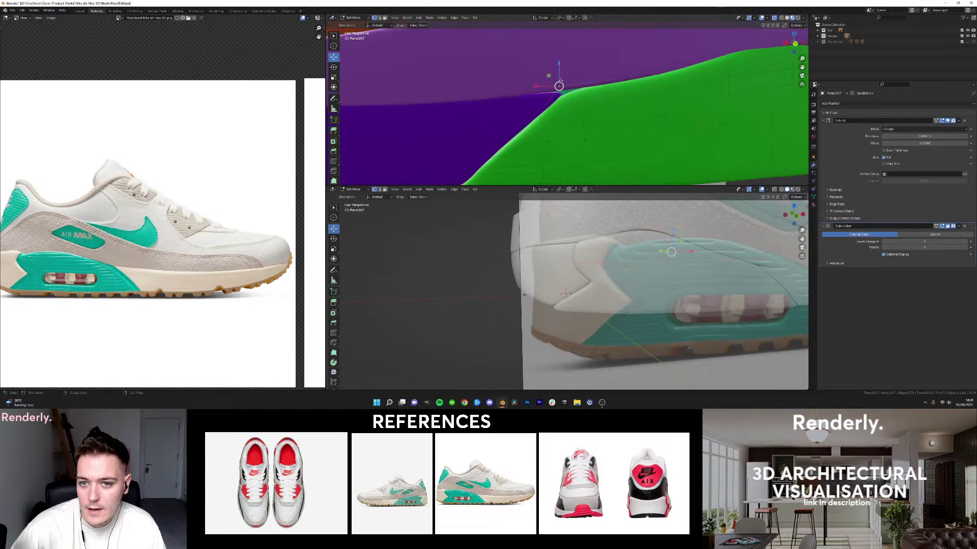
Try to reposition a vertex on the midsole panel's top edge freely.
key(Tab)
scroll(592, 87, down, 3)
key(Tab)
shift+middle_drag(592, 87, 494, 88)
key(Tab)
key(Tab)
click(585, 53)
key(g)
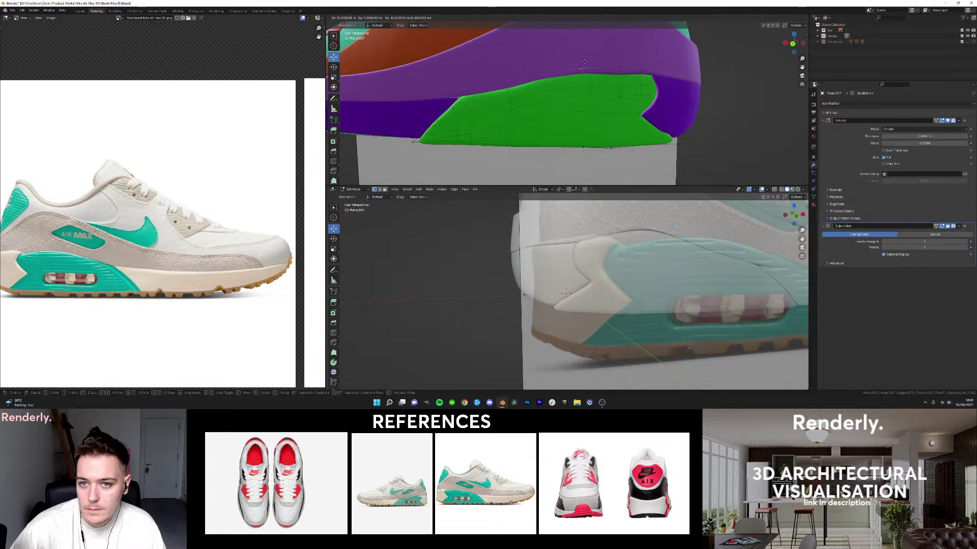
click(623, 58)
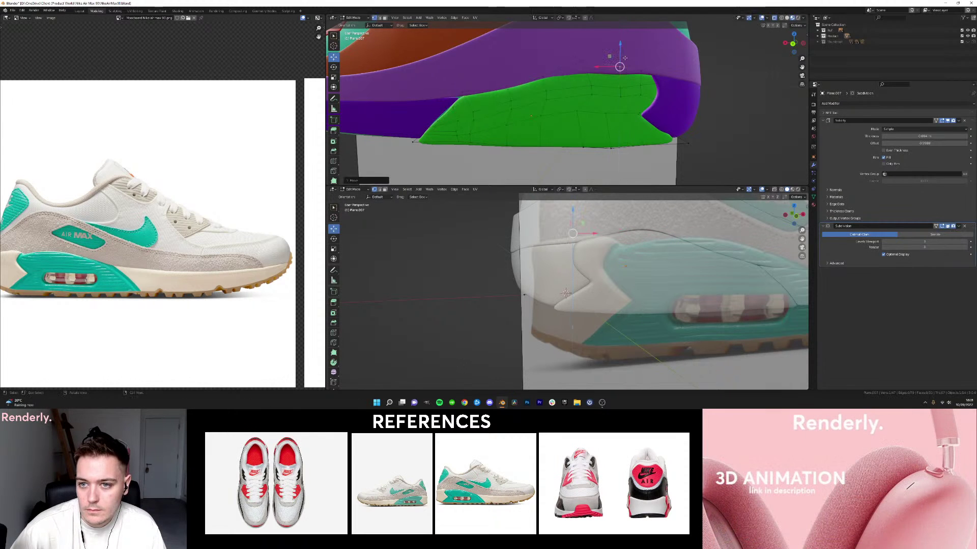
key(Tab)
key(Tab)
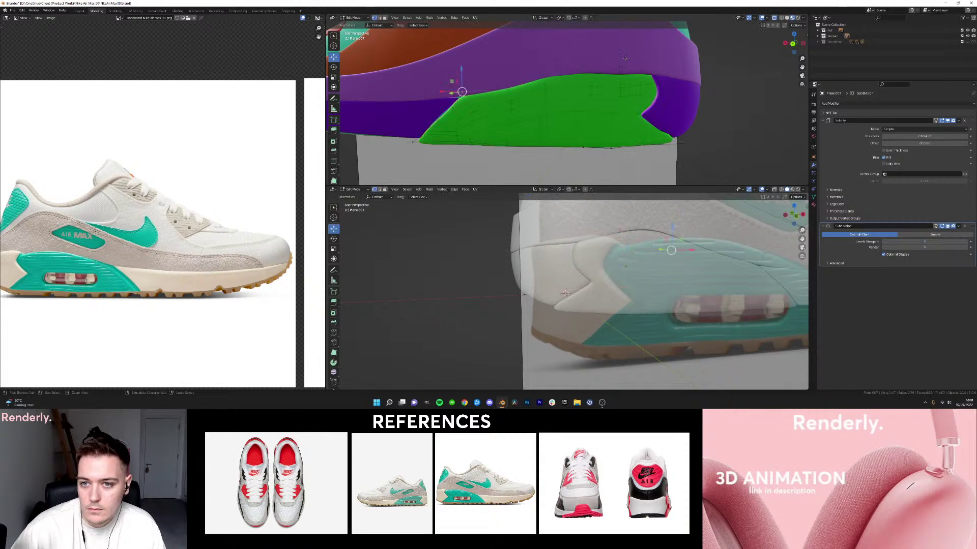
Select the long side overlay above the midsole panel, view it from the back in wireframe, and isolate it.
key(Tab)
click(611, 58)
middle_drag(610, 58, 596, 75)
click(786, 44)
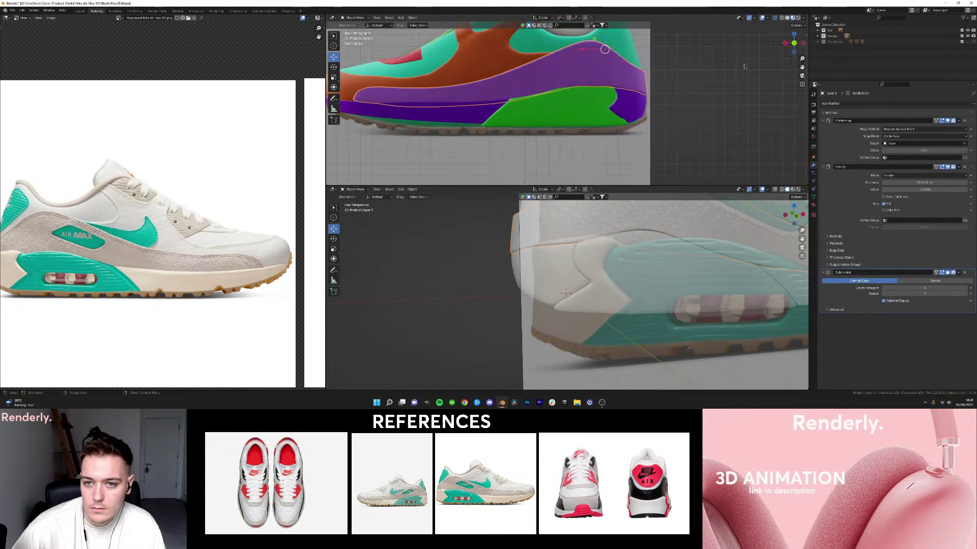
key(shift+z)
scroll(572, 102, up, 4)
key(Tab)
key(Tab)
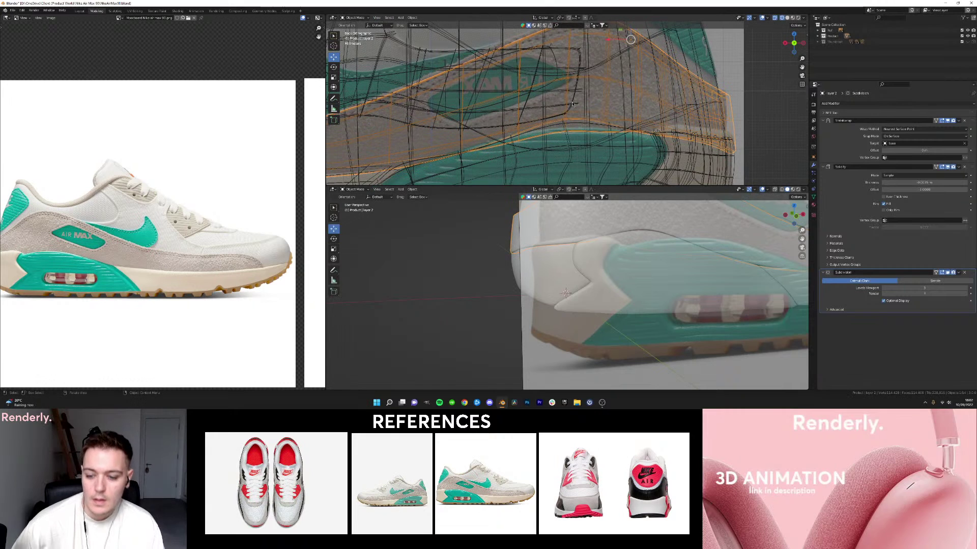
key(shift+h)
In wireframe edit mode, raise the vertex at the peak of the isolated overlay's lower edge to smooth its outline.
scroll(575, 110, down, 4)
scroll(608, 229, down, 4)
middle_drag(608, 228, 560, 246)
scroll(560, 246, up, 4)
scroll(560, 247, down, 3)
key(Tab)
middle_drag(626, 237, 558, 258)
scroll(557, 216, up, 3)
scroll(558, 258, up, 1)
key(shift+z)
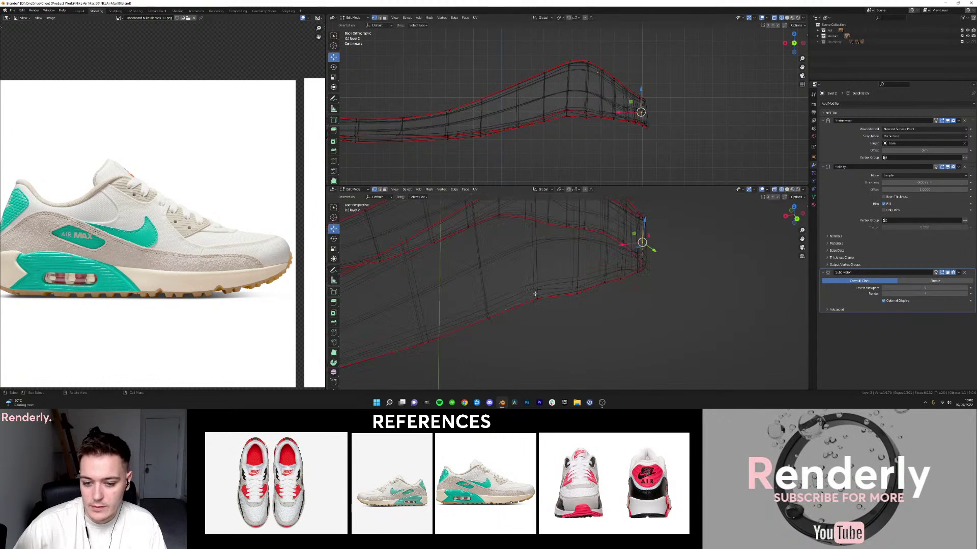
drag(546, 305, 547, 306)
scroll(567, 112, up, 5)
drag(567, 117, 562, 86)
scroll(668, 117, up, 2)
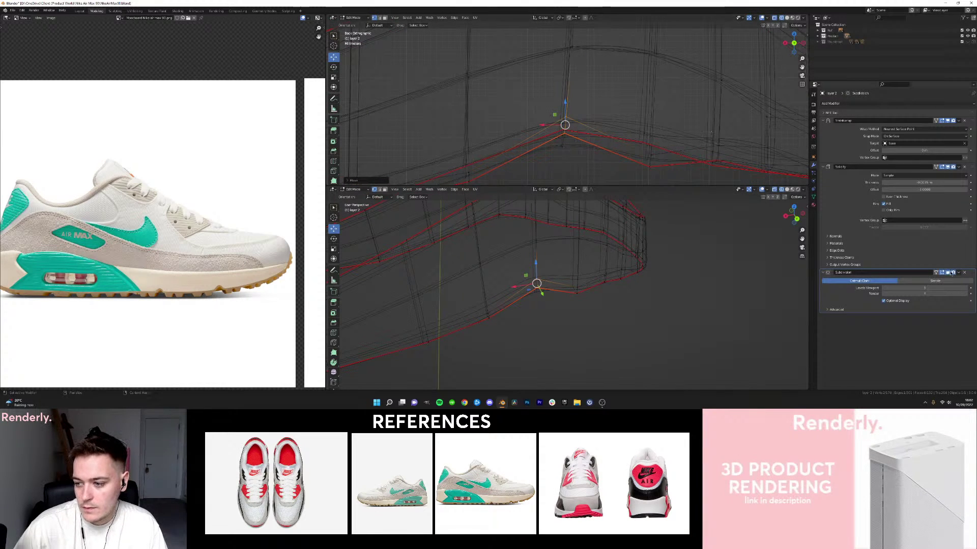
scroll(565, 111, up, 2)
drag(564, 115, 562, 114)
Reposition the next lower-edge vertices heelward of the peak on the side overlay in back view.
shift+middle_drag(662, 122, 627, 104)
drag(651, 145, 623, 156)
scroll(615, 136, up, 4)
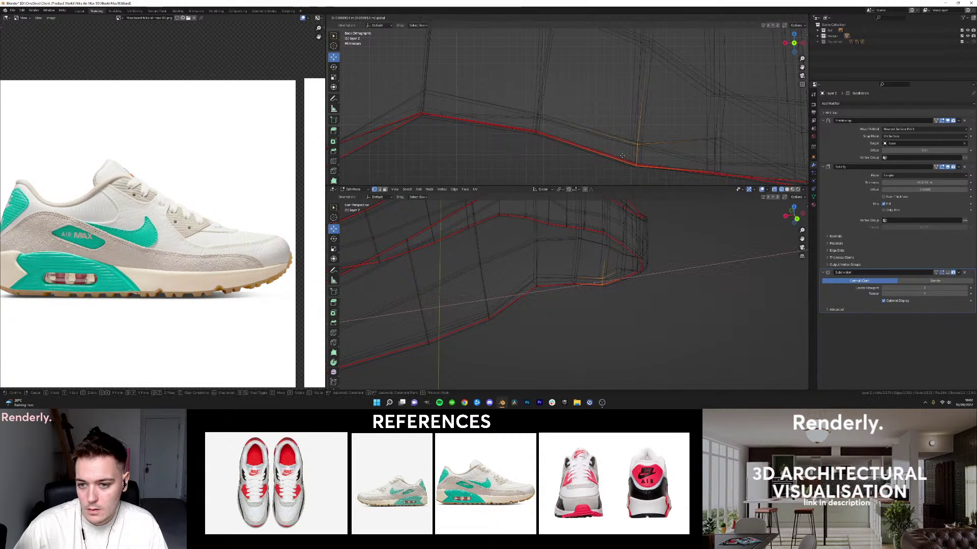
middle_drag(616, 252, 600, 258)
shift+middle_drag(681, 140, 614, 129)
drag(650, 135, 652, 140)
click(650, 138)
Adjust the lower-edge vertices closer to the heel, moving the one before the final downward bend along X.
middle_drag(608, 270, 598, 268)
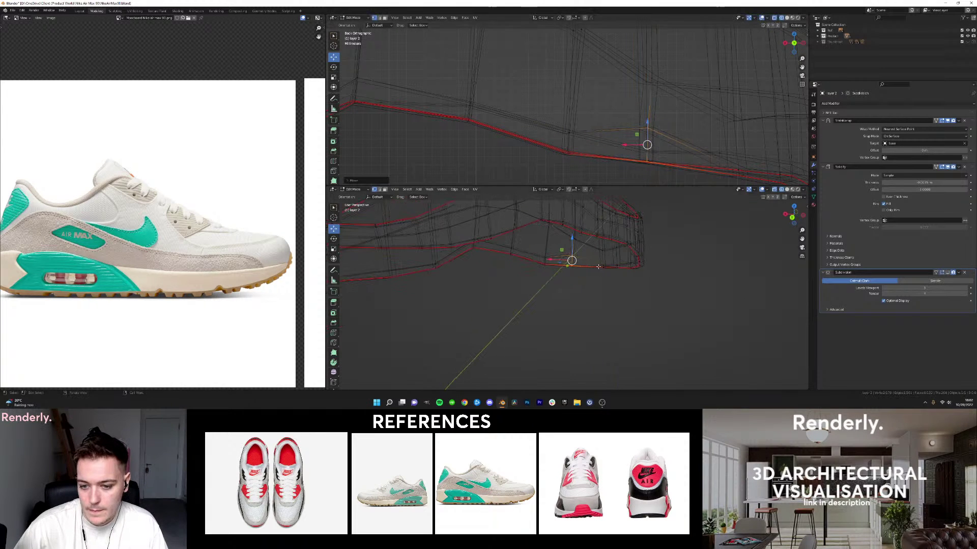
shift+middle_drag(733, 153, 661, 148)
drag(665, 145, 666, 139)
middle_drag(600, 239, 567, 234)
drag(697, 164, 714, 181)
shift+middle_drag(703, 160, 644, 143)
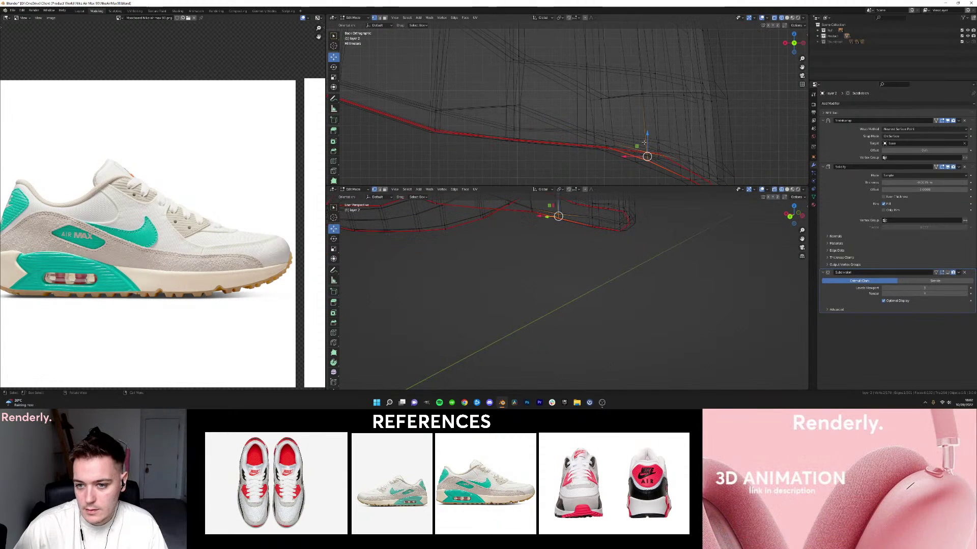
key(g)
key(x)
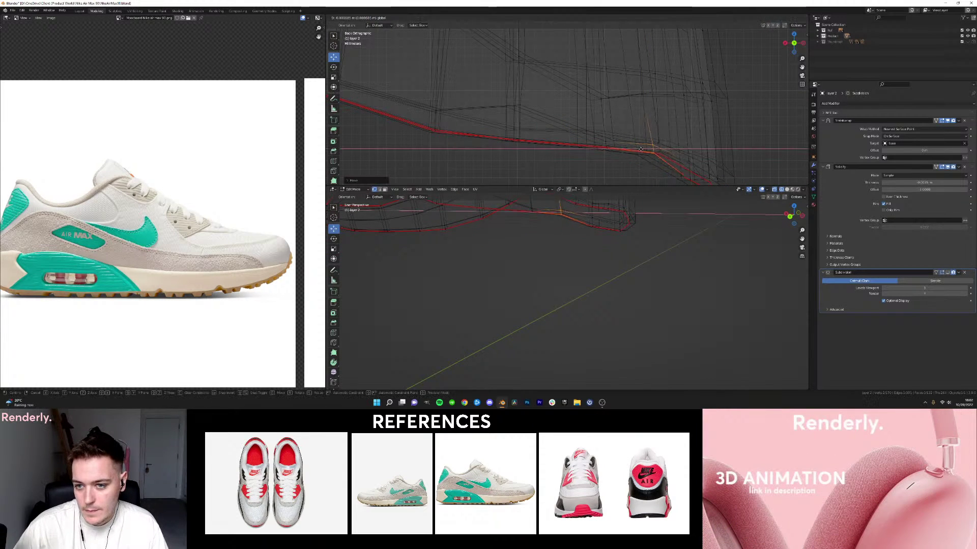
click(645, 149)
Select the lower-edge vertex beside the overlay's heel end and adjust its height along Z.
middle_drag(590, 219, 574, 227)
drag(574, 227, 592, 259)
shift+middle_drag(688, 164, 623, 140)
key(g)
key(z)
click(625, 124)
middle_drag(595, 239, 586, 233)
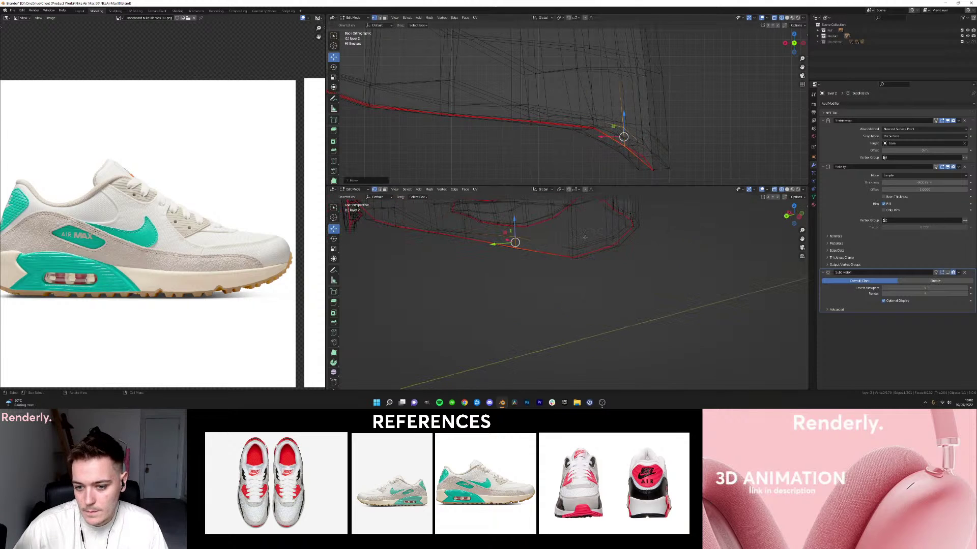
Move the lower-edge vertex at the side overlay's heel end along Z to ease its final bend.
drag(586, 274, 585, 274)
key(g)
key(z)
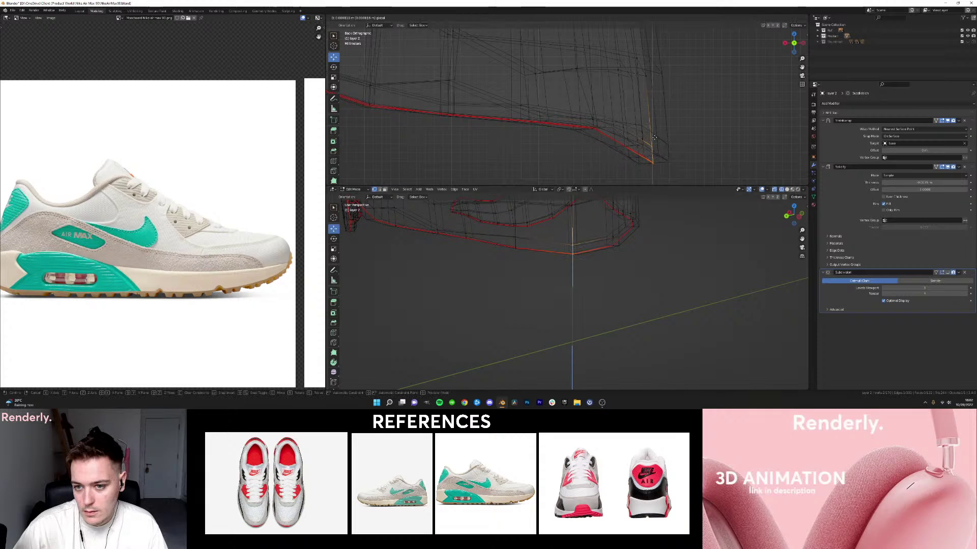
click(653, 130)
Reposition the lower-edge vertices just toeward of the overlay's peak to smooth the slope in back view.
scroll(560, 154, down, 2)
middle_drag(552, 229, 570, 232)
scroll(491, 118, down, 2)
scroll(491, 118, up, 5)
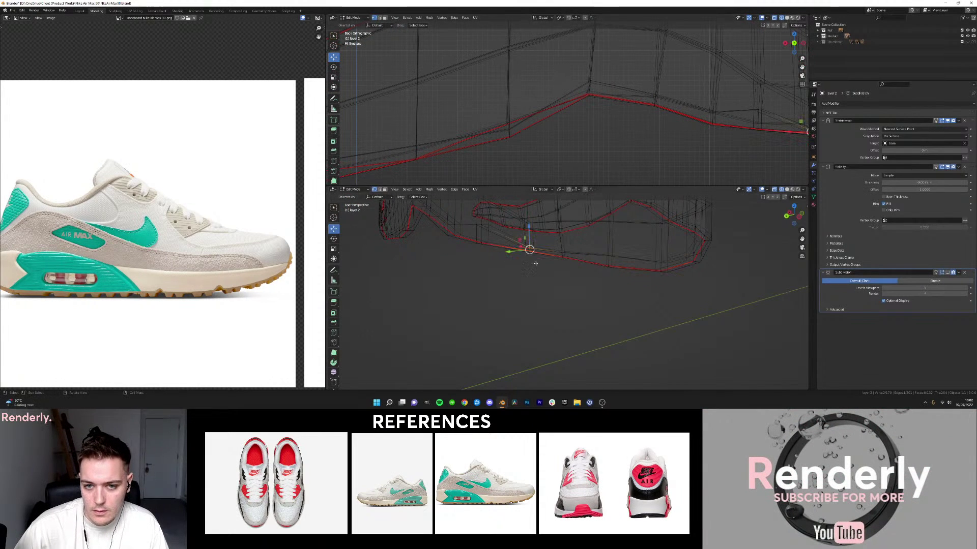
mouse_move(543, 253)
middle_down()
mouse_move(516, 252)
mouse_move(531, 234)
mouse_move(555, 239)
middle_up()
click(471, 277)
shift+middle_drag(545, 166, 616, 164)
middle_drag(537, 232, 593, 244)
click(472, 300)
shift+click(471, 293)
drag(486, 135, 486, 135)
drag(581, 108, 573, 106)
Lower the next two bottom-edge vertices farther down the overlay's slope toward the toe.
scroll(503, 269, down, 3)
shift+middle_drag(504, 270, 595, 232)
drag(536, 264, 560, 287)
shift+middle_drag(462, 107, 565, 83)
drag(453, 127, 453, 143)
middle_drag(514, 295, 577, 271)
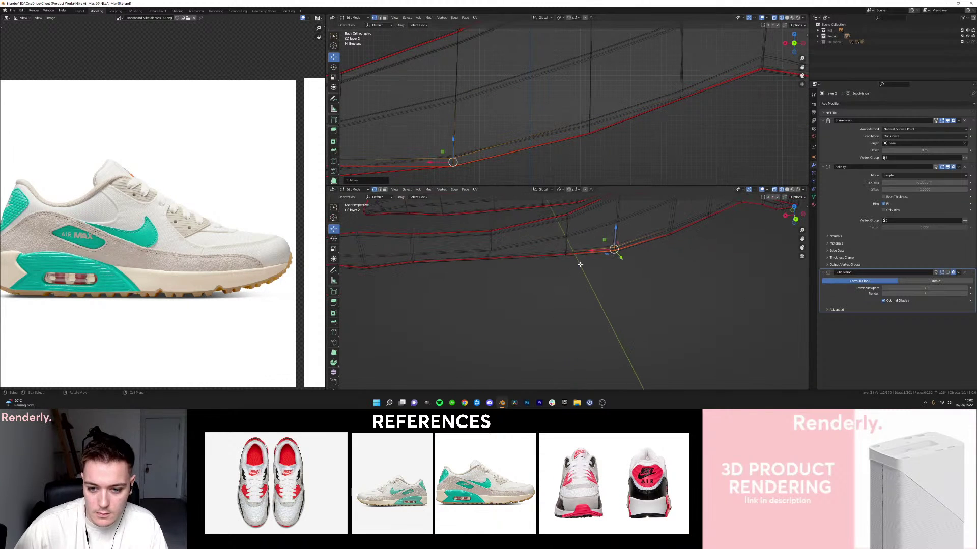
shift+middle_drag(454, 123, 585, 102)
drag(466, 125, 466, 135)
Adjust the height of the bottom-edge vertex where the overlay's slope flattens out toward the toe.
drag(479, 254, 518, 275)
shift+middle_drag(466, 136, 563, 123)
key(g)
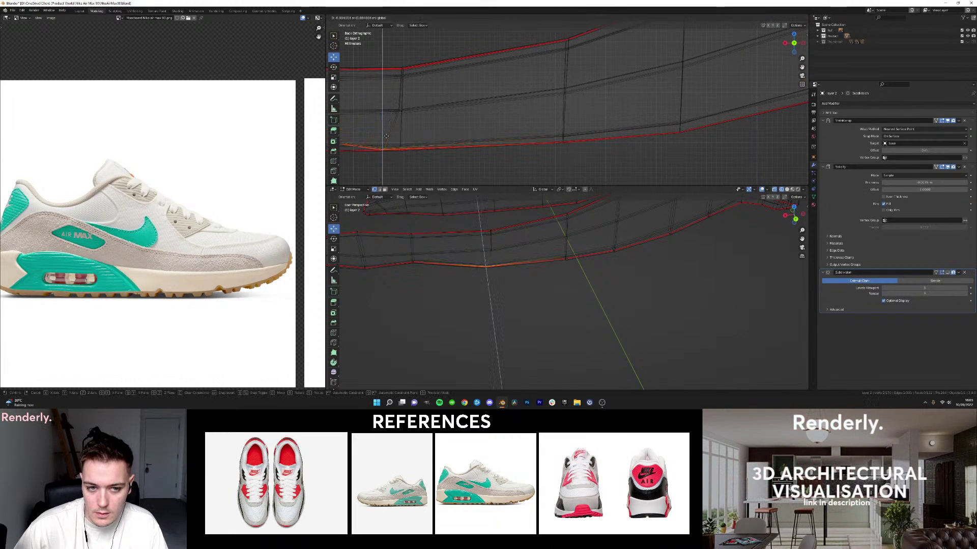
drag(386, 152, 387, 153)
Lower the next bottom-edge vertex in the overlay's forefoot along Z and shift it slightly along X.
shift+middle_drag(406, 259, 525, 248)
drag(527, 245, 551, 260)
shift+middle_drag(439, 115, 679, 112)
key(g)
key(z)
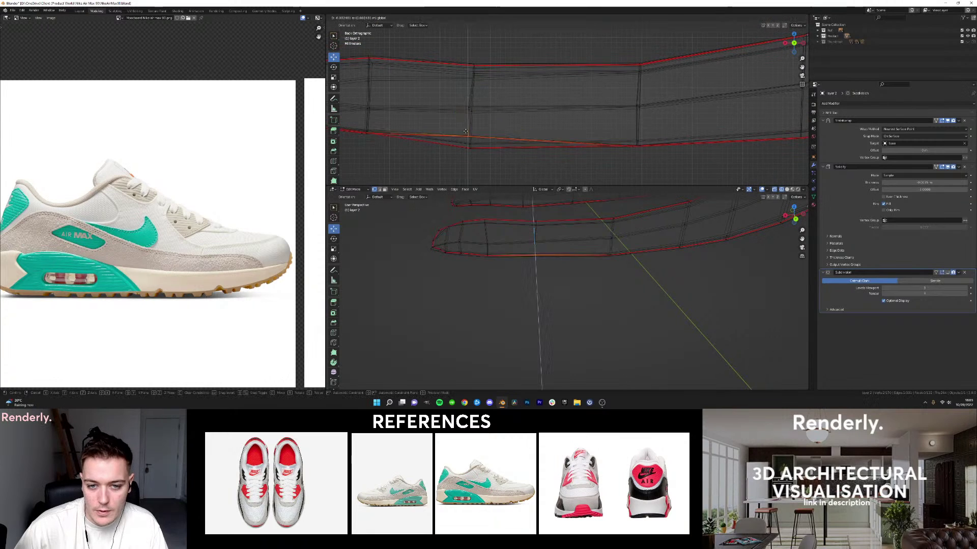
click(464, 141)
key(g)
key(x)
click(466, 141)
Adjust the height of the bottom-edge vertex nearest the overlay's rounded toe end and return to Object Mode.
shift+middle_drag(471, 254, 555, 256)
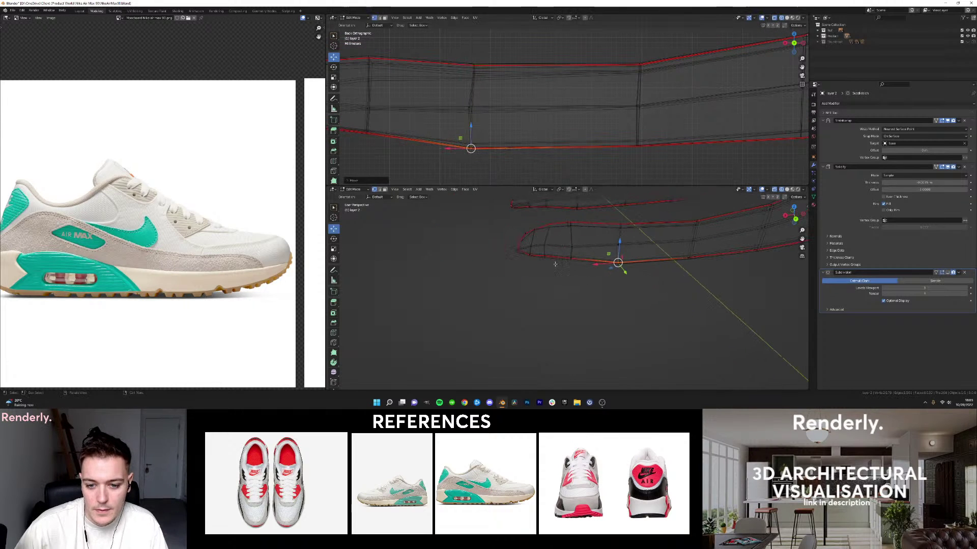
drag(580, 270, 581, 270)
shift+middle_drag(393, 138, 527, 138)
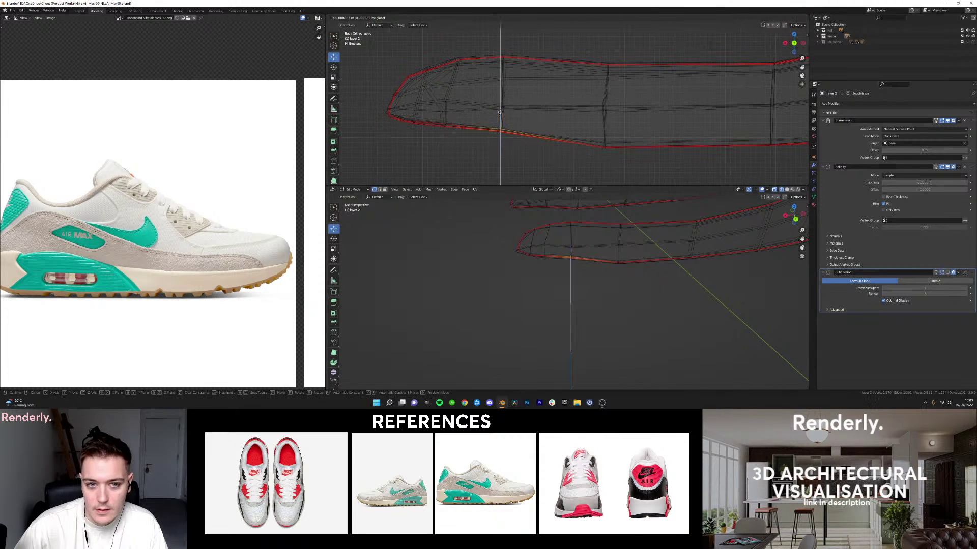
key(Tab)
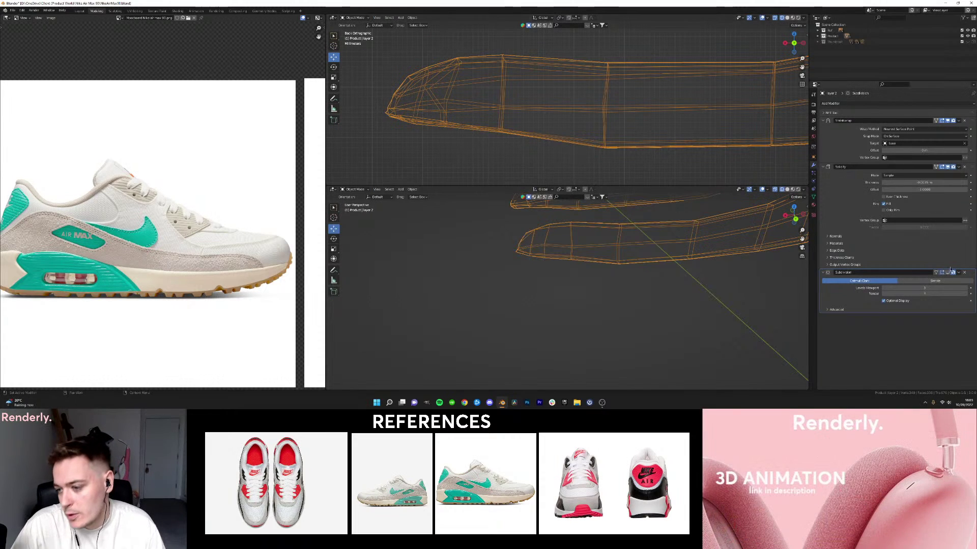
Enable the overlay's subdivision in the viewport, unhide the other shoe parts, and switch the upper view to coloured shading.
click(948, 272)
scroll(597, 159, down, 2)
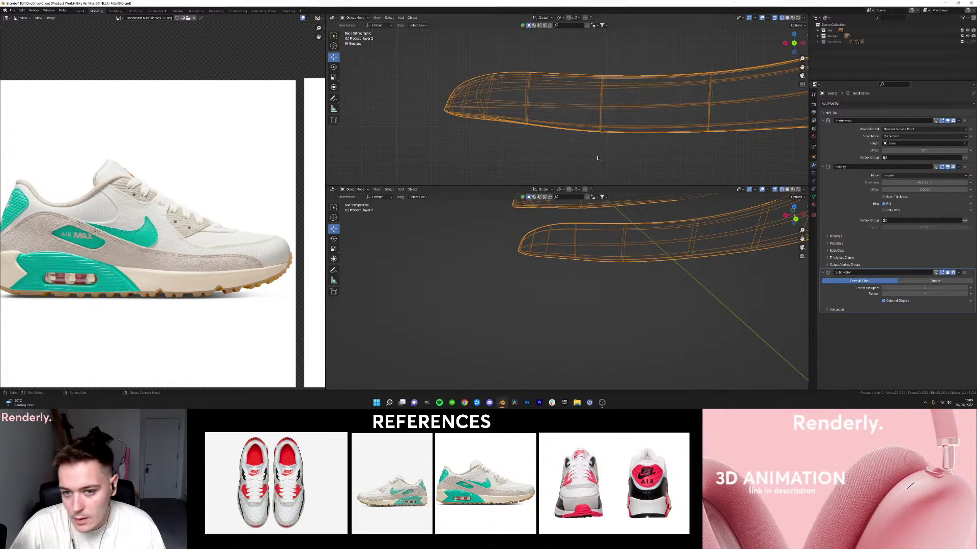
key(alt+h)
click(772, 99)
scroll(737, 102, down, 3)
key(shift+z)
mouse_move(707, 104)
middle_down()
mouse_move(671, 131)
mouse_move(470, 140)
mouse_move(593, 122)
middle_up()
scroll(672, 125, down, 4)
click(673, 124)
click(673, 125)
key(h)
key(z)
click(620, 161)
Edit the green midsole side panel and adjust its front upper corner vertex along Z to meet the purple overlay.
scroll(471, 139, up, 4)
click(470, 137)
click(576, 118)
scroll(569, 120, up, 3)
key(Tab)
scroll(565, 121, up, 2)
key(z)
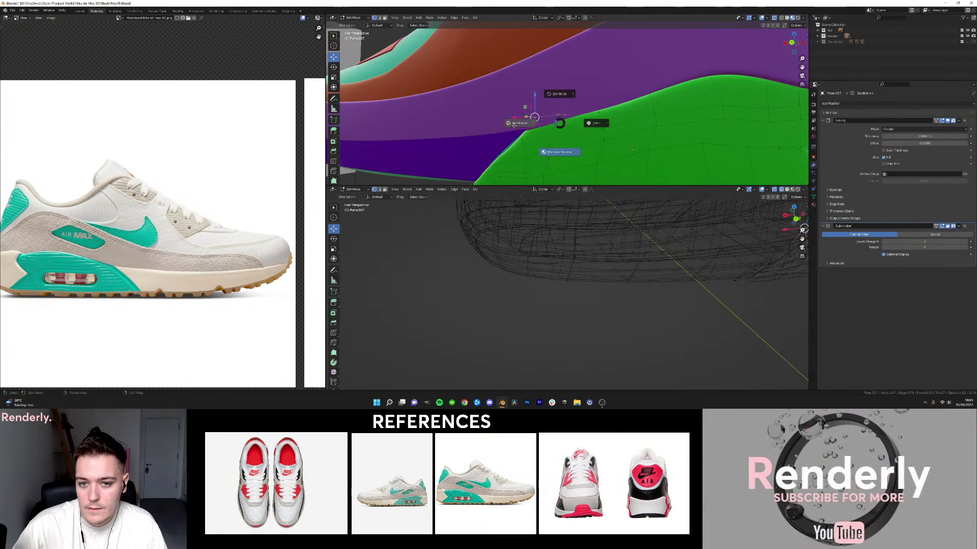
click(534, 123)
key(z)
click(574, 132)
click(609, 128)
key(g)
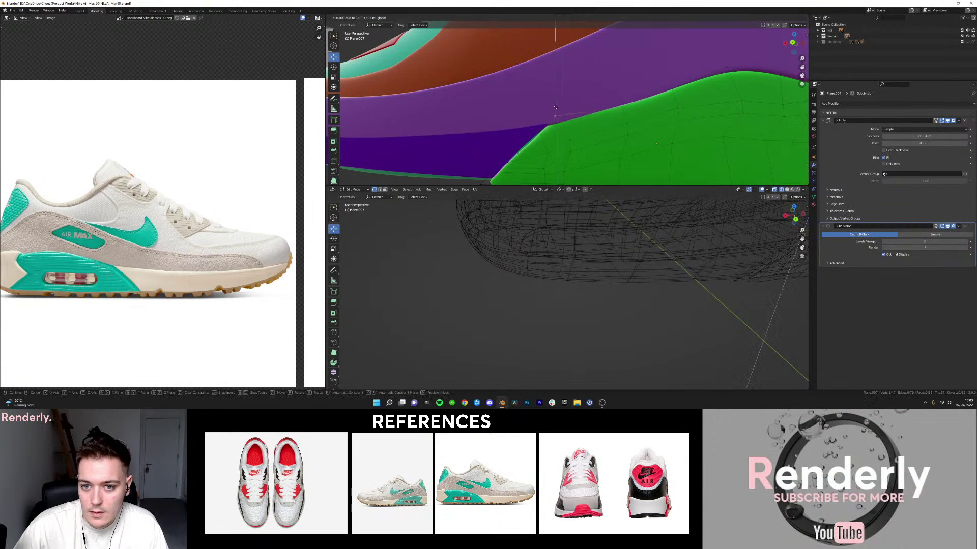
click(552, 120)
key(Tab)
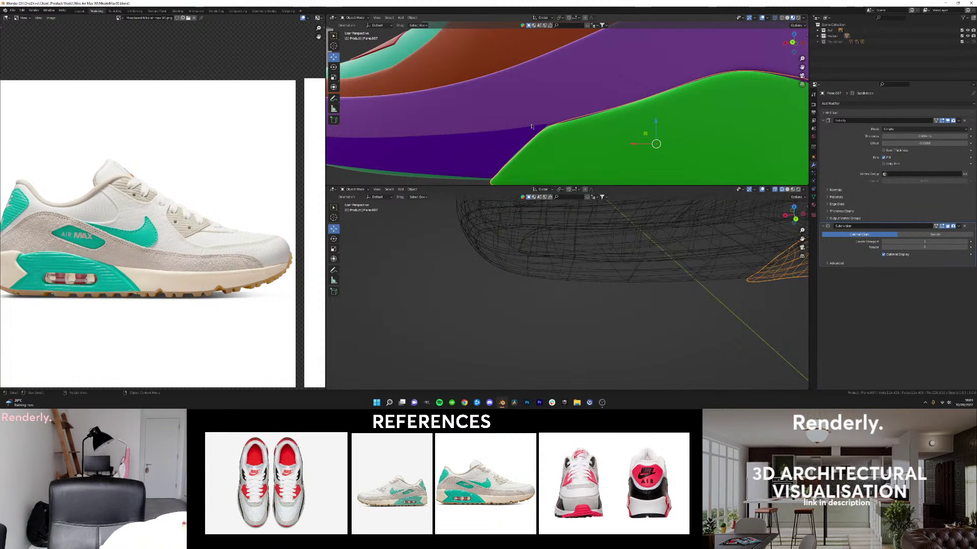
Shift the green panel's upper heel-side corner vertex along X toward the toe.
middle_drag(531, 126, 605, 108)
key(Tab)
shift+middle_drag(651, 82, 642, 120)
scroll(642, 120, up, 2)
key(z)
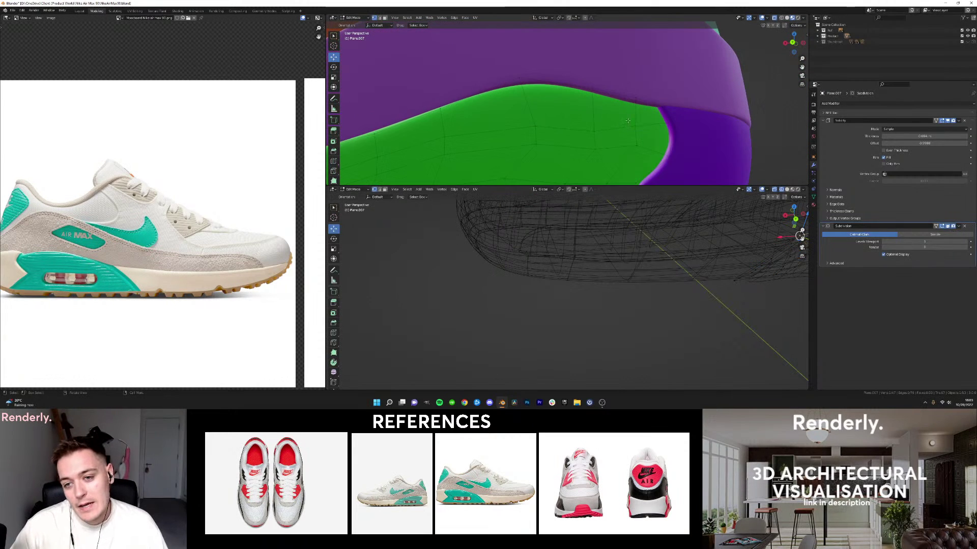
drag(636, 89, 592, 83)
click(592, 91)
click(663, 107)
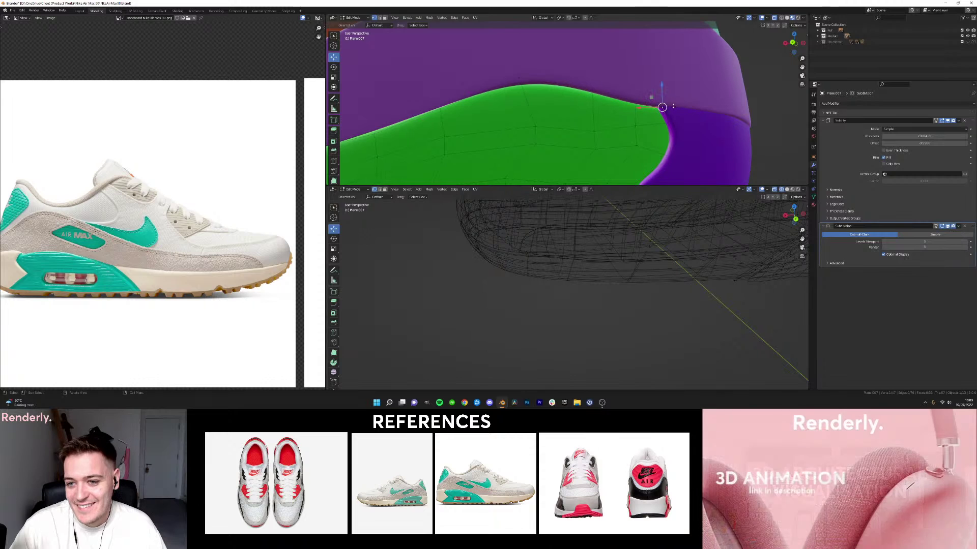
key(g)
key(x)
click(645, 123)
Shift the vertex on the green panel's rounded heel-side edge along X.
click(665, 155)
key(g)
key(x)
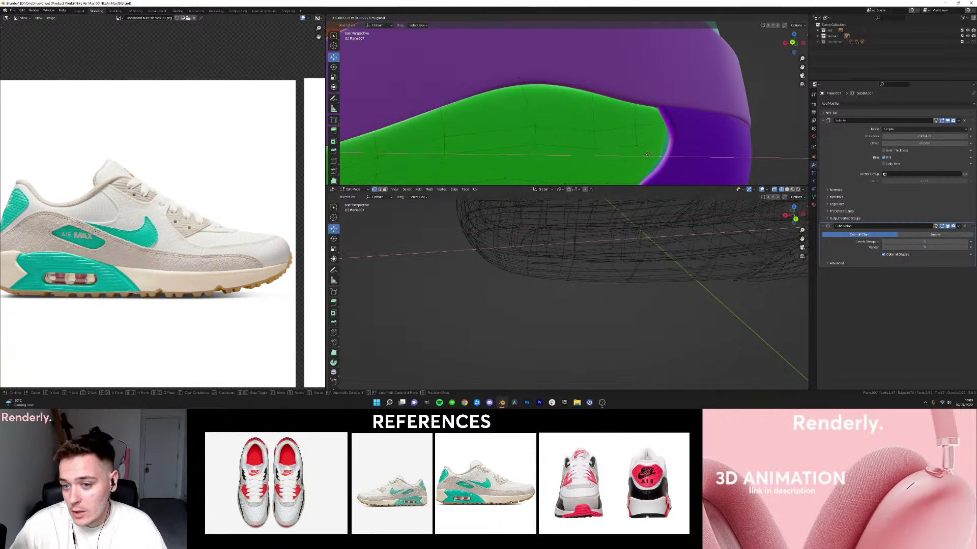
click(652, 156)
Move the vertex at the green panel's inner heel notch slightly toward the toe.
shift+middle_drag(652, 155, 659, 91)
click(638, 122)
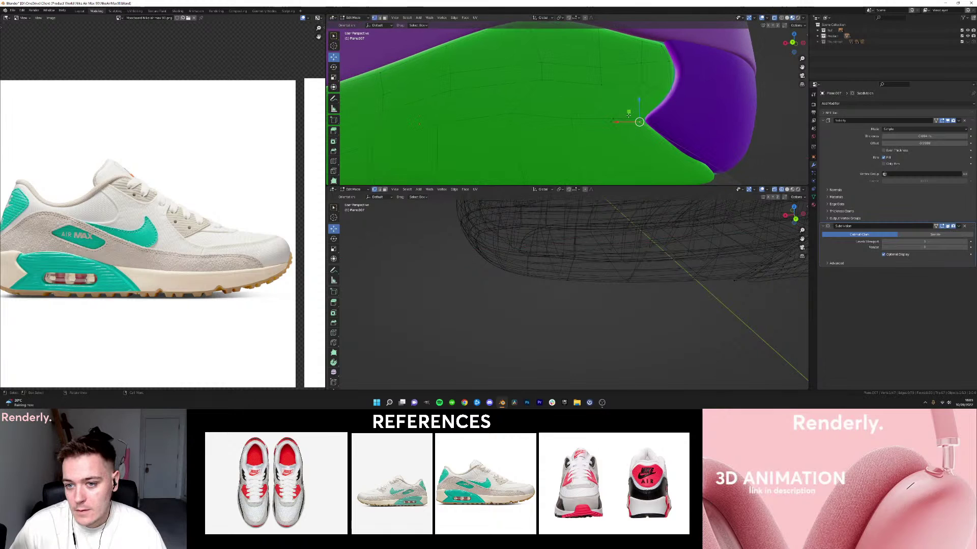
key(g)
click(624, 124)
middle_drag(630, 118, 628, 133)
Try to reposition the vertex at the green panel's lower front tip, and undo the move.
middle_drag(532, 105, 599, 83)
key(Tab)
scroll(540, 99, down, 4)
key(alt+a)
click(598, 82)
key(Tab)
scroll(519, 112, up, 2)
key(g)
click(476, 120)
key(ctrl+z)
In back orthographic wireframe, adjust the vertex on the green panel's sloping front edge to follow the reference.
scroll(516, 129, down, 2)
key(KP_1)
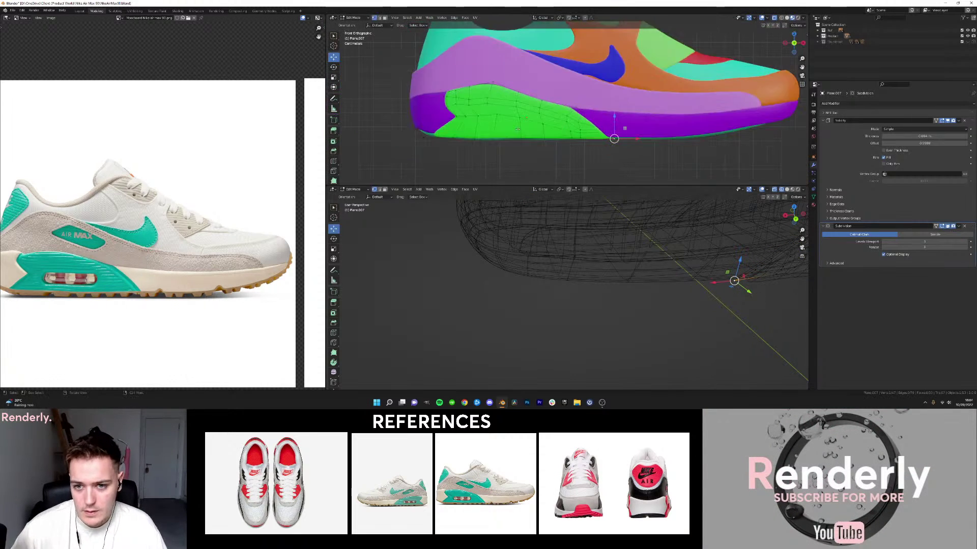
click(794, 43)
key(shift+z)
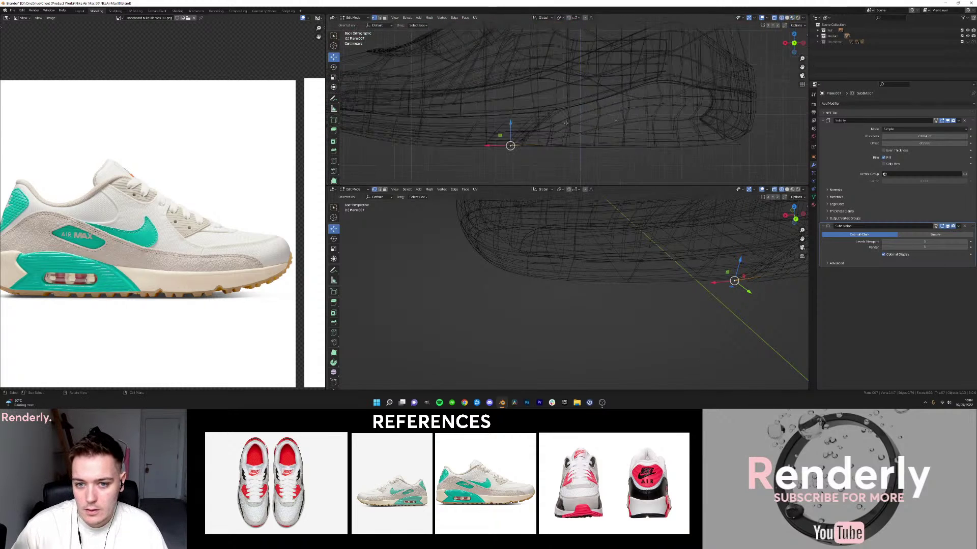
scroll(548, 174, up, 3)
click(540, 169)
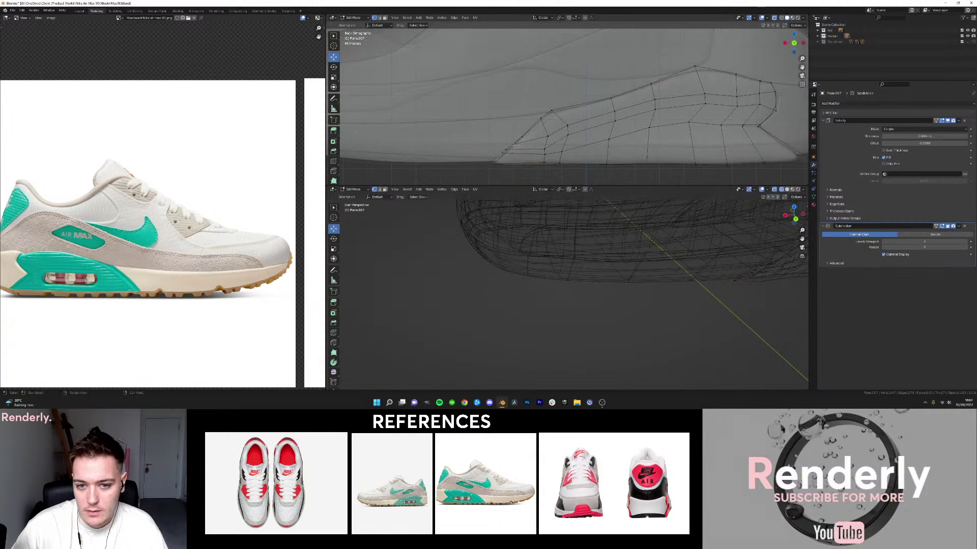
key(ctrl+z)
key(Tab)
scroll(514, 141, down, 1)
key(Tab)
drag(522, 137, 520, 135)
click(520, 136)
key(Tab)
scroll(616, 120, down, 5)
Examine the shaded shoe in front and left orthographic views and compare the heel with the rear reference.
key(z)
click(580, 108)
middle_drag(580, 108, 494, 143)
key(KP_1)
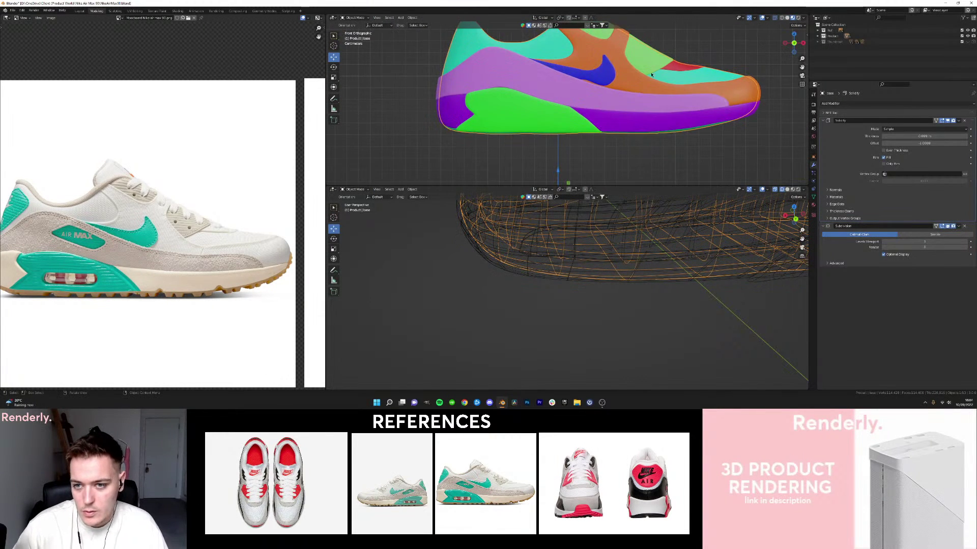
click(784, 44)
scroll(678, 107, up, 3)
click(679, 107)
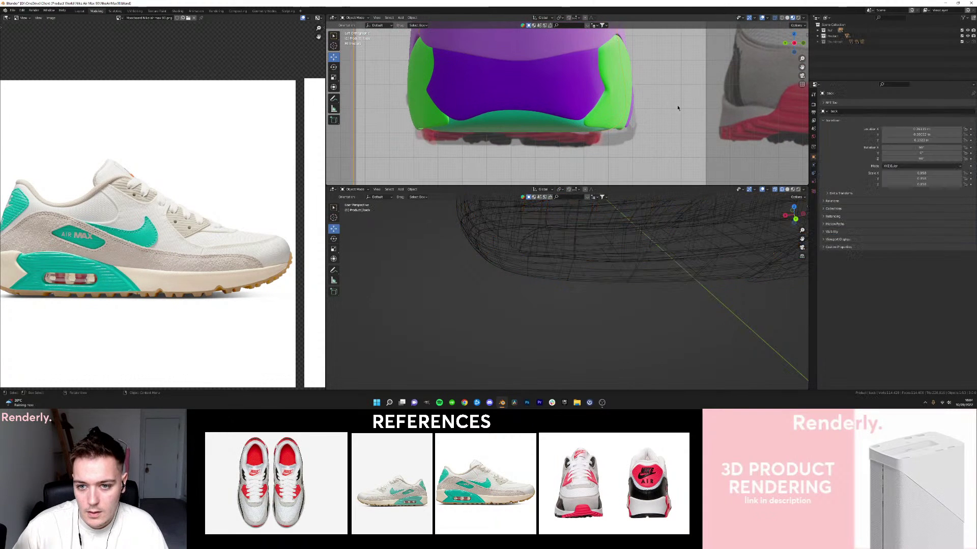
click(565, 115)
shift+middle_drag(604, 104, 534, 127)
scroll(693, 134, down, 3)
click(658, 124)
scroll(534, 126, up, 5)
middle_drag(534, 126, 580, 137)
Edit the orange overlay and move its lower-edge vertices beneath the swoosh so the edge tucks behind the purple overlay.
click(613, 101)
scroll(610, 113, up, 3)
scroll(163, 206, up, 2)
key(Tab)
scroll(616, 127, up, 2)
click(582, 132)
drag(591, 124, 612, 151)
key(ctrl+z)
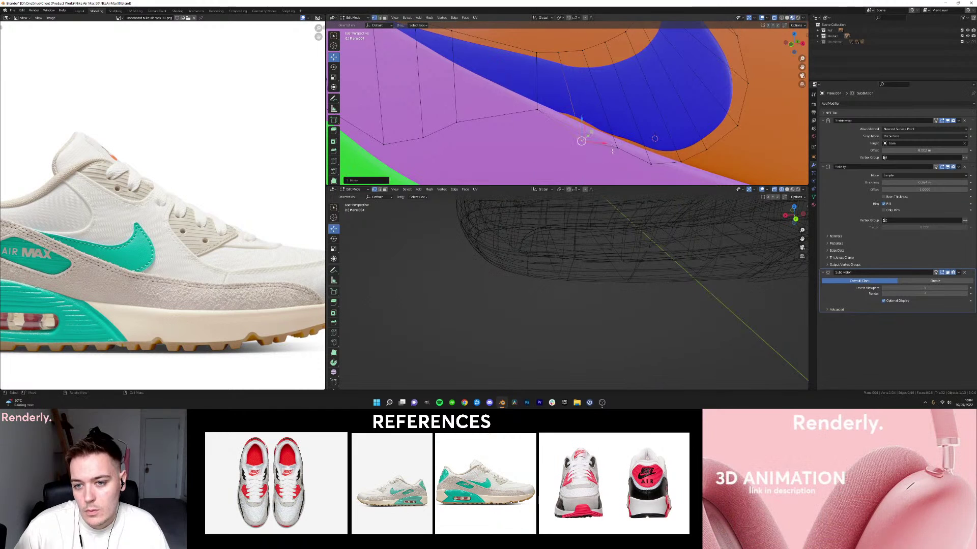
drag(581, 120, 582, 129)
click(650, 163)
drag(651, 143, 618, 153)
key(Tab)
Clear the selection and examine the fit of the coloured overlays from both sides of the shoe.
scroll(620, 151, down, 3)
click(620, 150)
scroll(621, 151, down, 11)
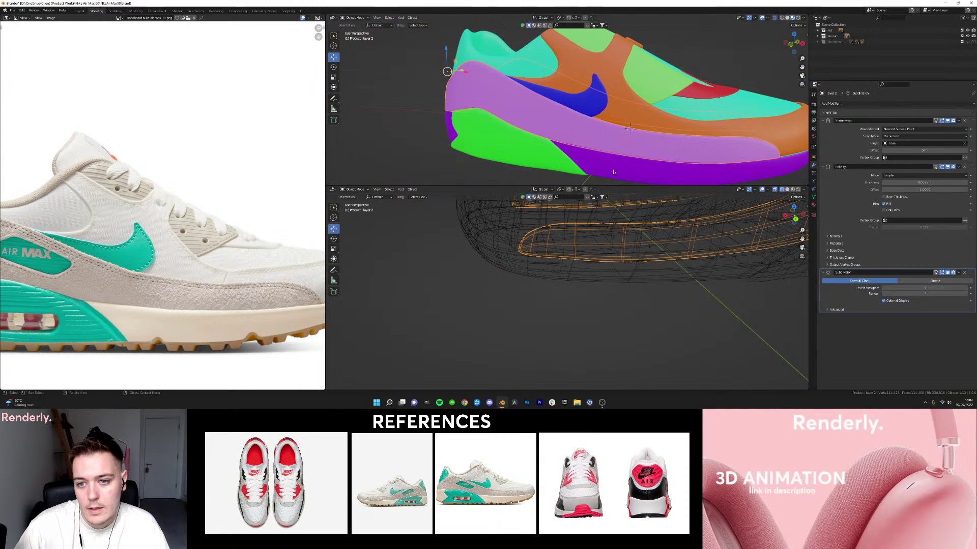
key(a)
key(a)
middle_drag(694, 135, 580, 132)
scroll(579, 132, up, 5)
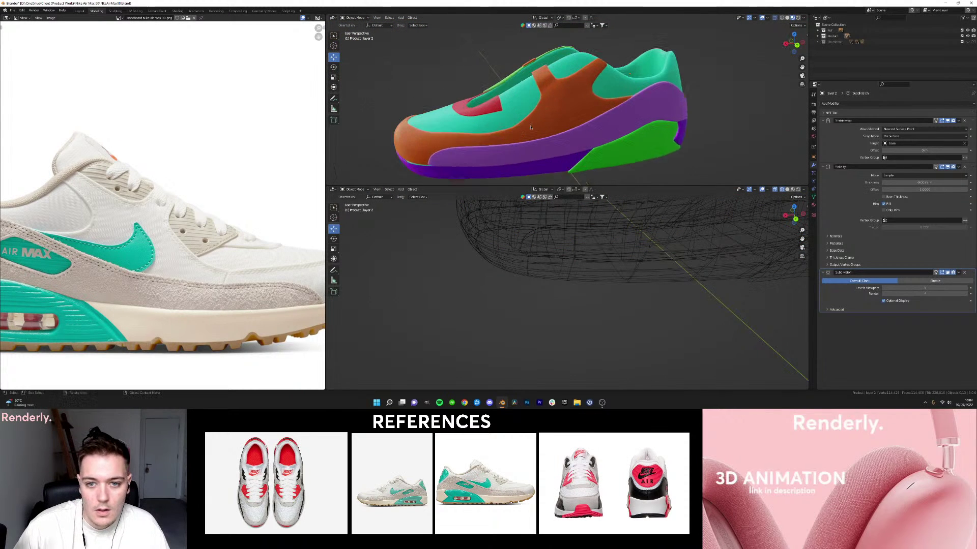
click(549, 145)
scroll(550, 145, up, 2)
scroll(560, 132, down, 4)
Duplicate the light-green lace panel and set the copy's origin to its geometry.
scroll(707, 105, down, 2)
click(706, 105)
middle_drag(706, 105, 604, 100)
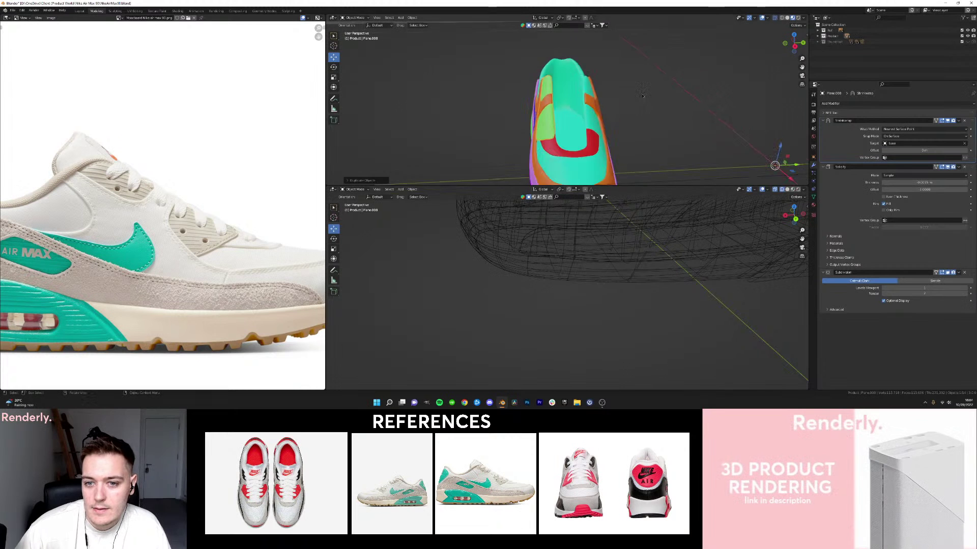
scroll(642, 96, down, 3)
scroll(414, 63, up, 1)
click(412, 18)
mouse_move(425, 31)
click(480, 36)
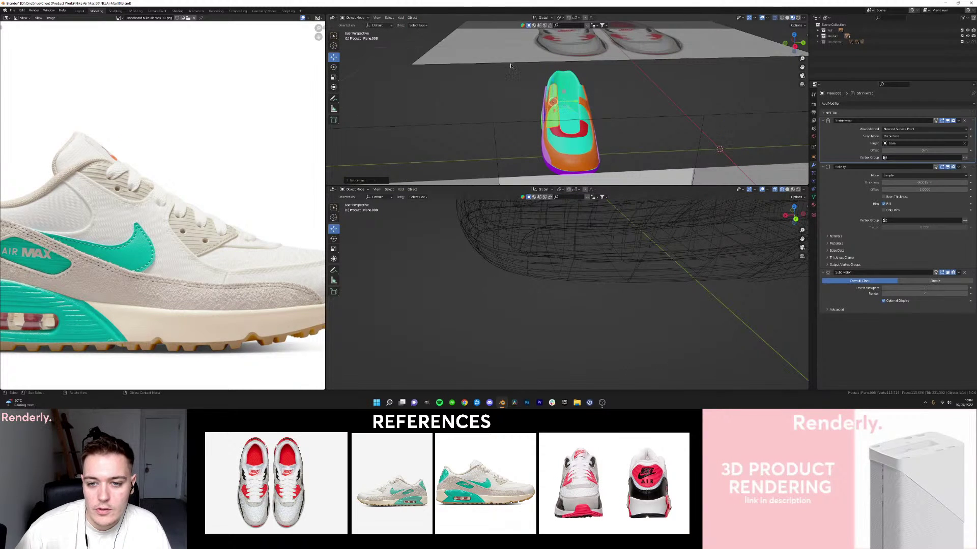
Move the copied light-green lace panel across the shoe onto the opposite side of the tongue opening.
scroll(562, 102, up, 4)
drag(562, 101, 580, 104)
right_click(581, 104)
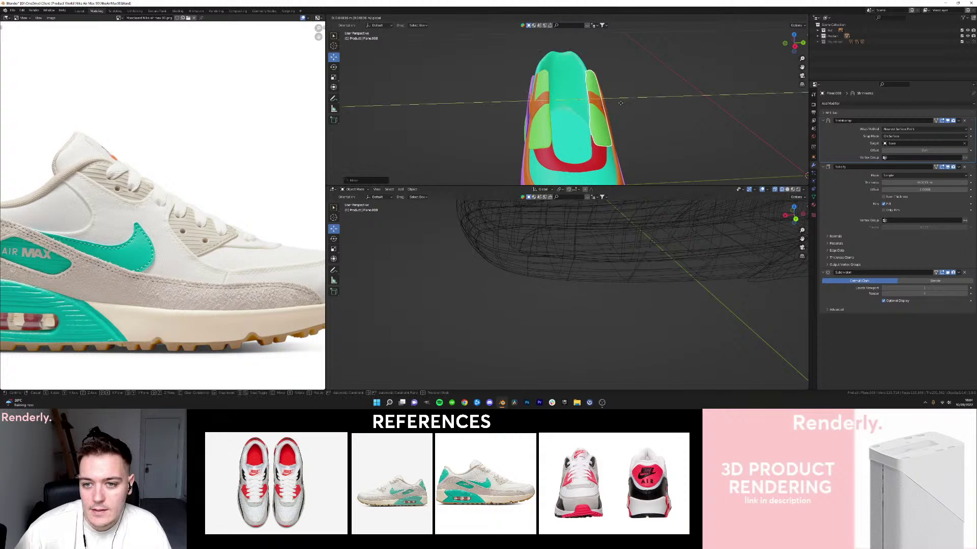
scroll(624, 105, up, 3)
middle_drag(623, 105, 598, 105)
drag(618, 104, 633, 106)
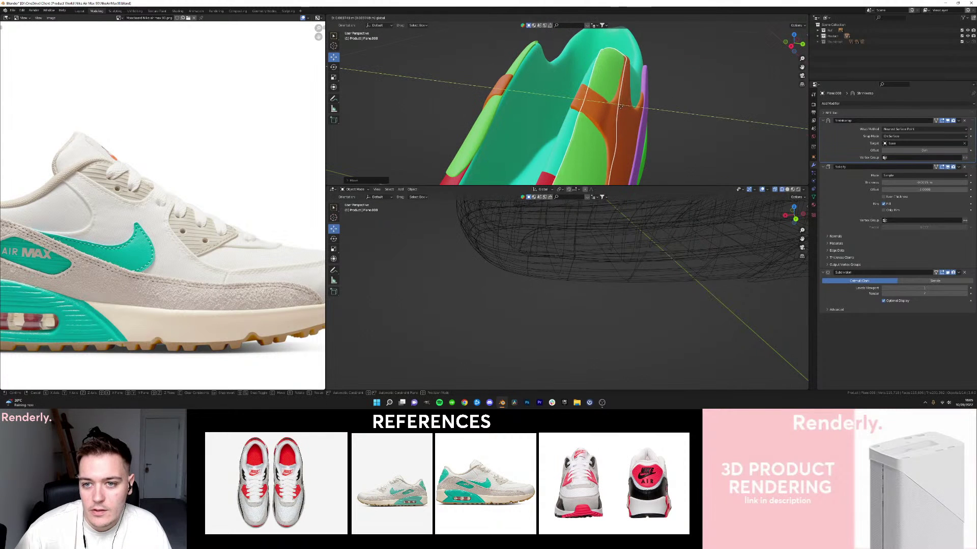
click(612, 105)
middle_drag(612, 105, 575, 131)
Nudge the panel copy and reposition one of its mesh vertices against the surface of the upper.
key(alt+a)
scroll(661, 112, up, 3)
key(g)
drag(579, 142, 580, 141)
middle_drag(585, 139, 500, 114)
key(Tab)
scroll(520, 108, up, 1)
click(541, 116)
key(g)
click(552, 112)
key(Tab)
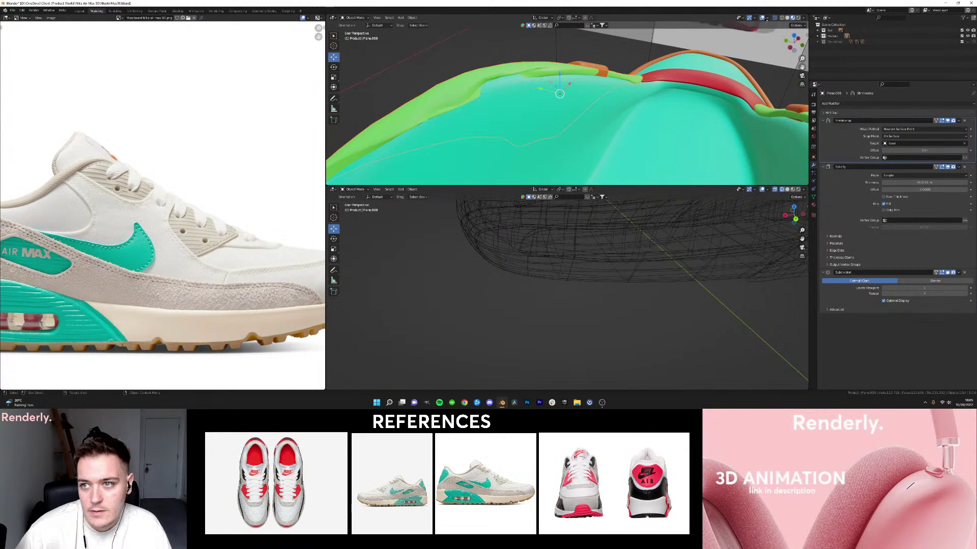
Raise the panel copy's viewport subdivision level and shade the panel smooth.
middle_drag(761, 29, 520, 91)
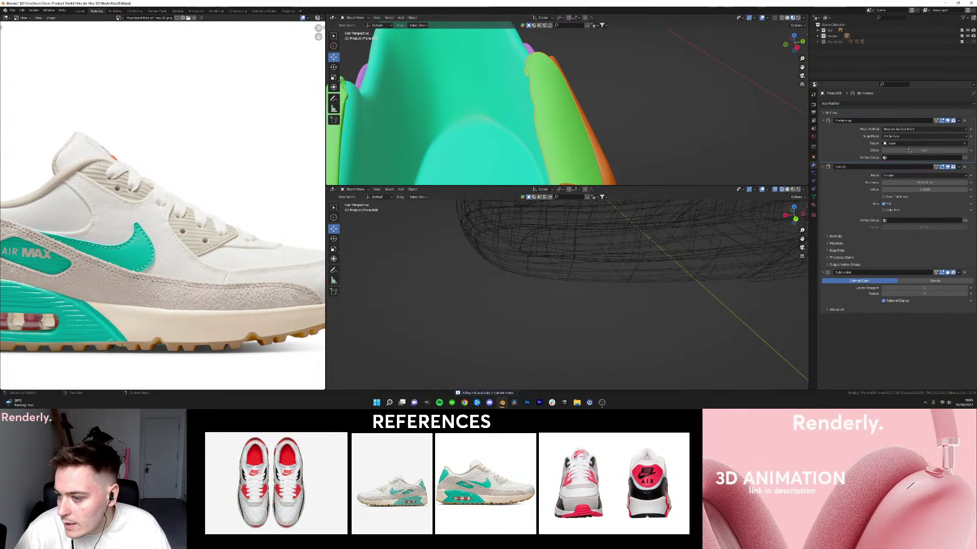
click(965, 288)
click(965, 288)
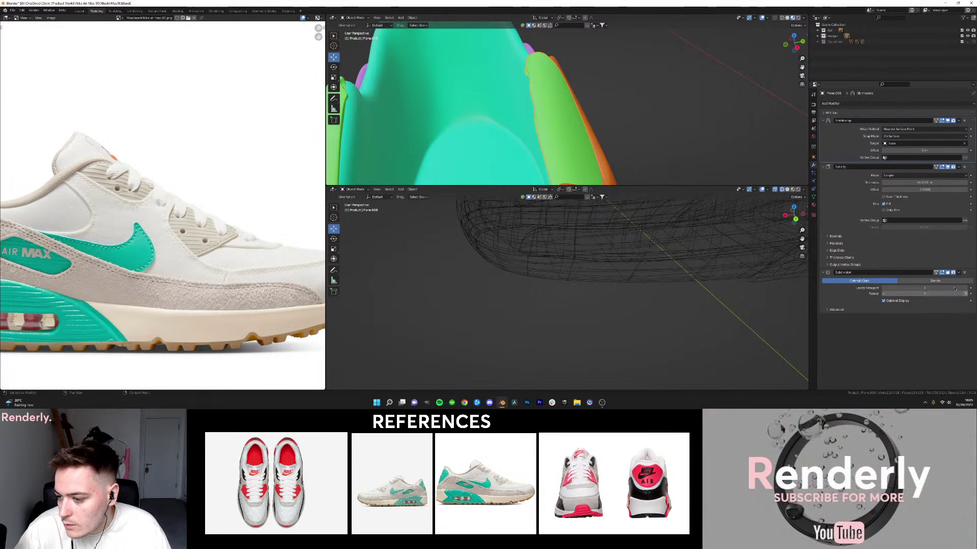
scroll(549, 130, down, 2)
right_click(548, 130)
click(525, 64)
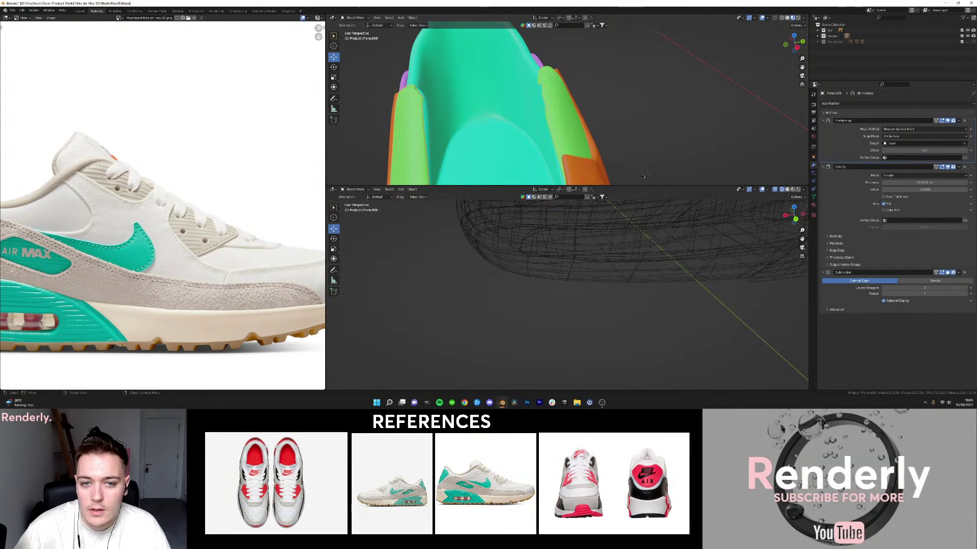
right_click(388, 133)
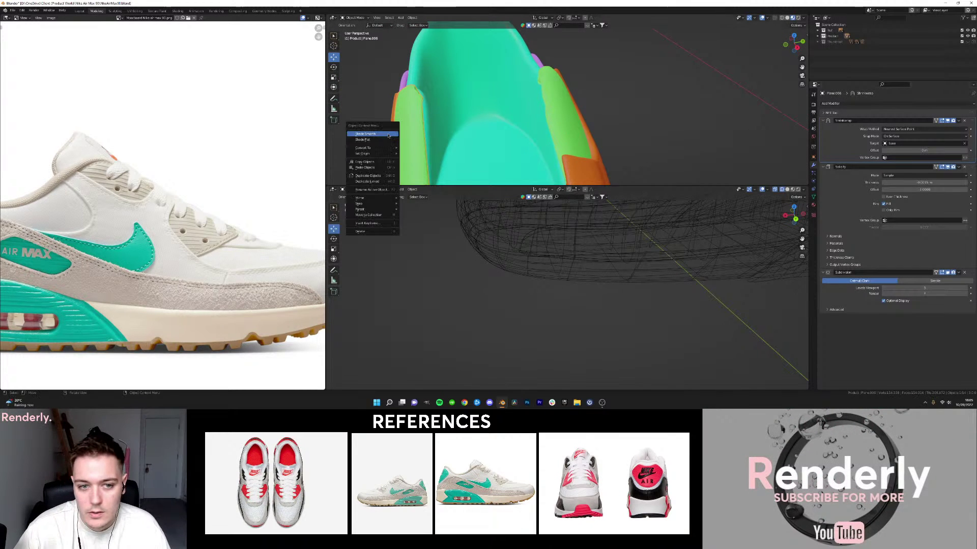
Shift the lace panel copy along the Y axis beside the tongue opening.
middle_drag(562, 107, 565, 161)
key(g)
key(y)
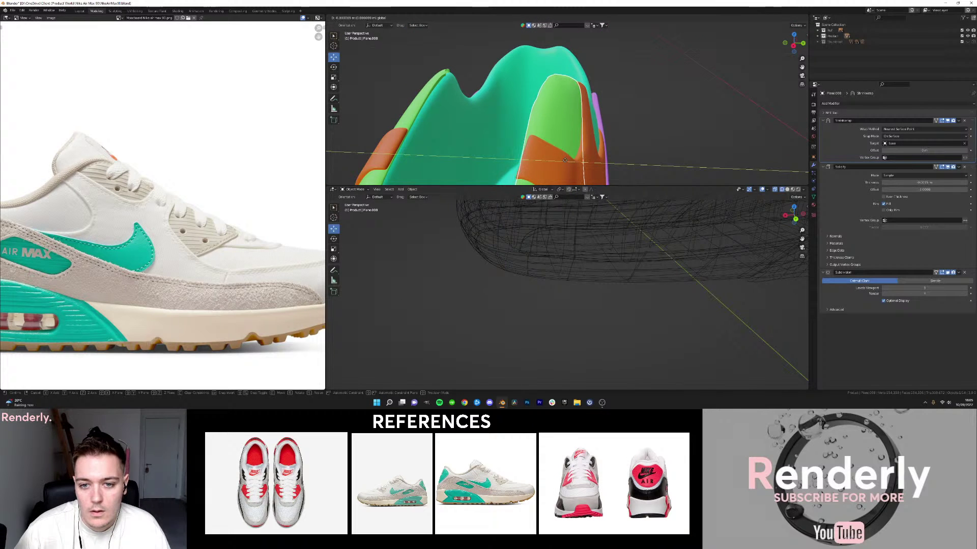
click(564, 160)
click(598, 107)
middle_drag(565, 91, 569, 125)
click(559, 89)
Inspect the meshes of the lace panel copy and its neighbouring overlay from different sides.
key(Tab)
key(Tab)
key(Tab)
middle_drag(763, 32, 547, 104)
click(585, 109)
key(Tab)
click(588, 115)
click(588, 115)
key(Tab)
key(Tab)
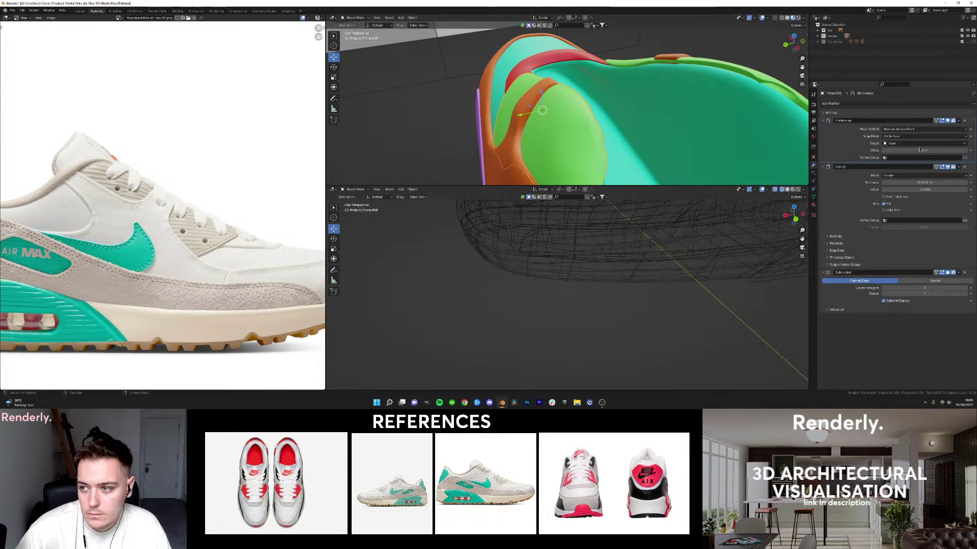
Turn off the Shrinkwrap modifier's viewport display and move the lace panel copy toward the shoe's side.
click(948, 121)
mouse_move(585, 117)
middle_down()
mouse_move(605, 115)
mouse_move(592, 113)
middle_up()
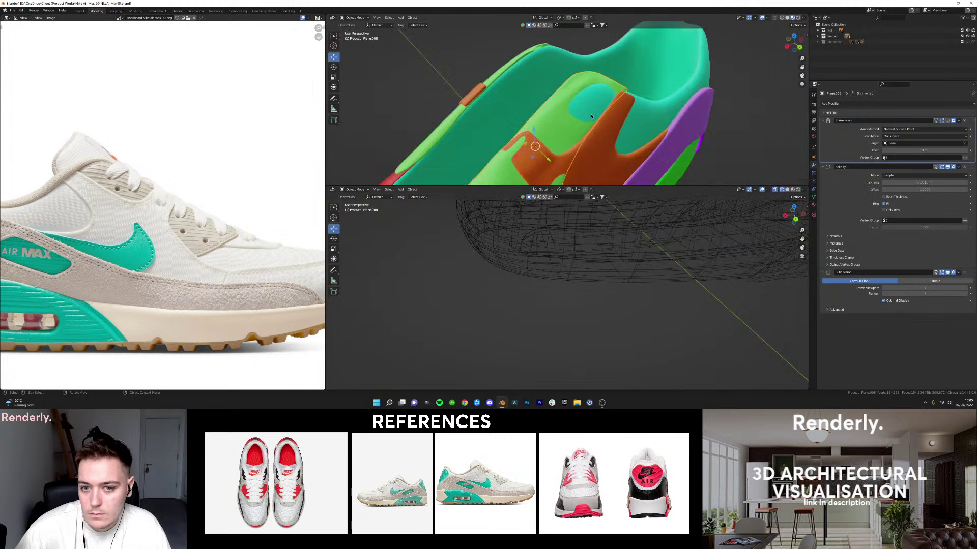
mouse_move(544, 156)
mouse_down()
mouse_move(564, 164)
mouse_move(550, 159)
mouse_up()
middle_drag(567, 104, 575, 104)
key(shift+space)
click(573, 107)
drag(548, 101, 574, 118)
Adjust the lace panel copy's position against the shoe reference in the top view.
middle_drag(573, 118, 610, 97)
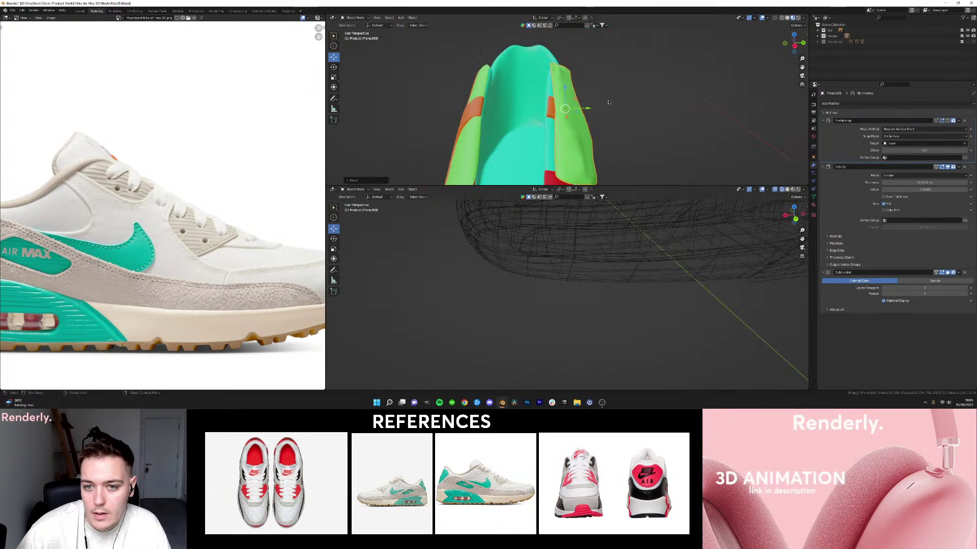
key(KP_7)
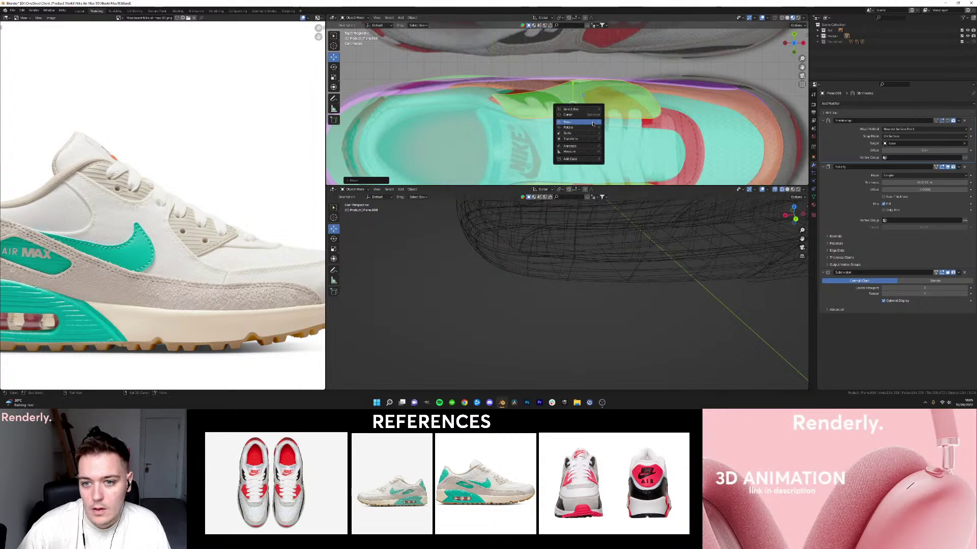
drag(590, 92, 590, 93)
middle_drag(590, 94, 496, 111)
key(alt+z)
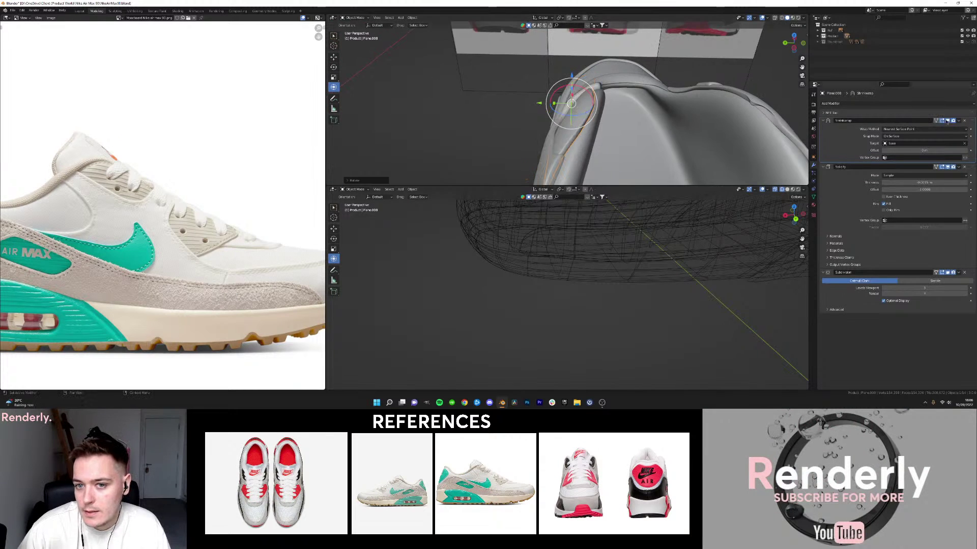
Move the lace panel copy in small steps to fit its edge along the tongue opening.
middle_drag(585, 107, 618, 106)
click(708, 131)
mouse_move(556, 114)
middle_down()
mouse_move(599, 104)
mouse_move(570, 96)
middle_up()
drag(582, 118, 572, 113)
click(571, 112)
middle_drag(572, 113, 593, 111)
drag(604, 104, 597, 100)
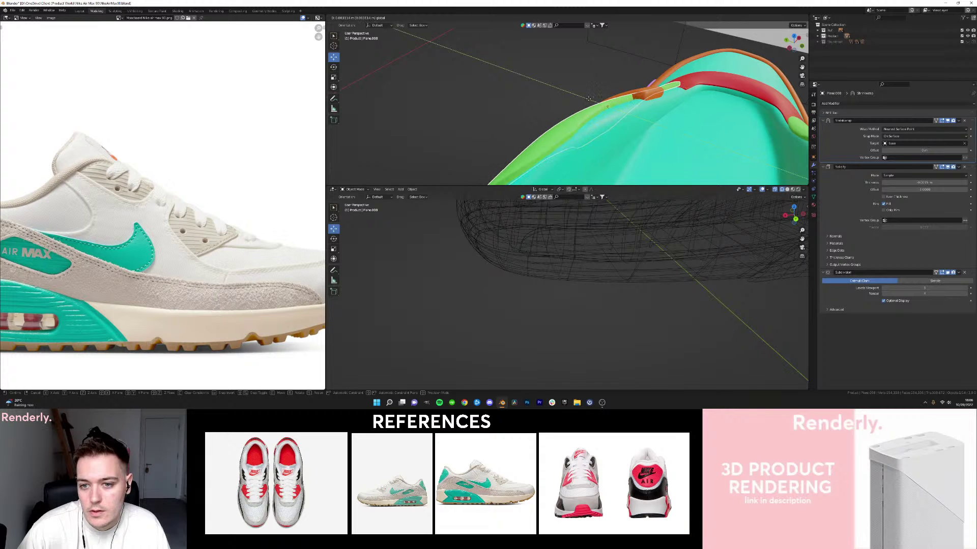
drag(586, 98, 585, 98)
mouse_move(584, 97)
middle_down()
mouse_move(604, 108)
mouse_move(595, 75)
mouse_move(584, 81)
mouse_move(609, 95)
mouse_move(586, 101)
middle_up()
Rotate the lace panel copy, compare its fit with and without Shrinkwrap, and nudge it into place.
key(shift+space)
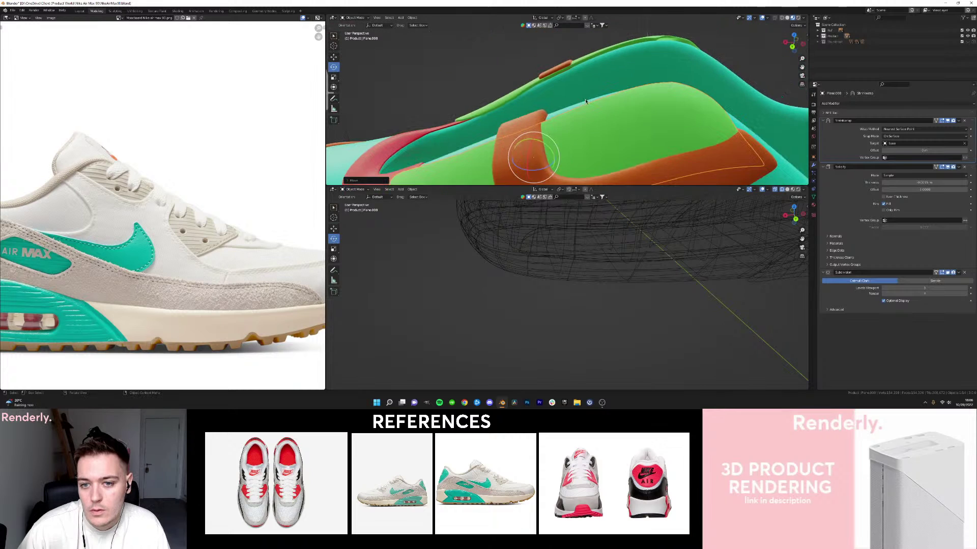
drag(542, 147, 529, 135)
click(947, 120)
shift+middle_drag(563, 118, 635, 89)
click(948, 121)
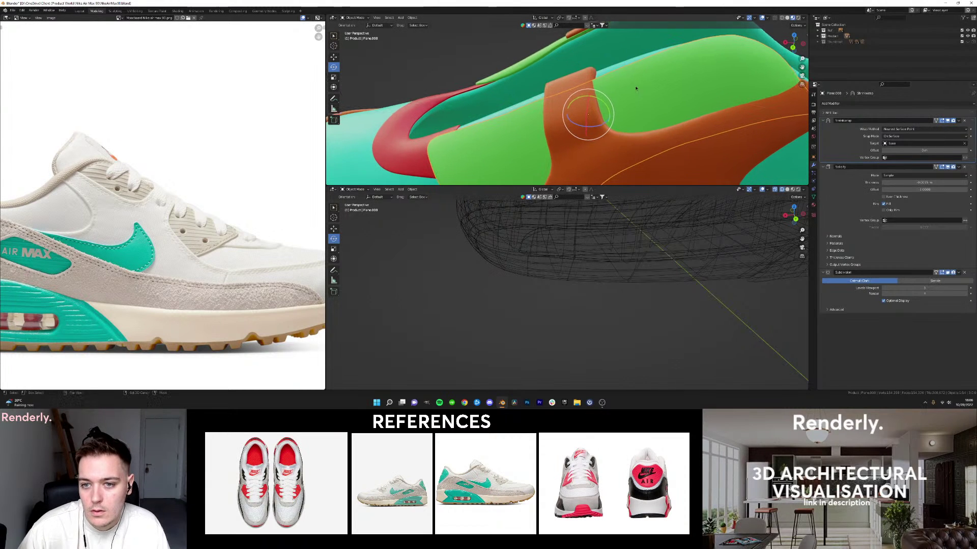
drag(588, 93, 586, 90)
middle_drag(585, 90, 611, 101)
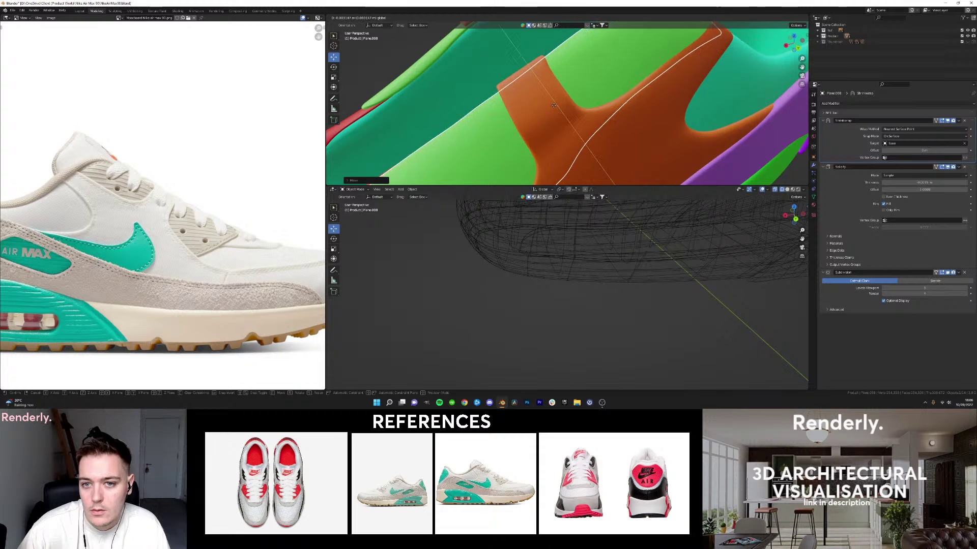
Select the lace panel copy's entire mesh and rotate it to follow the tongue opening.
scroll(590, 78, down, 2)
middle_drag(590, 79, 654, 86)
middle_drag(529, 71, 571, 120)
scroll(565, 94, up, 2)
key(Tab)
scroll(571, 104, down, 2)
scroll(572, 104, up, 2)
scroll(577, 104, down, 2)
key(a)
key(r)
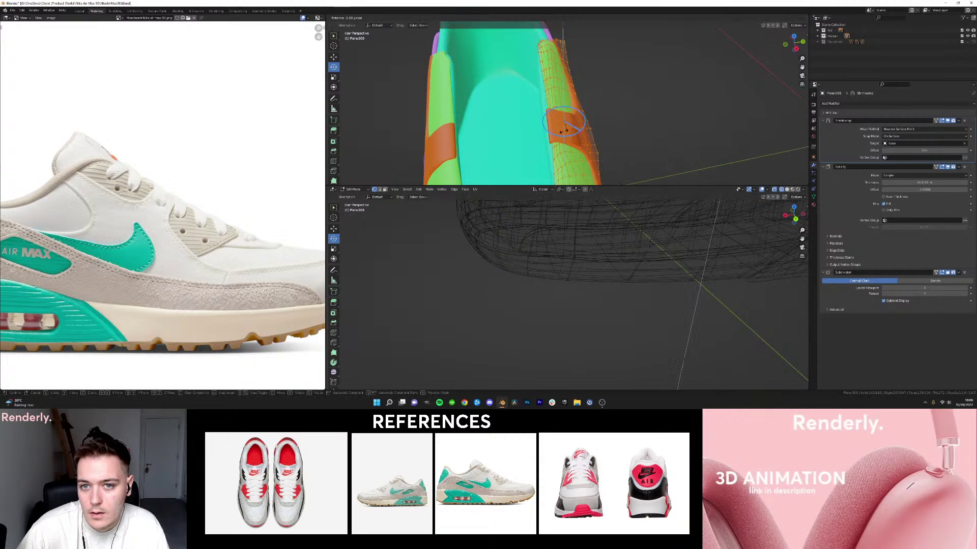
click(572, 126)
Rotate the panel copy's mesh further and refine its placement beneath the orange overlay.
middle_drag(573, 127, 564, 95)
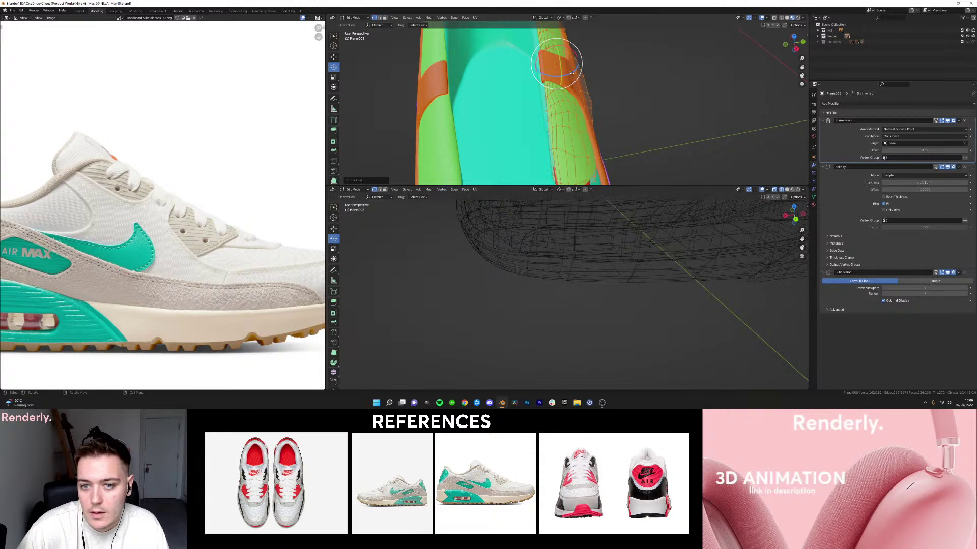
key(r)
click(558, 84)
key(shift+space)
key(g)
shift+middle_drag(571, 60, 584, 108)
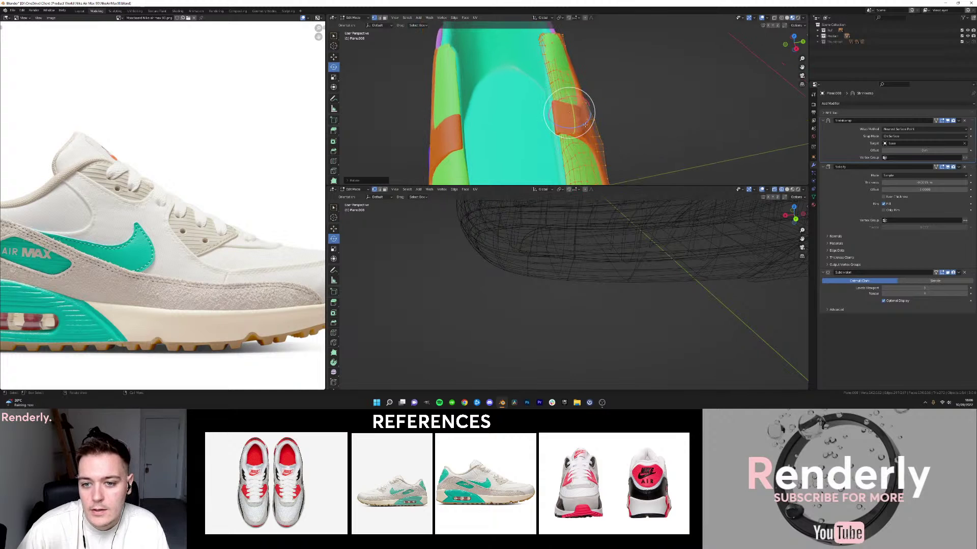
click(589, 121)
middle_drag(588, 121, 561, 100)
key(Tab)
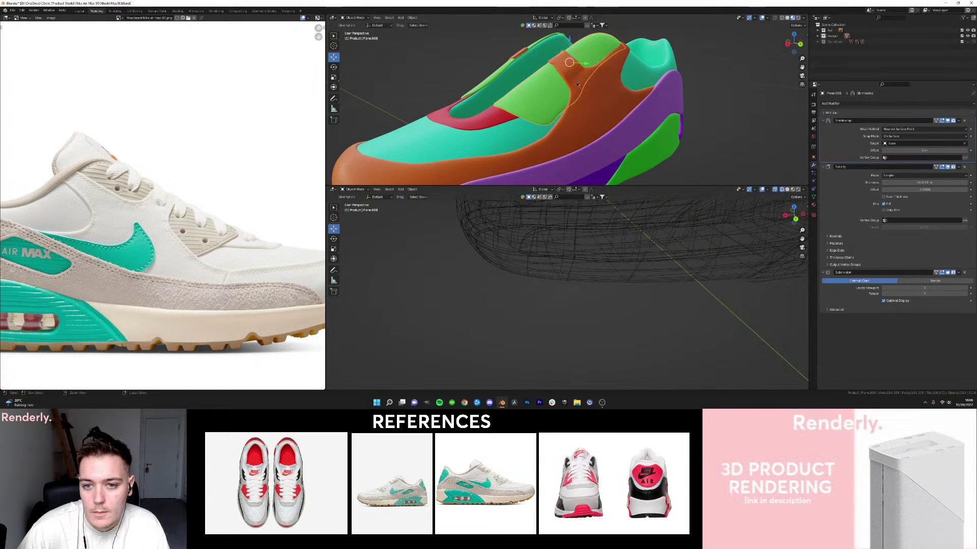
Undo the last edits to the lace panel copy's mesh.
key(Tab)
key(ctrl+z)
key(ctrl+z)
key(ctrl+z)
key(ctrl+z)
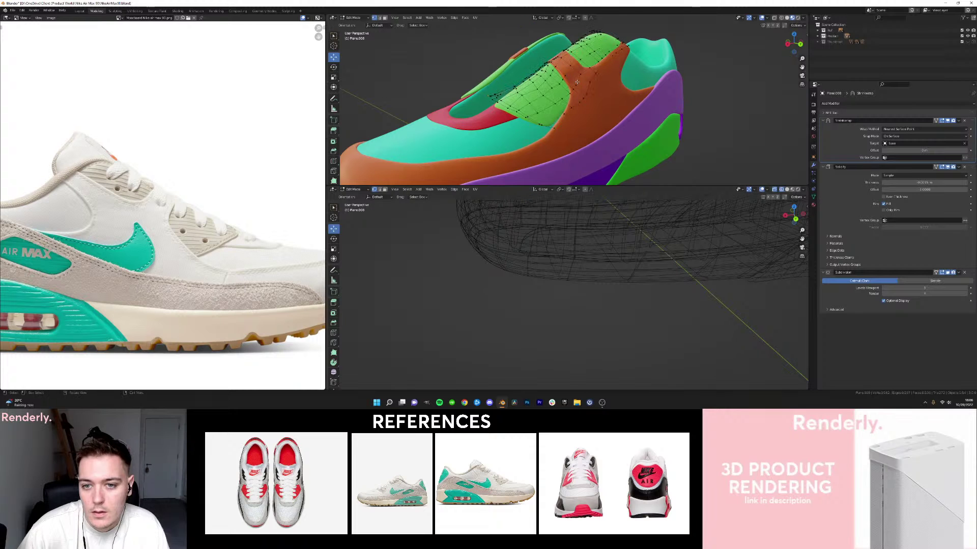
Examine the overlays' fit around the tongue opening in grey solid and rendered shading.
mouse_move(504, 82)
middle_down()
mouse_move(564, 84)
mouse_move(602, 73)
middle_up()
click(676, 74)
middle_drag(539, 99, 614, 109)
key(z)
click(621, 55)
mouse_move(621, 54)
middle_down()
mouse_move(571, 89)
mouse_move(514, 85)
middle_up()
key(z)
click(582, 98)
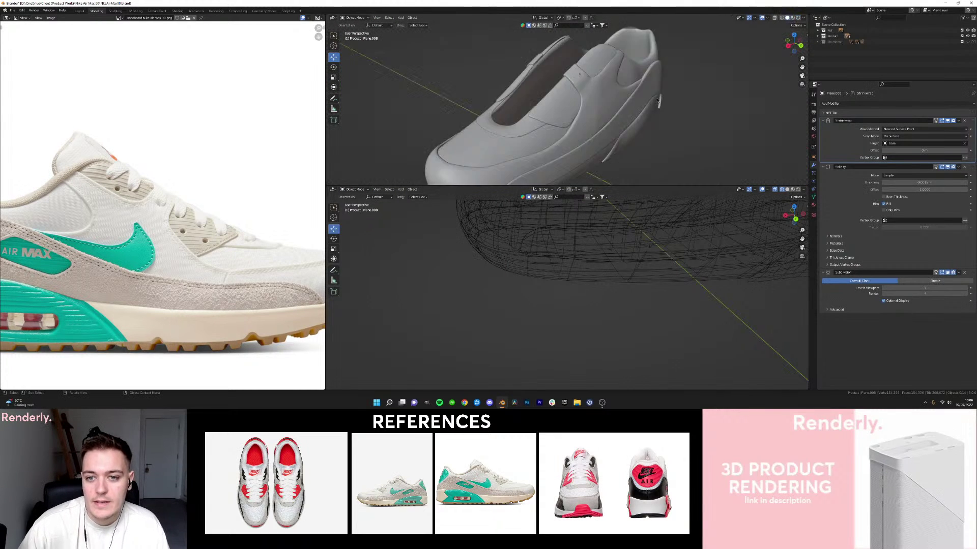
middle_drag(582, 98, 563, 96)
click(558, 99)
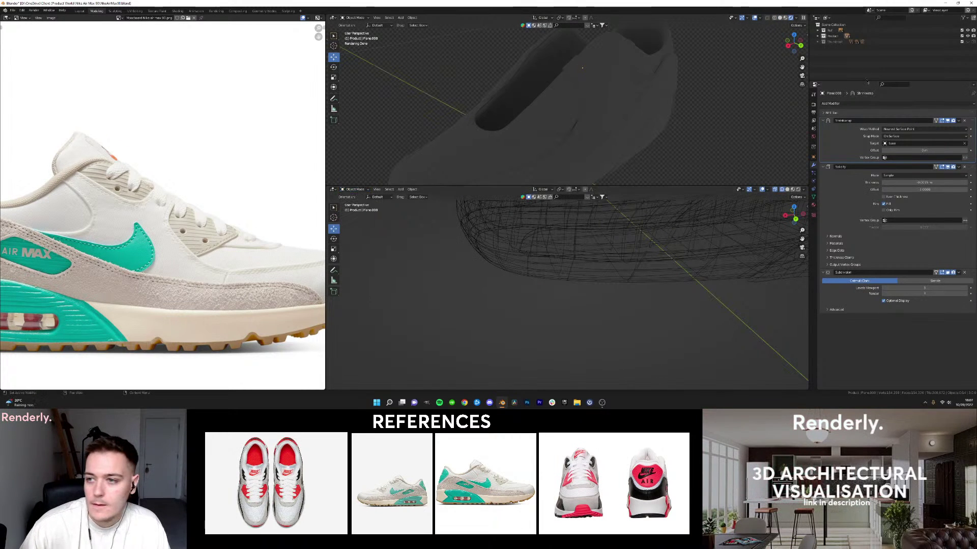
Show the hidden backdrop collection and examine the rendered shoe from both sides and in an orthographic view.
click(967, 41)
middle_drag(748, 99, 579, 101)
middle_drag(714, 34, 616, 107)
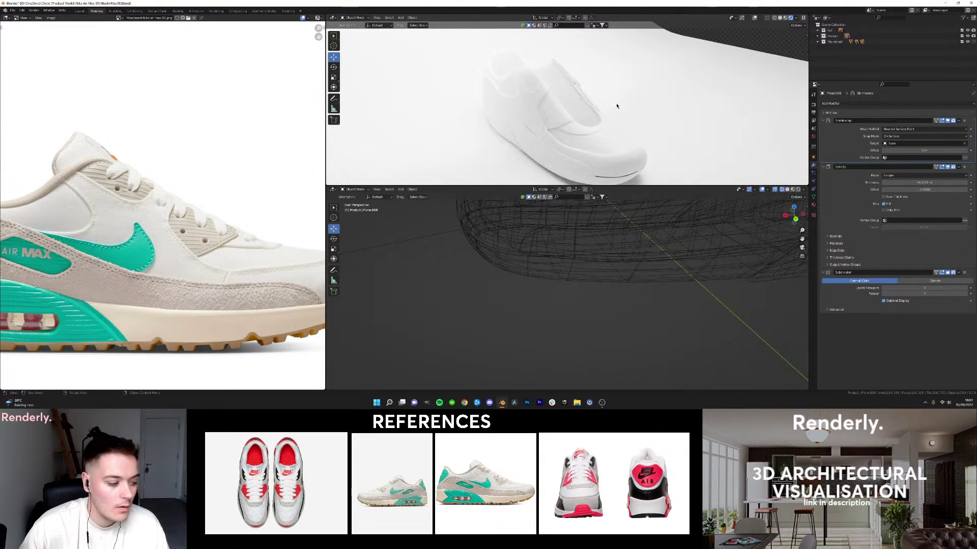
middle_drag(606, 99, 532, 100)
scroll(562, 102, up, 4)
scroll(545, 93, down, 3)
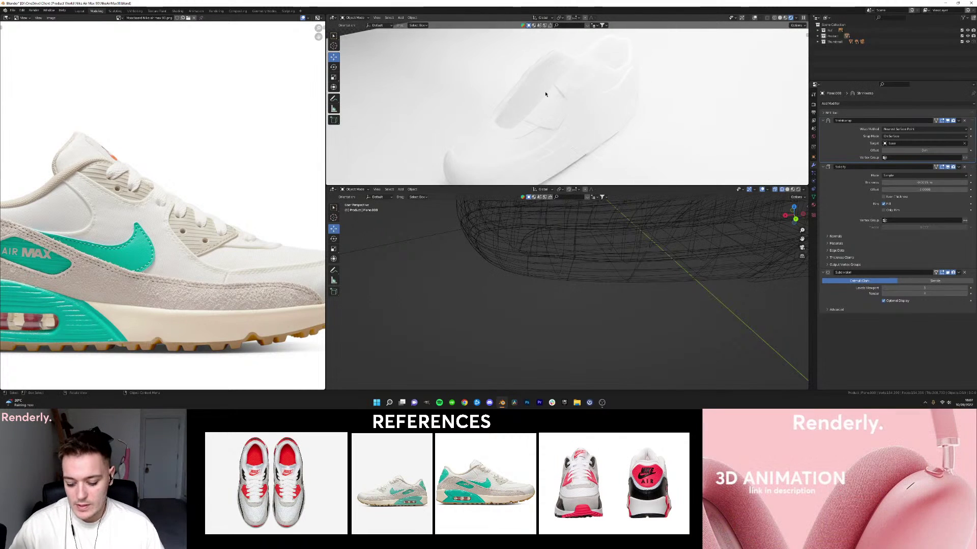
key(ctrl+KP_7)
scroll(560, 100, down, 4)
scroll(560, 100, up, 3)
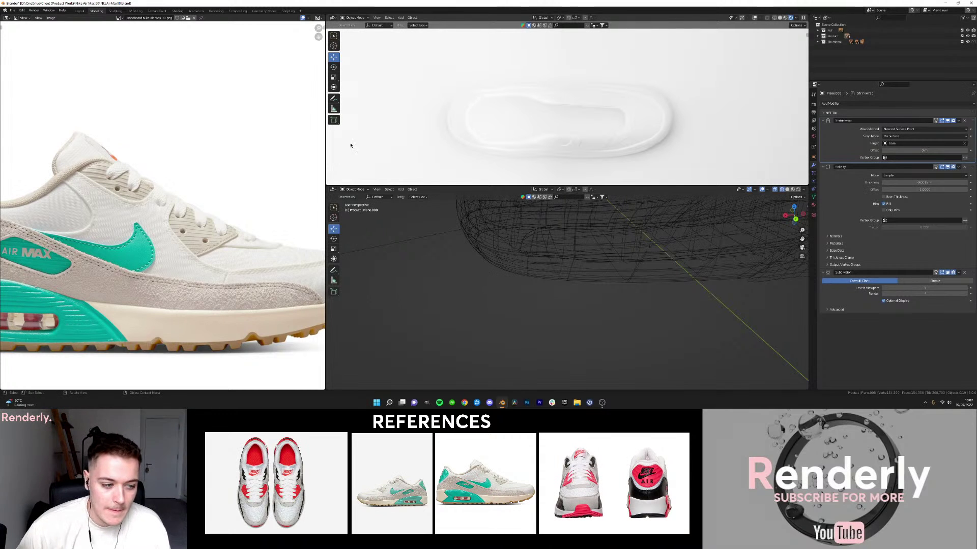
scroll(191, 259, down, 4)
scroll(191, 259, up, 4)
scroll(190, 258, down, 2)
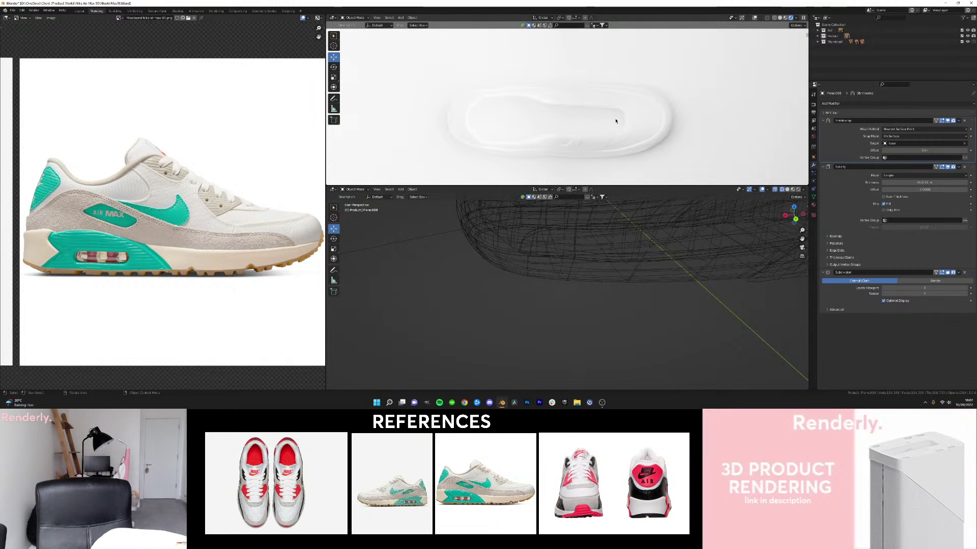
Restore the coloured shading and hide the backdrop collection.
middle_drag(584, 115, 571, 74)
key(z)
click(580, 117)
click(727, 91)
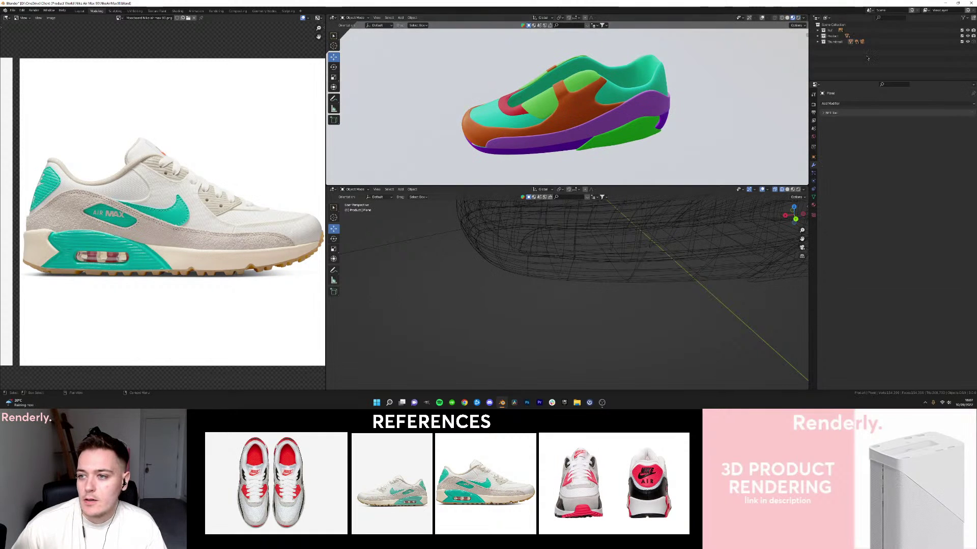
click(968, 41)
Examine the shoe's overlay edges around the lace panel and collar in grey solid shading.
scroll(670, 85, up, 2)
middle_drag(669, 85, 656, 96)
key(z)
scroll(600, 107, up, 3)
middle_drag(514, 96, 559, 109)
click(562, 110)
key(Tab)
key(Tab)
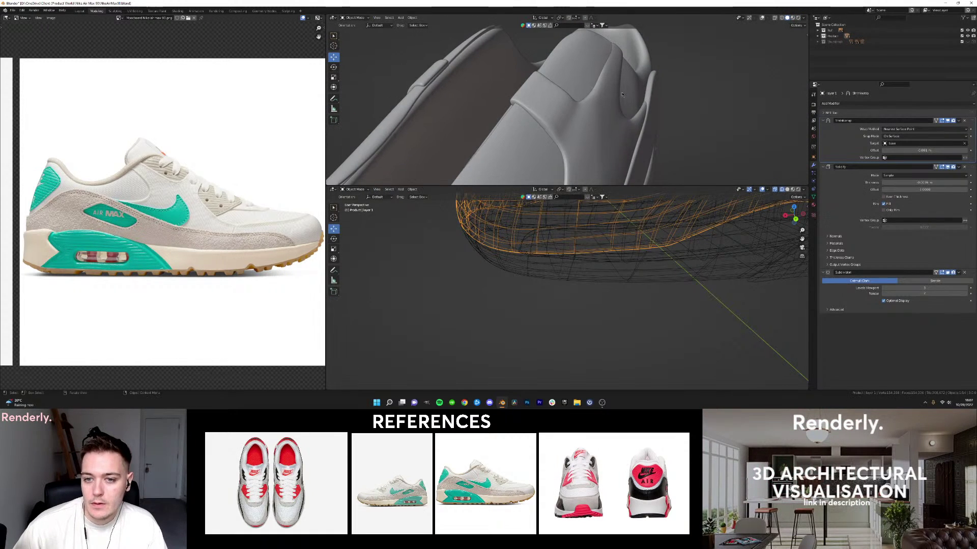
click(750, 18)
middle_drag(667, 77, 617, 94)
scroll(617, 93, up, 3)
Edit the lace panel copy and adjust the vertex at its lower front corner.
key(Tab)
mouse_move(545, 82)
middle_down()
mouse_move(568, 73)
mouse_move(549, 104)
mouse_move(551, 90)
middle_up()
click(536, 81)
key(Tab)
click(569, 73)
scroll(551, 89, down, 4)
shift+middle_drag(514, 147, 546, 116)
scroll(560, 109, down, 2)
scroll(552, 123, up, 2)
key(Tab)
drag(542, 122, 520, 147)
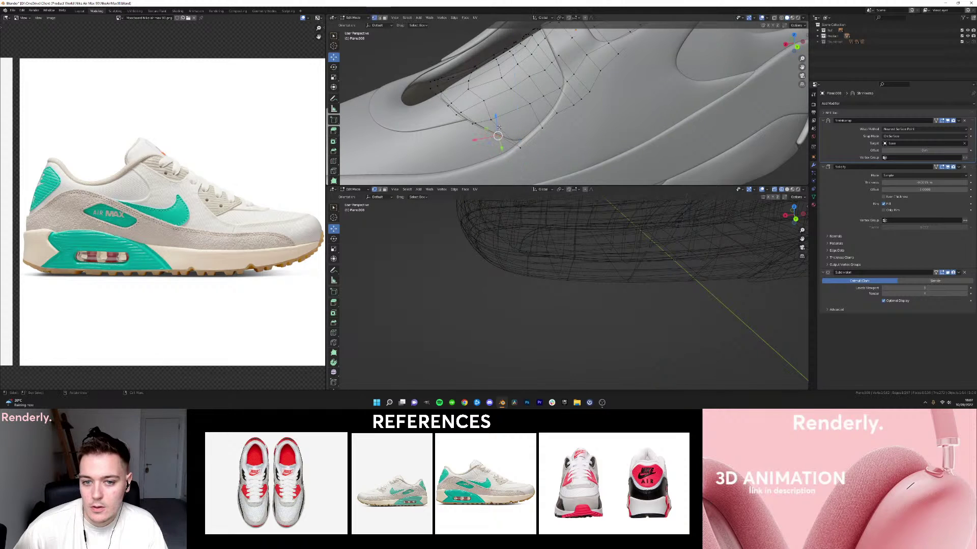
middle_drag(519, 148, 563, 154)
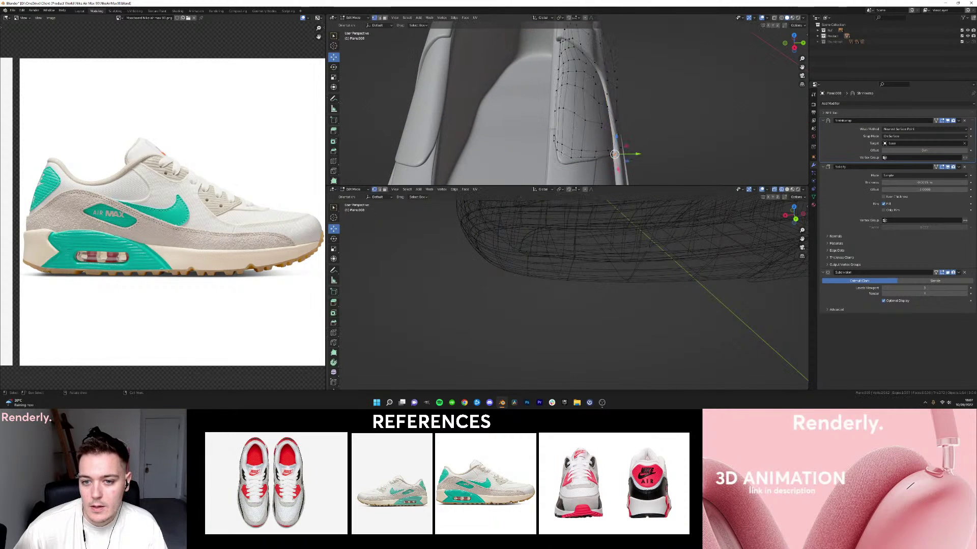
middle_drag(585, 69, 587, 105)
Rotate the lace panel copy's entire mesh slightly to align it with the edge of the opening.
key(Tab)
key(Tab)
key(a)
scroll(584, 133, down, 3)
key(shift+space)
key(r)
drag(581, 109, 579, 109)
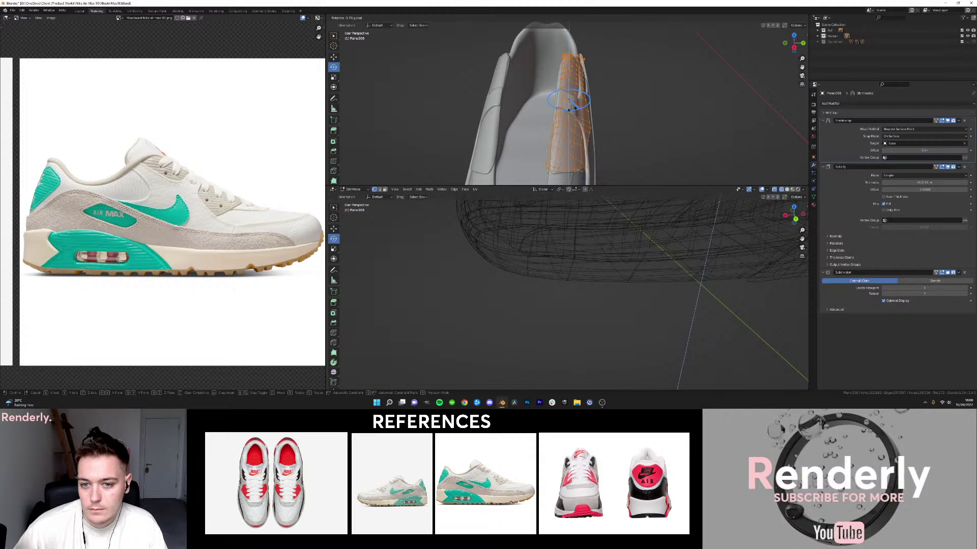
drag(570, 109, 570, 109)
key(Tab)
scroll(562, 122, up, 5)
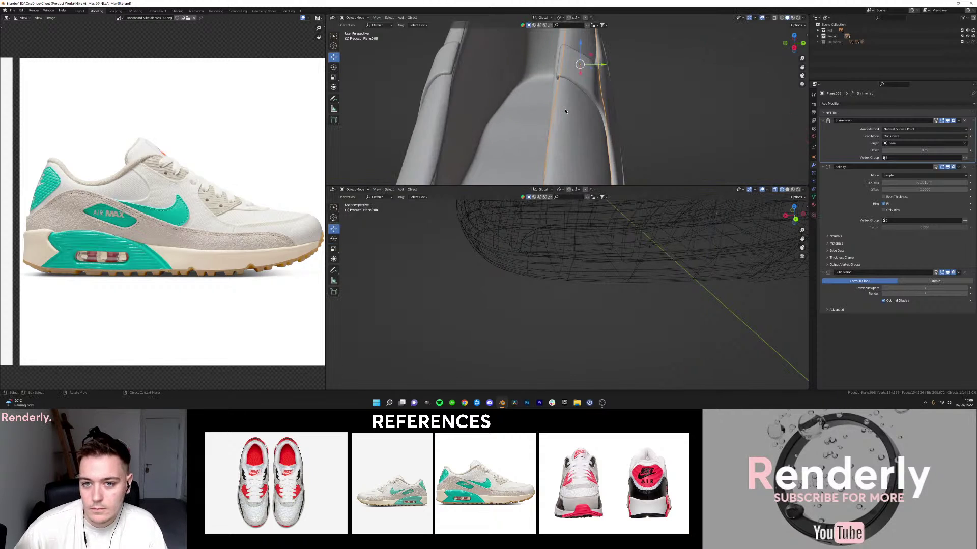
Shift three vertices along the lace panel copy's inner edge slightly sideways to follow the border of the shoe opening.
key(Tab)
middle_drag(563, 104, 567, 112)
click(570, 123)
key(shift+space)
key(g)
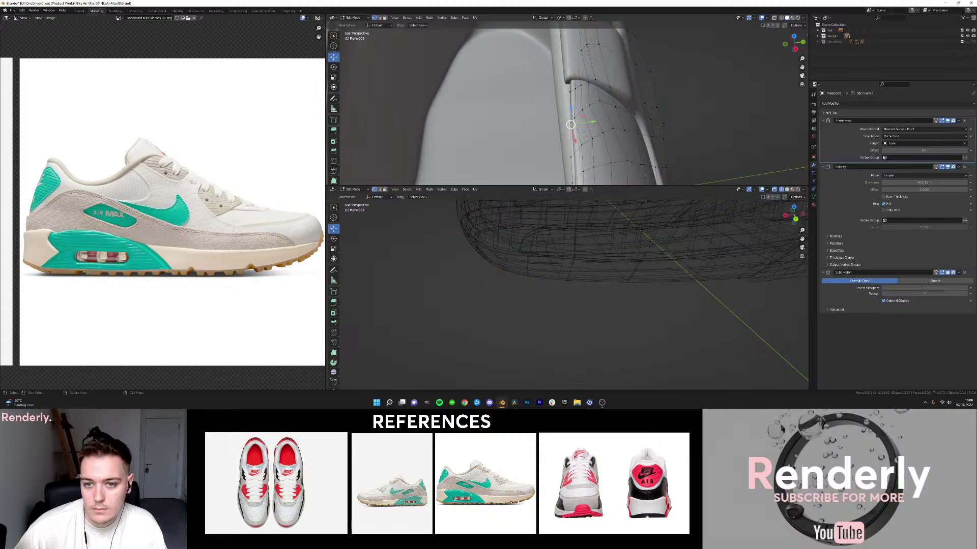
click(572, 118)
drag(580, 88, 568, 91)
click(561, 125)
drag(573, 124, 568, 125)
click(571, 155)
middle_drag(571, 155, 567, 125)
drag(583, 127, 571, 128)
shift+middle_drag(573, 81, 509, 96)
key(Tab)
key(Tab)
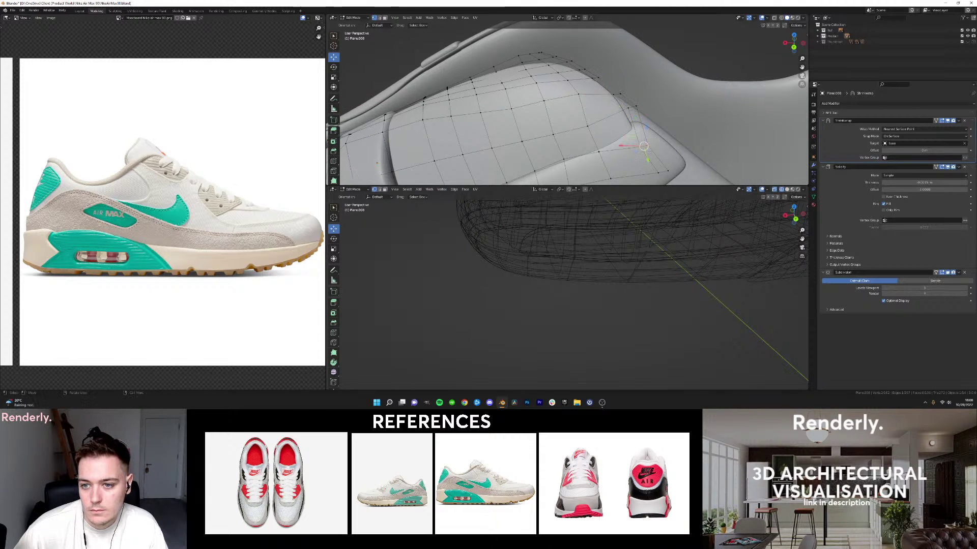
Reposition the vertices at the lace panel copy's rear corner beside the collar.
click(647, 145)
middle_drag(646, 145, 638, 143)
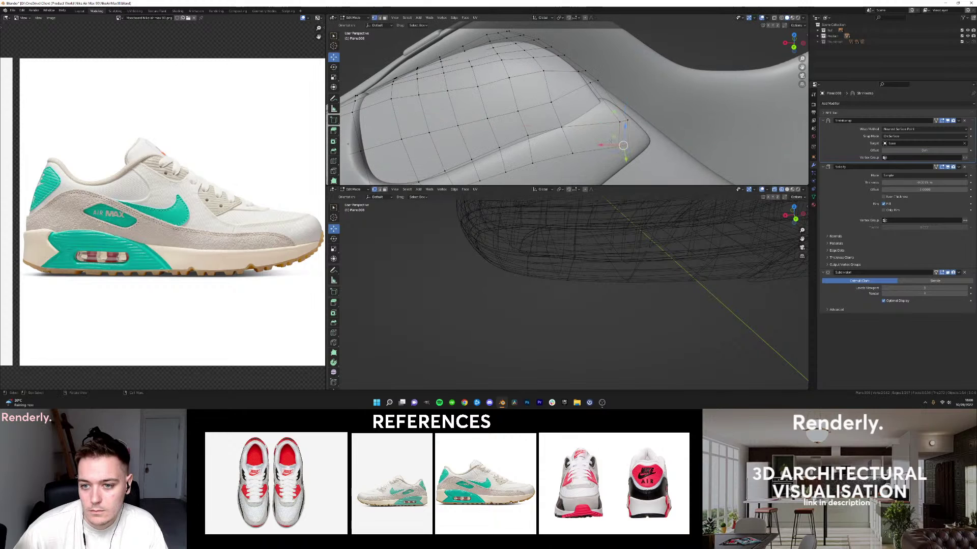
drag(614, 140, 642, 139)
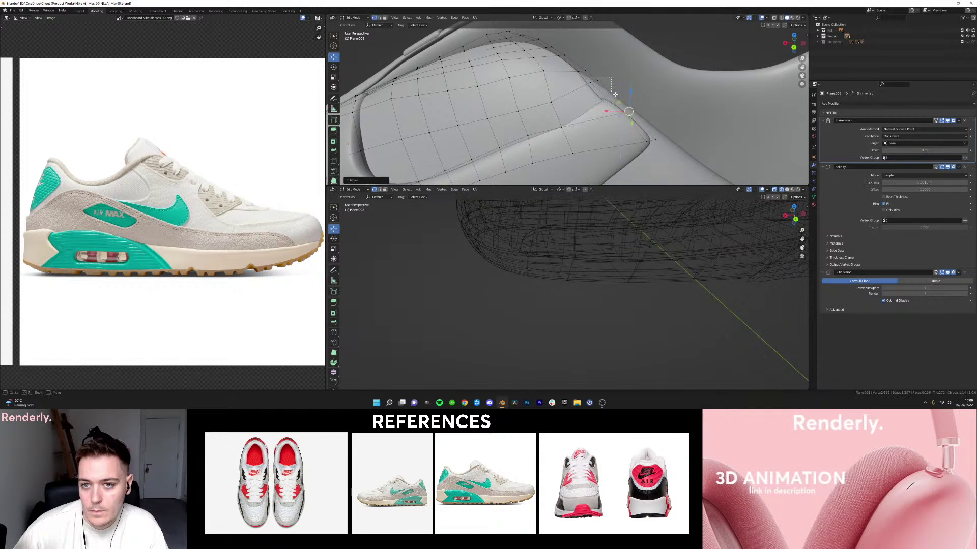
drag(597, 82, 597, 83)
key(Tab)
mouse_move(597, 83)
middle_down()
mouse_move(596, 71)
mouse_move(558, 107)
mouse_move(613, 118)
mouse_move(628, 93)
mouse_move(598, 100)
mouse_move(621, 103)
mouse_move(601, 74)
mouse_move(601, 100)
mouse_move(612, 105)
mouse_move(549, 123)
mouse_move(587, 109)
mouse_move(527, 103)
middle_up()
key(Tab)
key(Tab)
key(Tab)
Nudge the vertex at the lace panel copy's pointed corner next to the shoe opening.
scroll(614, 96, down, 4)
key(Tab)
key(alt+a)
key(z)
click(566, 60)
key(z)
click(543, 102)
scroll(586, 108, up, 4)
key(Tab)
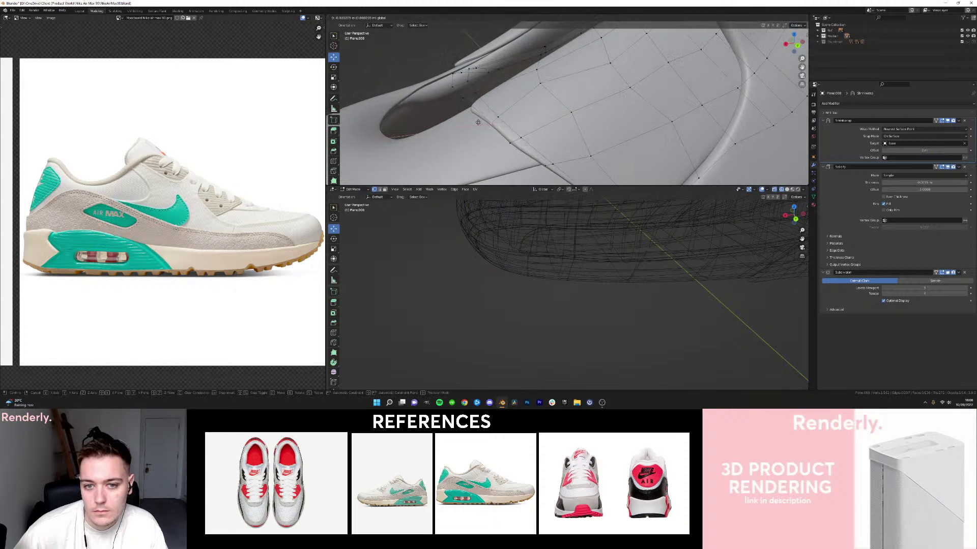
drag(495, 143, 498, 143)
key(Tab)
middle_drag(498, 142, 559, 119)
Fine-tune the rotation of the lace panel copy's whole mesh so it follows the shoe's side.
key(Tab)
key(shift+space)
key(r)
drag(542, 174, 544, 173)
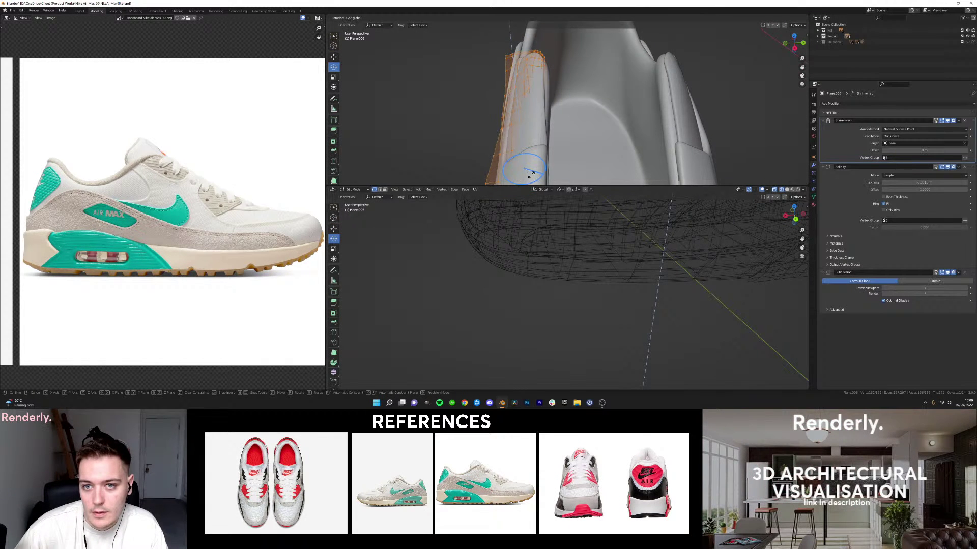
key(Tab)
scroll(564, 130, down, 2)
click(566, 129)
shift+middle_drag(557, 168, 584, 107)
click(566, 124)
key(Tab)
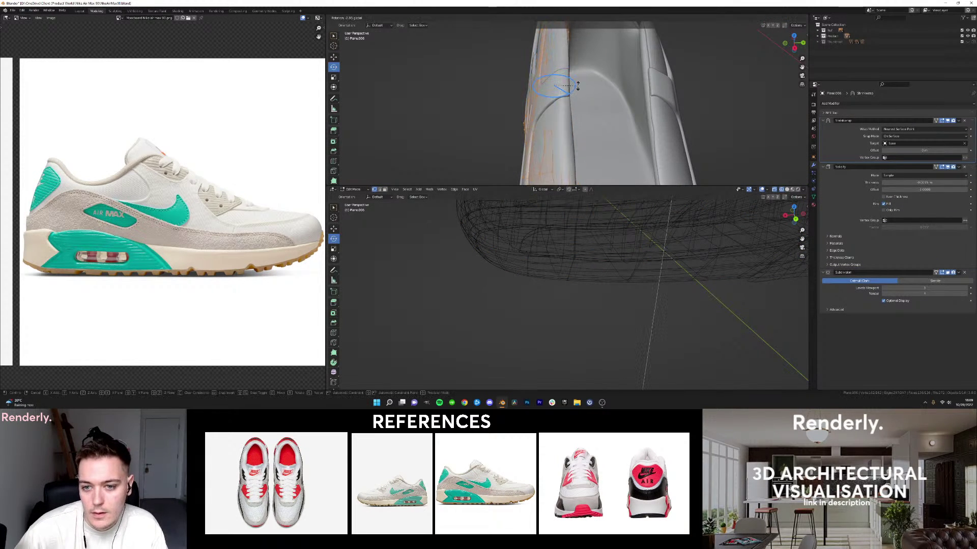
drag(578, 86, 576, 91)
key(Tab)
key(z)
mouse_move(579, 135)
middle_down()
mouse_move(604, 96)
mouse_move(568, 121)
mouse_move(531, 111)
mouse_move(604, 110)
mouse_move(534, 102)
middle_up()
scroll(567, 122, down, 2)
scroll(553, 116, up, 3)
Select all vertices at the panel's upper end, including hidden ones, and move them slightly sideways.
key(Tab)
key(z)
scroll(593, 113, up, 3)
key(alt+z)
drag(458, 53, 597, 139)
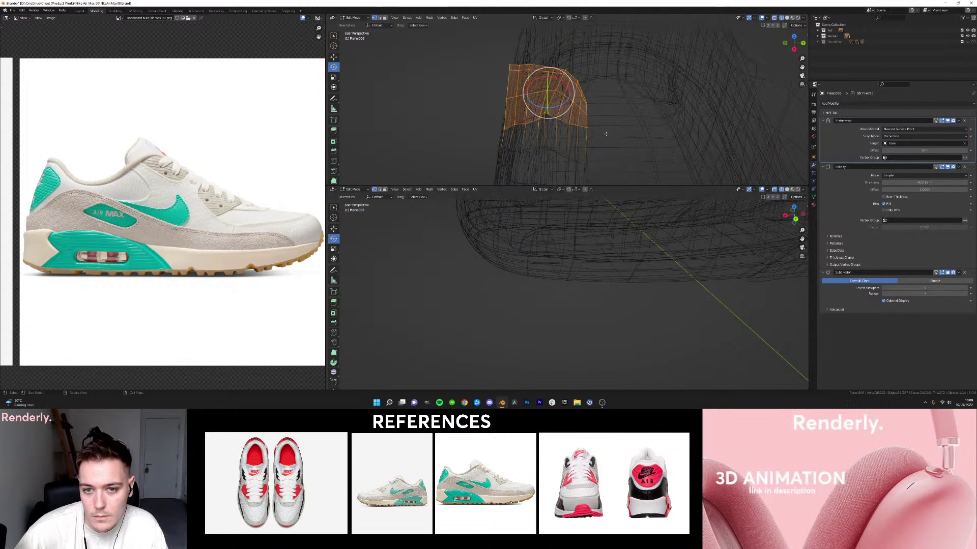
key(alt+z)
key(shift+space)
key(g)
drag(563, 93, 556, 92)
key(Tab)
click(600, 102)
Check the adjusted panel's fit in different shading modes, return to coloured shading and save the file.
mouse_move(600, 102)
middle_down()
mouse_move(674, 112)
mouse_move(618, 106)
mouse_move(590, 128)
middle_up()
key(z)
key(z)
scroll(590, 127, down, 3)
key(z)
click(638, 86)
mouse_move(657, 98)
shift+middle_down()
mouse_move(638, 87)
mouse_move(585, 102)
mouse_move(575, 89)
mouse_move(510, 94)
mouse_move(611, 92)
mouse_move(416, 100)
shift+middle_up()
key(ctrl+s)
key(z)
click(612, 91)
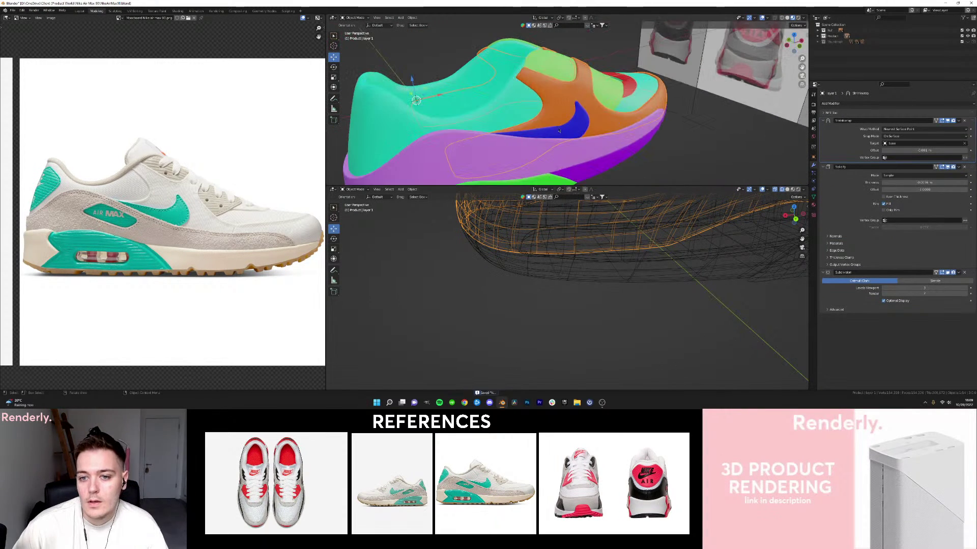
Inspect the mesh of the blue side swoosh and save the file.
click(565, 132)
scroll(568, 118, up, 1)
key(Tab)
middle_drag(568, 117, 585, 135)
click(586, 135)
key(Tab)
key(ctrl+s)
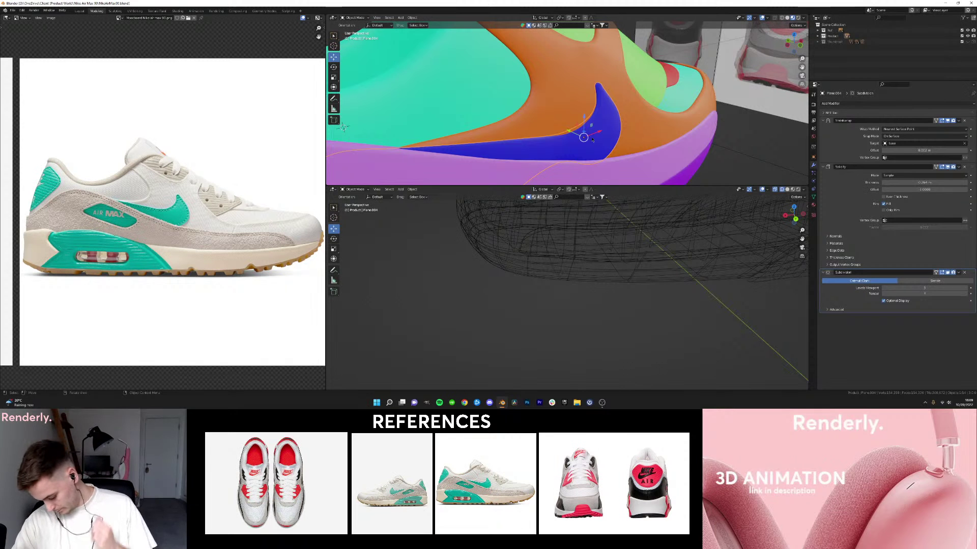
Try to duplicate the swoosh and move the copy across to the shoe's other side.
scroll(544, 166, down, 2)
scroll(544, 166, up, 2)
click(501, 104)
middle_drag(575, 116, 503, 152)
scroll(530, 117, down, 4)
key(alt+a)
scroll(503, 110, up, 3)
click(503, 108)
scroll(503, 108, up, 2)
mouse_move(504, 106)
shift+middle_down()
mouse_move(531, 108)
mouse_move(488, 115)
shift+middle_up()
key(shift+d)
right_click(531, 108)
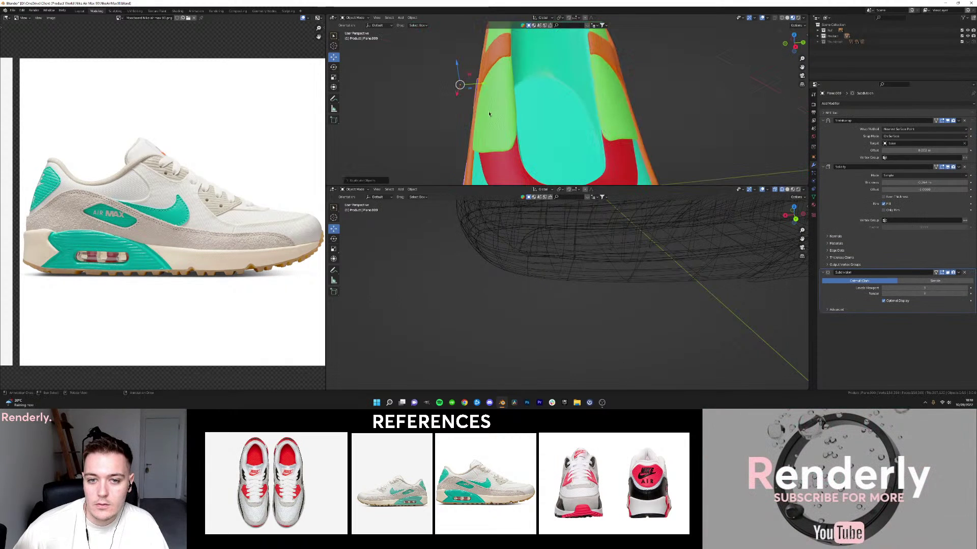
drag(486, 86, 643, 87)
Try to shift the swoosh copy farther outward, and undo the moves and the duplication.
shift+middle_drag(644, 86, 562, 112)
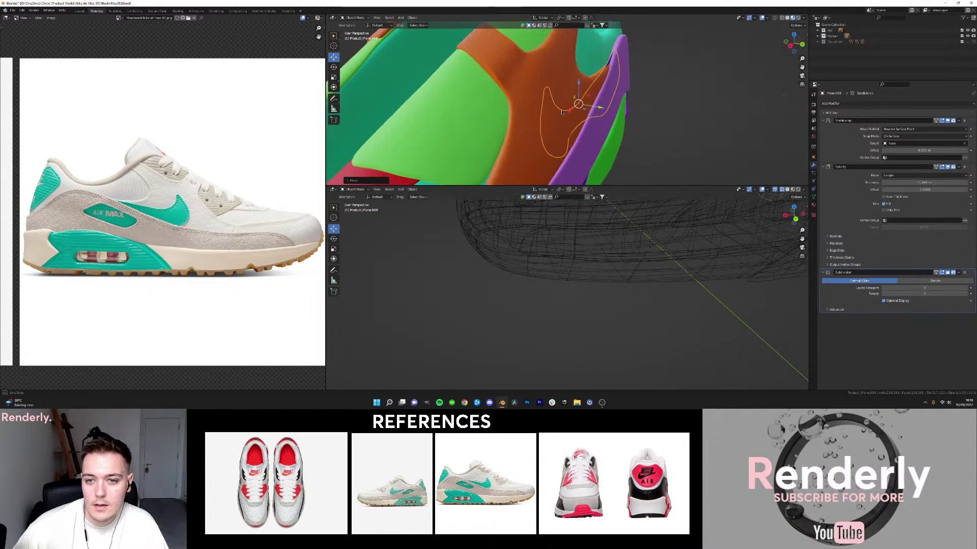
drag(598, 109, 651, 113)
key(ctrl+z)
middle_drag(585, 102, 599, 106)
drag(599, 106, 632, 109)
click(599, 105)
ctrl+middle_drag(589, 104, 585, 133)
middle_drag(448, 109, 502, 94)
key(ctrl+z)
key(ctrl+z)
key(ctrl+z)
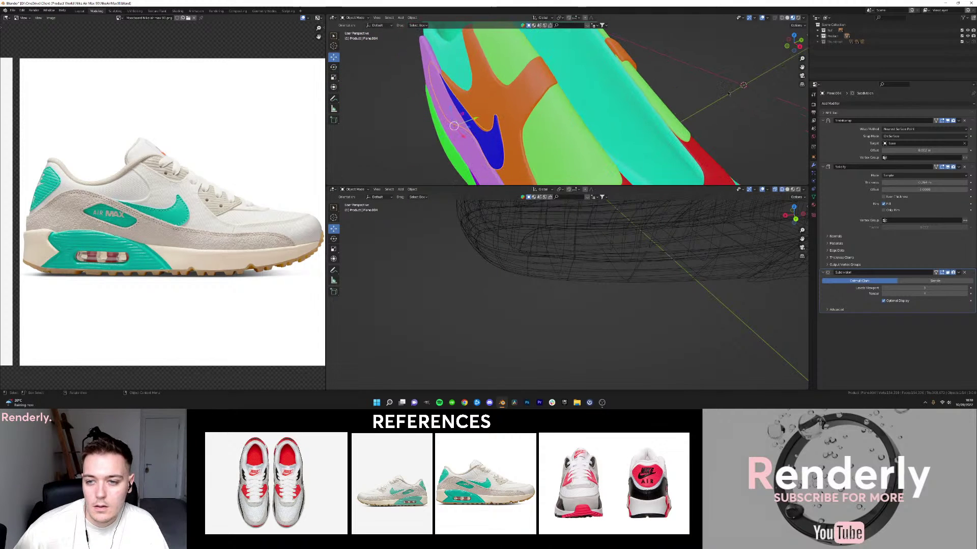
With the swoosh's Shrinkwrap temporarily disabled, duplicate it to the opposite side, mirror the copy along global Y and save.
click(946, 121)
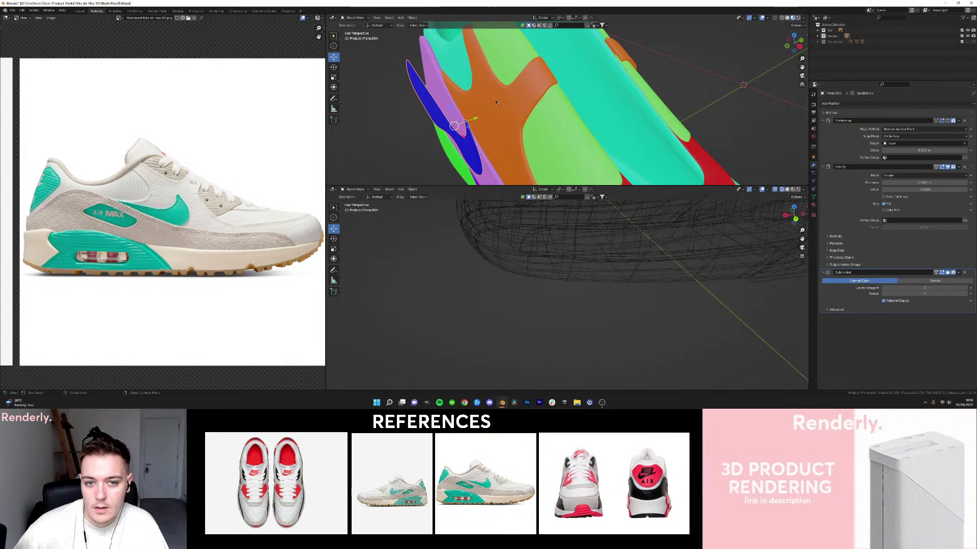
middle_drag(546, 94, 600, 96)
key(shift+d)
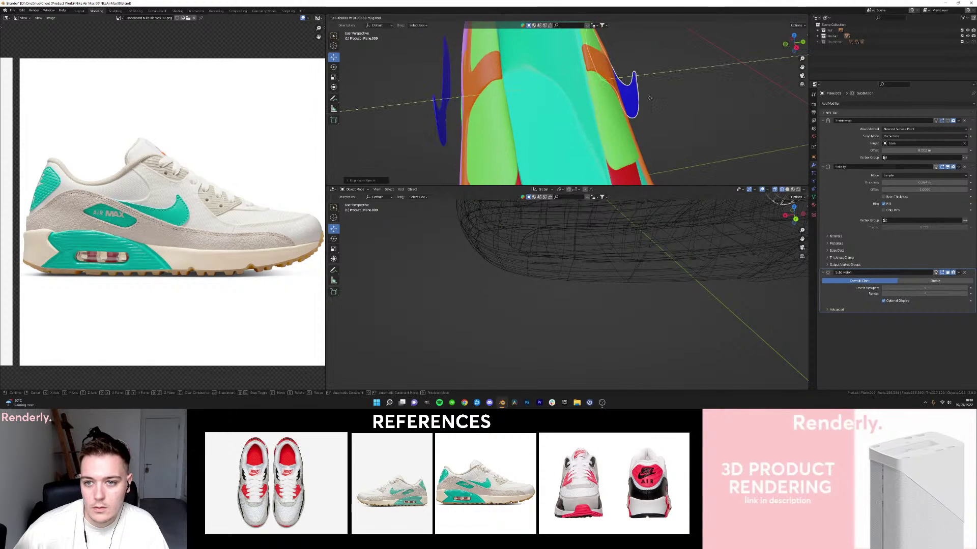
click(660, 96)
right_click(660, 97)
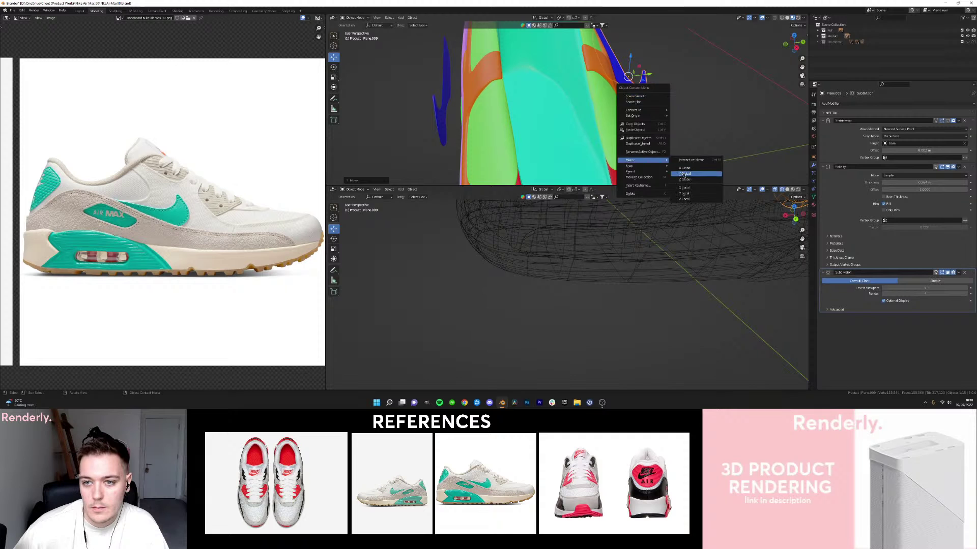
click(684, 174)
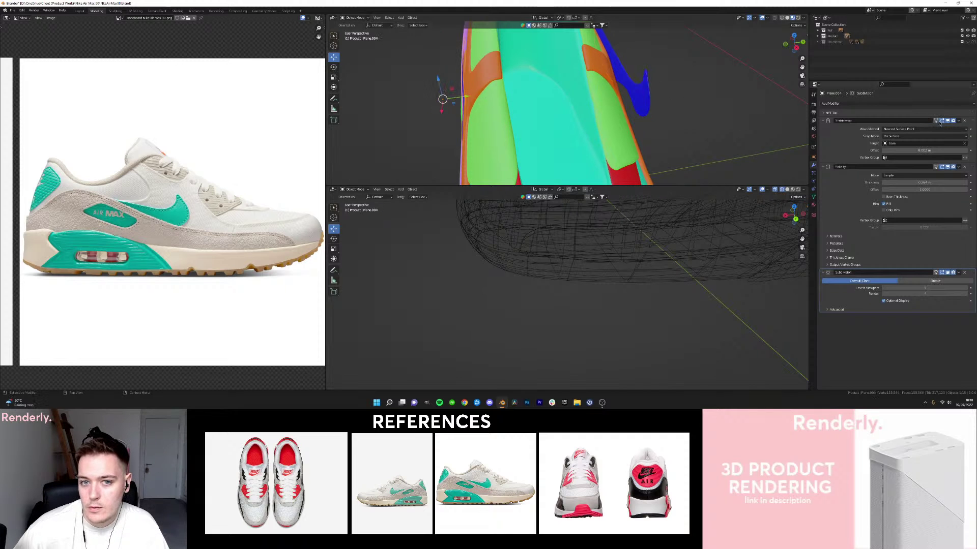
middle_drag(689, 80, 638, 85)
key(ctrl+s)
Add a plane and rotate it 90° about the global X axis in front view.
scroll(266, 131, up, 2)
scroll(269, 153, down, 1)
key(shift+a)
click(579, 98)
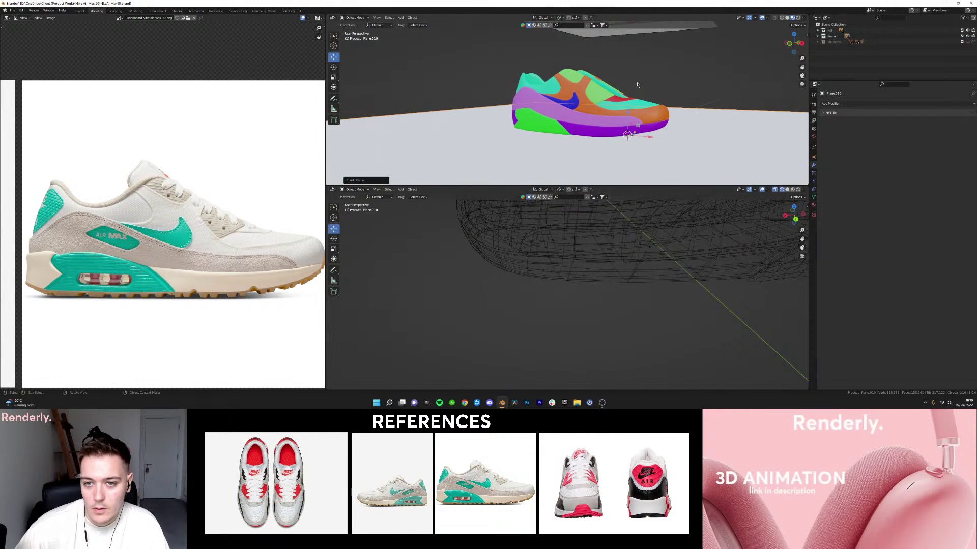
click(790, 47)
click(803, 44)
key(r)
text(x)
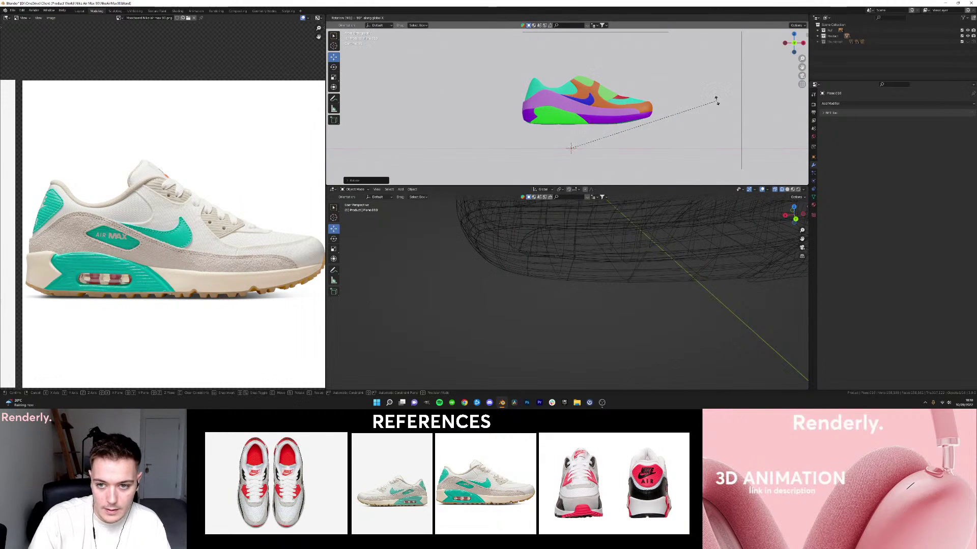
text(90)
key(Return)
Scale the plane down, then move and tilt it along the slope above the shoe's lace opening.
scroll(613, 103, down, 3)
key(shift+space)
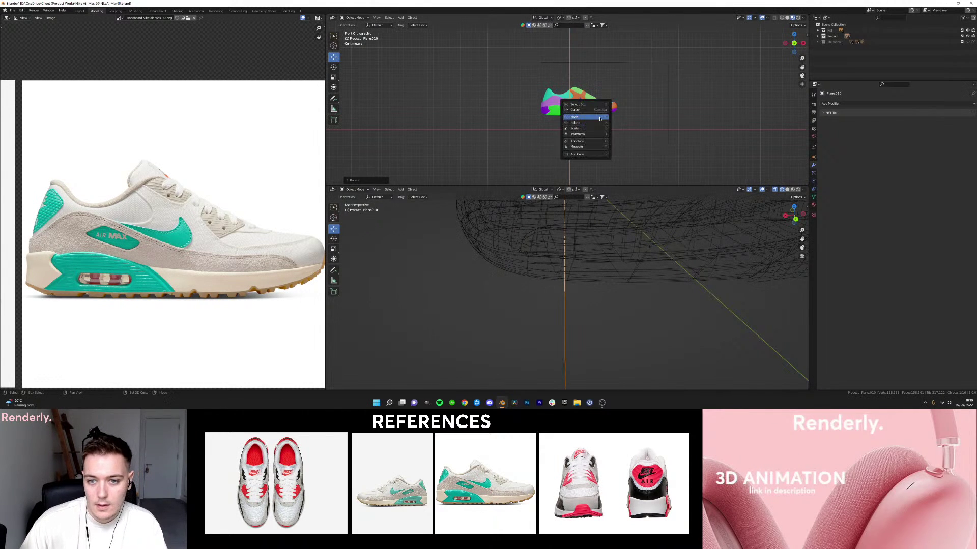
click(596, 124)
drag(588, 120, 607, 93)
key(s)
click(636, 124)
key(shift+space)
key(g)
scroll(604, 84, up, 5)
shift+middle_drag(605, 82, 584, 117)
drag(596, 118, 656, 128)
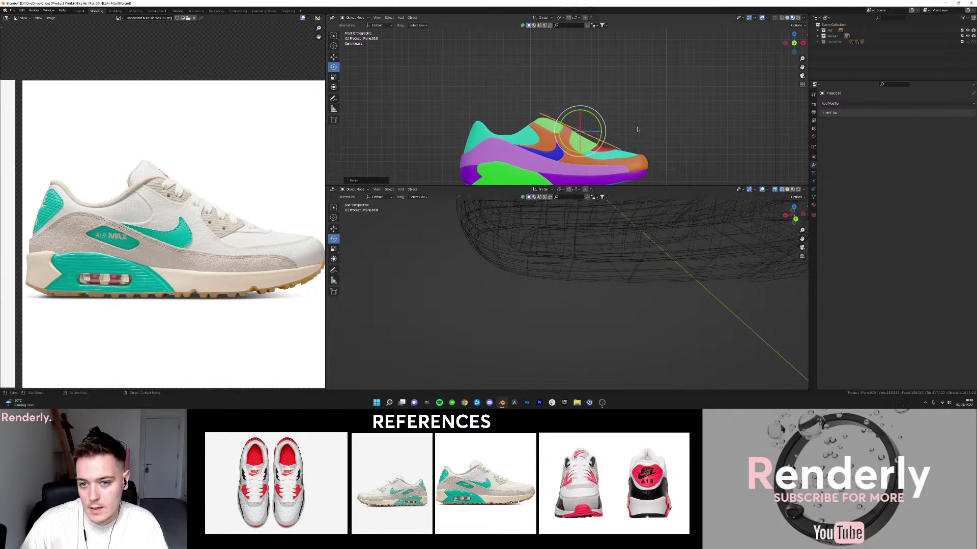
Set the lower viewport to the front view and try a rendered preview there before returning to wireframe.
scroll(631, 224, down, 5)
key(KP_1)
key(z)
click(620, 240)
click(621, 239)
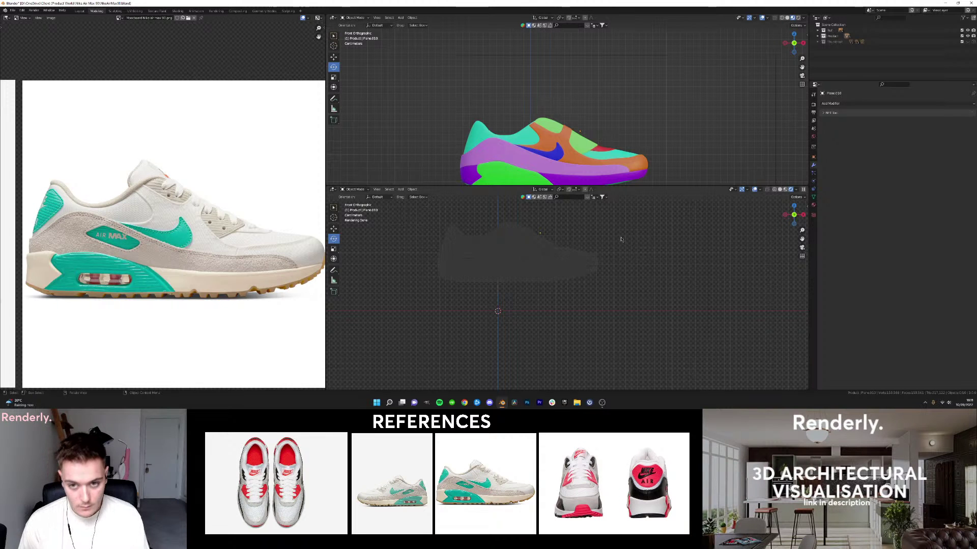
scroll(568, 103, down, 3)
scroll(567, 291, up, 4)
key(z)
click(517, 245)
Inspect the reference image planes around the shoe and reveal all hidden objects, including the side reference.
shift+middle_drag(565, 109, 559, 161)
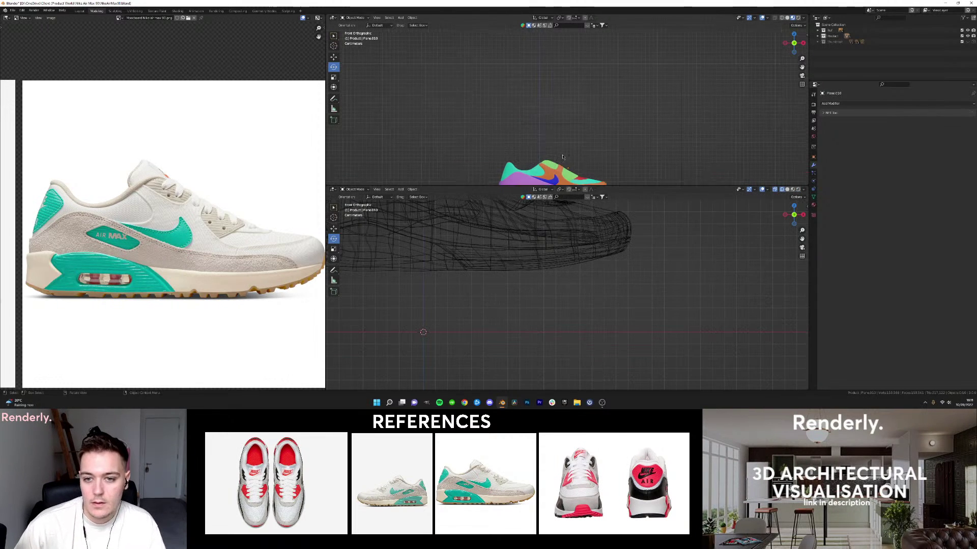
click(595, 127)
scroll(662, 96, down, 3)
middle_drag(661, 96, 620, 114)
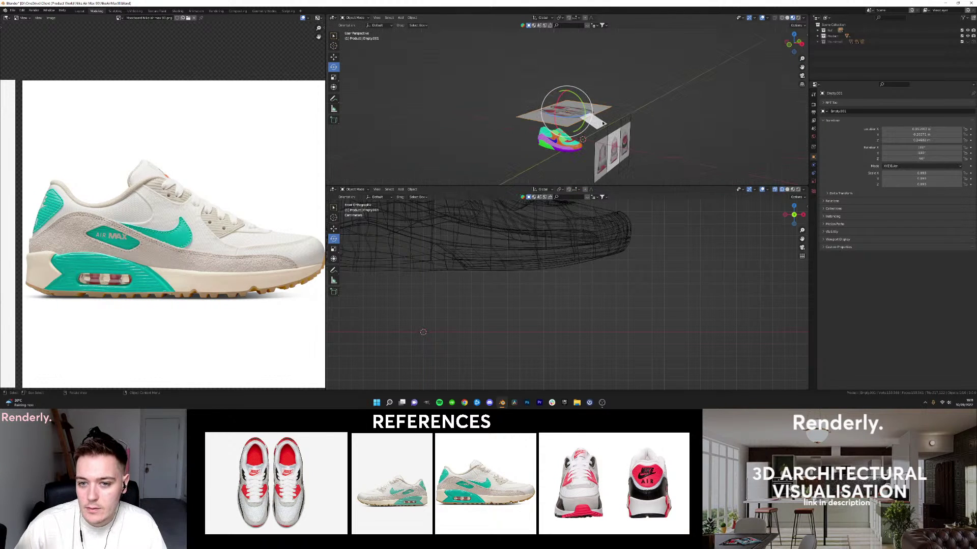
scroll(620, 118, up, 3)
click(611, 132)
scroll(680, 117, up, 2)
scroll(634, 254, down, 6)
click(634, 254)
key(alt+h)
Leave wireframe shading in the lower viewport and view the selected plane against the side reference from the front in both viewports.
mouse_move(612, 242)
middle_down()
mouse_move(553, 262)
mouse_move(541, 224)
middle_up()
key(shift+z)
key(KP_1)
scroll(566, 234, up, 4)
click(661, 268)
click(621, 143)
key(KP_1)
scroll(608, 163, up, 6)
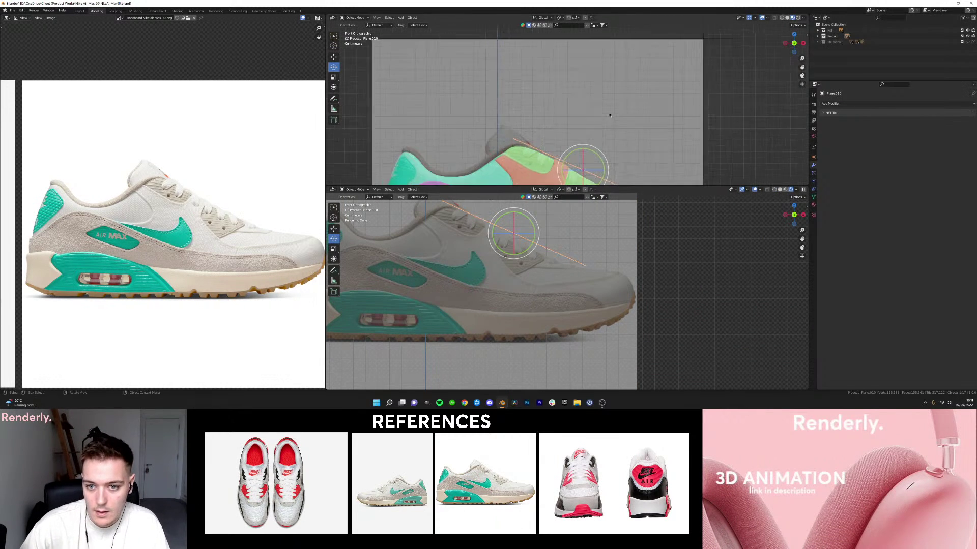
Move the plane back to the tongue tip in the front view and lower its toe-side edge onto the base of the lace opening.
scroll(572, 252, up, 2)
scroll(574, 259, down, 2)
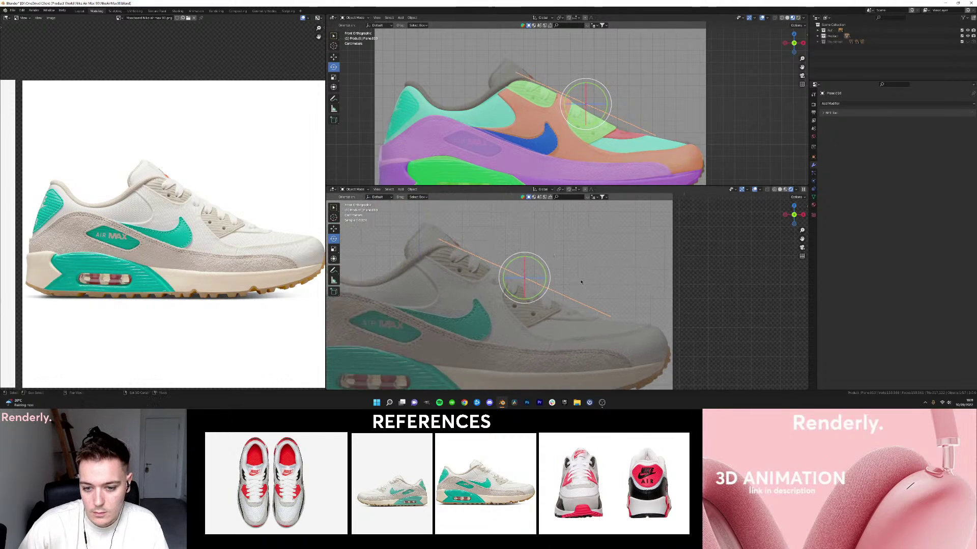
key(shift+space)
key(g)
mouse_move(525, 256)
mouse_down()
mouse_move(524, 236)
mouse_move(524, 255)
mouse_up()
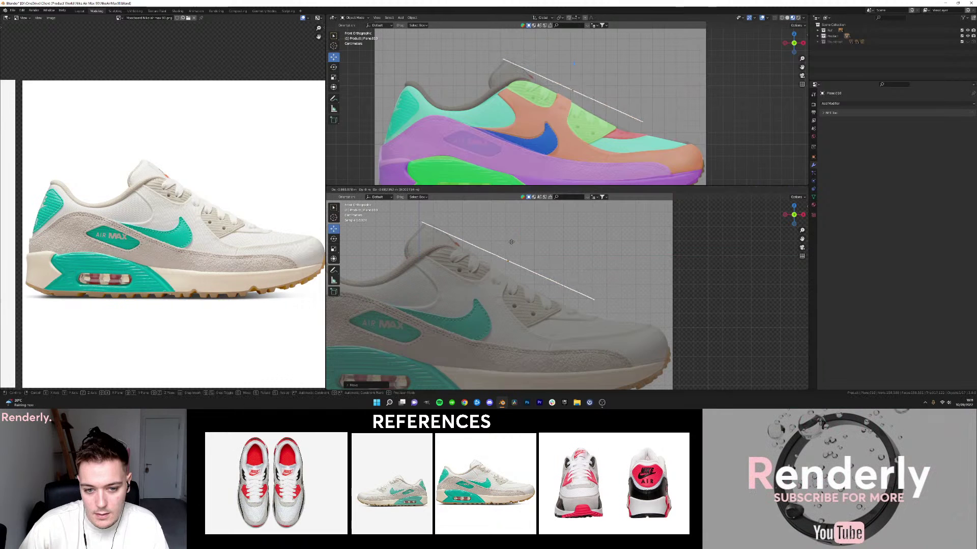
key(Tab)
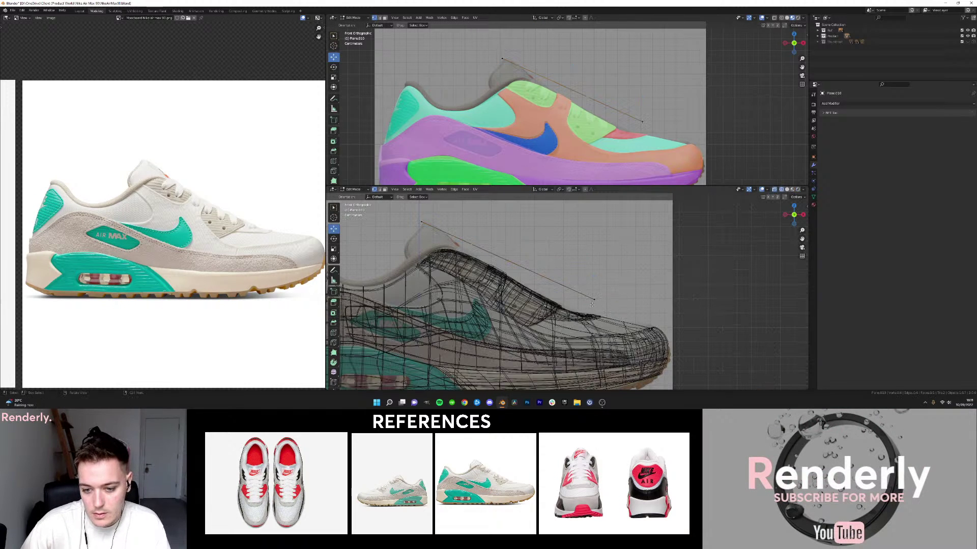
drag(593, 285, 601, 316)
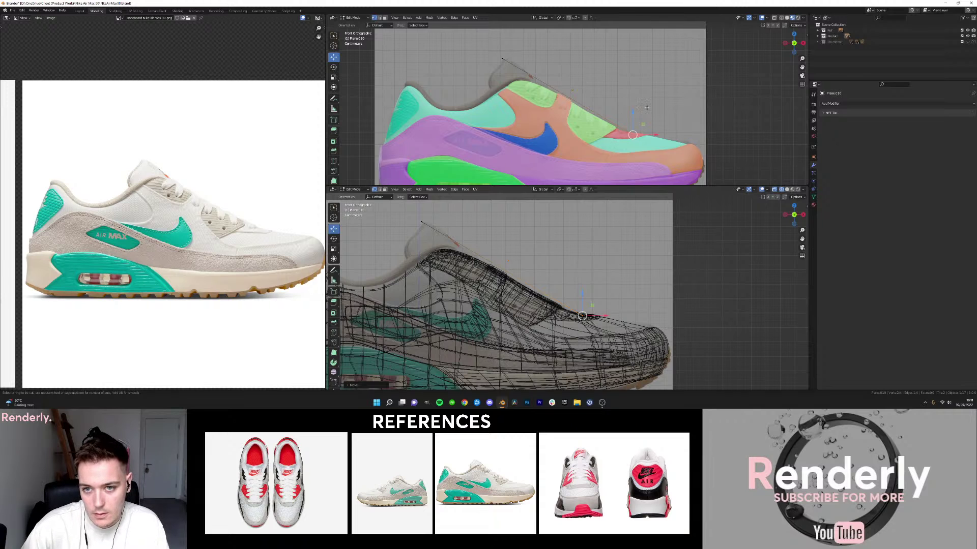
key(Tab)
Slide the plane along Y in the top view to bring it over the shoe's lace opening.
key(KP_7)
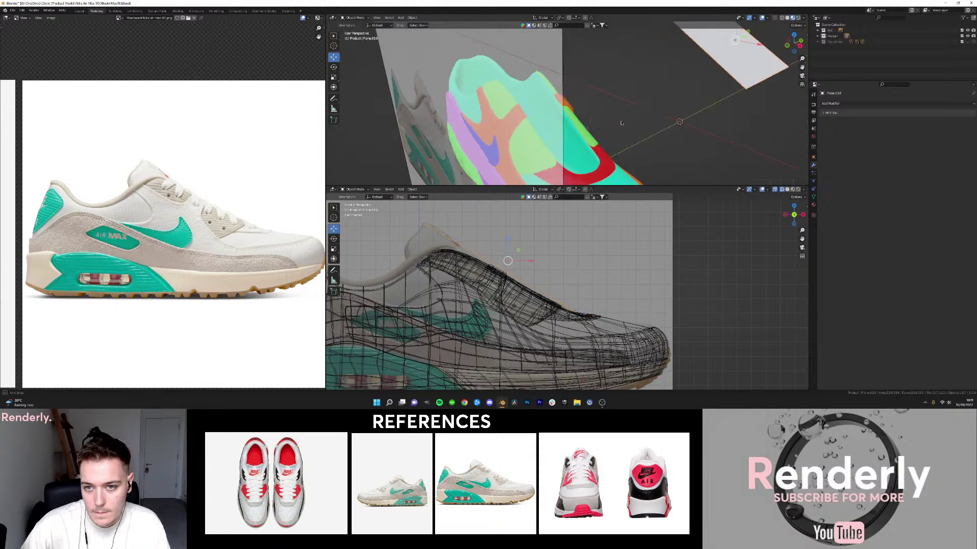
scroll(605, 93, down, 7)
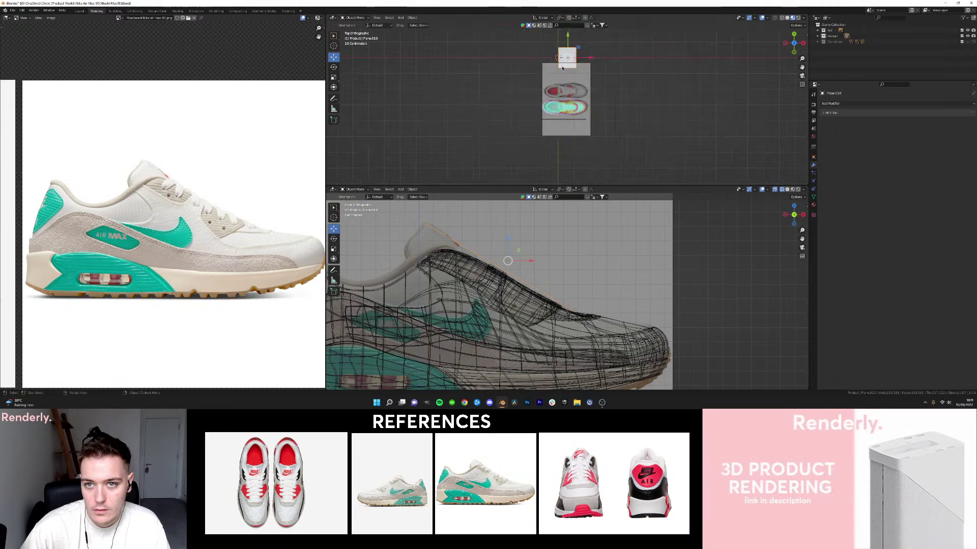
drag(568, 45, 568, 94)
scroll(564, 140, up, 11)
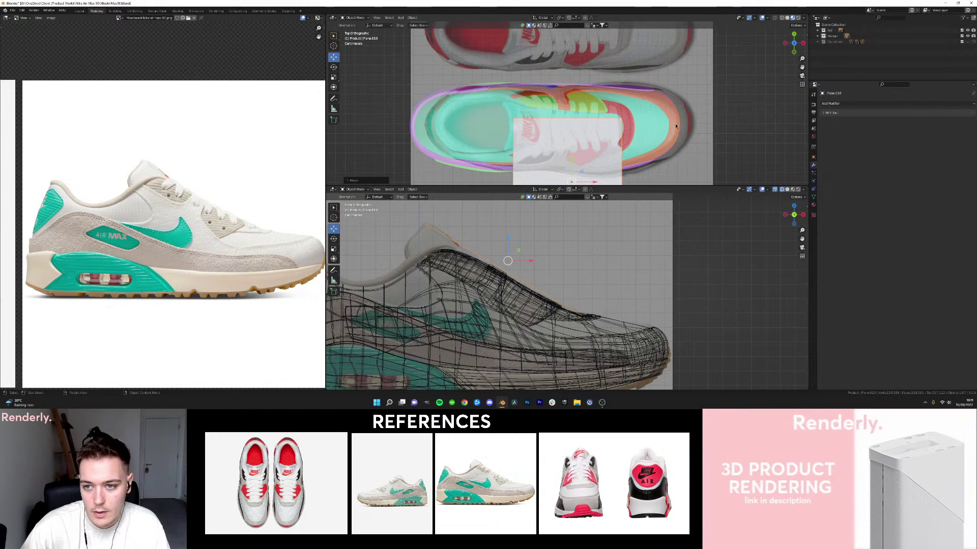
key(alt+z)
key(g)
key(y)
drag(571, 158, 571, 154)
Adjust the two corners of the plane's far side along Y to follow the far edge of the lace opening.
key(Tab)
click(513, 112)
drag(512, 95, 510, 88)
shift+middle_drag(620, 116, 618, 89)
key(g)
key(y)
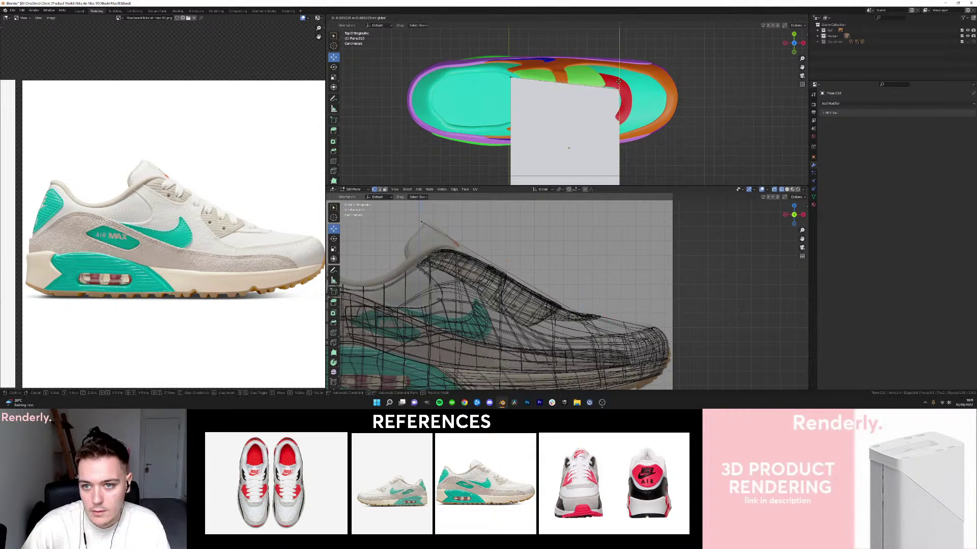
click(620, 88)
Pull the plane's near-side corners inward to the near edge of the lace opening, narrowing it to a tapered strip.
shift+middle_drag(625, 182, 620, 157)
scroll(620, 157, down, 3)
click(594, 153)
drag(594, 143, 596, 87)
scroll(596, 87, up, 1)
scroll(596, 87, up, 1)
click(516, 172)
drag(516, 157, 532, 79)
Add a centred lengthwise loop cut to the tongue strip and push its front middle vertex along X toward the toe.
key(ctrl+r)
click(606, 83)
right_click(608, 84)
scroll(610, 84, up, 1)
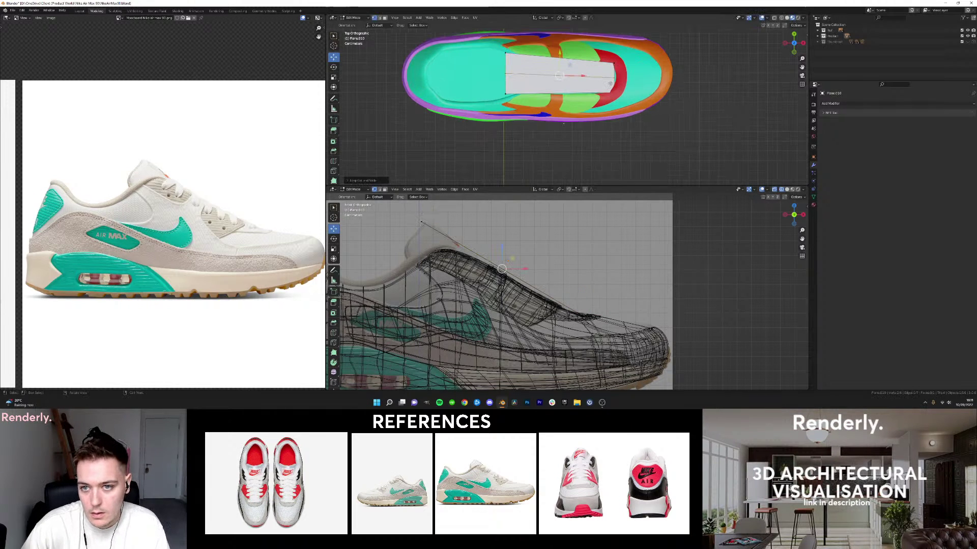
key(g)
key(x)
click(633, 76)
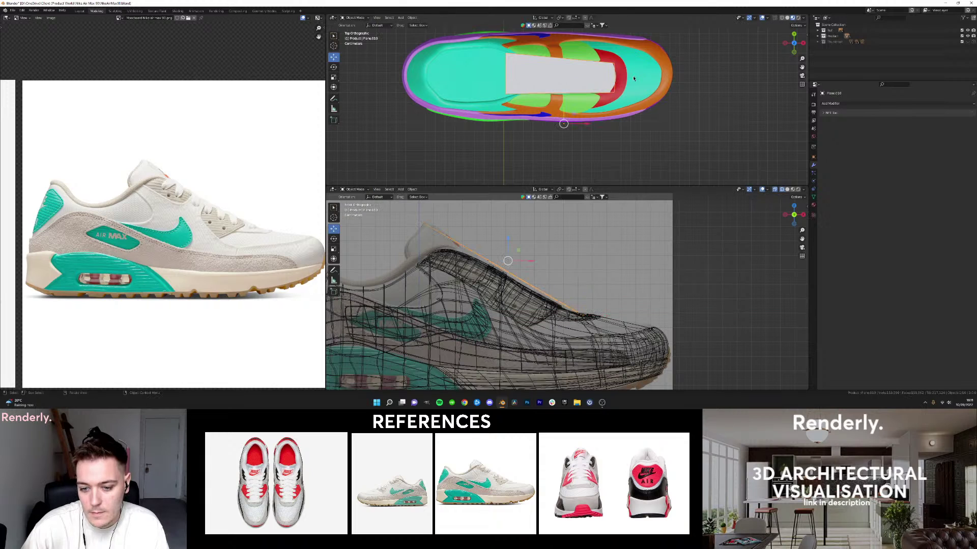
Add five crosswise loop cuts to the strip and lower the rows onto the shoe's lace slope in the front view.
click(596, 65)
right_click(596, 66)
alt+click(596, 67)
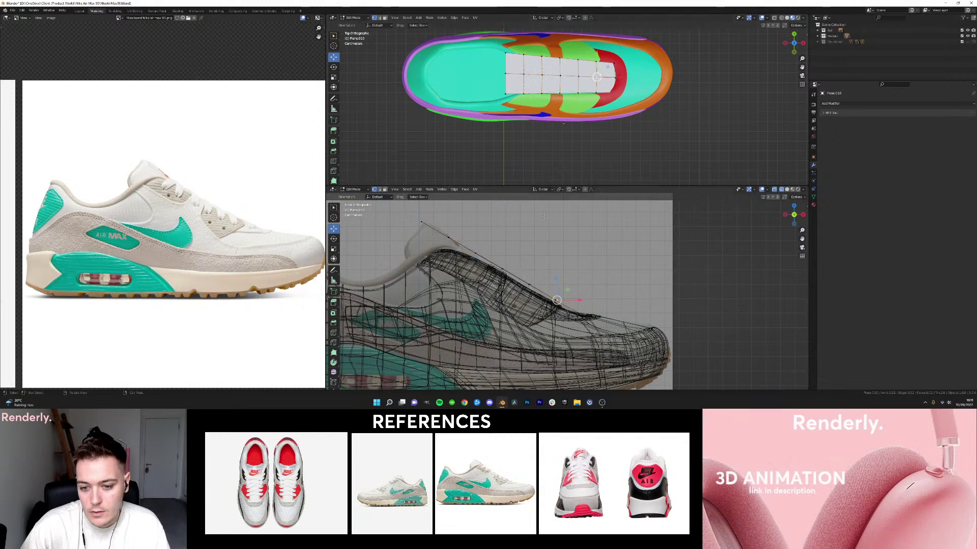
scroll(548, 288, up, 2)
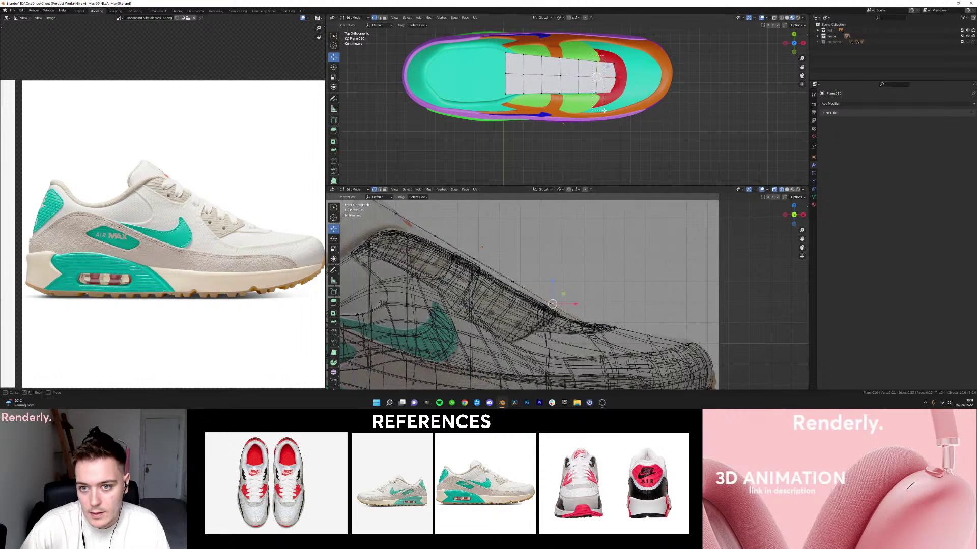
drag(555, 274, 554, 279)
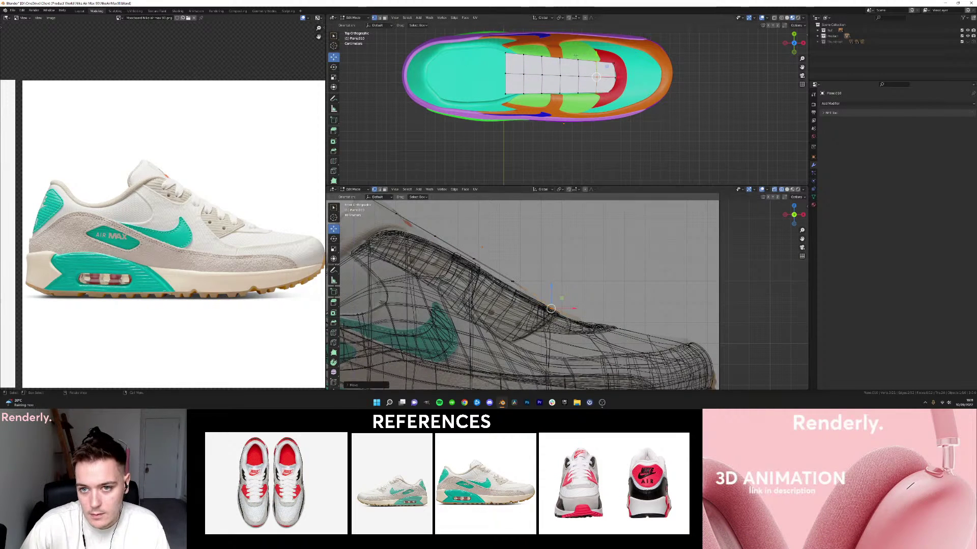
key(g)
click(509, 274)
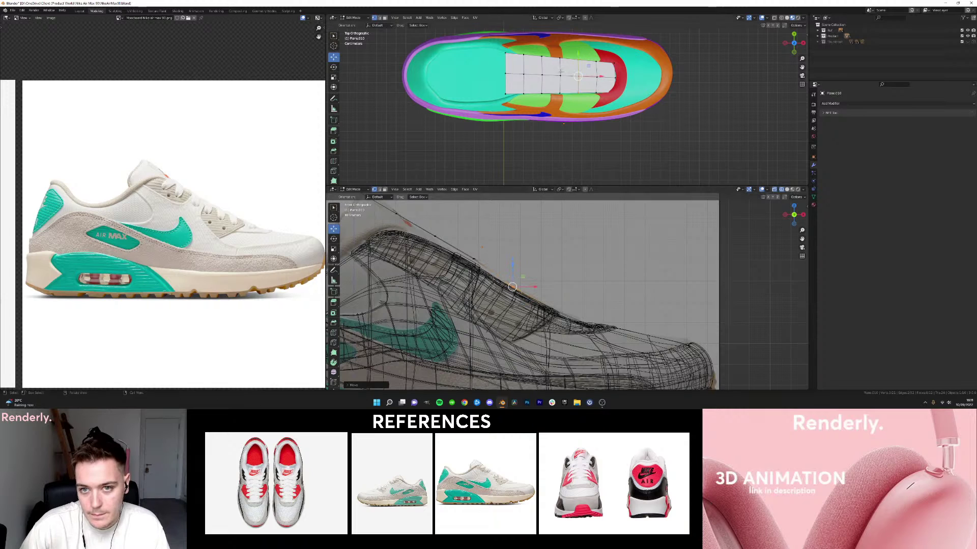
key(g)
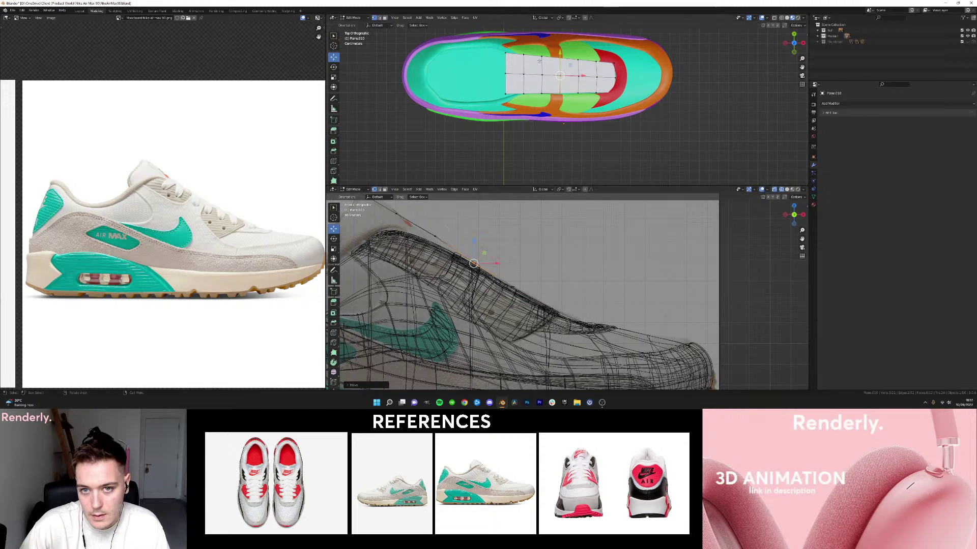
click(468, 213)
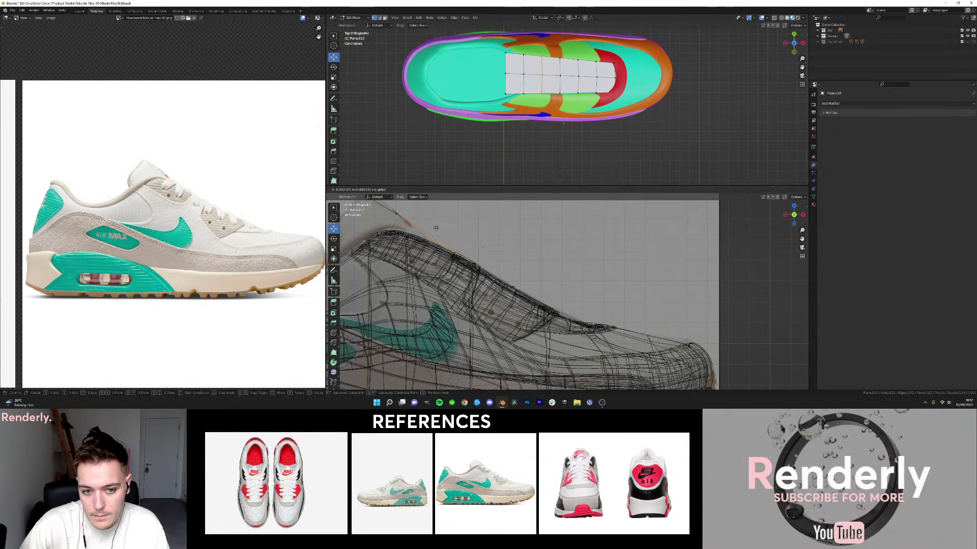
Reposition the strip's upper rows in the front view to follow the reference tongue's profile up to its tip.
shift+middle_drag(468, 213, 538, 244)
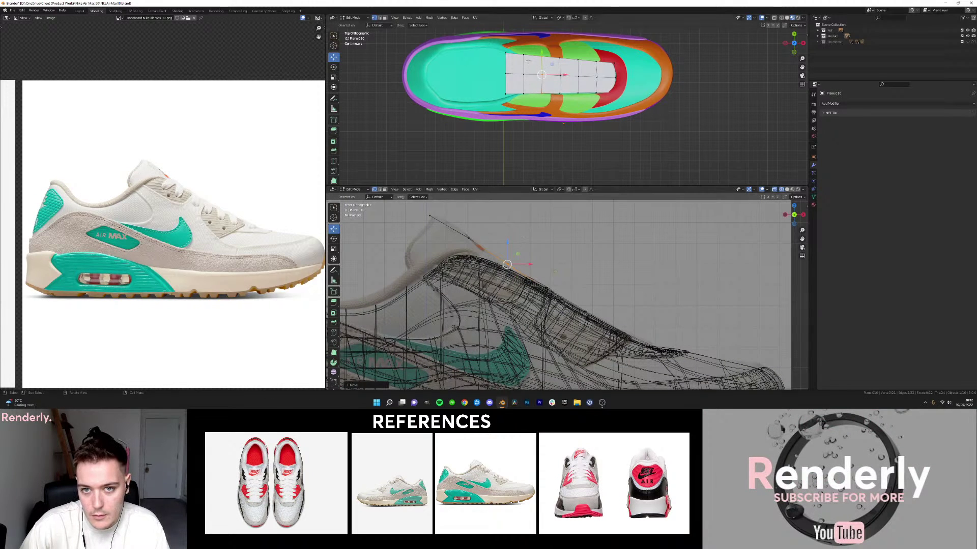
drag(471, 226, 468, 221)
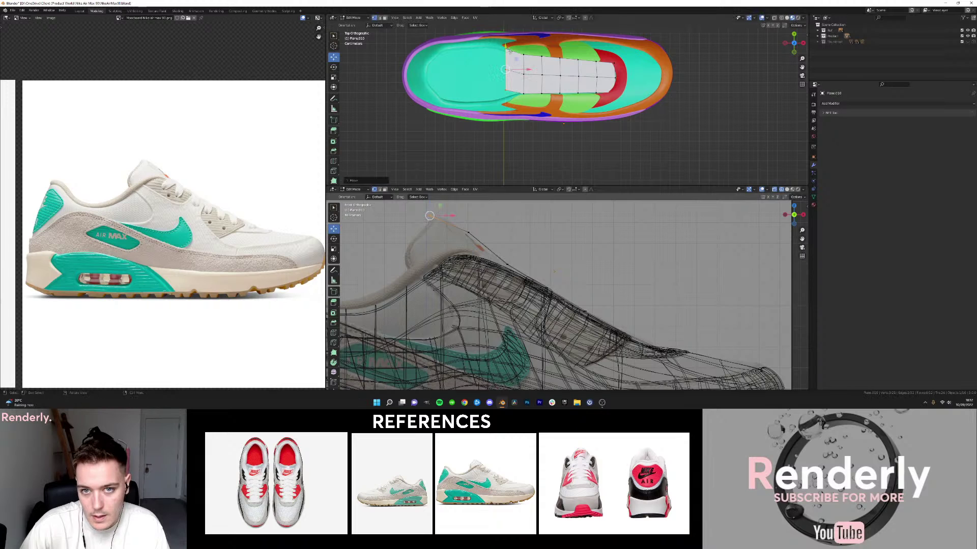
drag(523, 73, 529, 73)
middle_drag(529, 73, 787, 166)
middle_drag(559, 82, 531, 78)
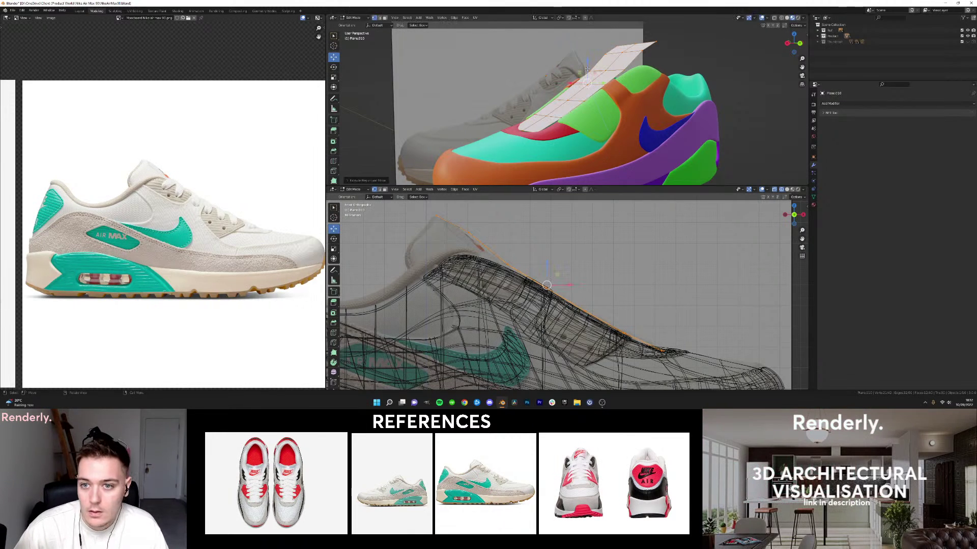
Lower the strip's side vertices below its centre line so the tongue curves across its width.
key(Tab)
middle_drag(579, 81, 689, 104)
key(Tab)
drag(562, 96, 552, 122)
key(g)
key(ctrl+z)
shift+middle_drag(563, 120, 565, 89)
key(ctrl+z)
key(g)
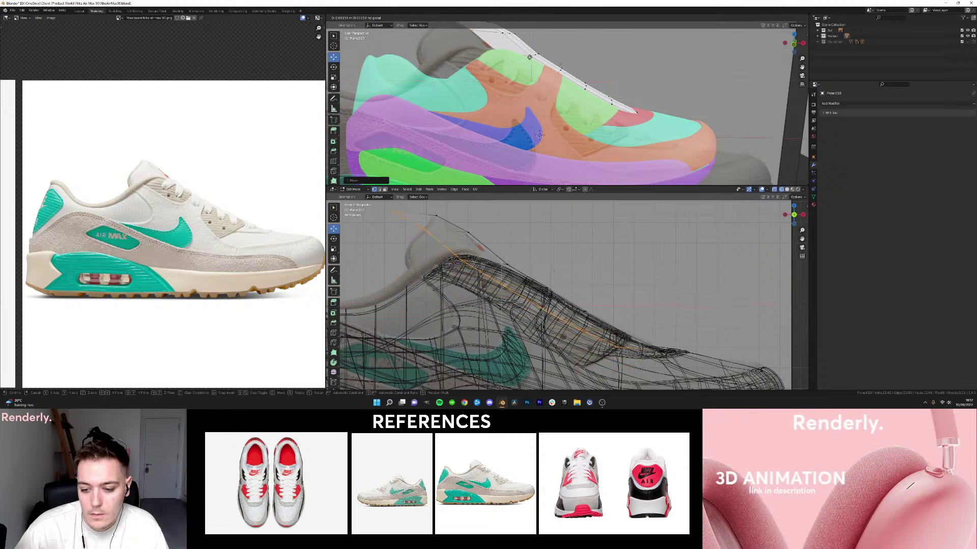
drag(529, 60, 565, 65)
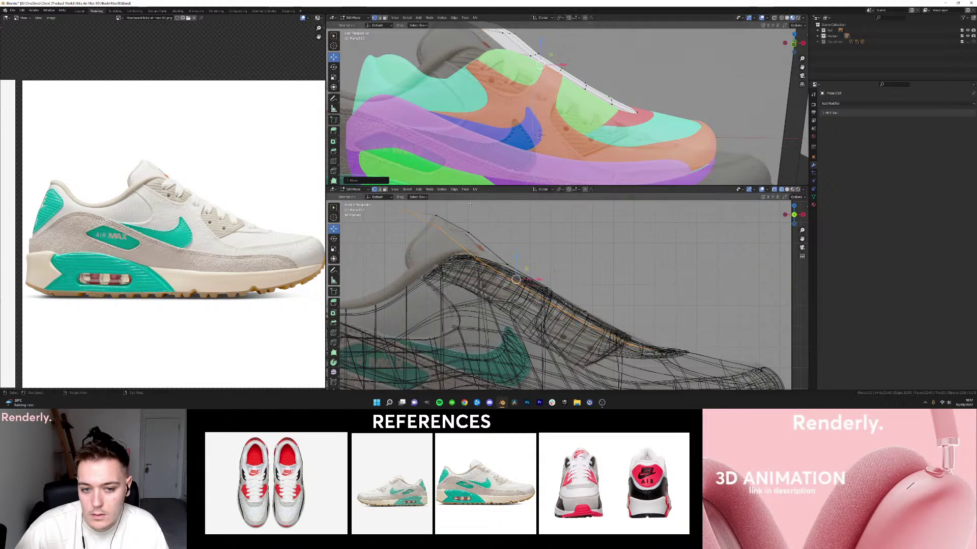
Move the outer vertices at the tongue's tip down to the rear edge of the tongue in the side reference.
shift+middle_drag(458, 229, 503, 273)
drag(439, 267, 466, 239)
middle_drag(479, 77, 487, 89)
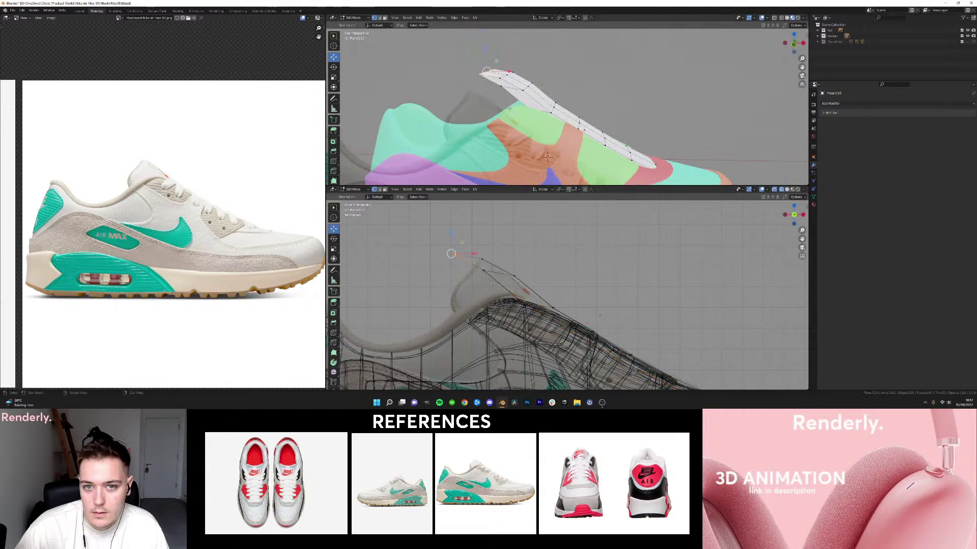
key(g)
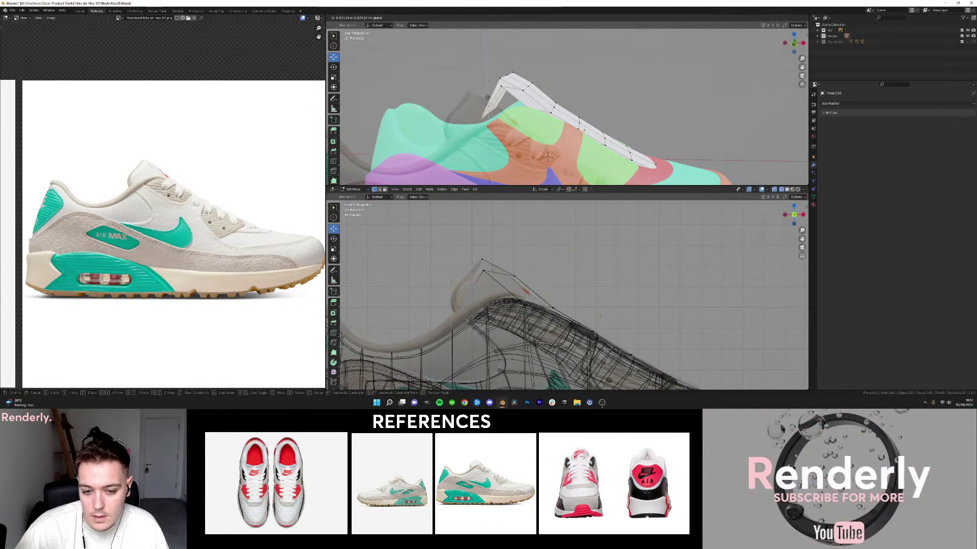
click(487, 71)
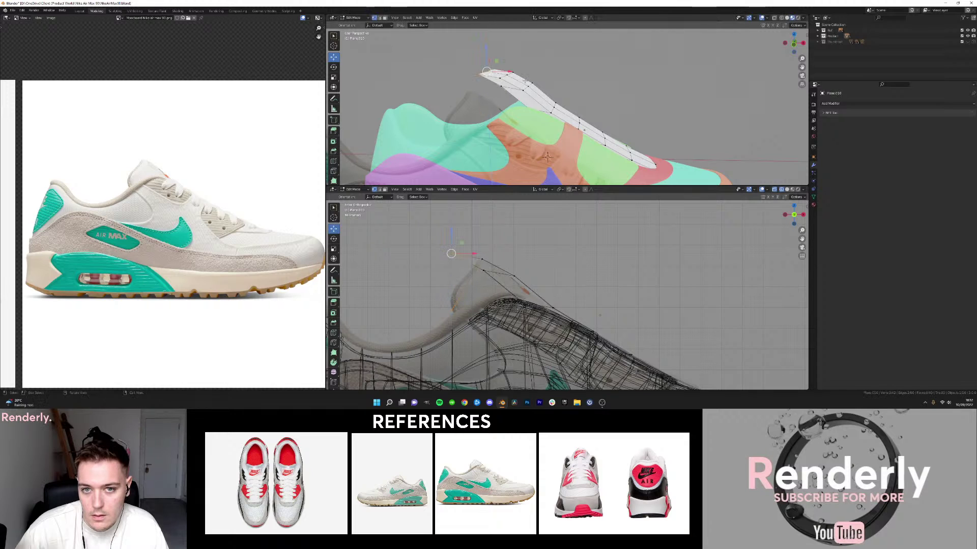
middle_drag(528, 81, 503, 80)
key(g)
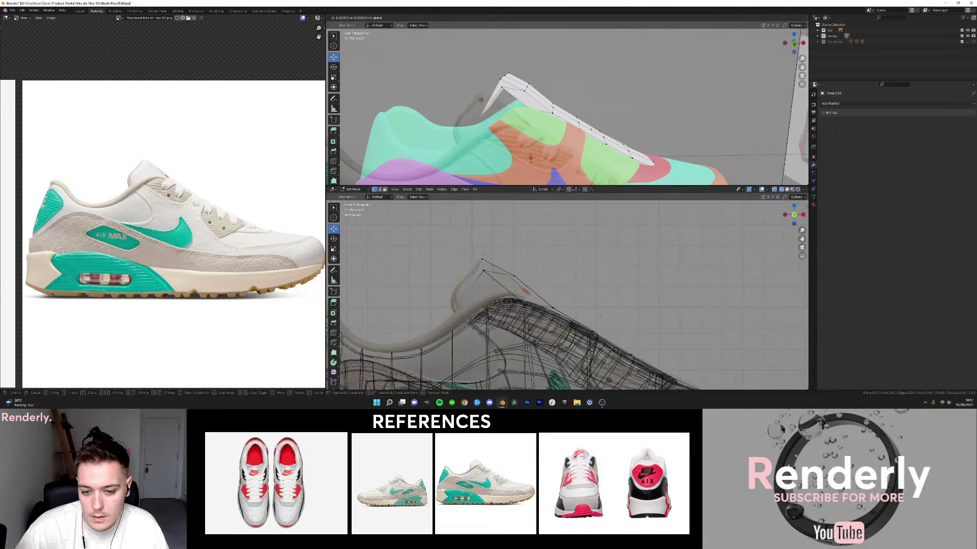
click(486, 87)
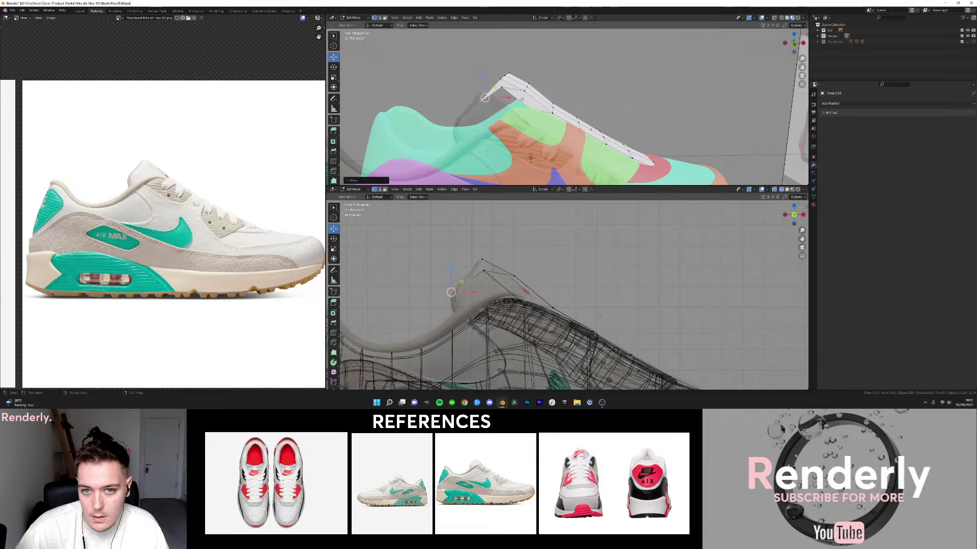
mouse_move(526, 90)
middle_down()
mouse_move(539, 87)
mouse_move(526, 86)
middle_up()
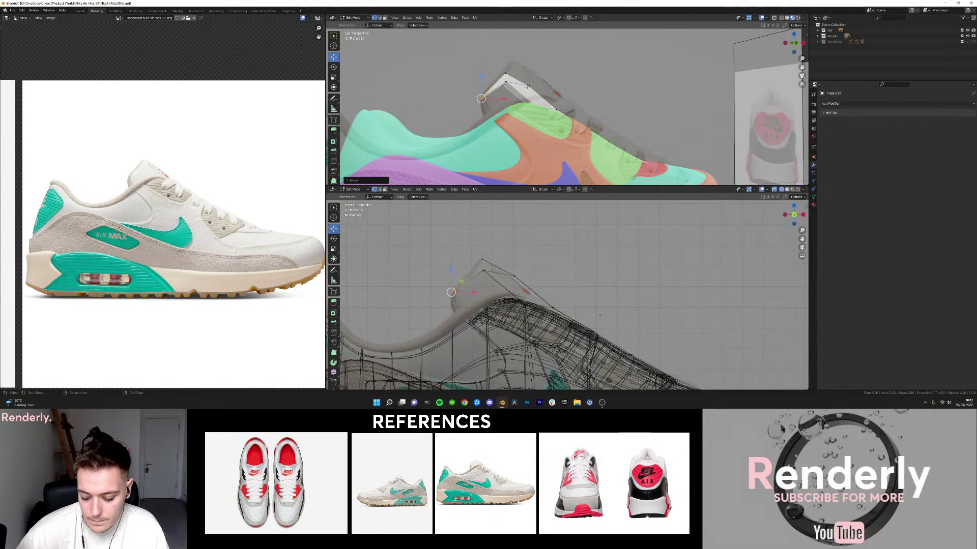
Move the second row's side vertices down to the shoe collar in wireframe front view, then inspect the tongue in solid shading.
key(KP_1)
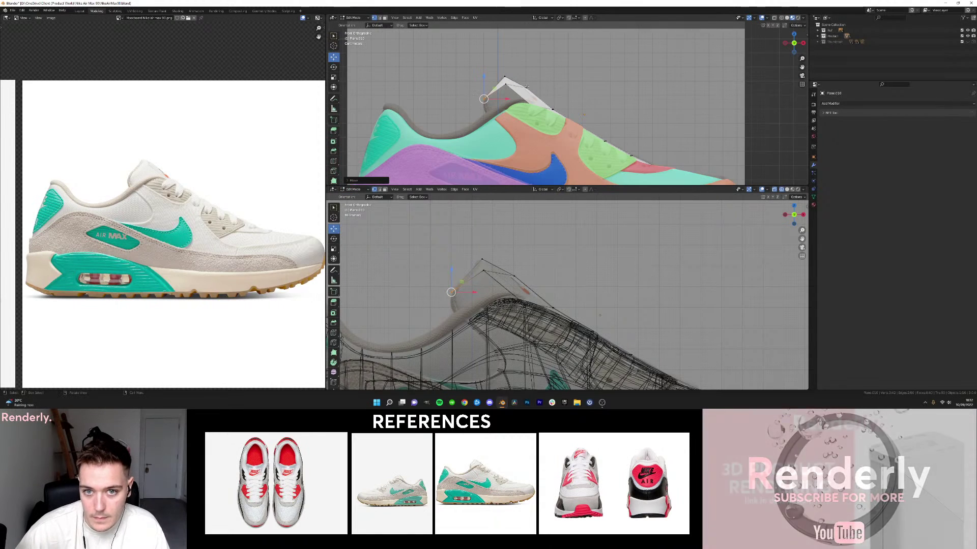
key(z)
click(490, 88)
drag(499, 80, 512, 91)
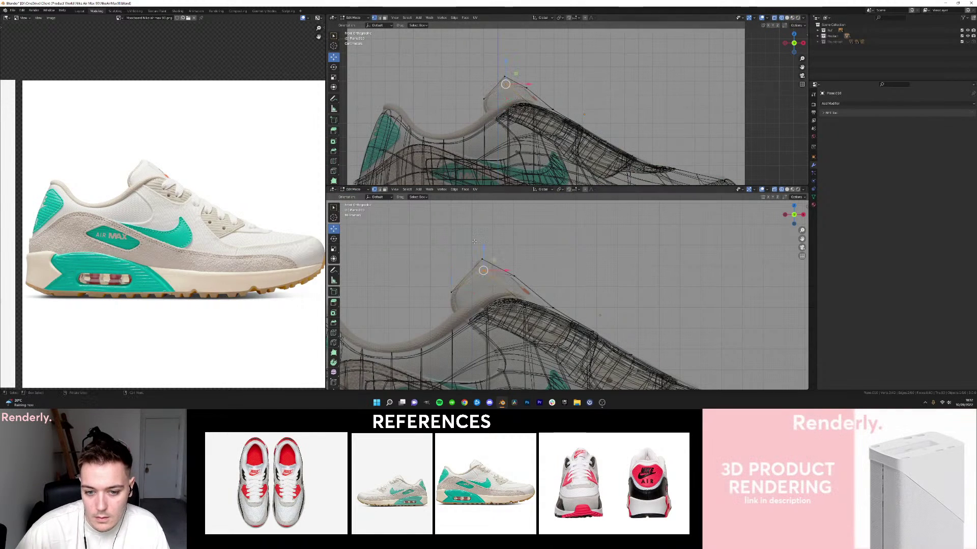
key(g)
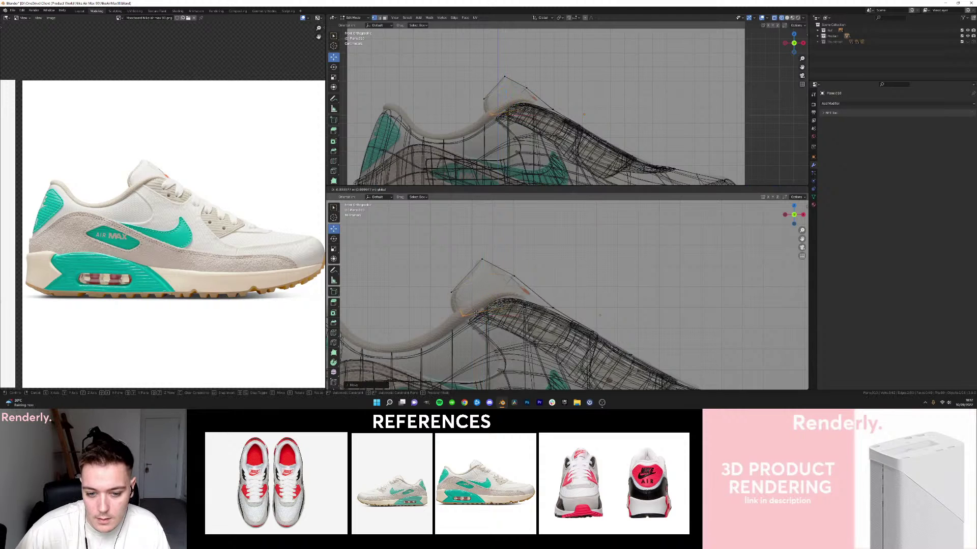
click(471, 312)
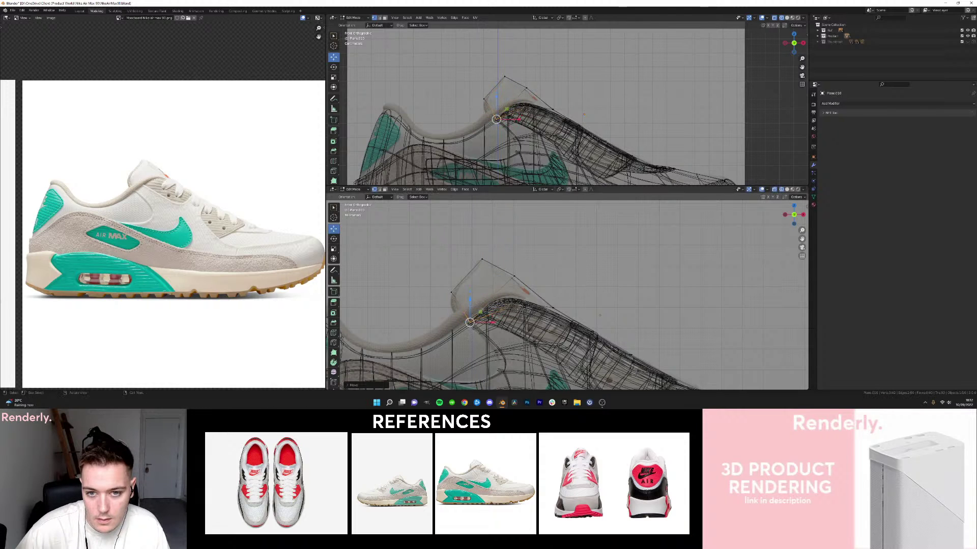
middle_drag(584, 174, 534, 153)
key(shift+z)
middle_drag(712, 148, 600, 137)
key(Tab)
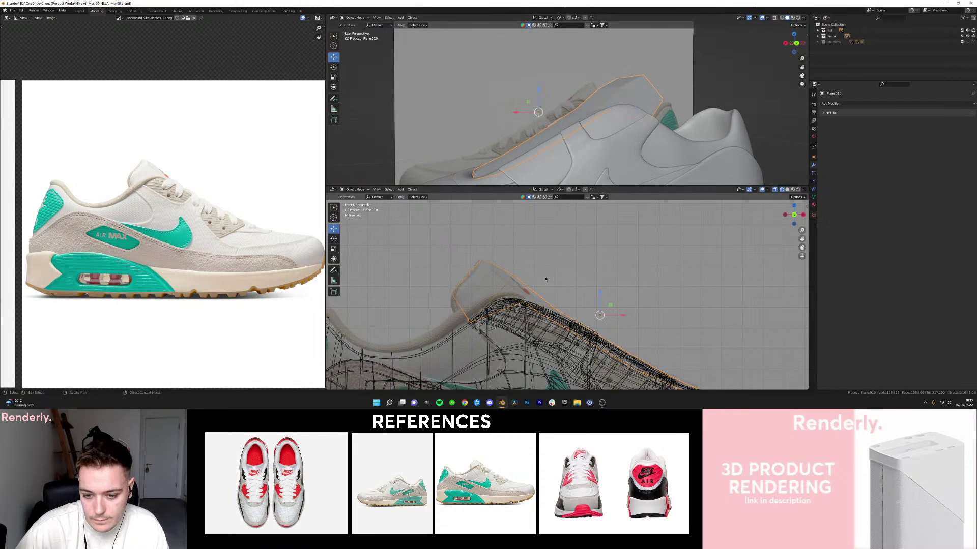
Lower the side vertices of the tongue's rows just ahead of the collar beneath the shoe's eyelet panels.
key(Tab)
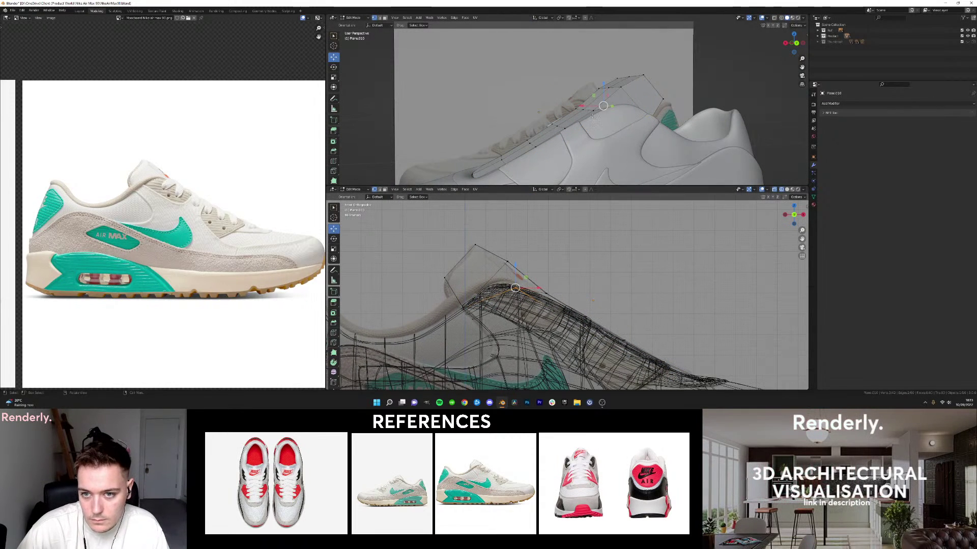
middle_drag(592, 118, 591, 125)
drag(515, 288, 518, 306)
shift+middle_drag(518, 305, 509, 262)
drag(508, 259, 507, 260)
click(508, 260)
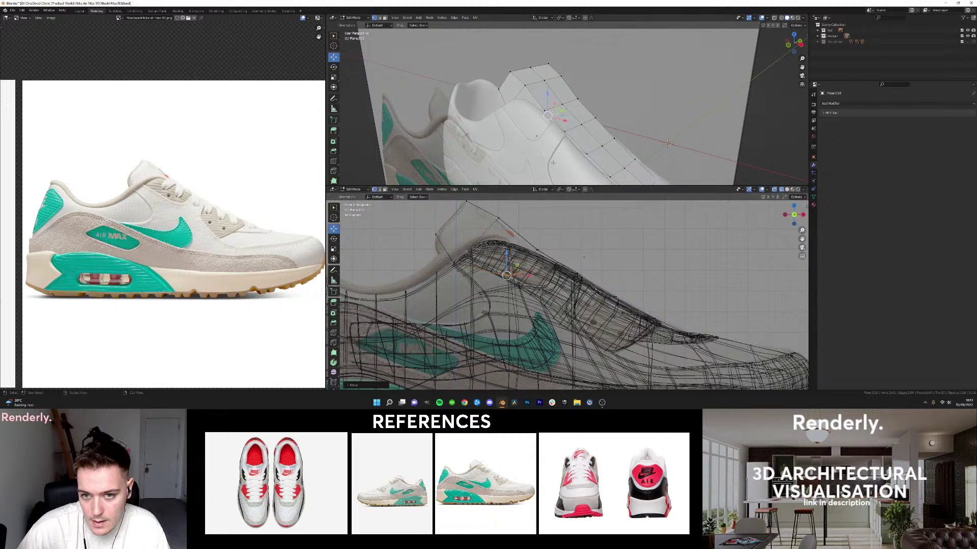
middle_drag(576, 147, 558, 266)
key(g)
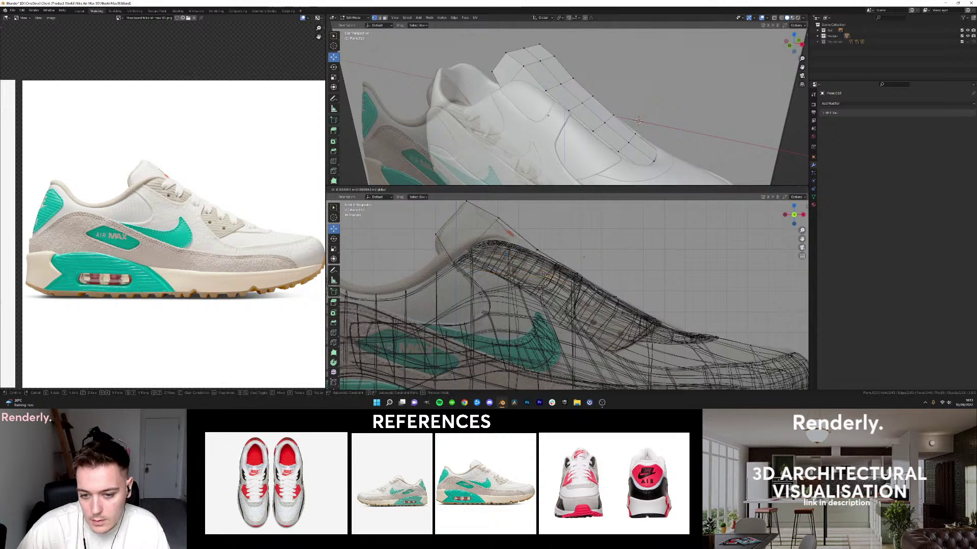
click(545, 295)
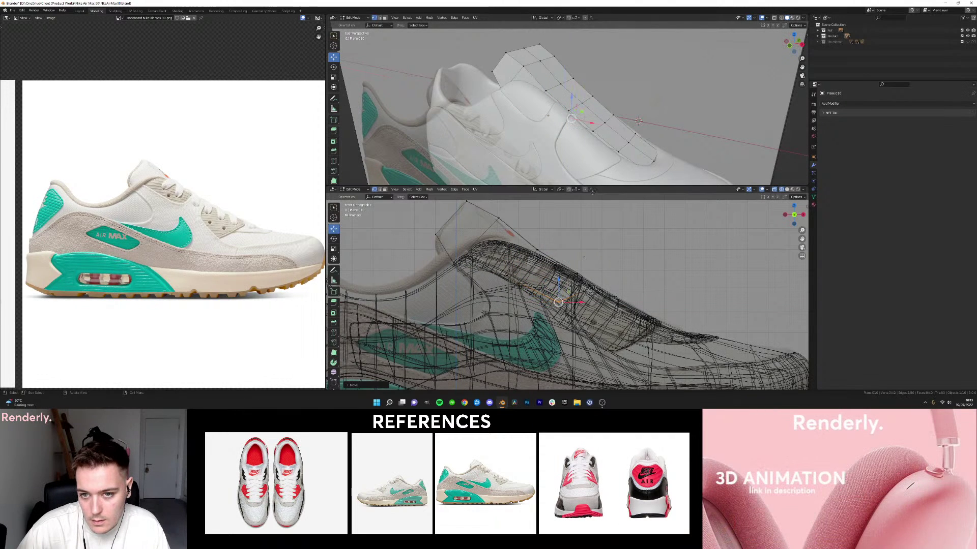
Isolate the tongue and lower the mid-length row's side vertices vertically in the front view.
key(Tab)
key(Tab)
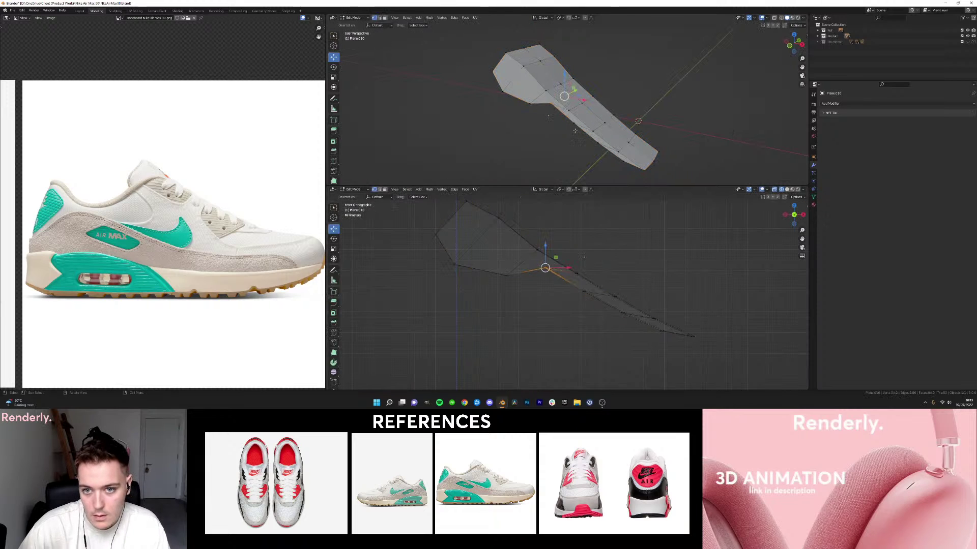
key(g)
key(z)
click(557, 301)
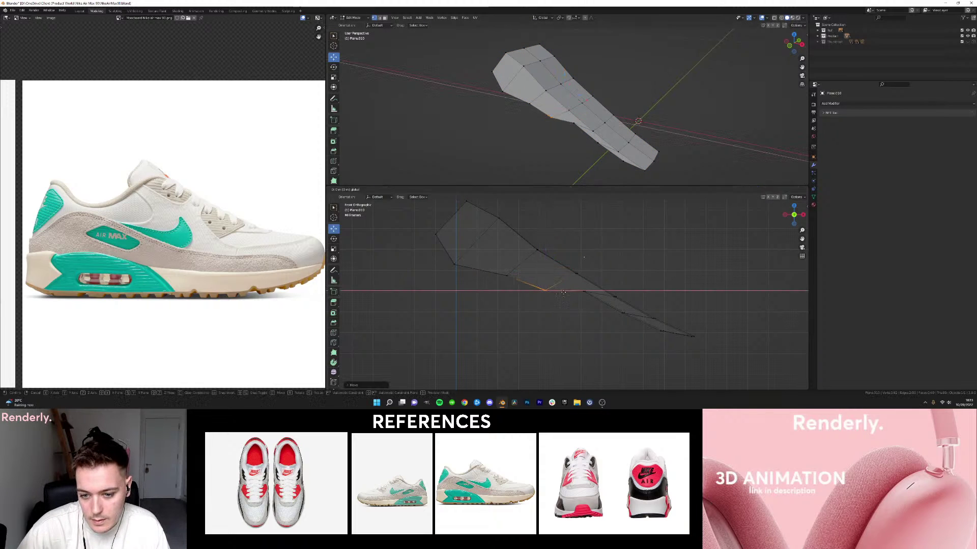
Lower the remaining side vertices vertically, row by row, down to the tongue's toe end so its sides have an even depth.
shift+middle_drag(593, 299, 569, 285)
drag(554, 271, 602, 290)
key(g)
key(z)
click(572, 317)
key(g)
key(z)
click(602, 313)
drag(627, 328, 645, 308)
key(g)
key(z)
click(639, 327)
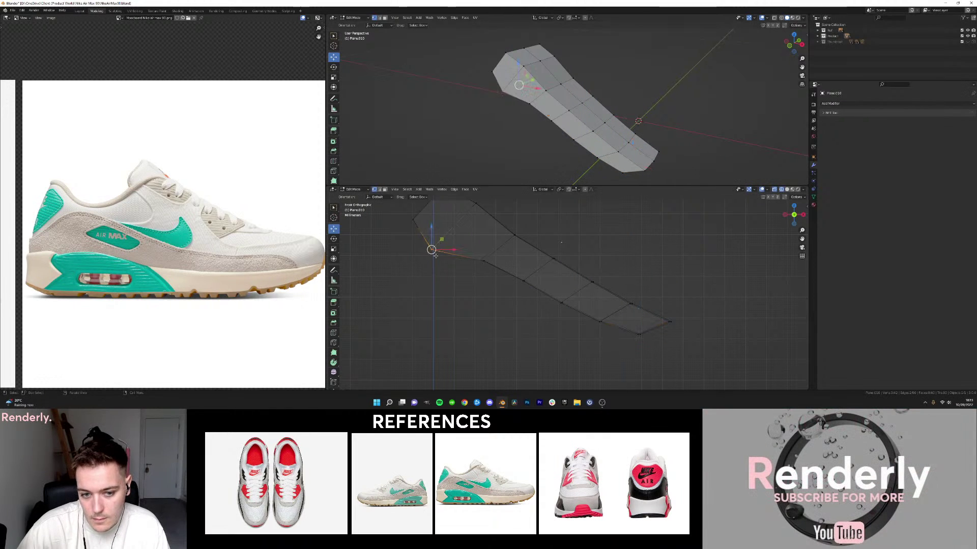
Add a Subdivision Surface modifier to the tongue and raise its viewport level by two.
key(Tab)
middle_drag(436, 255, 614, 245)
key(shift+z)
key(Tab)
key(Tab)
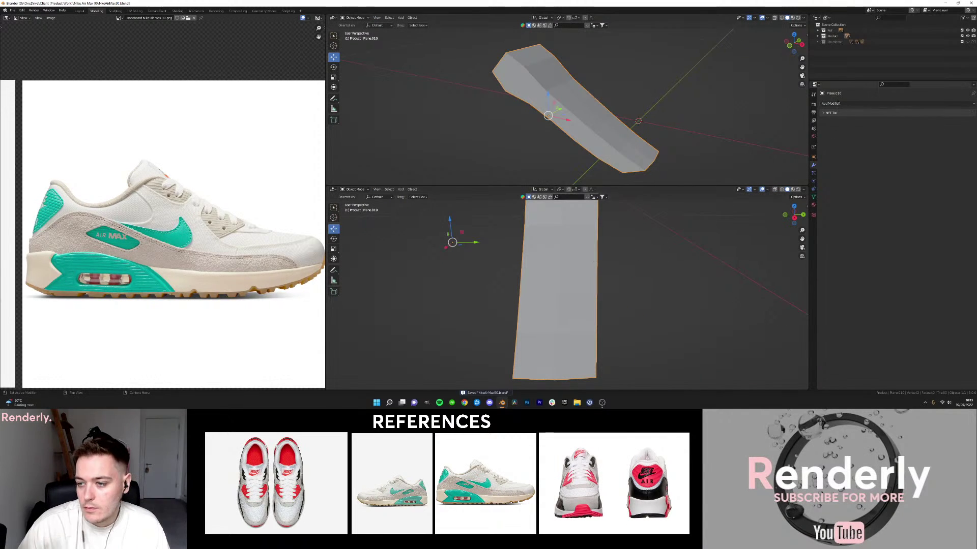
click(847, 104)
click(869, 207)
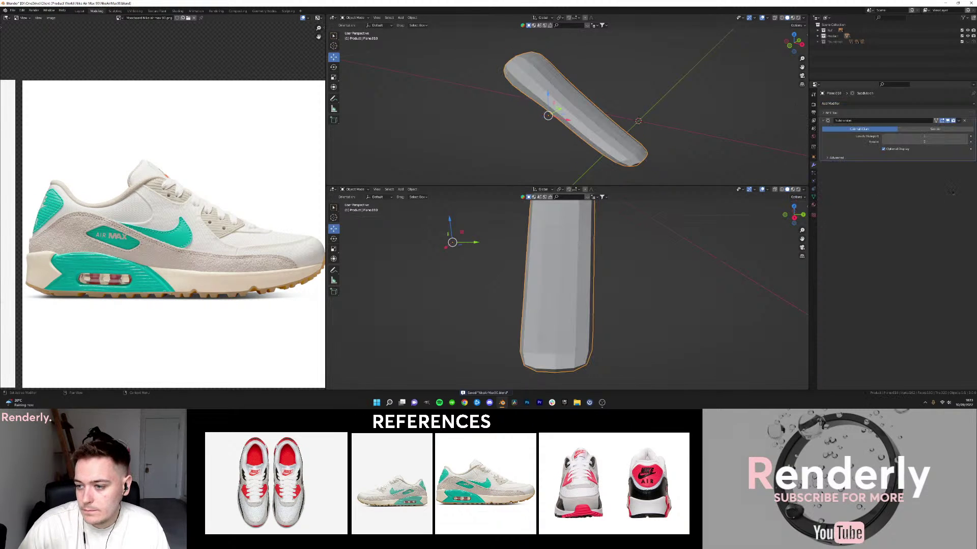
click(965, 137)
click(965, 137)
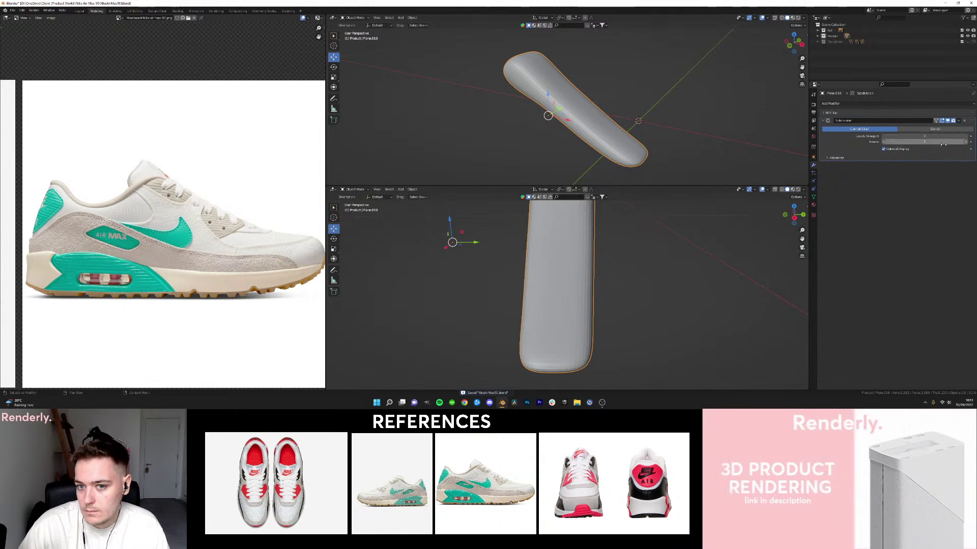
Bring the rest of the shoe back into view and inspect how the smoothed tongue fits between the eyelet panels.
key(alt+h)
middle_drag(678, 115, 580, 142)
click(580, 142)
right_click(580, 142)
mouse_move(712, 119)
middle_down()
mouse_move(617, 113)
mouse_move(712, 113)
middle_up()
key(KP_Decimal)
key(h)
scroll(630, 113, up, 5)
click(571, 112)
right_click(571, 110)
click(552, 52)
middle_drag(552, 53, 592, 115)
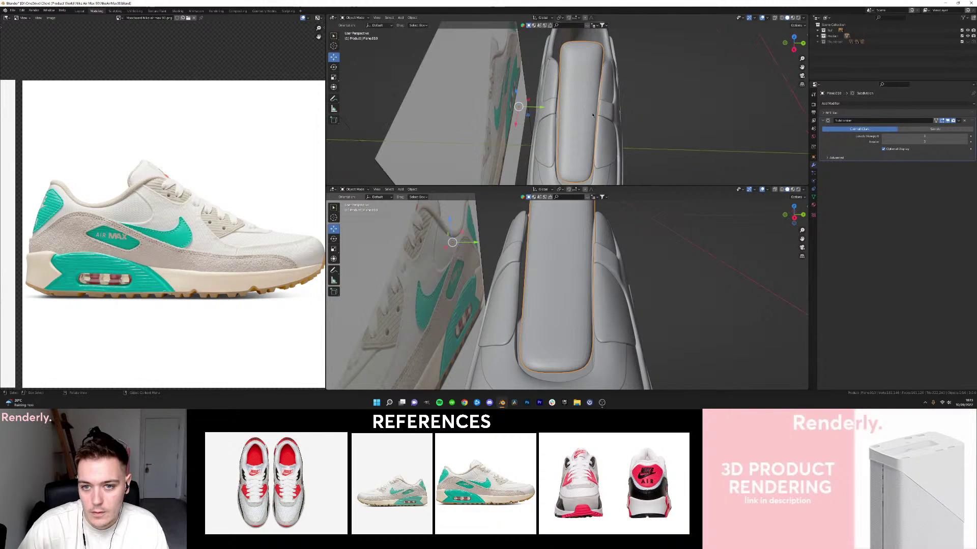
Set the tongue's origin to its geometry.
click(412, 19)
mouse_move(431, 31)
click(483, 36)
key(Tab)
scroll(574, 104, down, 1)
key(Tab)
middle_drag(573, 104, 549, 109)
Try to slide an edge and add a loop cut near the tongue's tip, and undo both.
key(Tab)
key(g)
key(g)
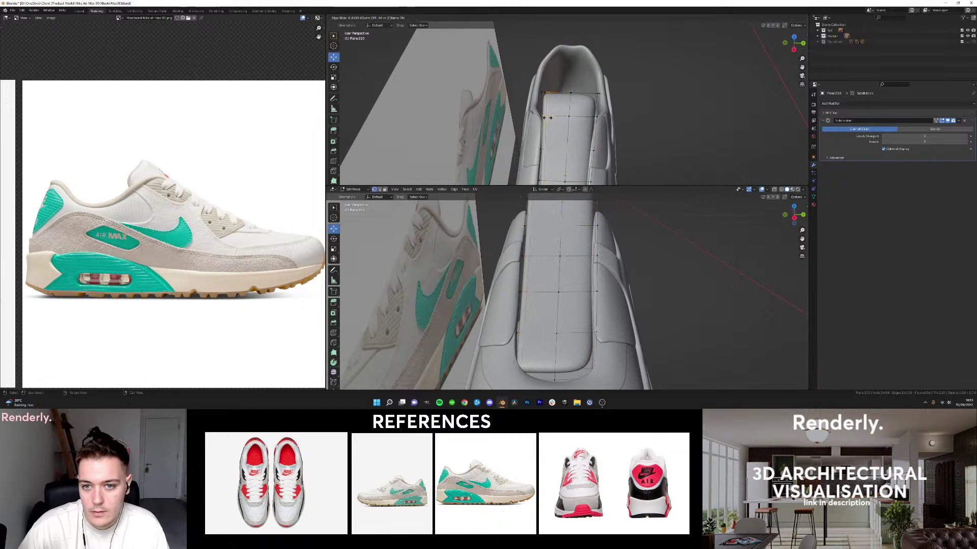
click(547, 118)
key(ctrl+r)
click(583, 118)
right_click(590, 118)
key(ctrl+z)
key(ctrl+z)
Add two loop cuts around the tongue's tip to tighten its smoothed corners.
middle_drag(636, 117, 495, 95)
key(ctrl+r)
click(581, 115)
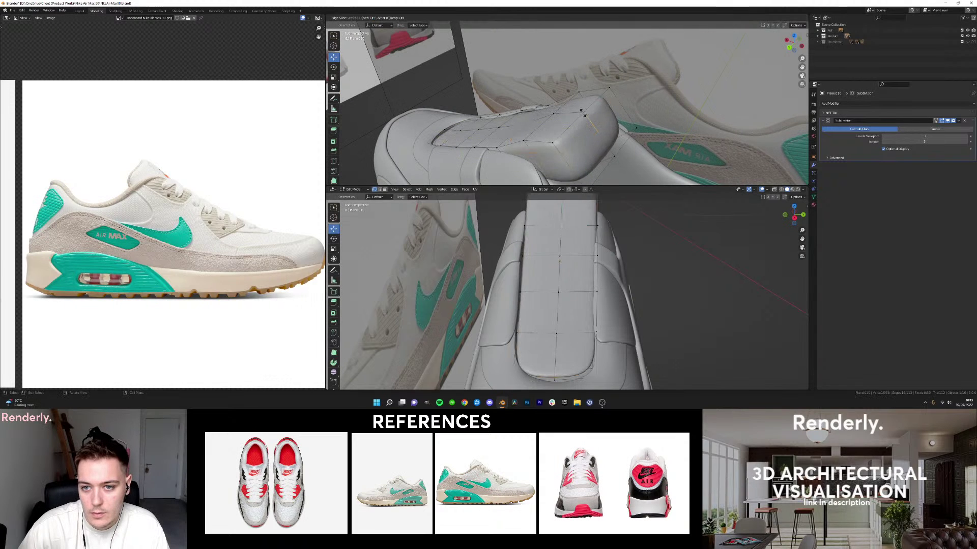
click(580, 108)
key(ctrl+r)
click(600, 139)
click(611, 152)
middle_drag(629, 145, 560, 92)
Reposition the tongue's mid-length side vertices in the top view to follow the inner edge of the eyelet panels.
key(Tab)
key(Tab)
key(KP_7)
key(alt+z)
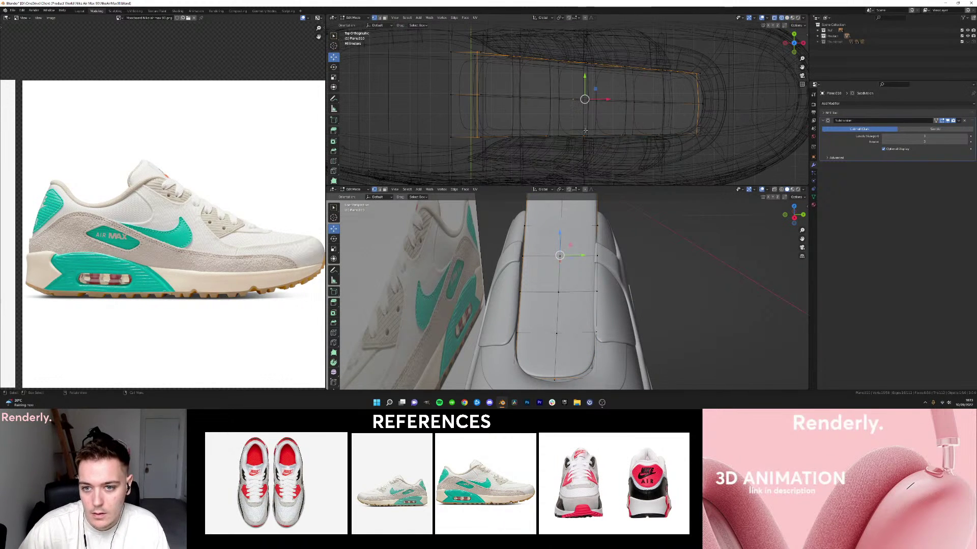
key(alt+z)
click(620, 122)
key(alt+z)
key(alt+z)
key(alt+z)
key(alt+z)
Reposition the corner and centre vertices of the tongue's toe end in the top view to round its outline.
click(687, 128)
key(alt+z)
key(alt+z)
click(705, 101)
key(alt+z)
key(alt+z)
click(701, 67)
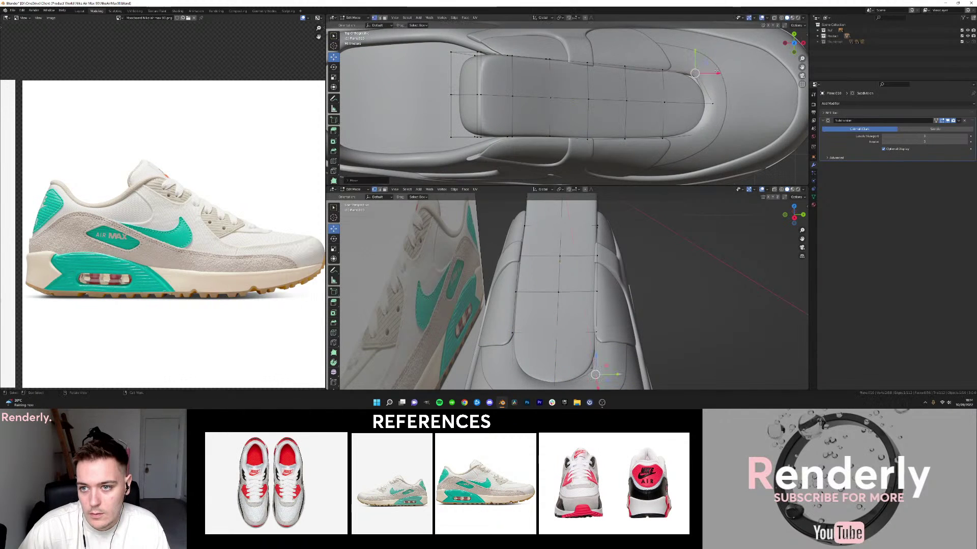
Move the side vertex beside the toe end outward along Y, and inspect the tongue on the shoe.
key(alt+z)
click(663, 70)
key(alt+z)
key(g)
key(y)
click(662, 60)
key(Tab)
shift+middle_drag(543, 85, 597, 125)
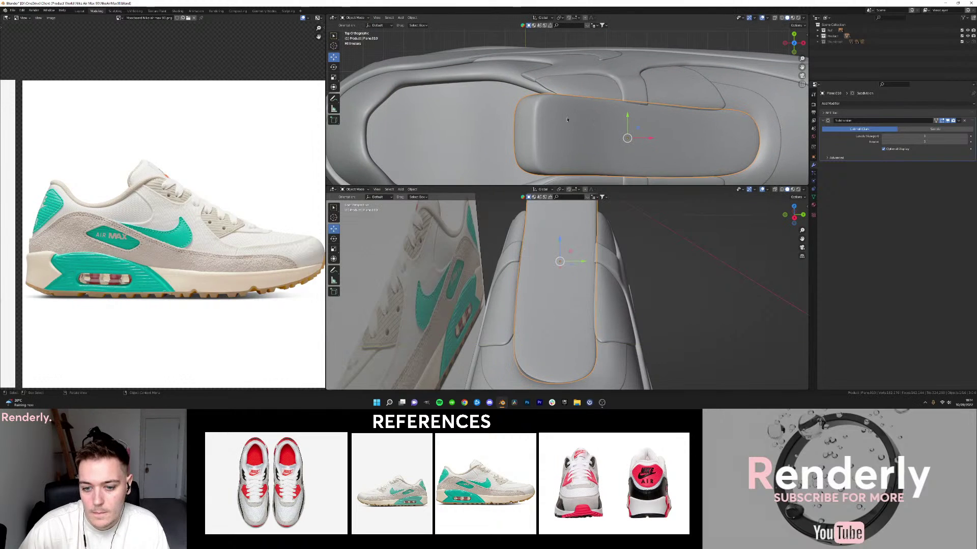
scroll(598, 281, down, 3)
click(652, 265)
middle_drag(651, 265, 564, 264)
click(582, 264)
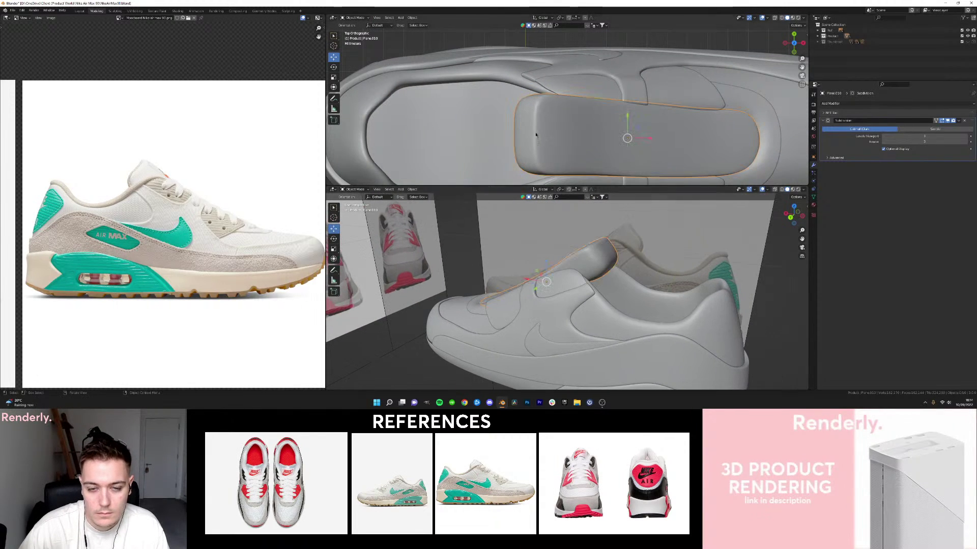
Select the side vertices on the bend of the tongue's tip and shift them slightly to soften its corner.
scroll(542, 138, down, 2)
middle_drag(542, 141, 549, 63)
key(Tab)
click(613, 59)
shift+click(608, 62)
drag(545, 62, 543, 65)
click(543, 65)
middle_drag(543, 65, 599, 73)
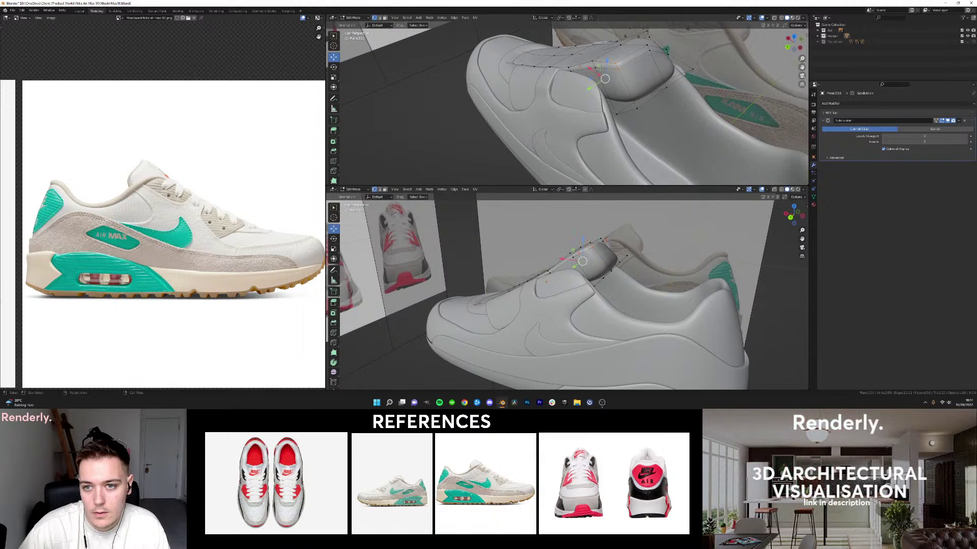
Move the edge loop across the bend of the tongue's tip downward.
alt+click(632, 55)
key(g)
click(641, 76)
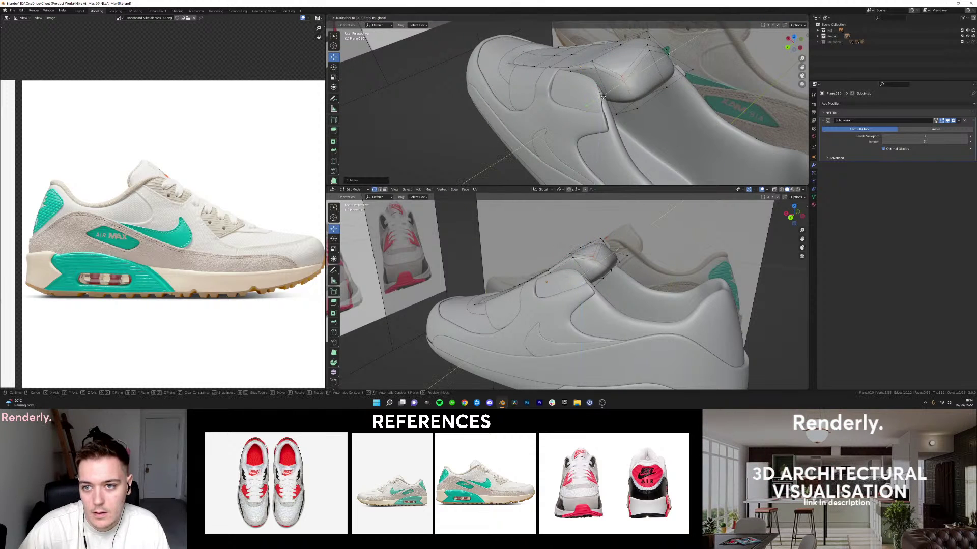
Examine the reshaped tongue against the whole shoe from different angles and in different viewport shading.
key(Tab)
scroll(641, 91, down, 3)
click(641, 90)
mouse_move(641, 91)
middle_down()
mouse_move(693, 78)
mouse_move(712, 91)
mouse_move(645, 100)
middle_up()
key(z)
click(712, 93)
key(z)
click(686, 101)
click(580, 84)
scroll(580, 86, up, 2)
Lower the selected vertex at the side of the tongue's tip slightly.
key(Tab)
mouse_move(593, 84)
middle_down()
mouse_move(584, 93)
mouse_move(544, 89)
middle_up()
click(578, 86)
drag(534, 93, 534, 98)
middle_drag(535, 104, 550, 128)
key(Tab)
key(Tab)
Raise the neighbouring vertex at the tongue's tip slightly, and check the tip's shape on the shoe.
drag(555, 117, 555, 112)
middle_drag(555, 113, 605, 118)
click(521, 132)
shift+click(524, 139)
key(Tab)
middle_drag(524, 139, 647, 126)
click(664, 114)
scroll(663, 114, down, 3)
click(707, 104)
scroll(707, 104, down, 2)
scroll(577, 87, up, 4)
Dissolve the extra edge loop running along the tongue.
click(576, 96)
key(Tab)
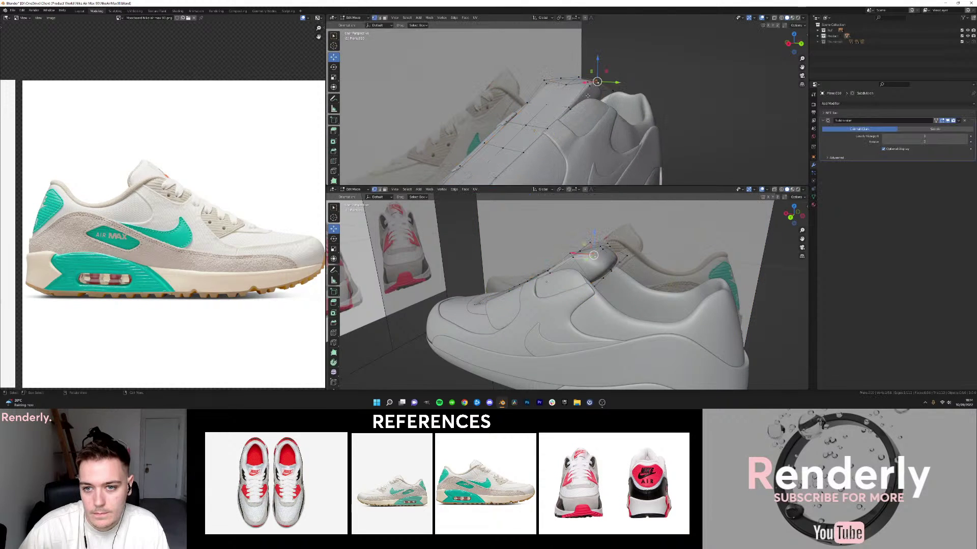
alt+click(579, 100)
key(x)
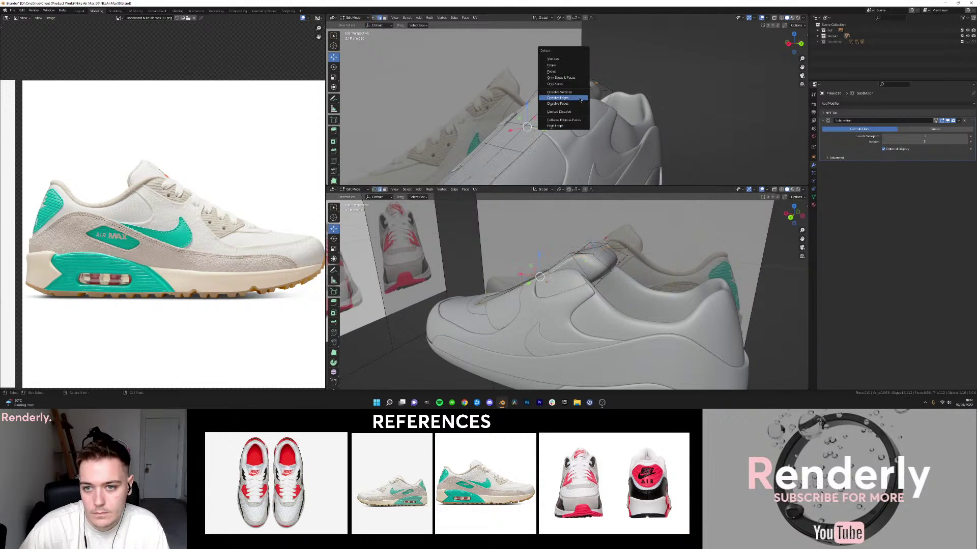
click(574, 99)
middle_drag(574, 102, 717, 108)
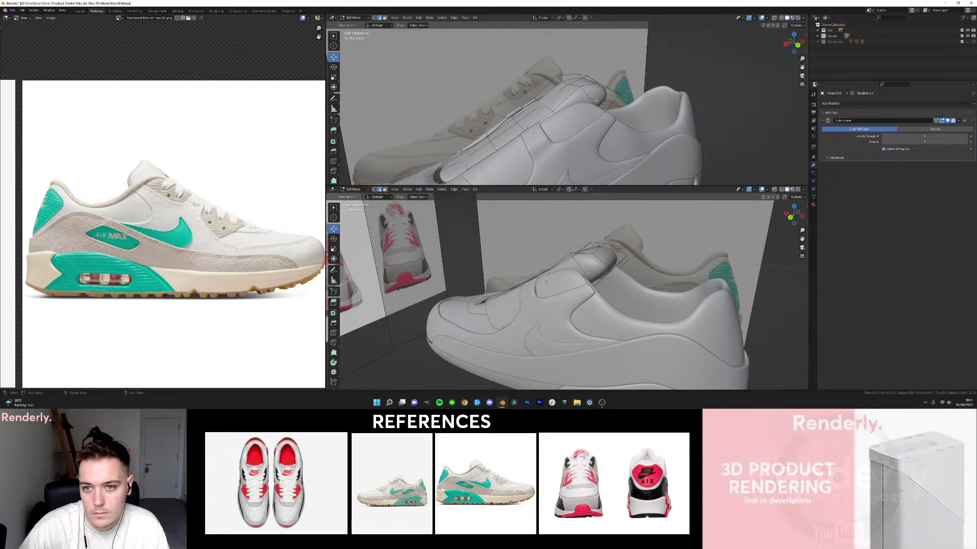
Move the edge loop near the tongue's tip inward to round its end, and save the file.
alt+click(597, 114)
key(g)
click(583, 104)
key(Tab)
scroll(583, 104, down, 2)
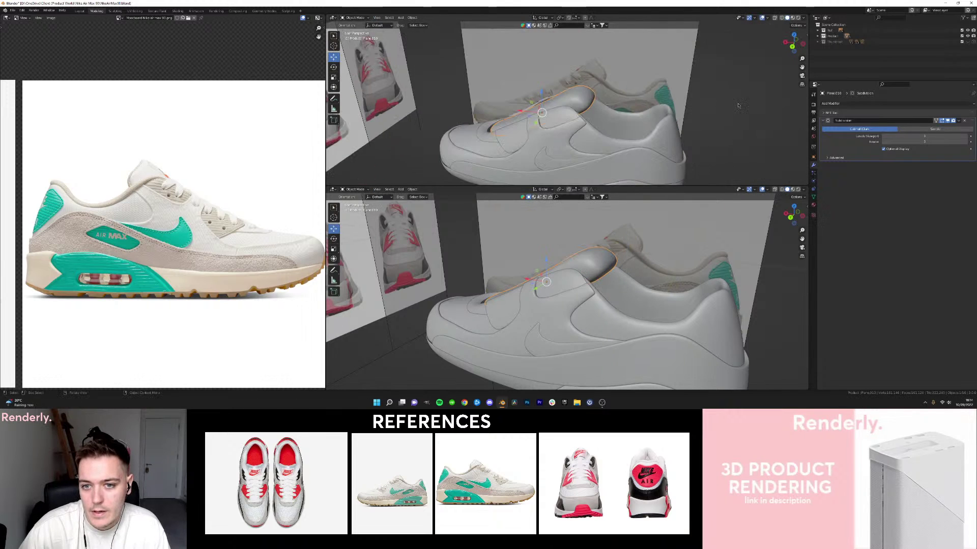
click(721, 109)
scroll(712, 107, down, 5)
middle_drag(595, 90, 695, 109)
key(ctrl+s)
Inspect the tongue's mesh from above in wireframe, box-selecting over its vertices, and return to Object Mode.
scroll(610, 111, up, 3)
click(554, 124)
click(539, 128)
key(KP_7)
key(Tab)
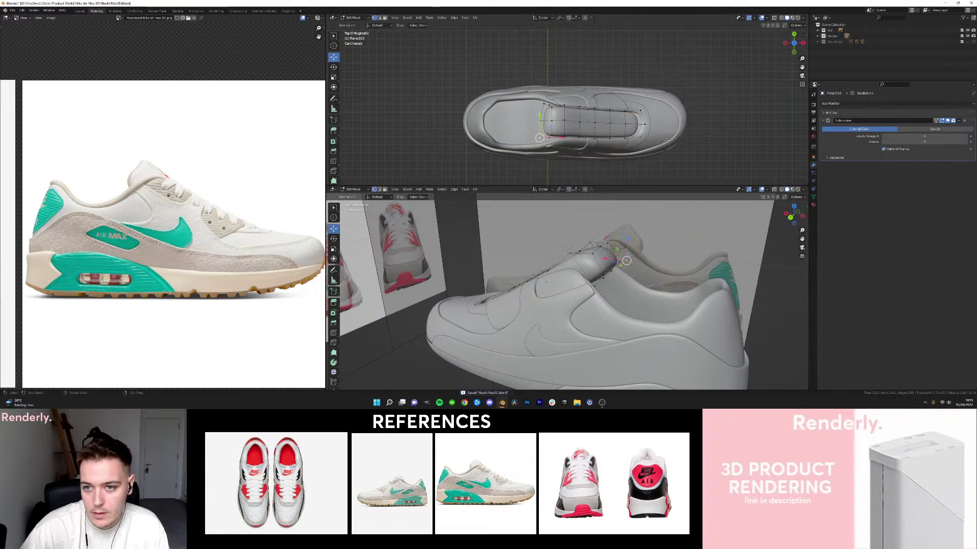
key(shift+z)
scroll(629, 145, up, 1)
key(b)
mouse_move(682, 140)
shift+middle_down()
mouse_move(632, 138)
mouse_move(514, 61)
shift+middle_up()
key(alt+z)
key(Tab)
Deselect everything, save the file, and compare the tongue on the shoe with the side-view reference.
key(alt+a)
middle_drag(621, 102, 540, 104)
key(ctrl+s)
scroll(541, 104, up, 1)
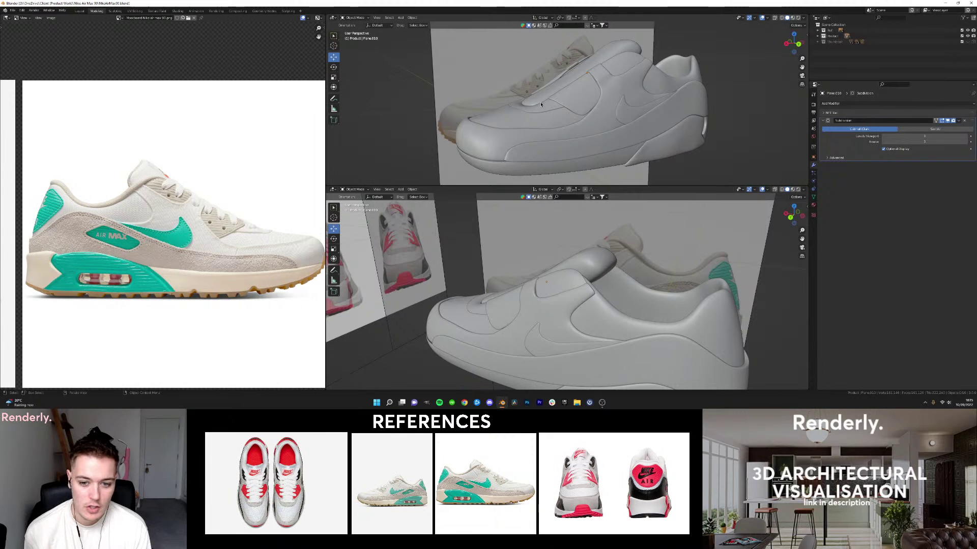
middle_drag(540, 104, 511, 106)
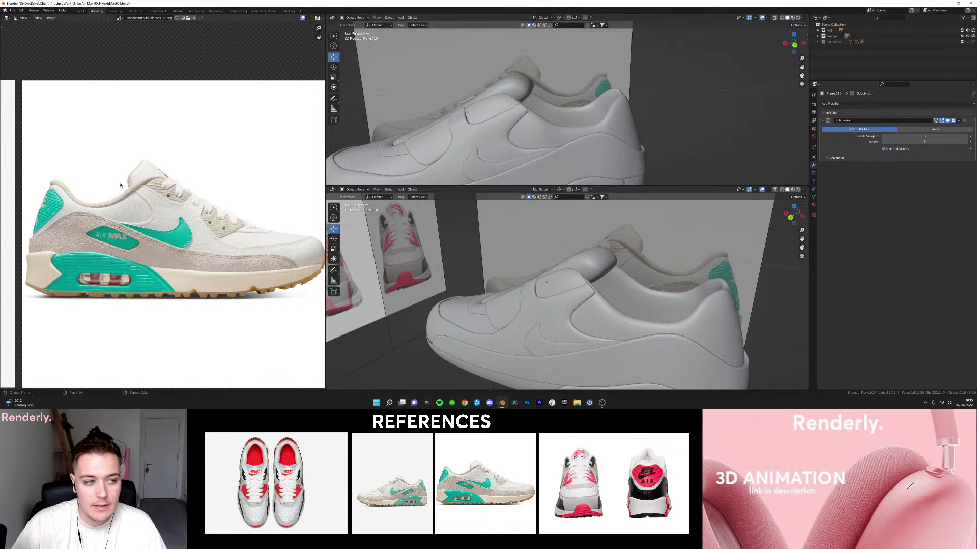
middle_drag(628, 101, 510, 90)
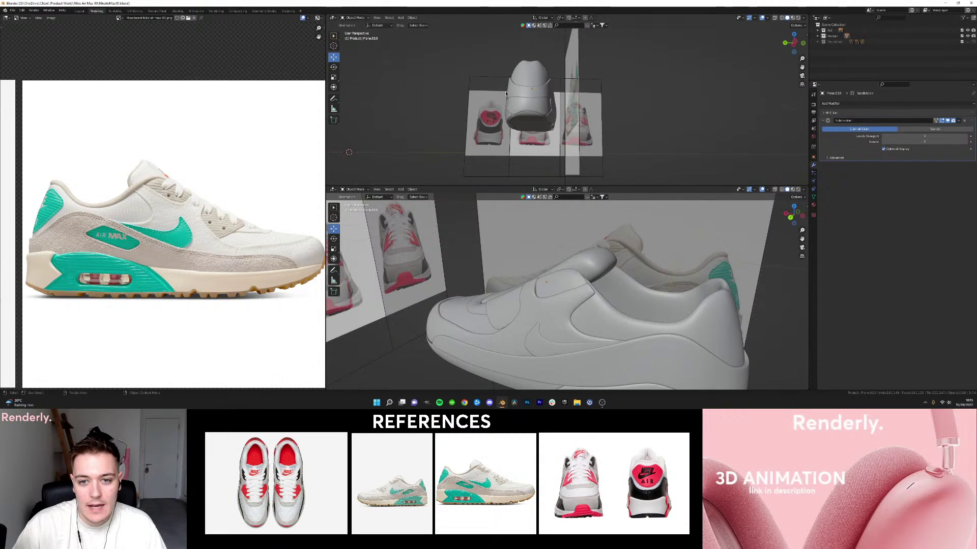
scroll(107, 290, up, 2)
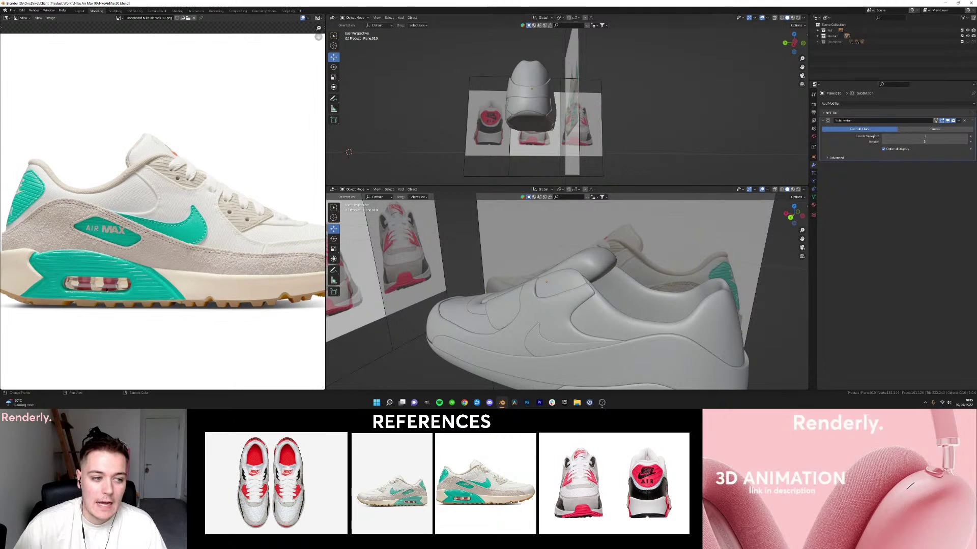
Check the whole shoe under a different viewport shading, save the file, and return to solid shading.
key(z)
click(517, 98)
key(ctrl+s)
mouse_move(498, 113)
middle_down()
mouse_move(560, 130)
mouse_move(624, 120)
middle_up()
key(z)
click(590, 131)
scroll(622, 122, up, 2)
scroll(623, 122, down, 2)
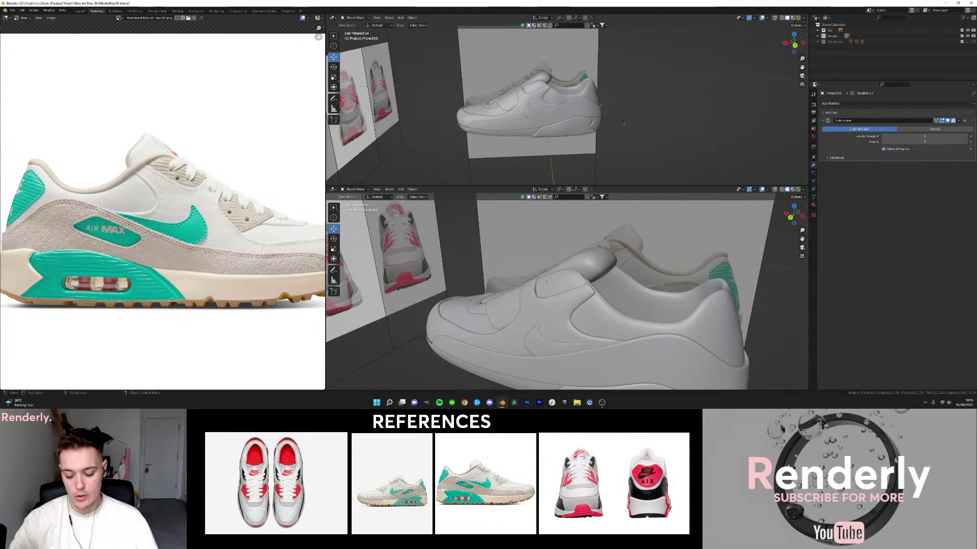
Switch the upper viewport to the scene camera's view of the shoe and save the file.
key(KP_0)
scroll(622, 114, up, 2)
key(ctrl+s)
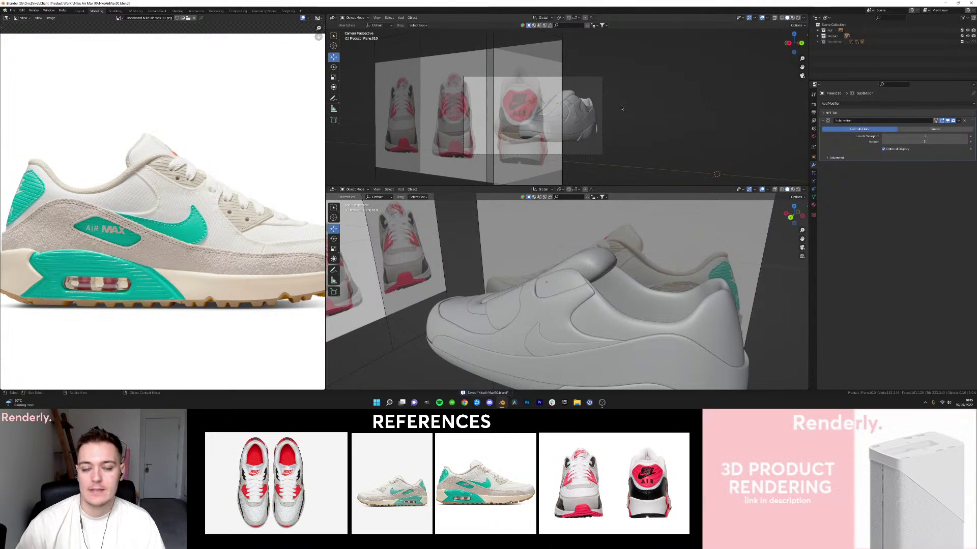